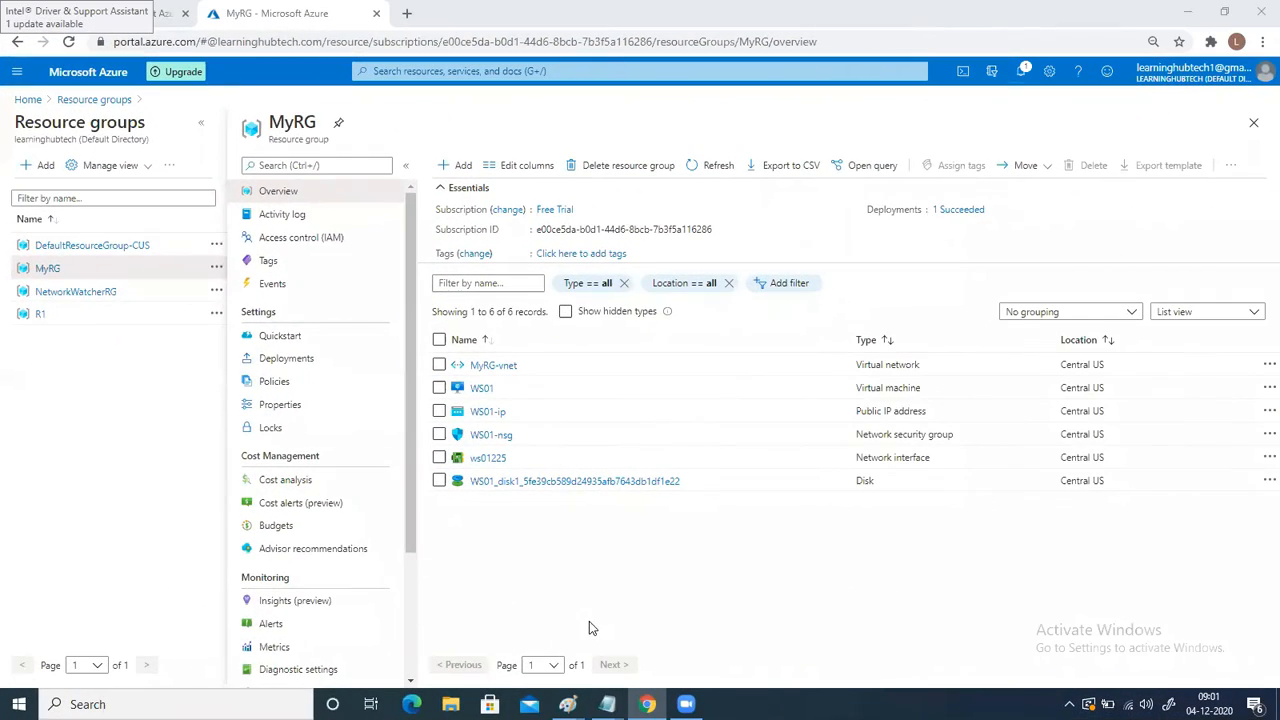
Step: Open Windows Search from the taskbar
click(150, 704)
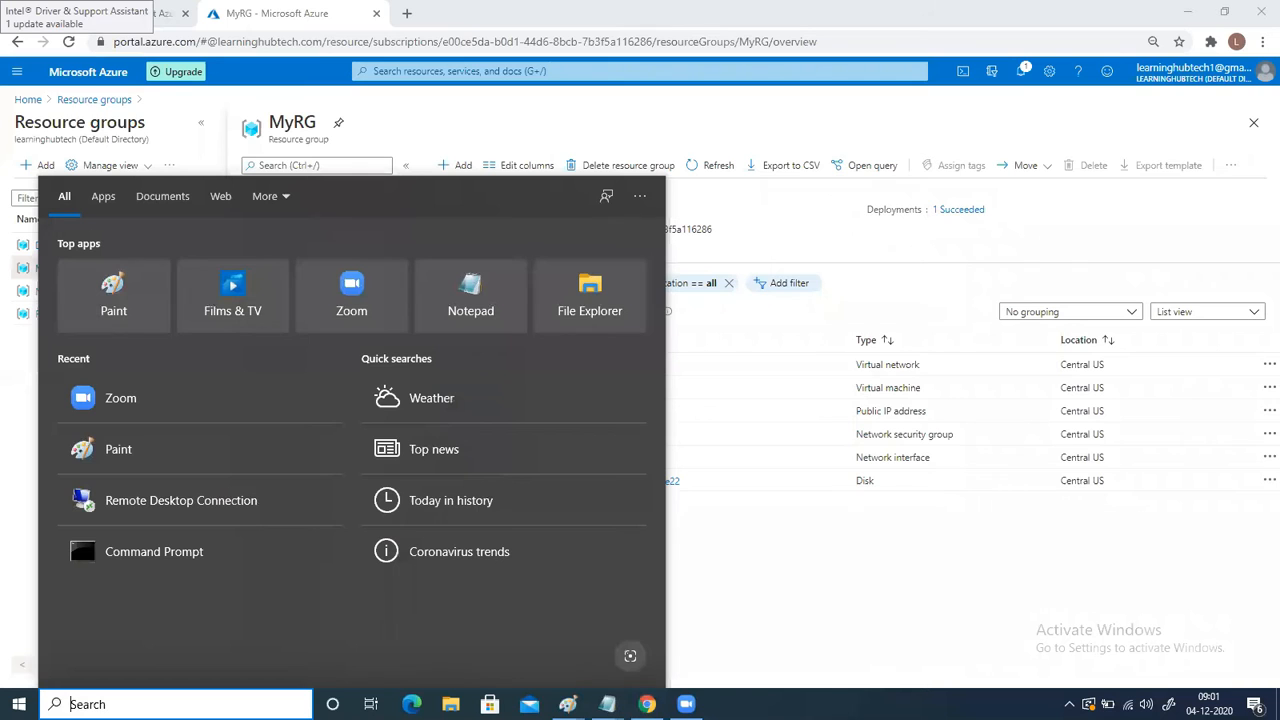
Step: Search 'ms' and launch Paint with a blank canvas
text(ms)
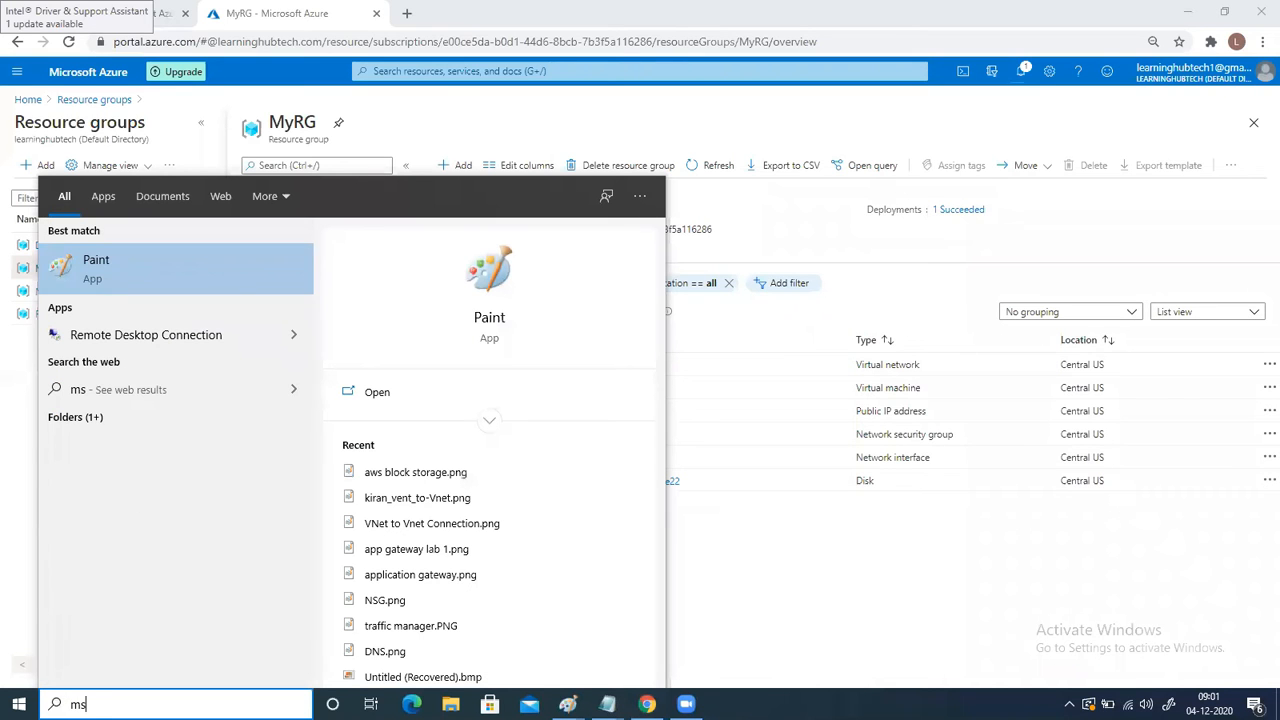
key(Return)
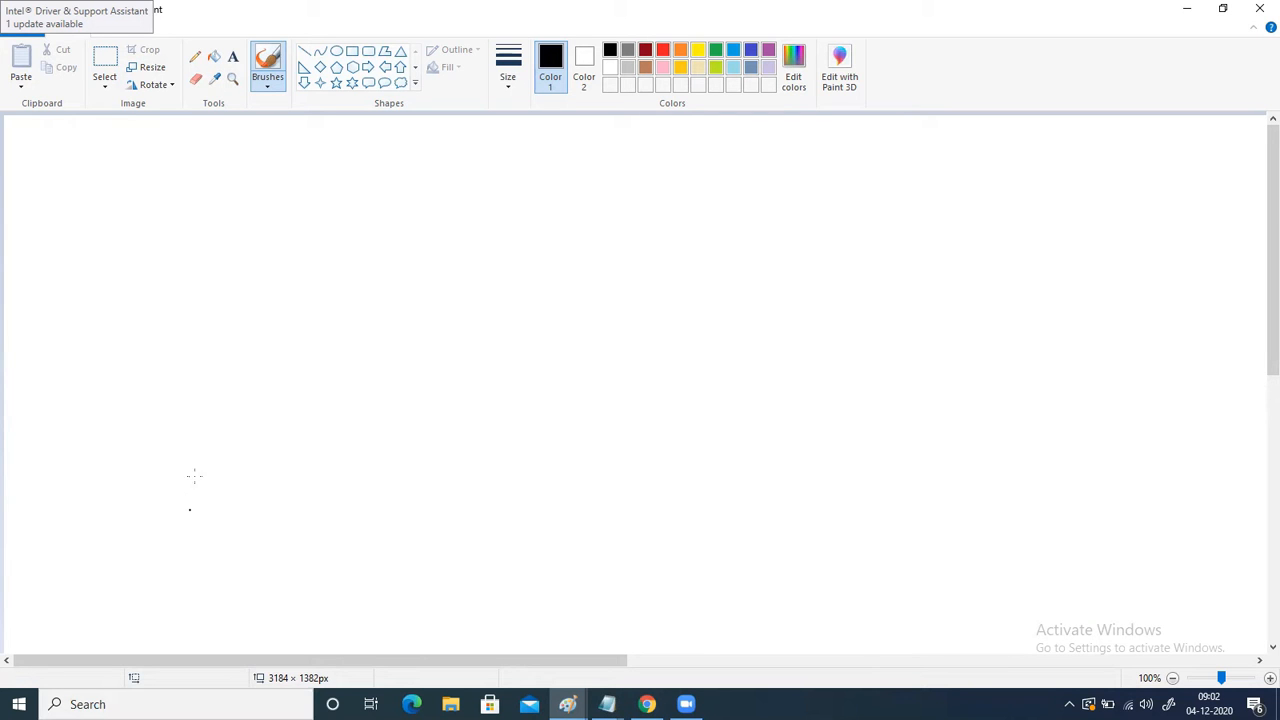
Step: Place the title 'NSG: Network Secuirty Group' on one line at the canvas top-left
click(233, 56)
click(70, 160)
text(NSG: Net)
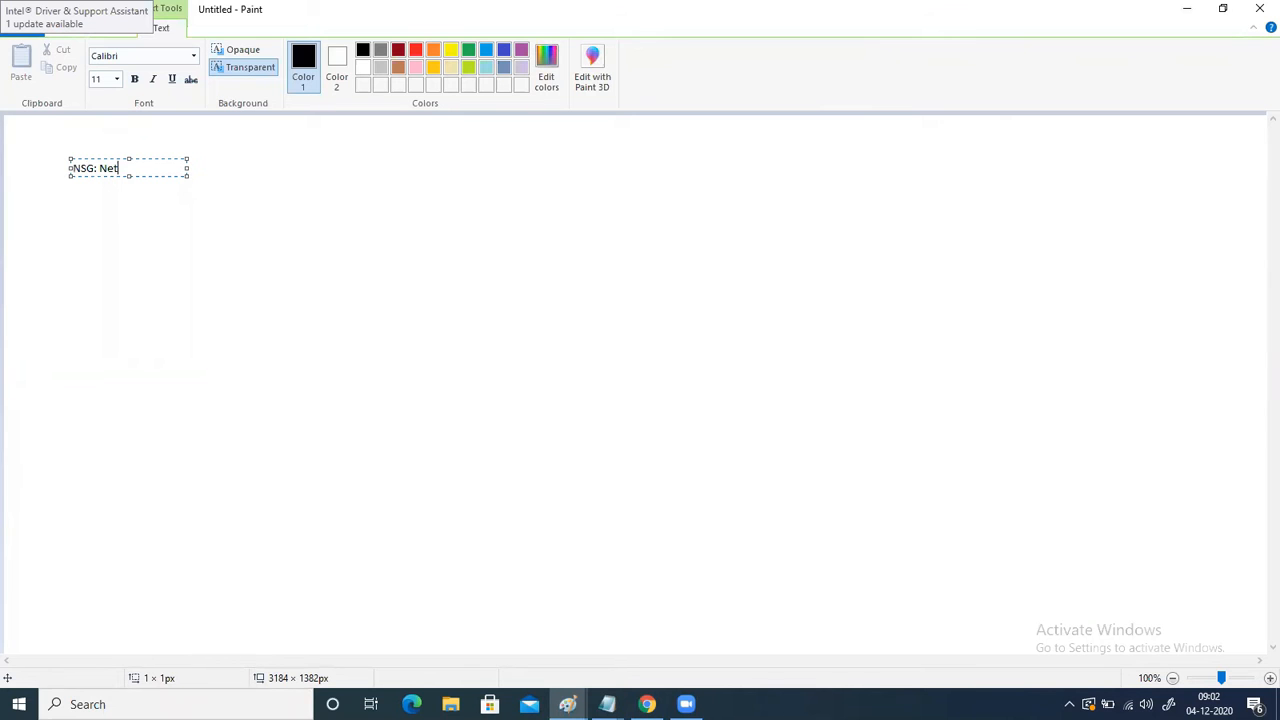
text(work Secuirty Grou)
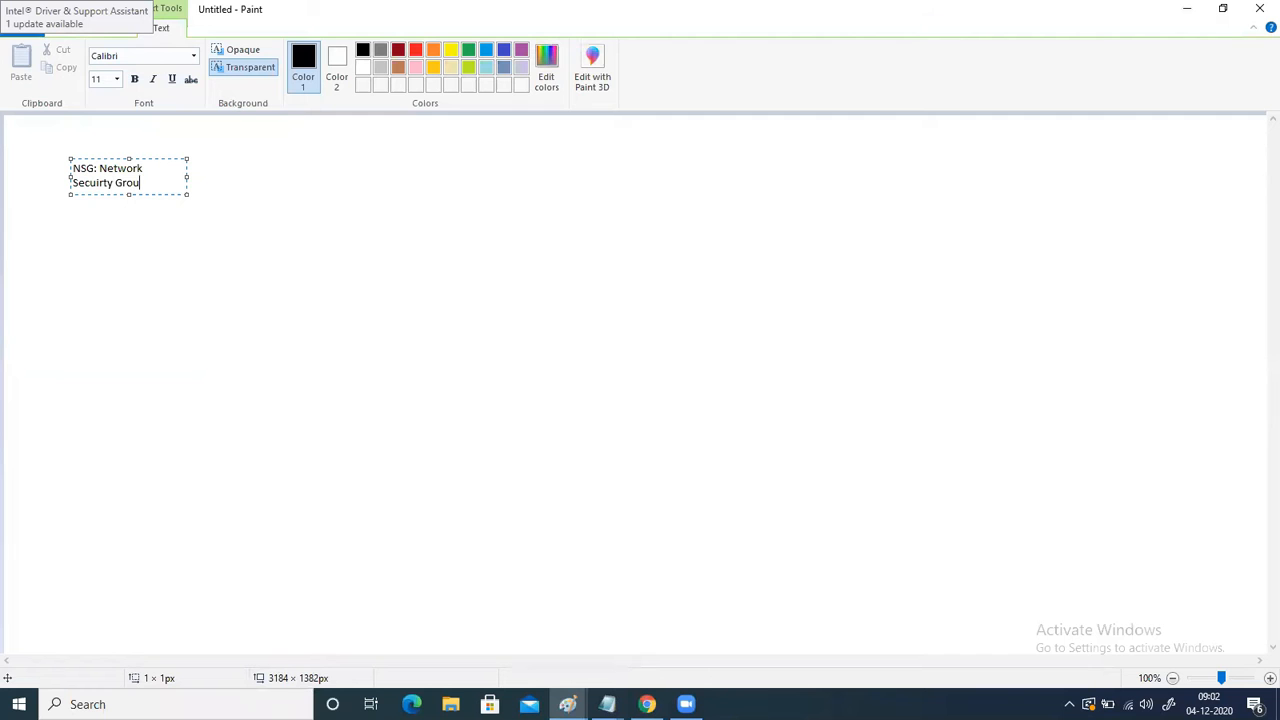
text(p)
drag(185, 176, 289, 176)
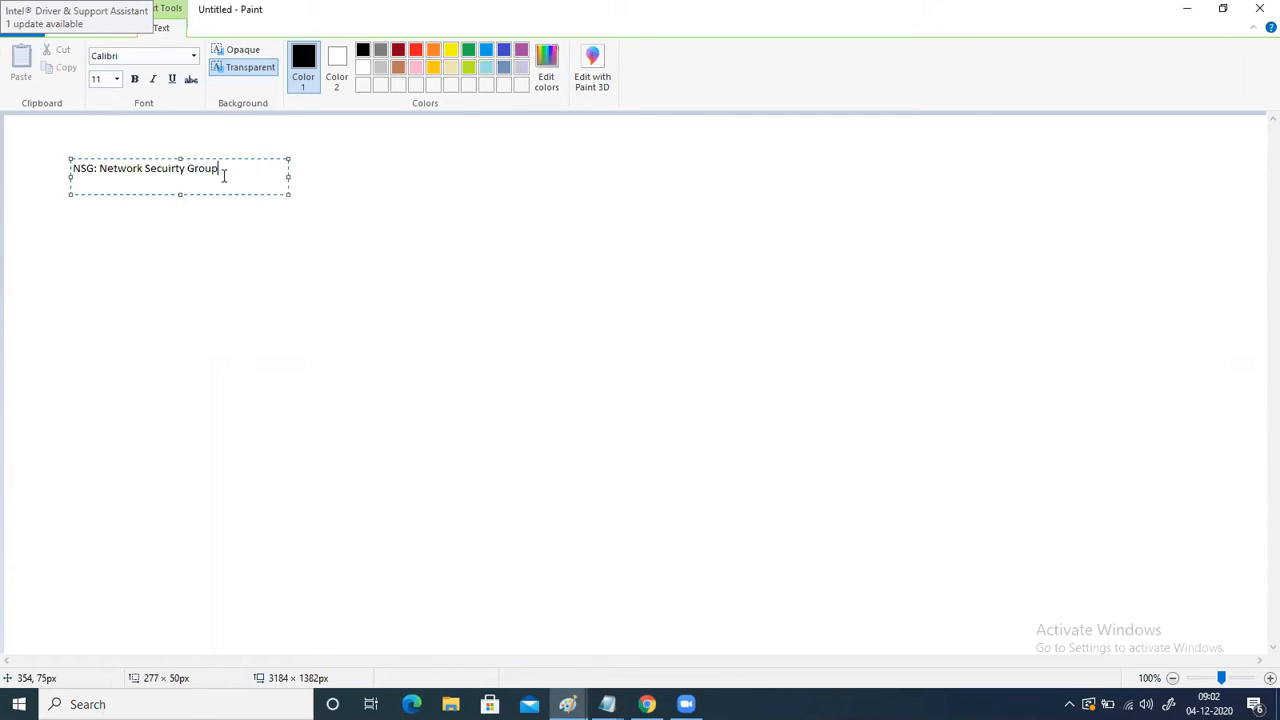
drag(157, 157, 120, 133)
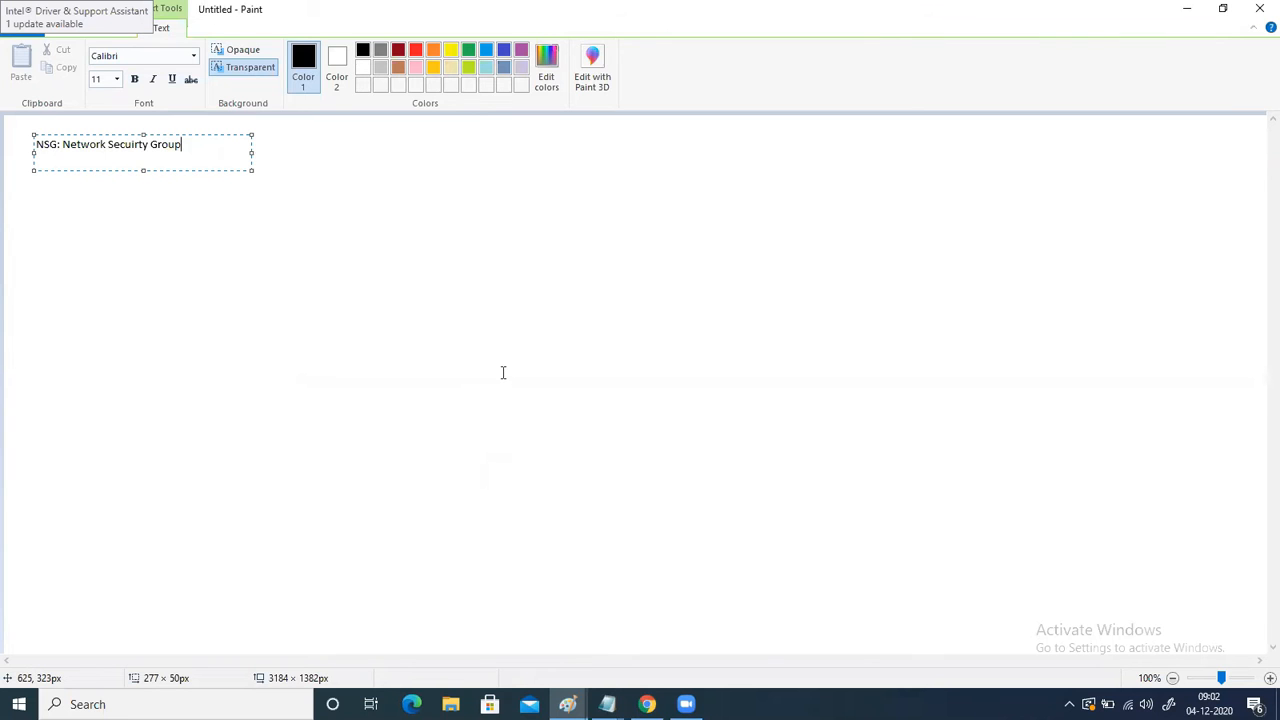
click(511, 340)
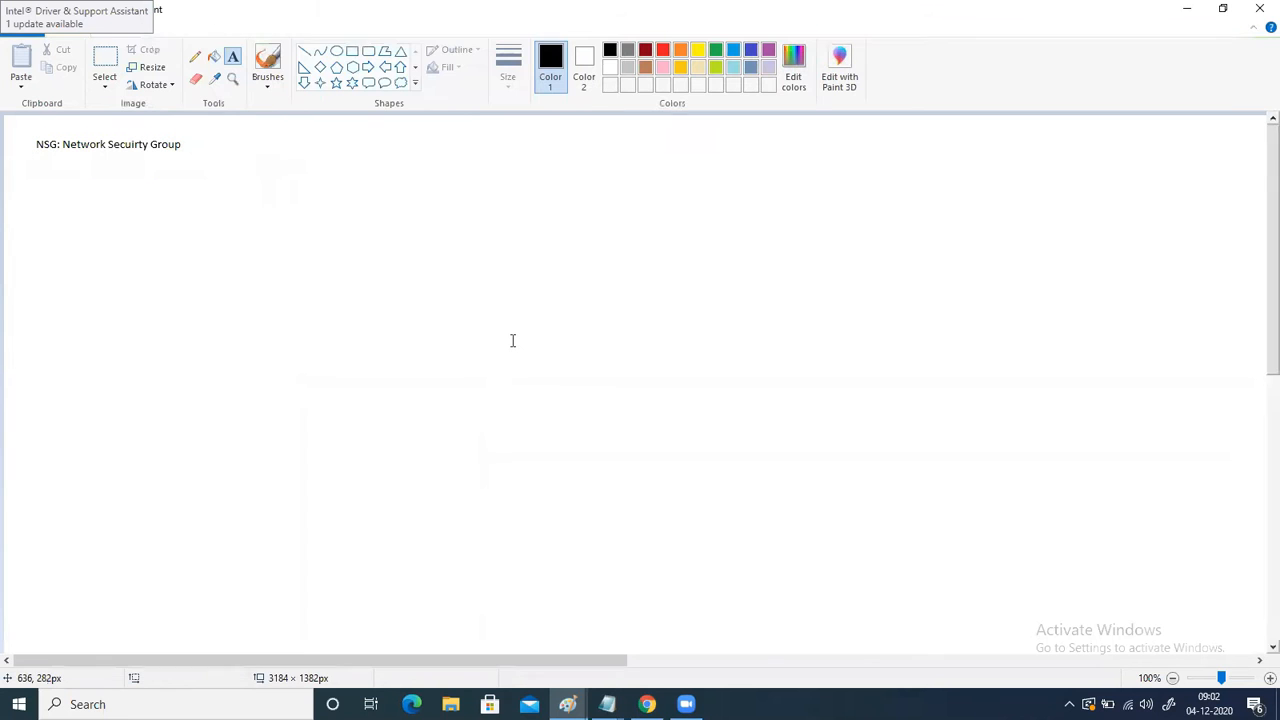
Step: Draw a large virtual network box labelled 'Vnet1 (10.0.0.0/16)'
click(353, 56)
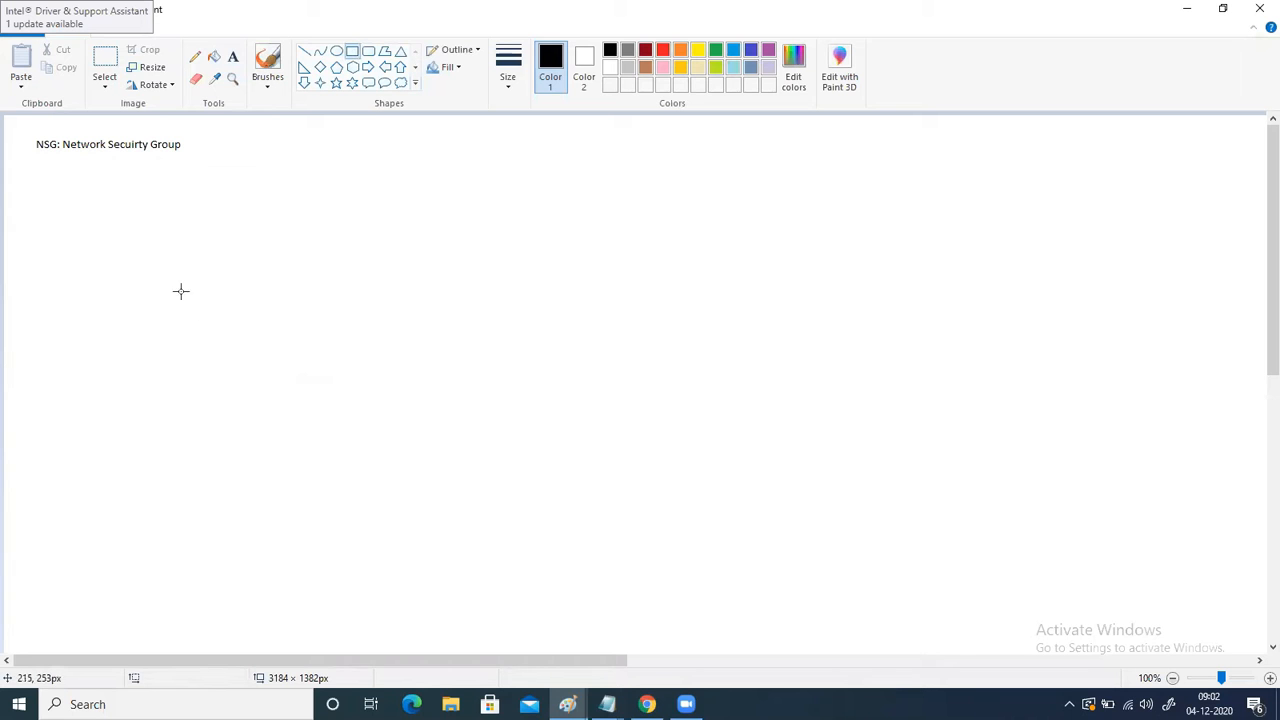
drag(153, 235, 389, 537)
drag(329, 500, 306, 498)
click(557, 363)
click(233, 60)
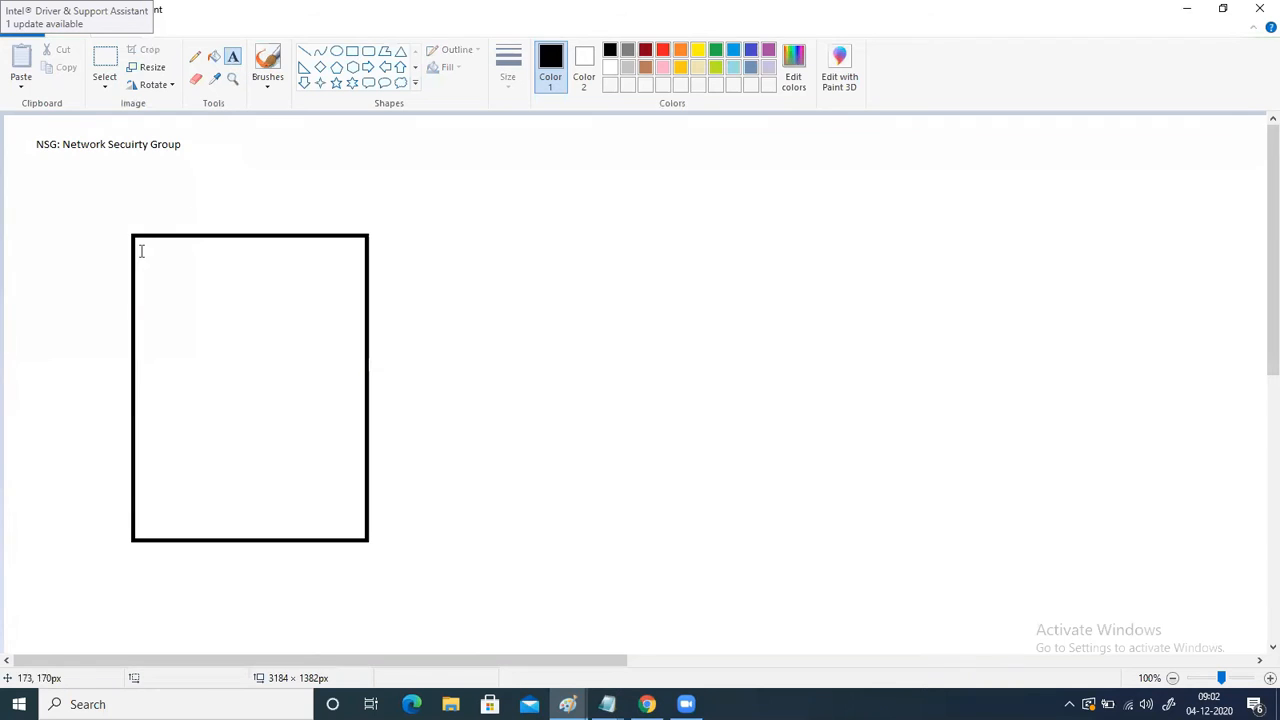
click(134, 218)
text(Vnet1 (10.0.0.0/16)
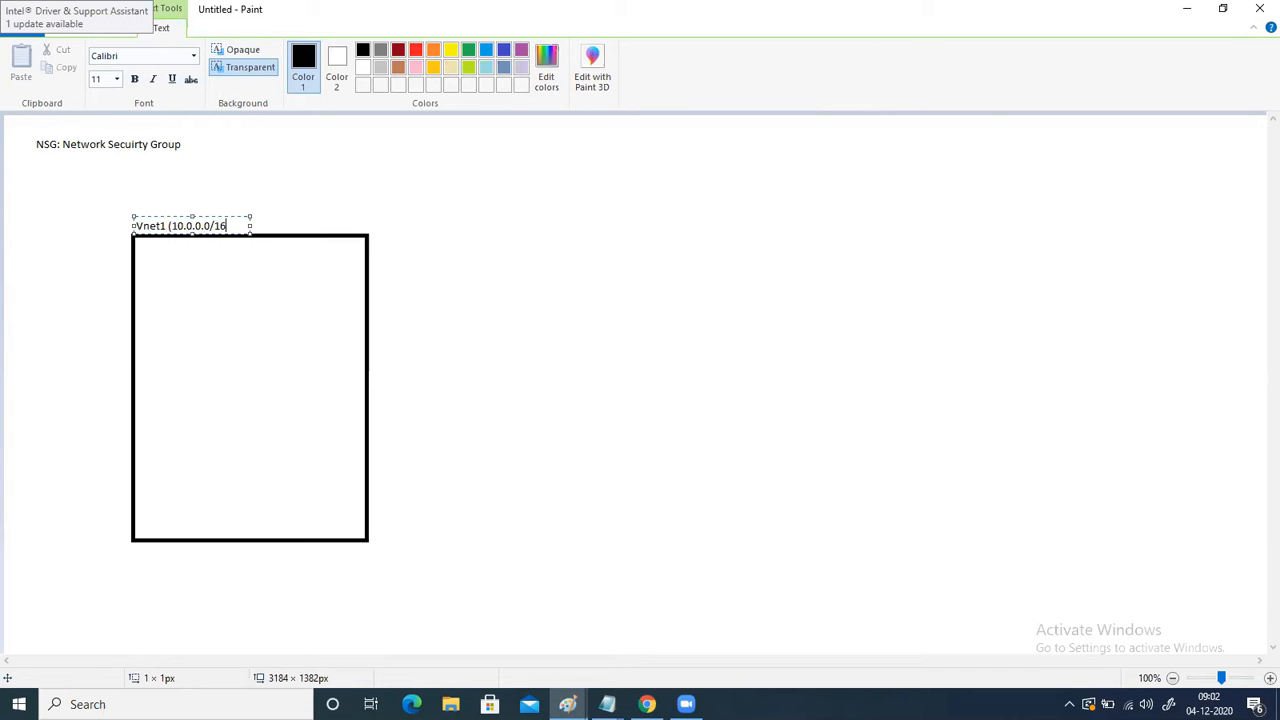
click(469, 243)
Step: Draw the Subnet1 (10.0.1.0/24) box inside it with VM1 and VM2 boxes
click(353, 53)
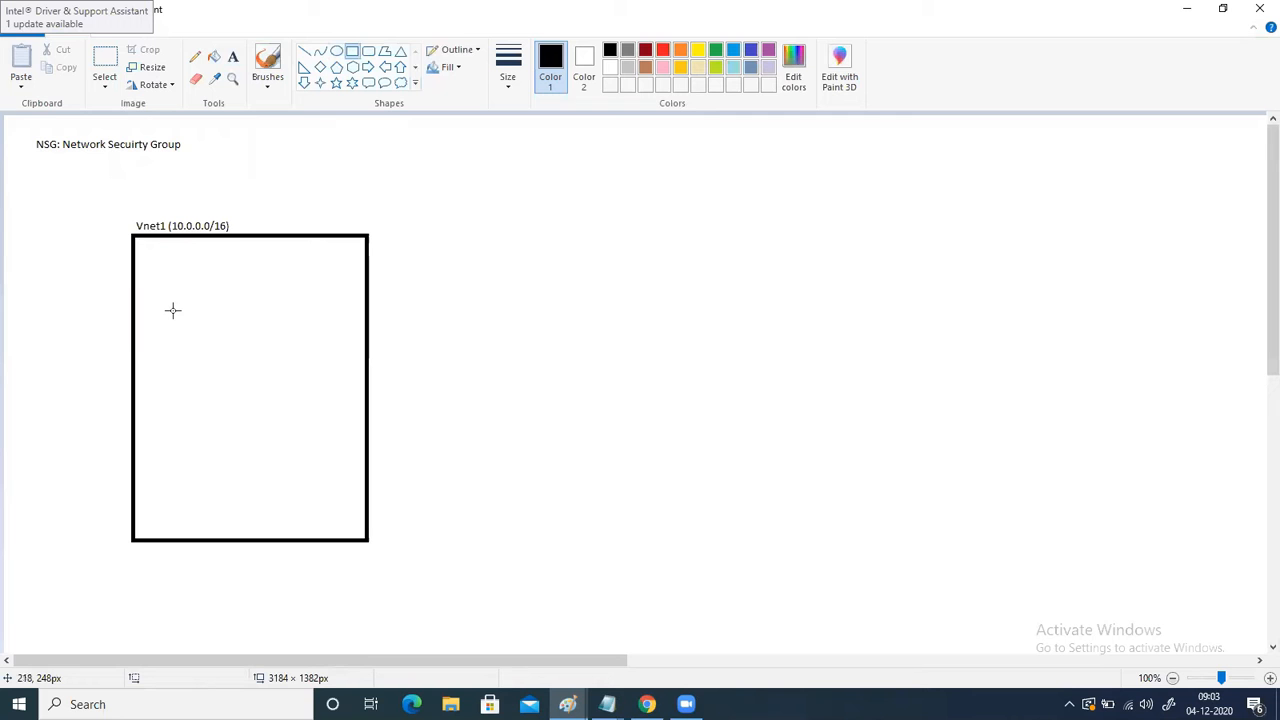
drag(160, 268, 335, 521)
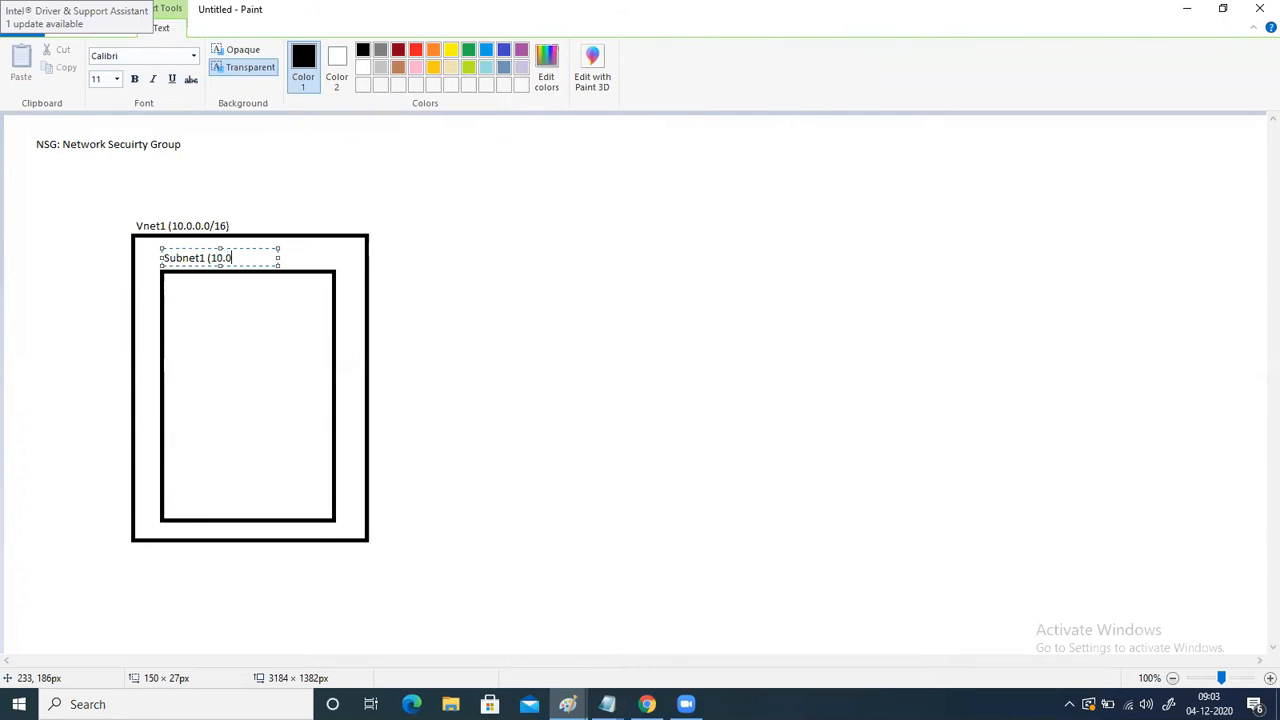
text(.0.1.0/24))
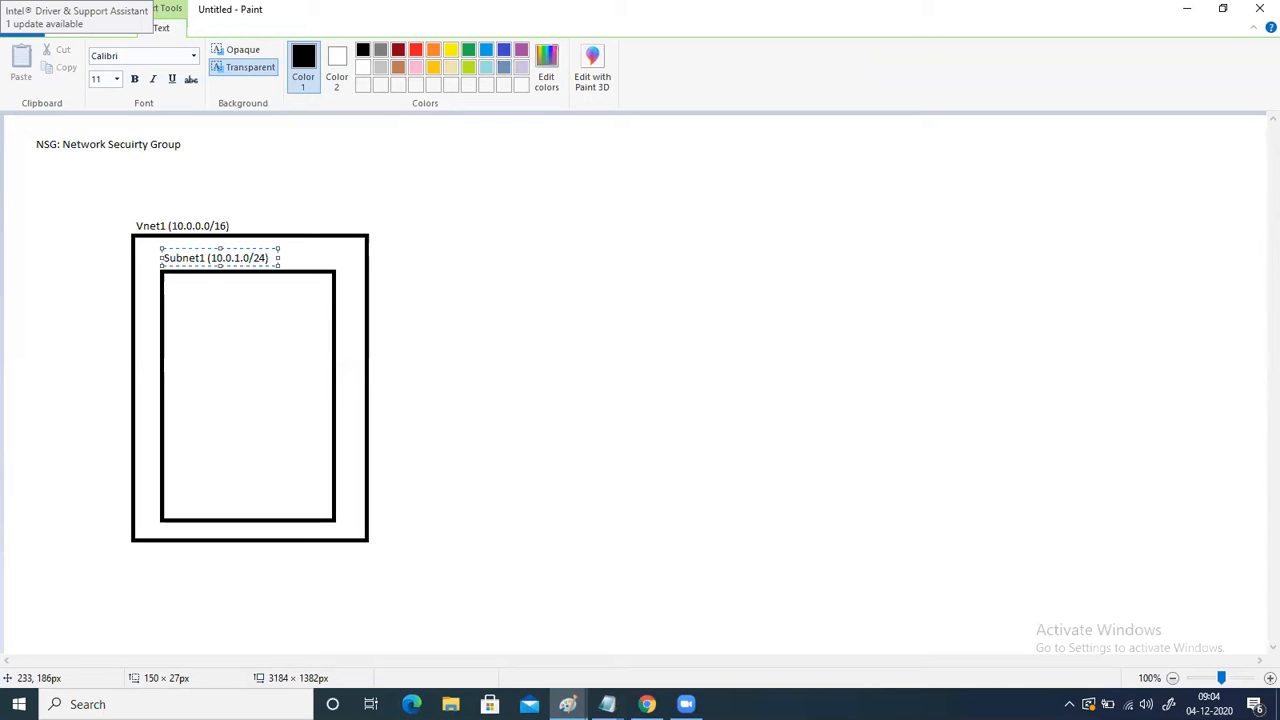
click(474, 331)
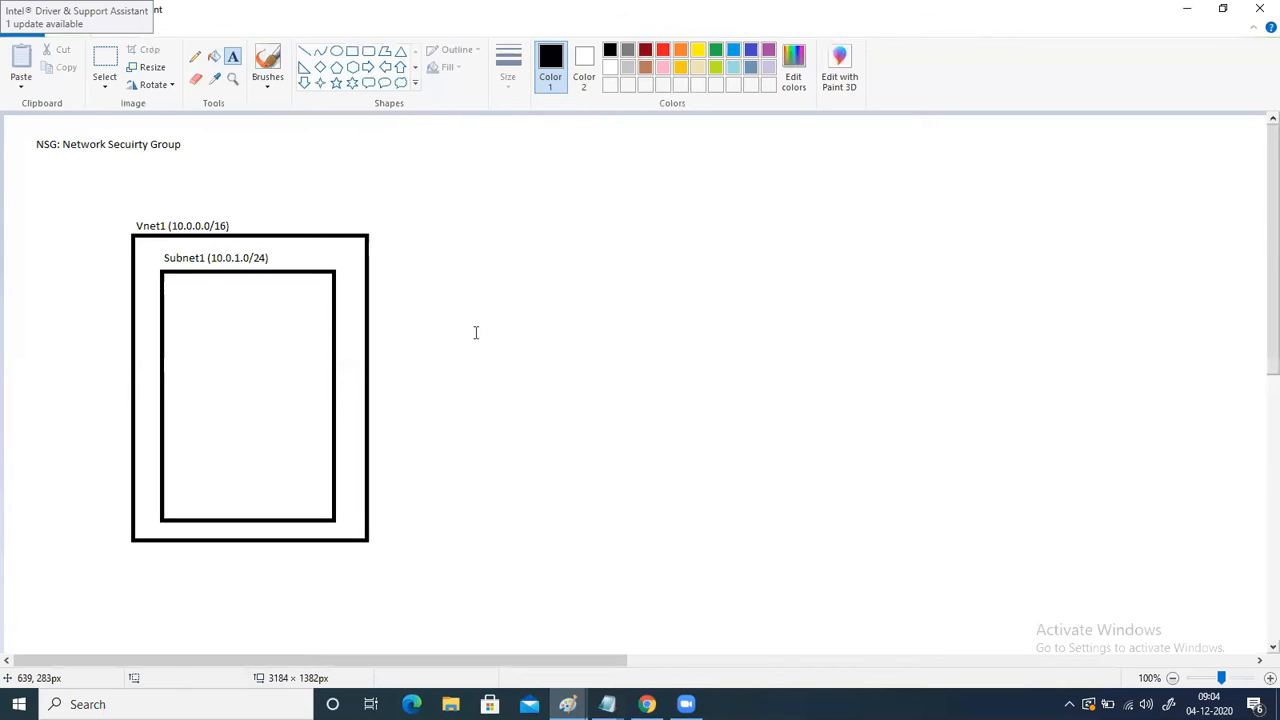
click(352, 56)
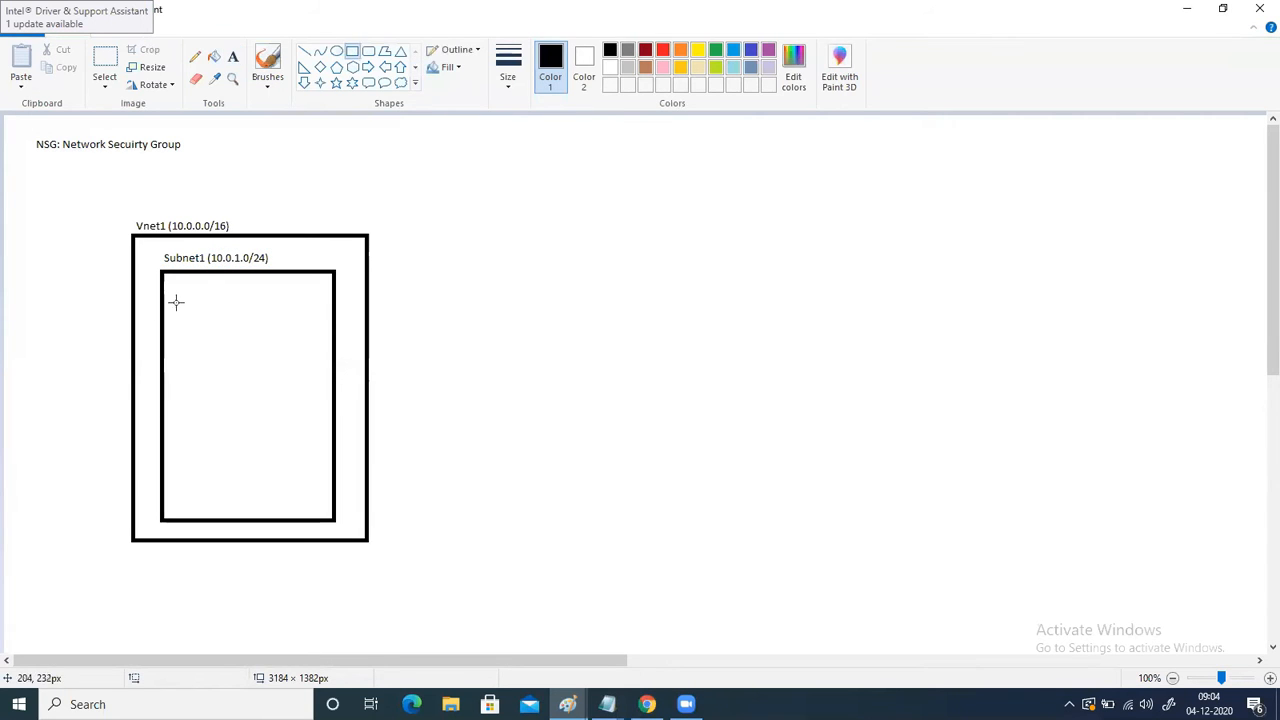
drag(180, 304, 314, 370)
drag(185, 424, 318, 488)
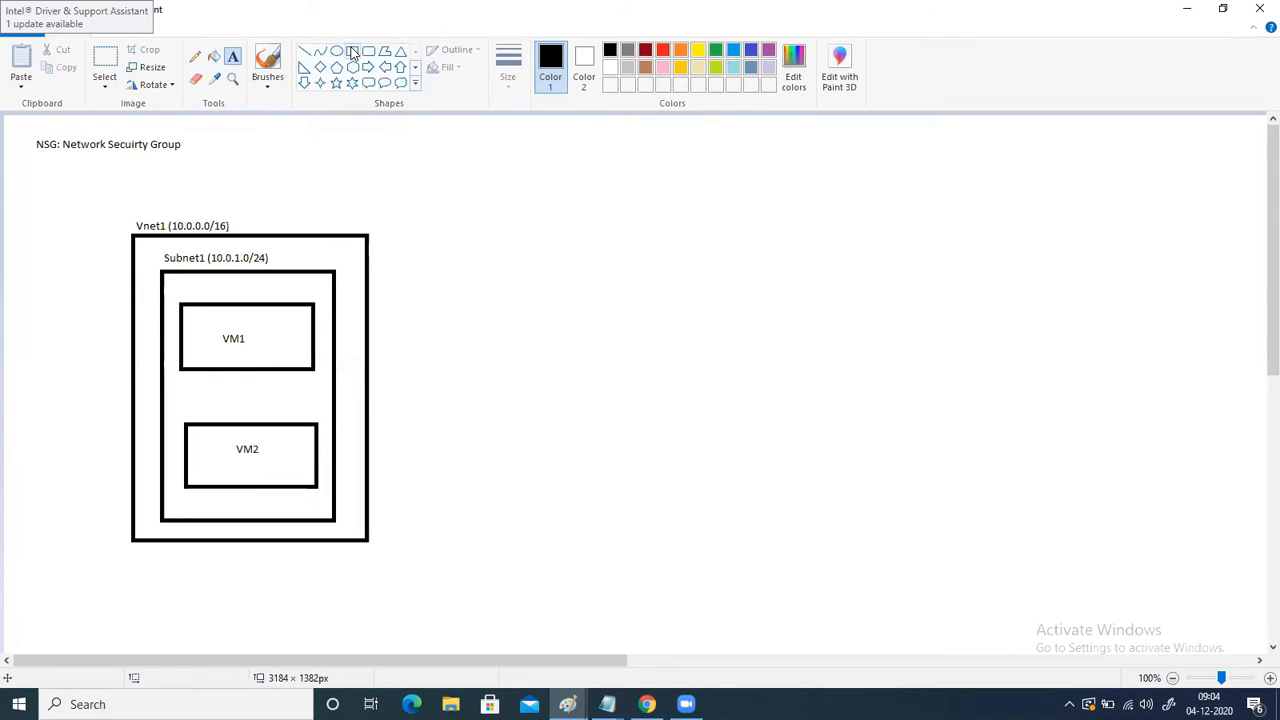
Step: Draw an empty square on the right side of the canvas
click(352, 56)
drag(1049, 309, 1168, 436)
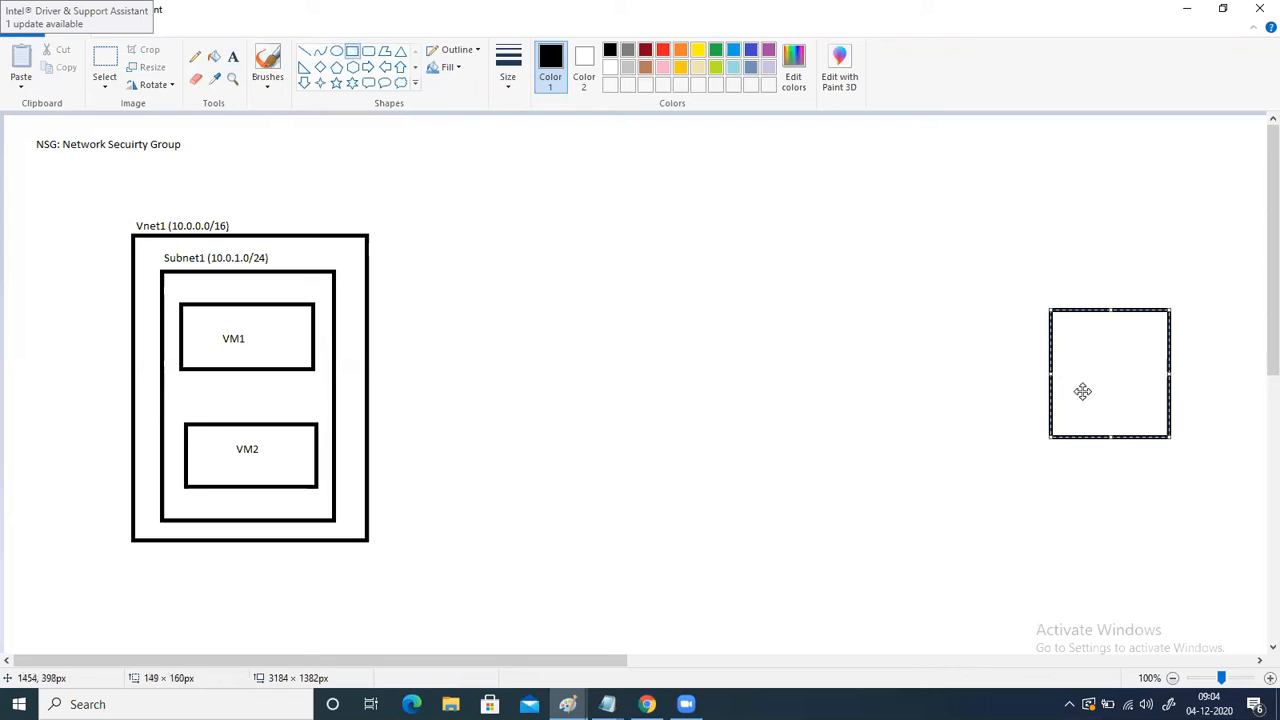
drag(1069, 377, 1082, 373)
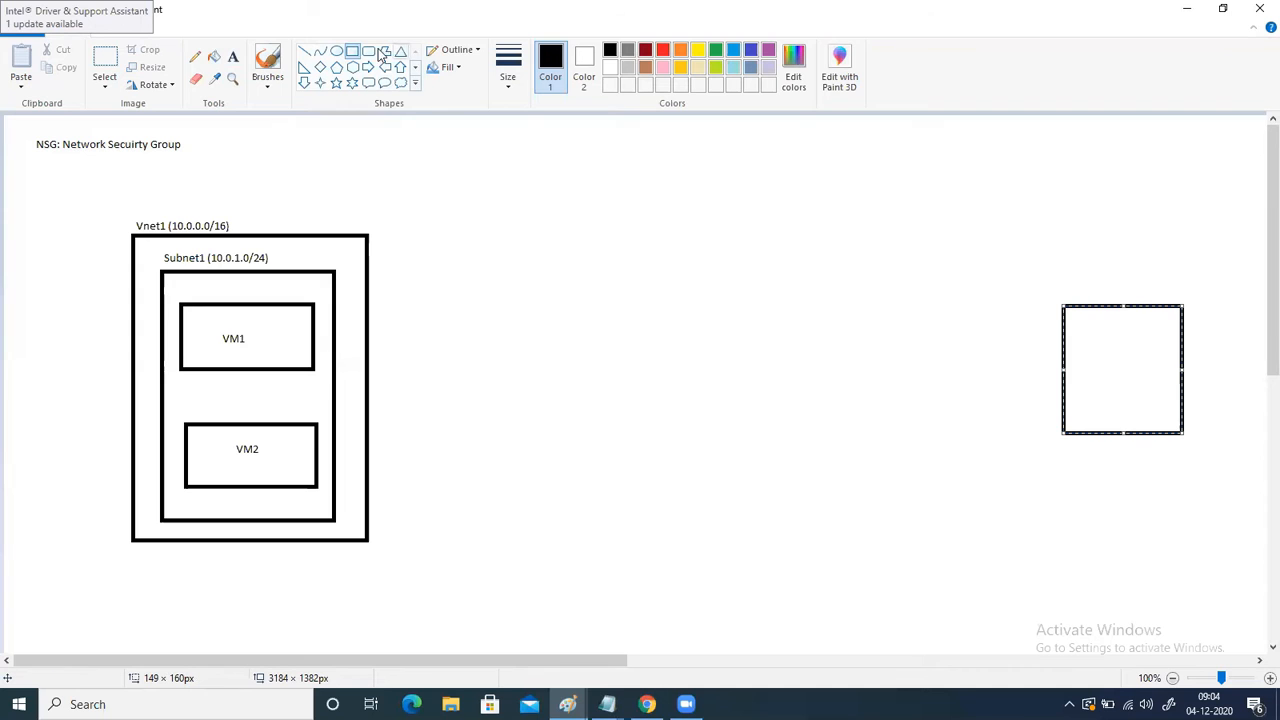
Step: Draw a left-pointing arrow labelled 'Inbound Traffic' between the network and square
click(352, 52)
click(385, 67)
drag(549, 257, 760, 334)
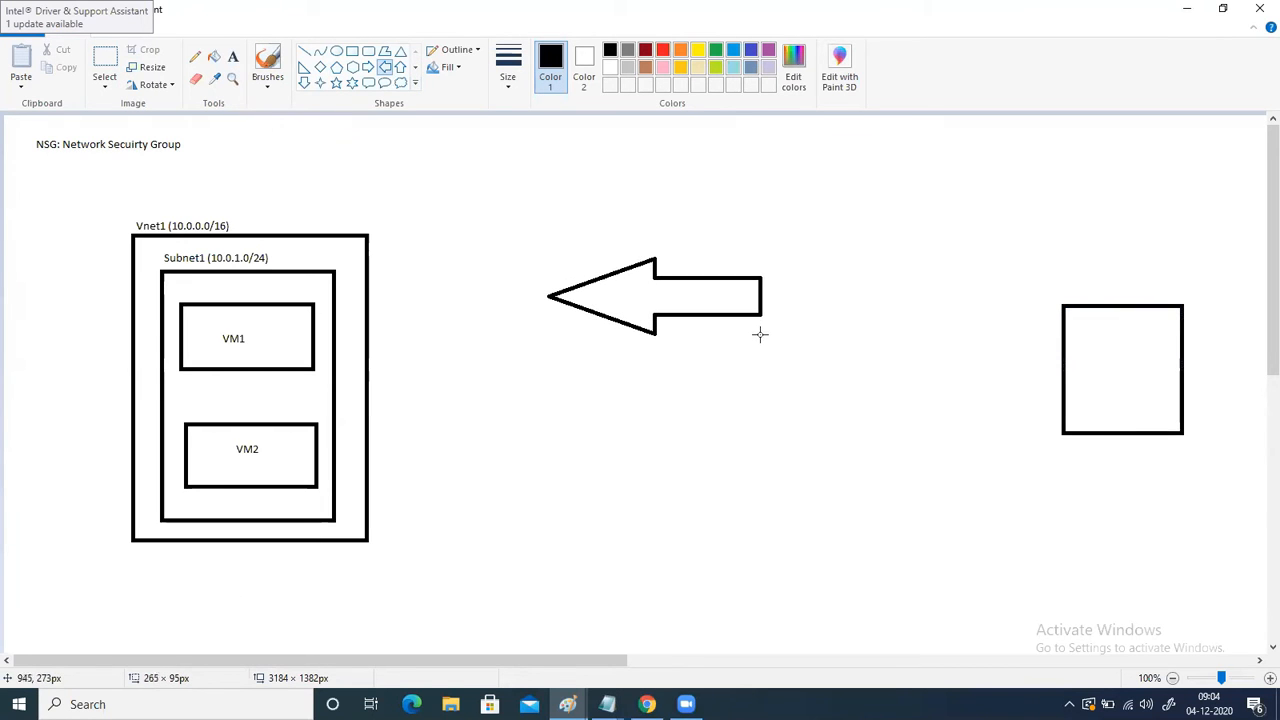
drag(643, 297, 643, 309)
click(233, 56)
click(623, 299)
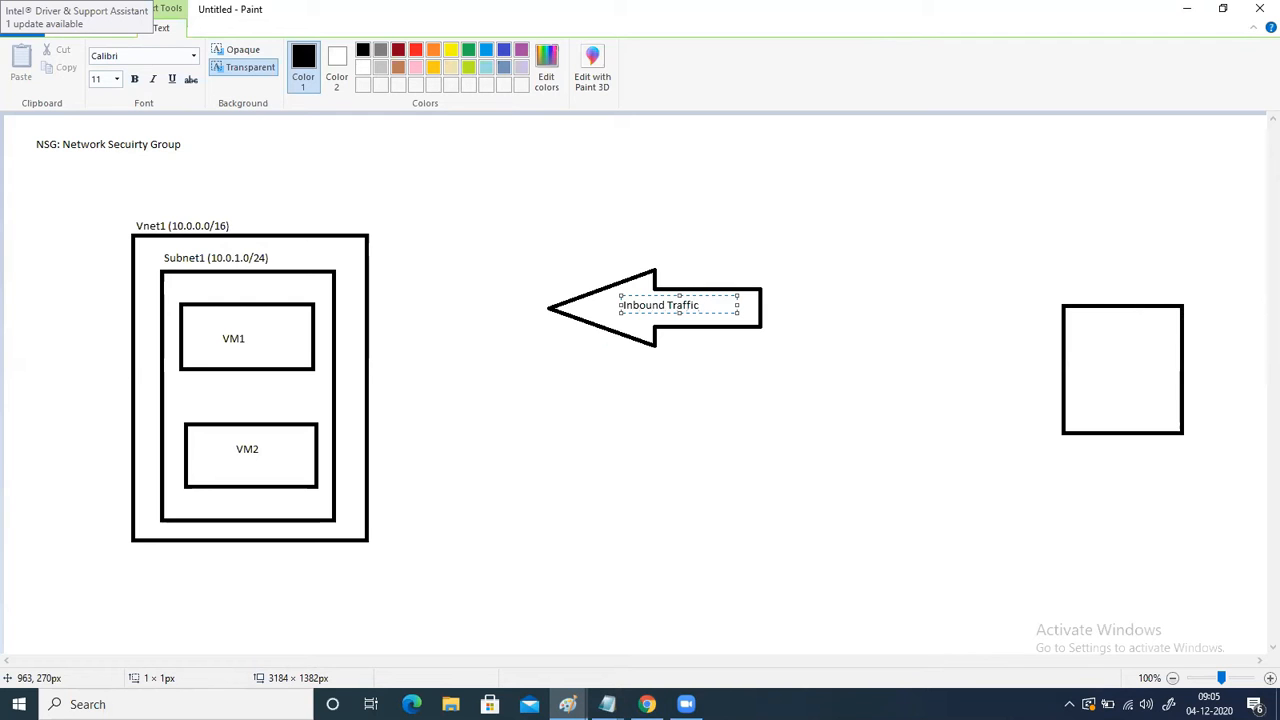
click(726, 392)
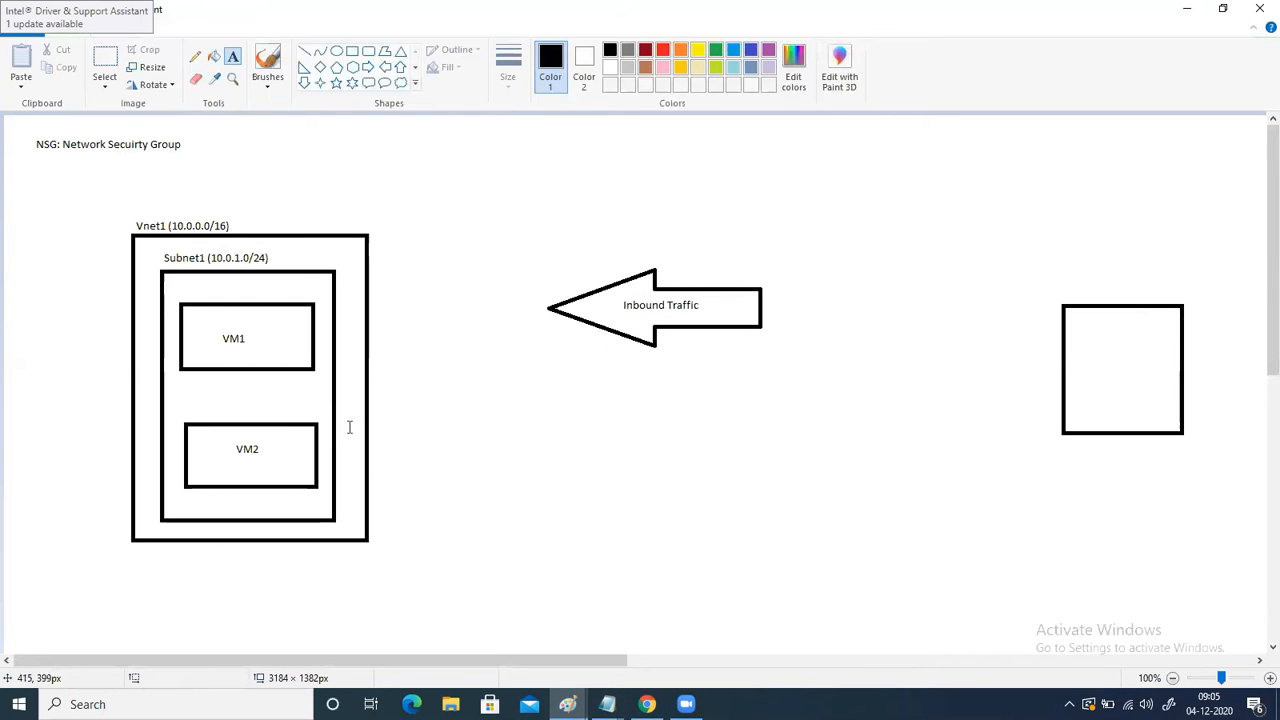
Step: Draw a right-pointing arrow below it labelled 'Outbound Traffic'
click(368, 67)
drag(560, 372, 794, 467)
click(233, 57)
click(606, 410)
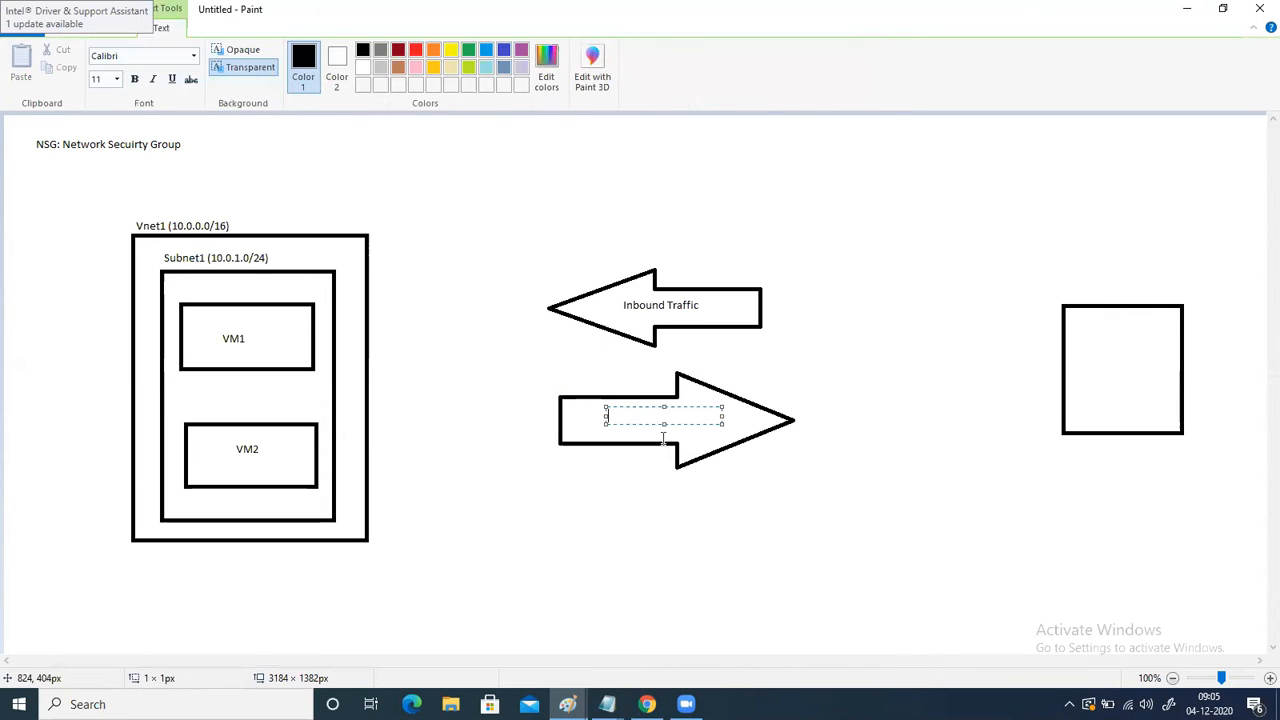
text(Outbound Traffic)
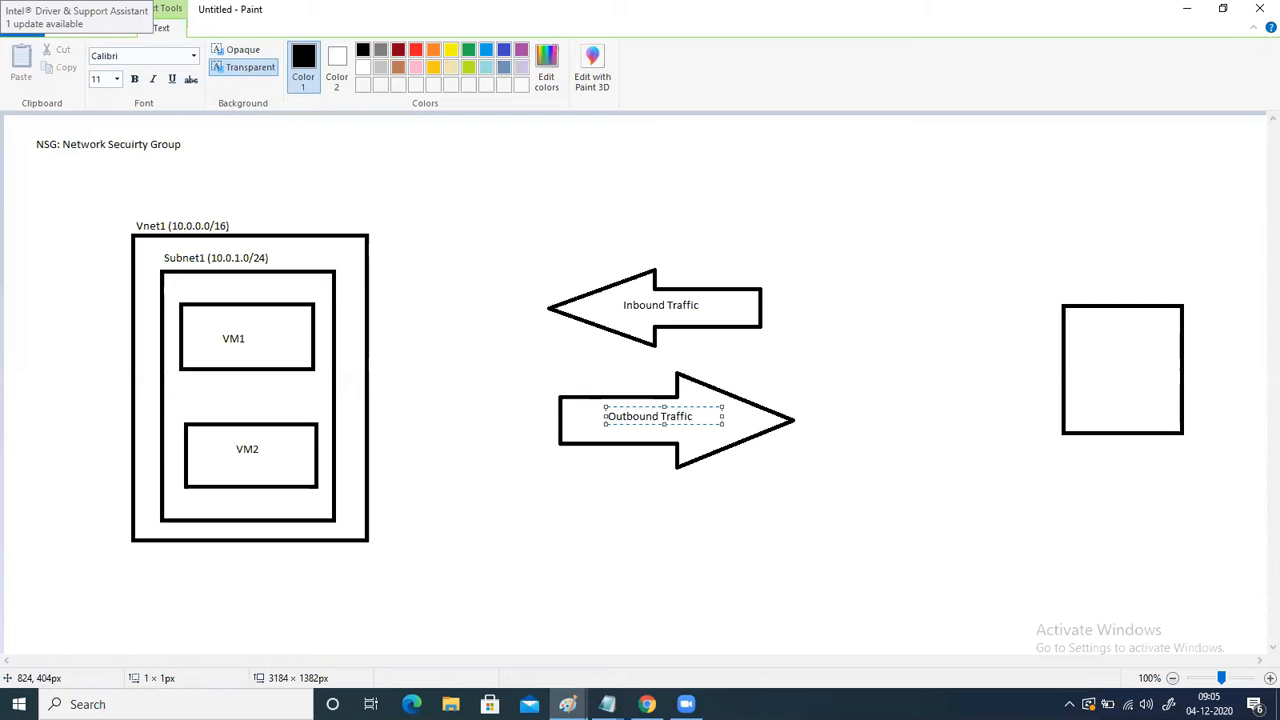
Step: Replace the left arrow's 'Inbound Traffic' label with 'Inbound Security Rule'
click(715, 542)
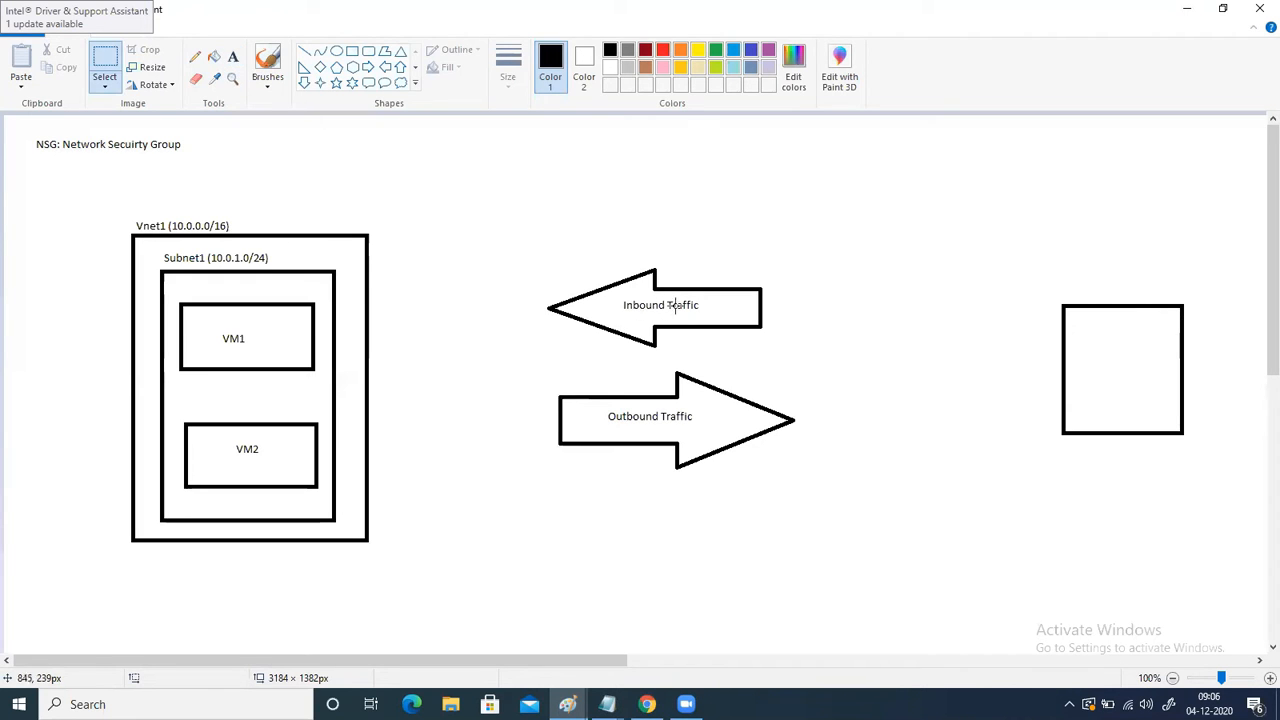
drag(617, 298, 712, 317)
key(Delete)
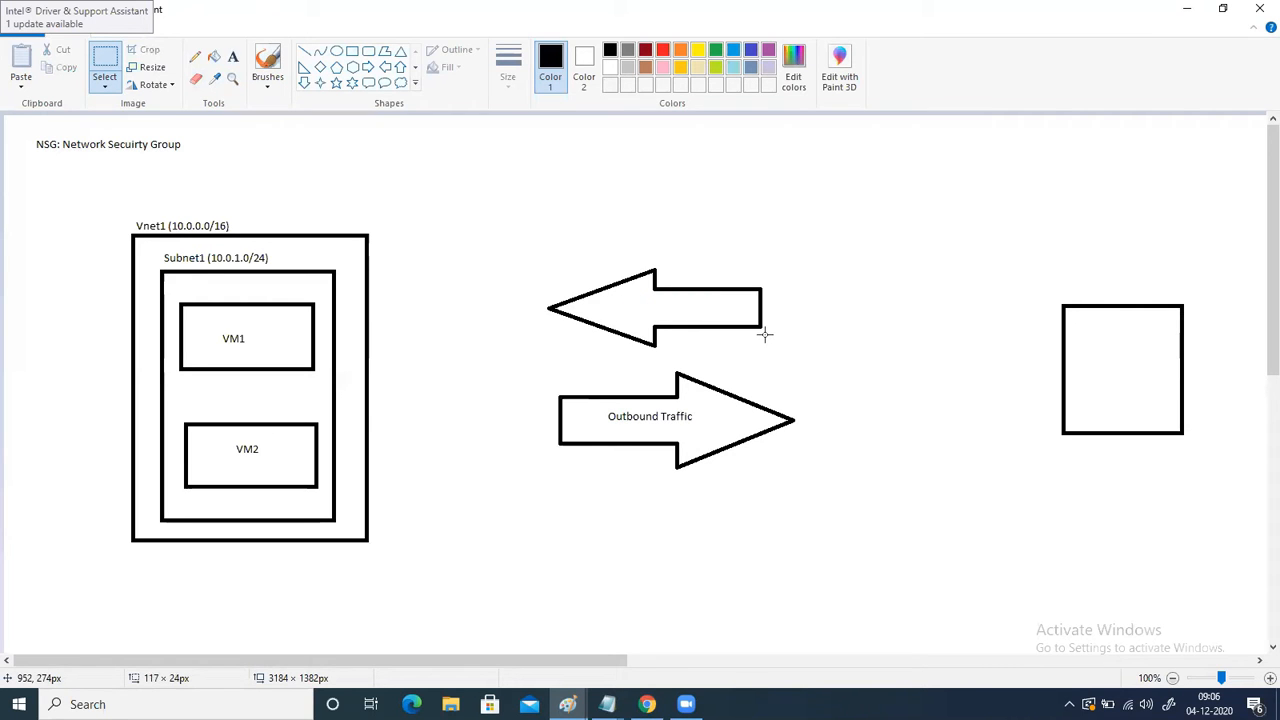
click(233, 58)
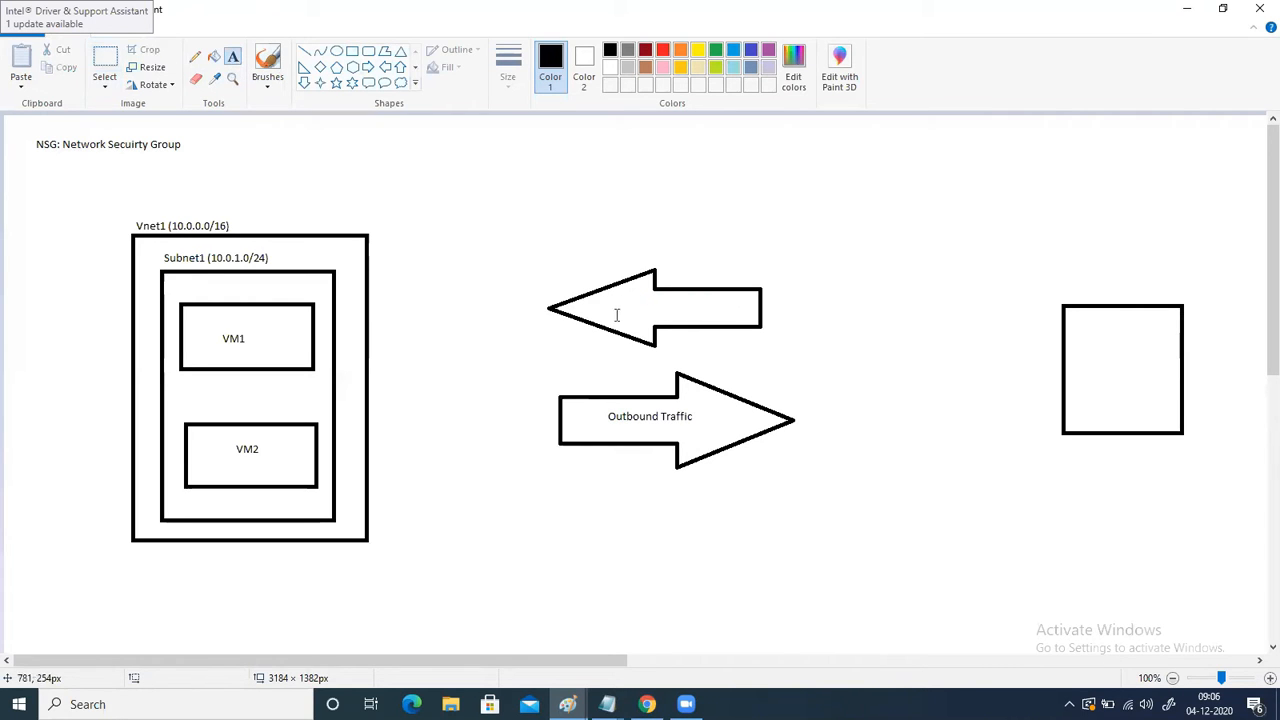
drag(608, 302, 726, 319)
text(Inbou)
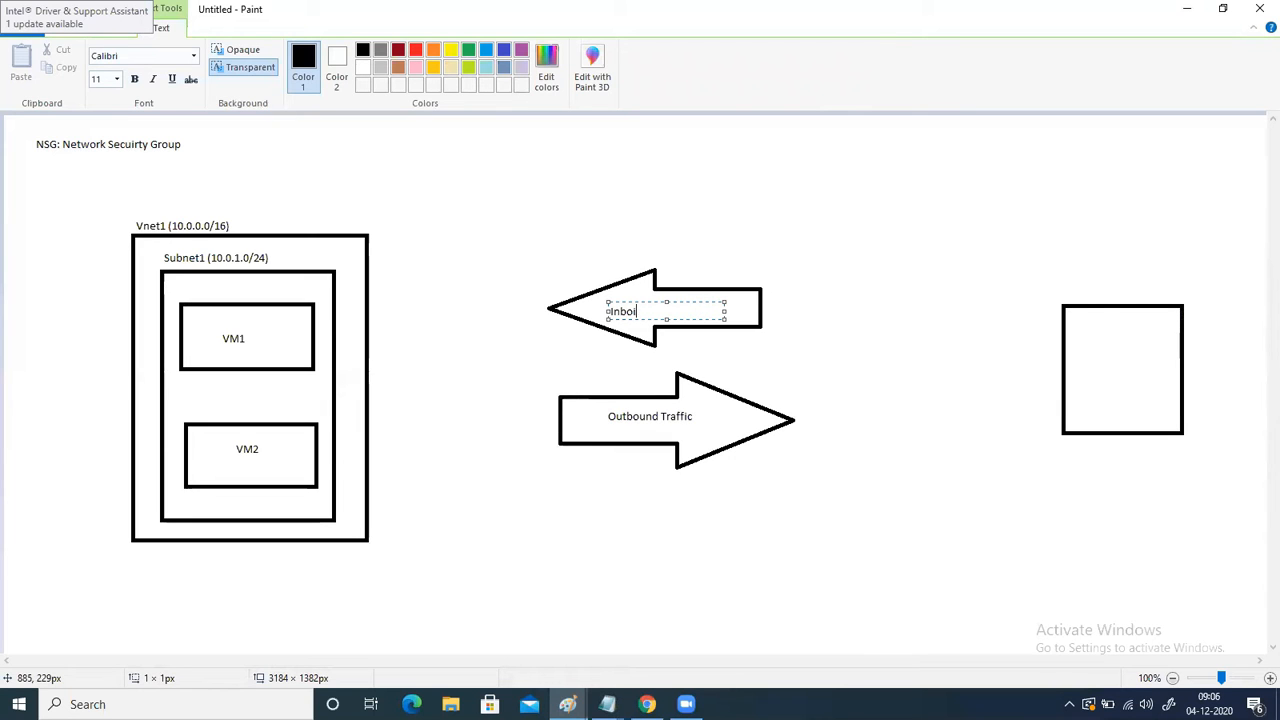
text(nd Security Rule)
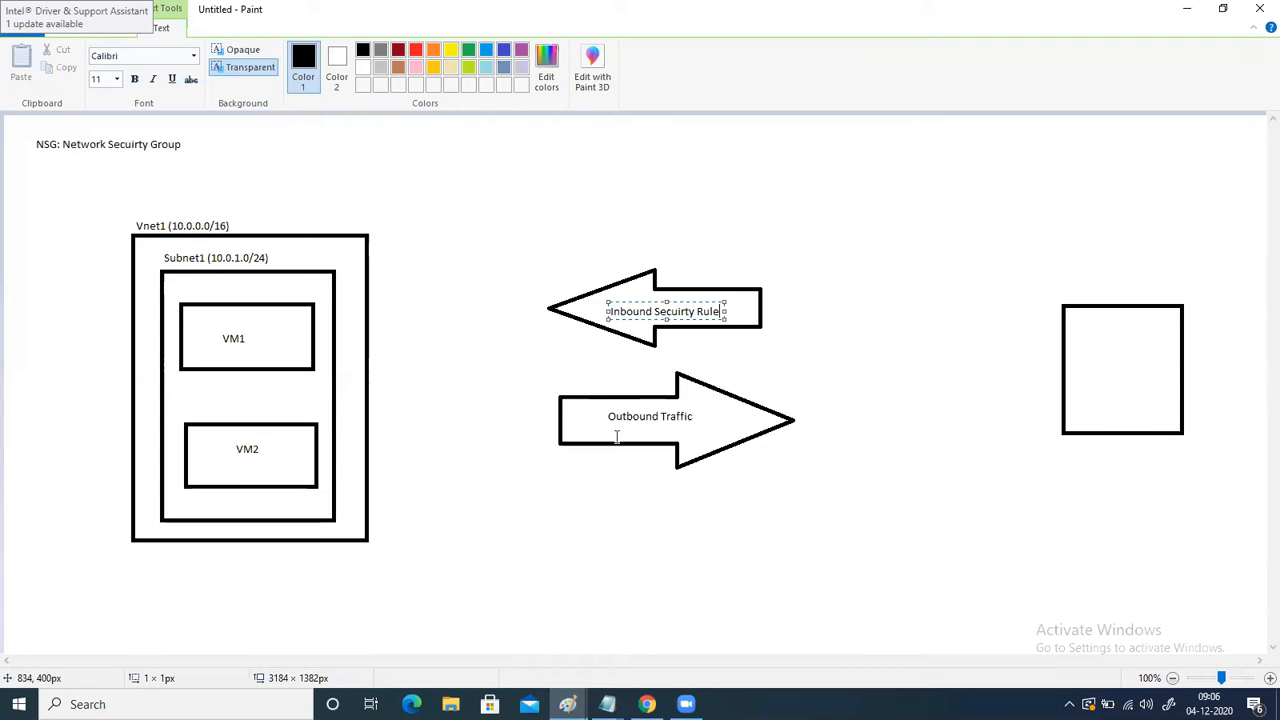
click(480, 231)
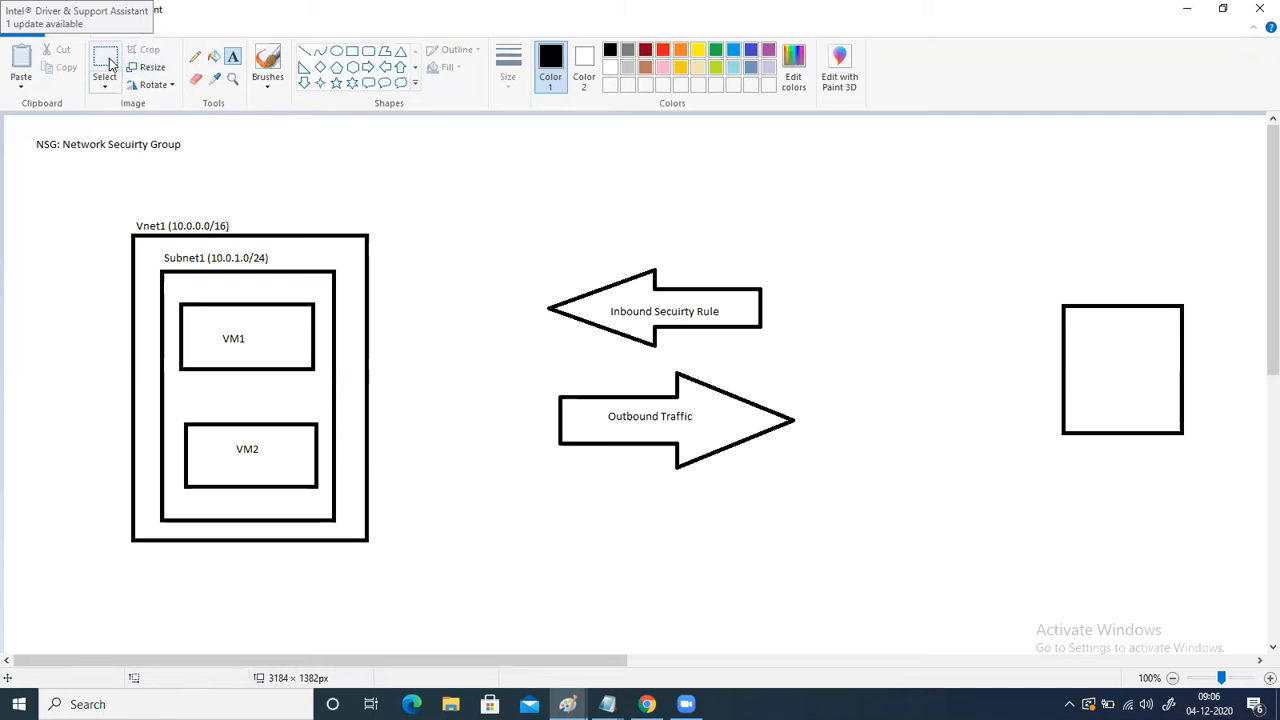
Step: Replace the right arrow's 'Outbound Traffic' label with 'Outbound Security Rule' on one line
click(110, 63)
drag(593, 411, 709, 433)
key(Delete)
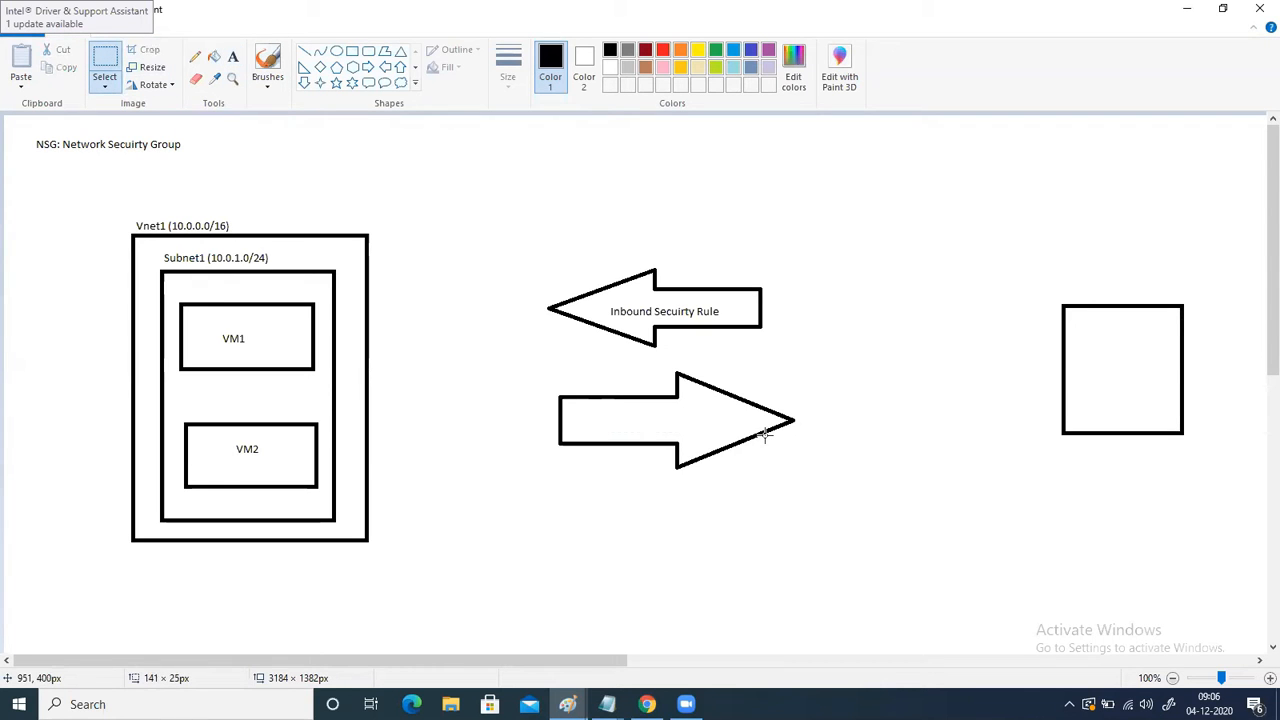
click(233, 56)
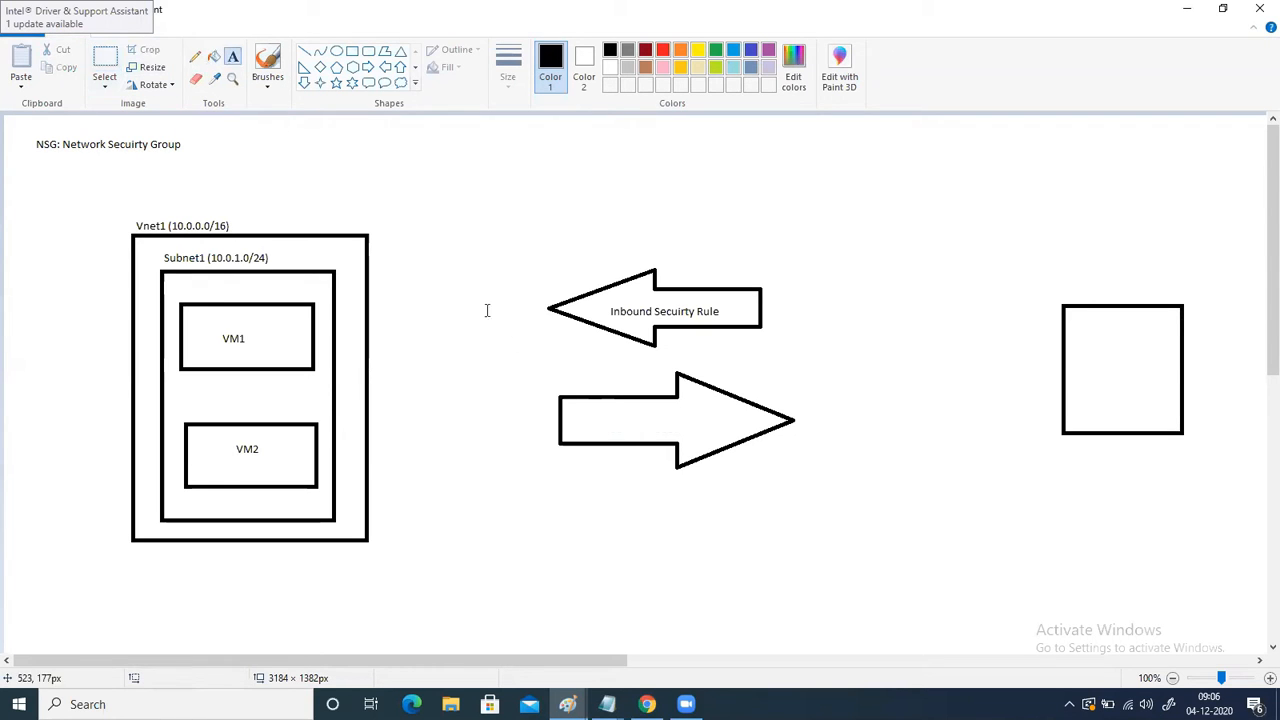
click(603, 419)
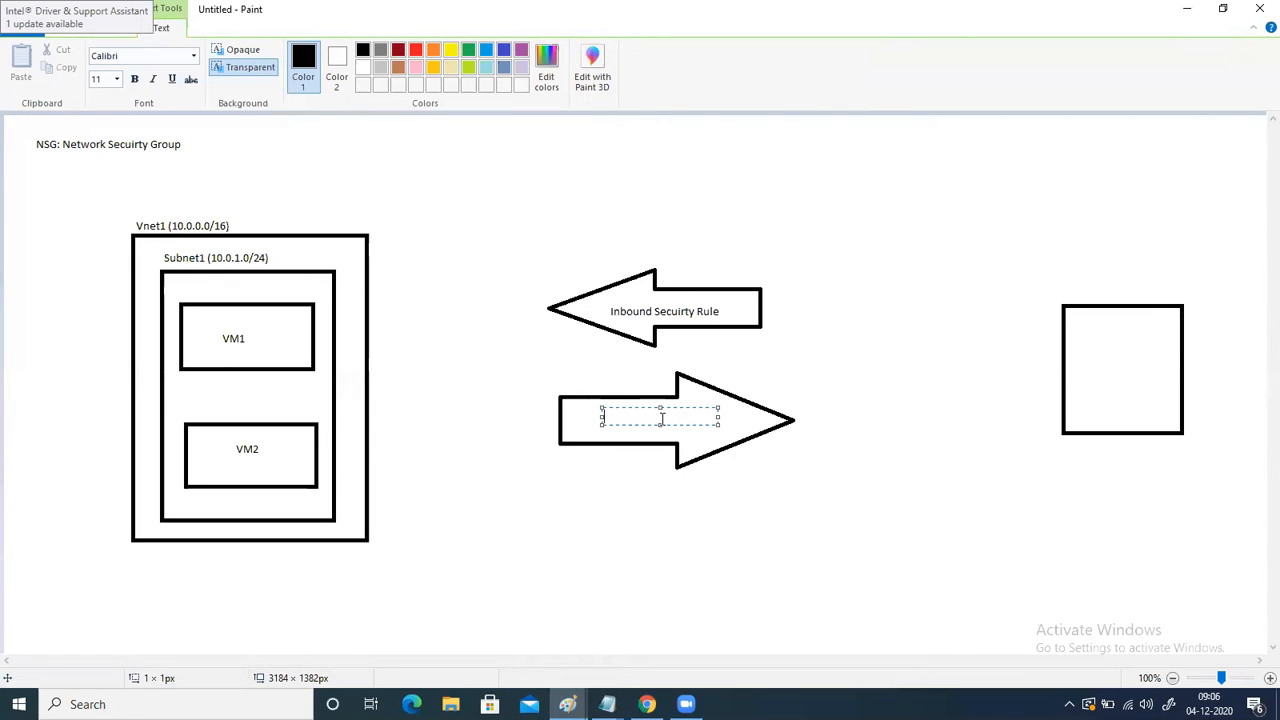
text(Outbound Security)
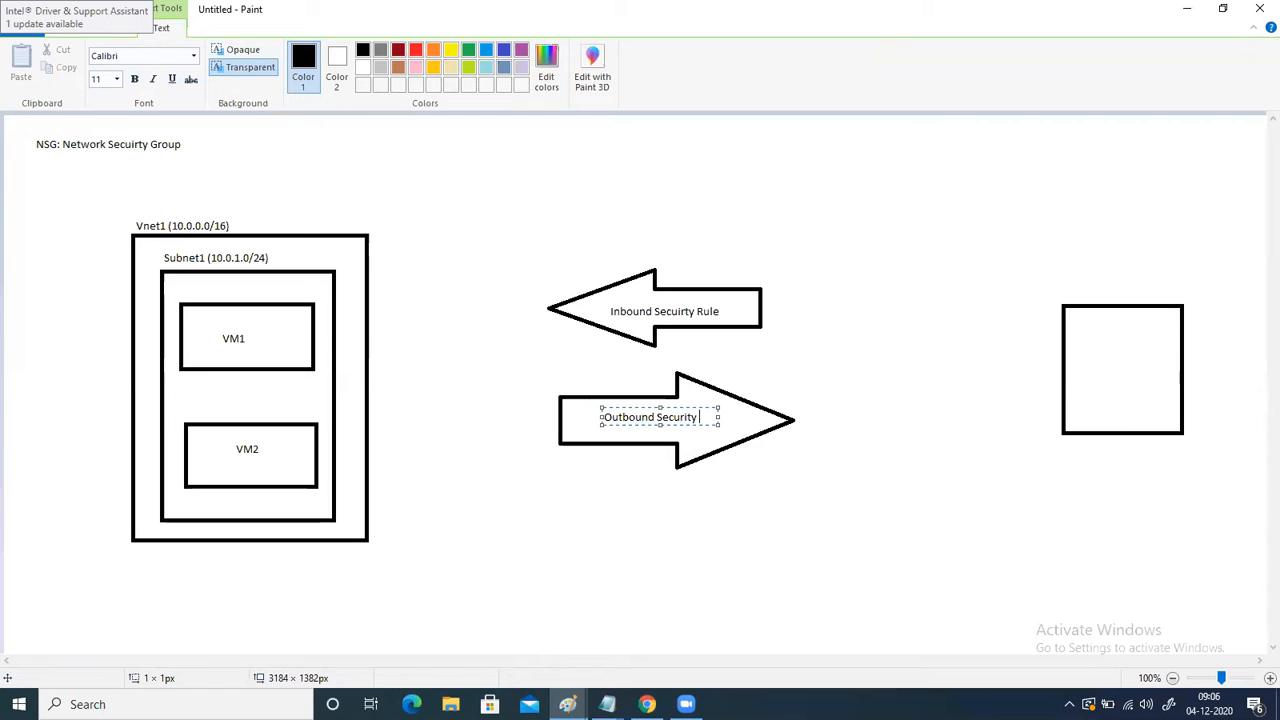
text(e)
drag(716, 423, 738, 423)
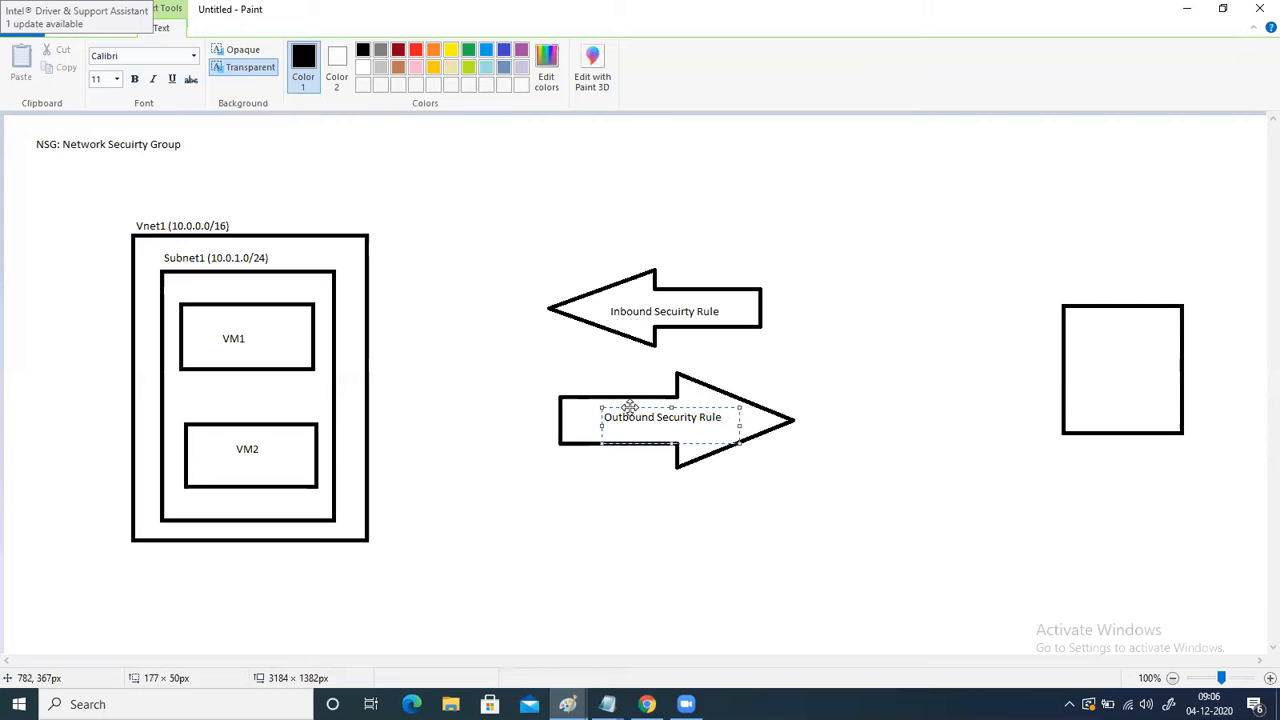
click(75, 38)
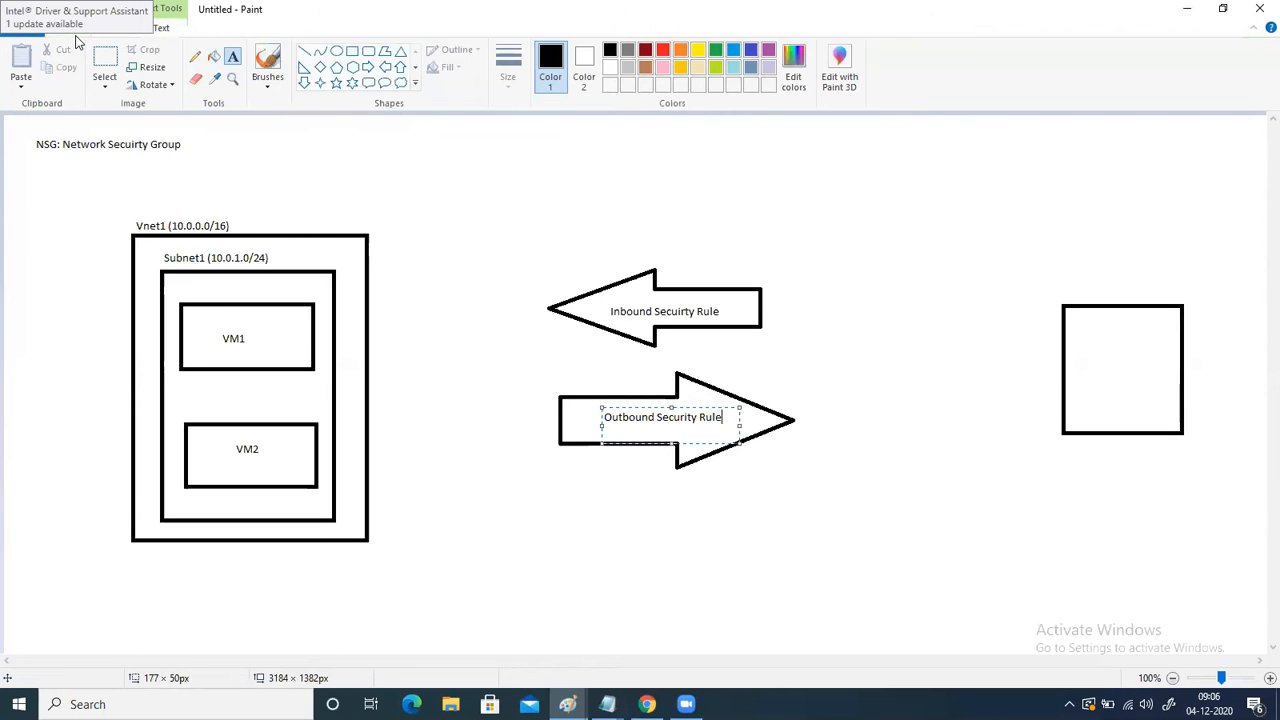
click(352, 53)
Step: Enclose both arrows in a rectangle labelled 'NSG', then return to the Azure portal
drag(520, 246, 823, 505)
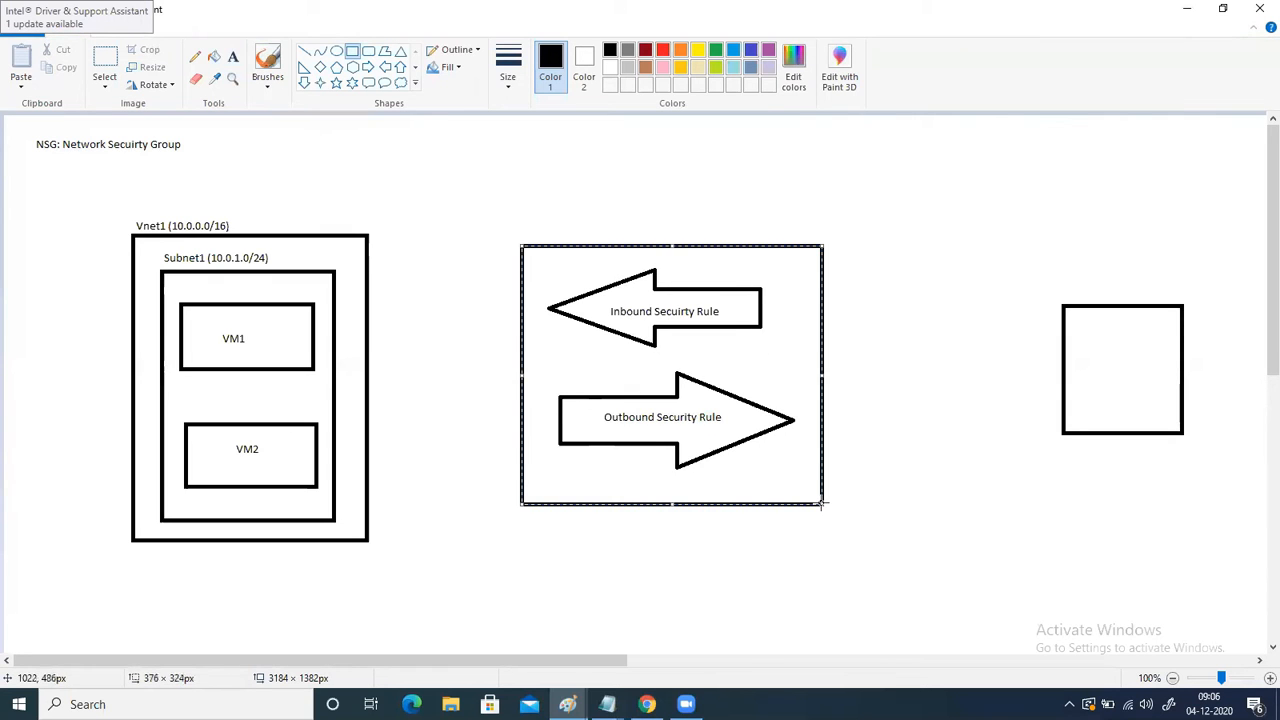
click(233, 58)
click(523, 226)
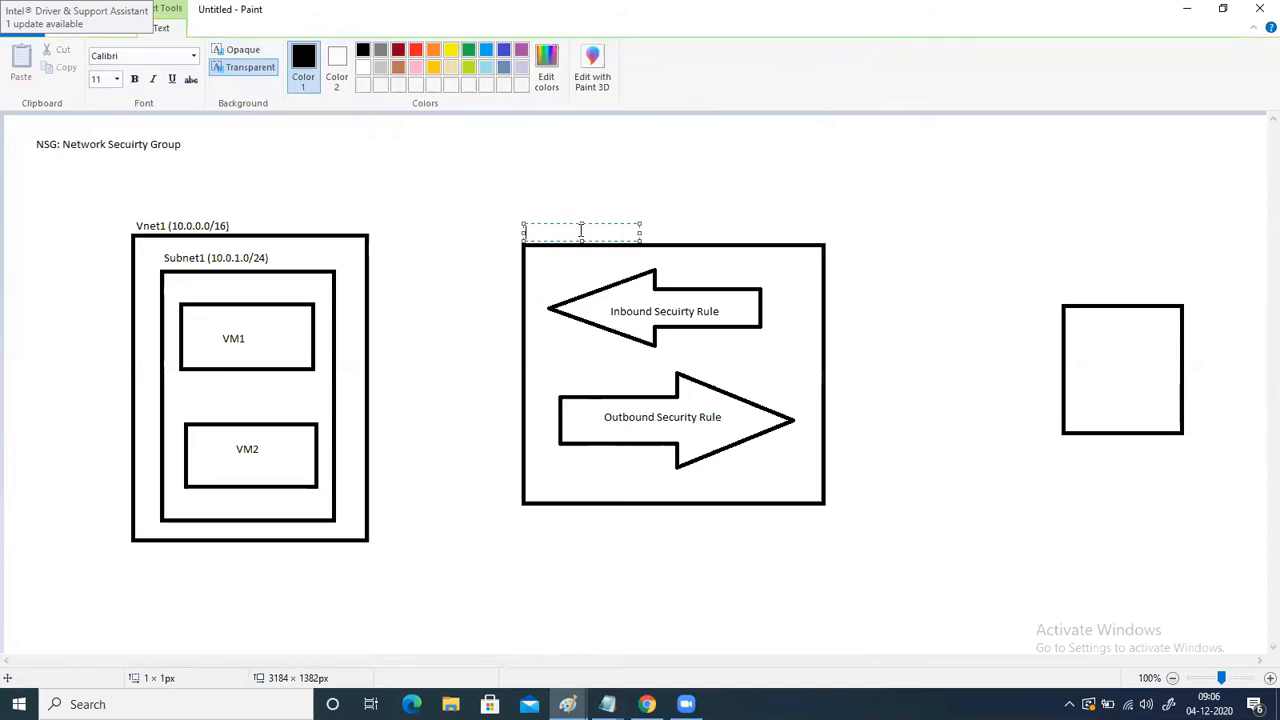
text(NSG)
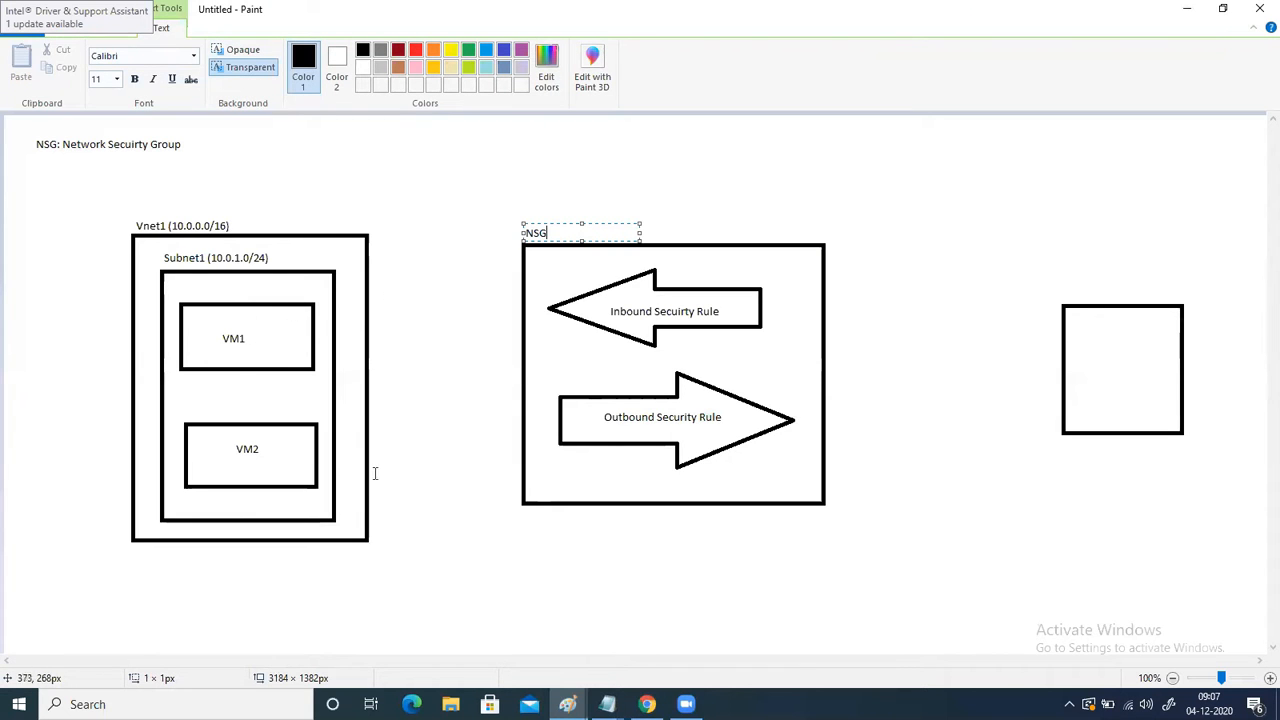
click(640, 704)
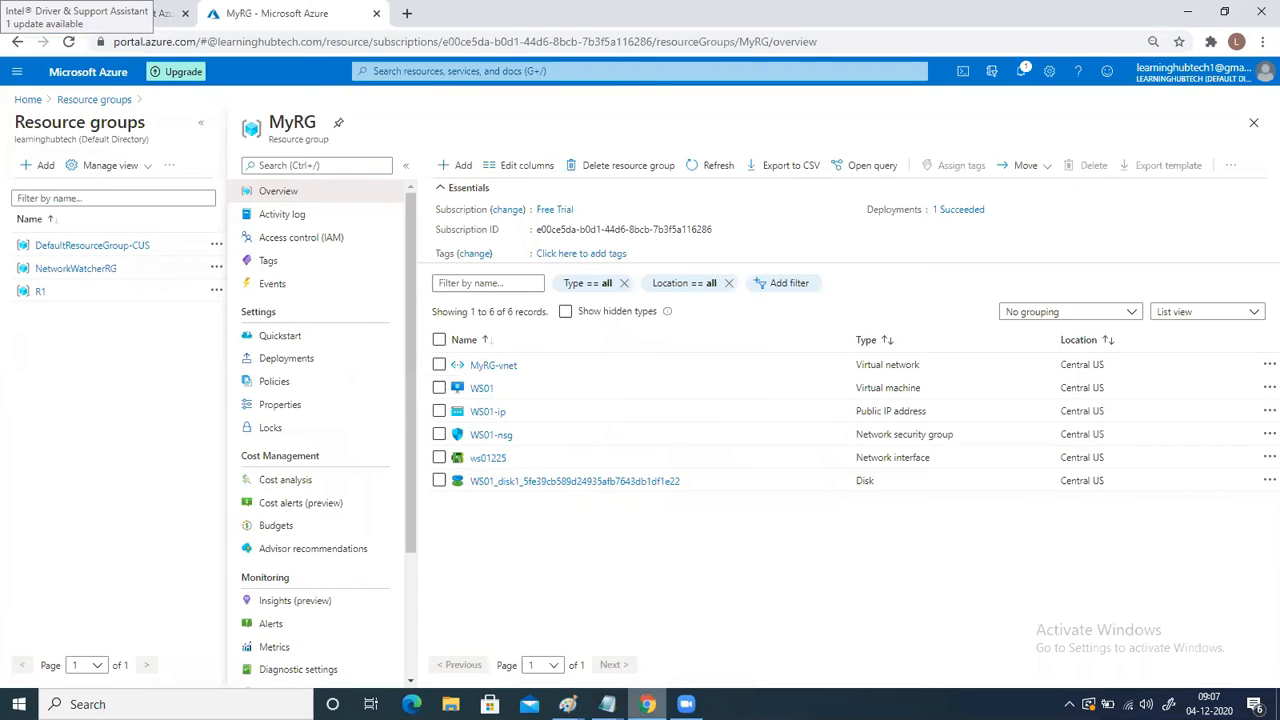
Step: Start creating a virtual network in a new resource group named 'MyRG'
click(426, 72)
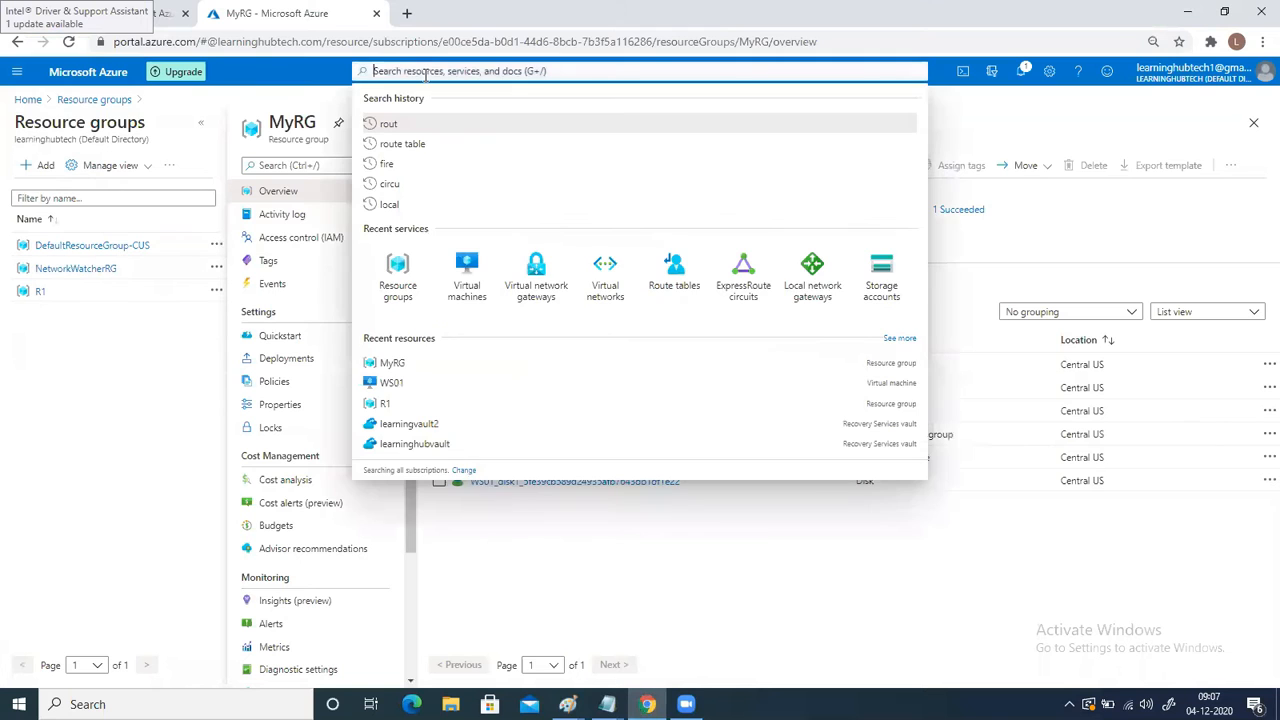
click(604, 280)
click(642, 516)
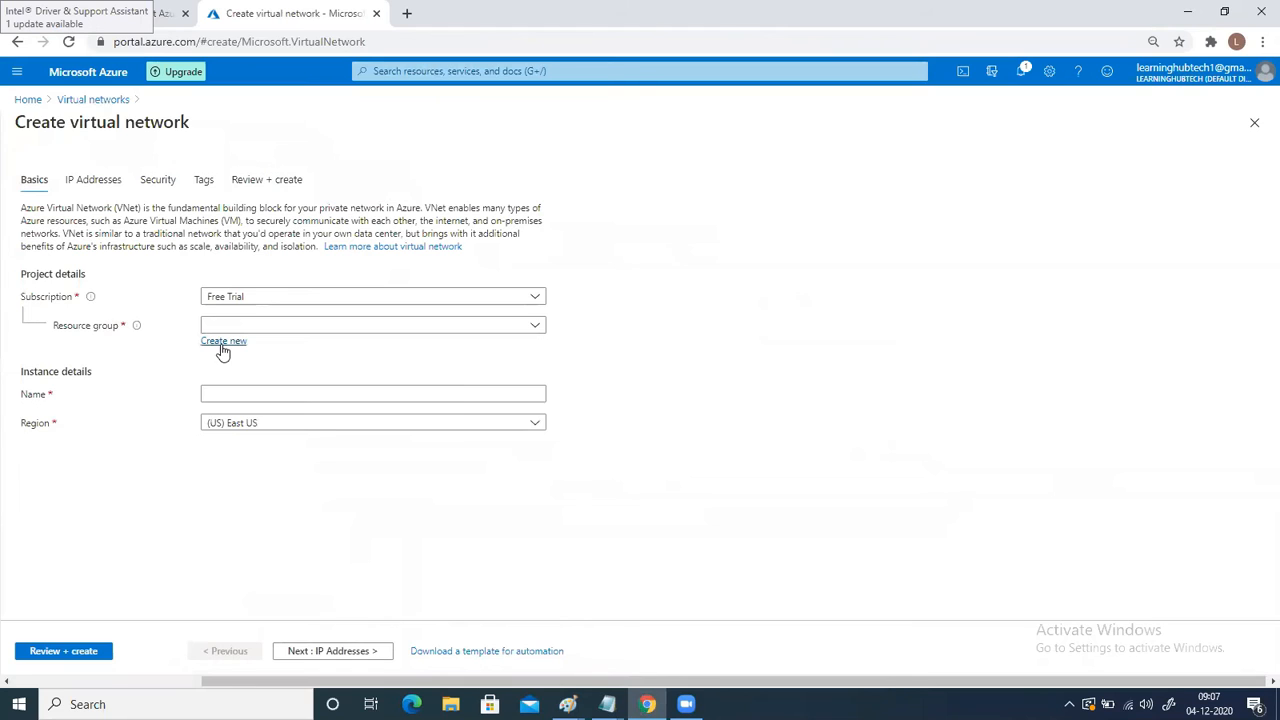
click(224, 341)
text(MyRG)
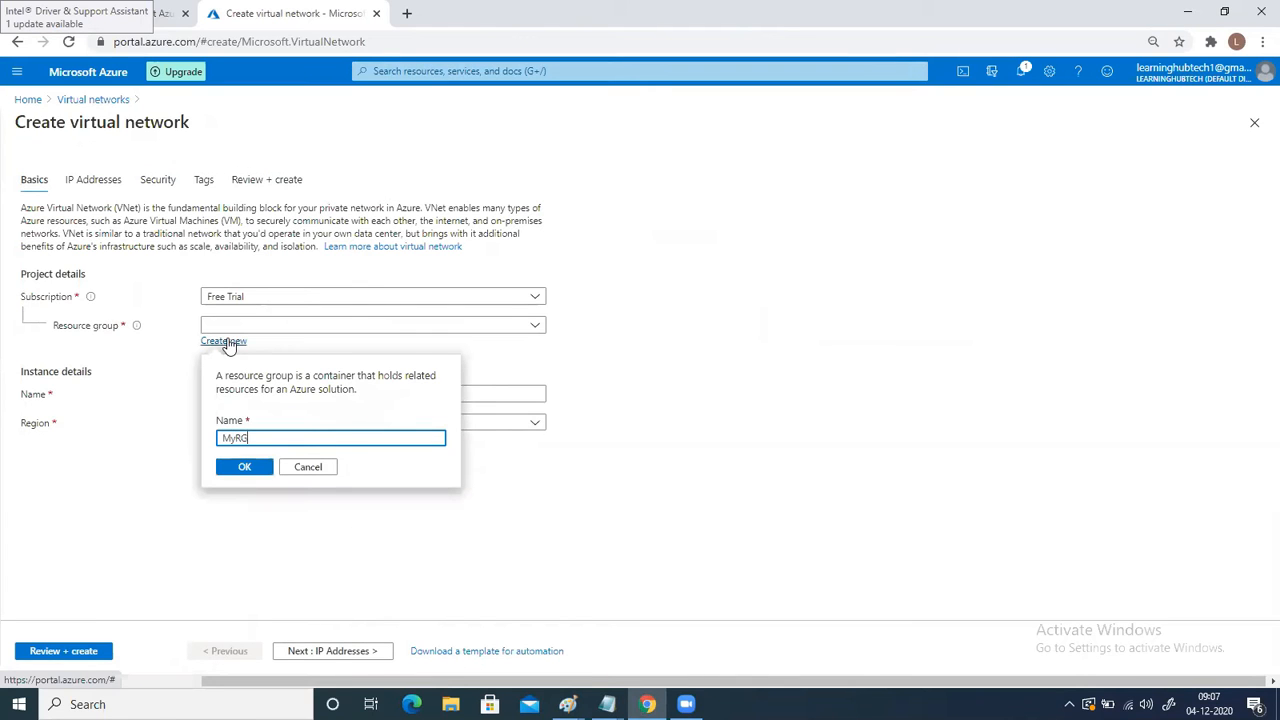
click(250, 468)
Step: Name the network 'VNet1', choose region (US) Central US, and continue to IP addresses
click(246, 395)
text(VNet)
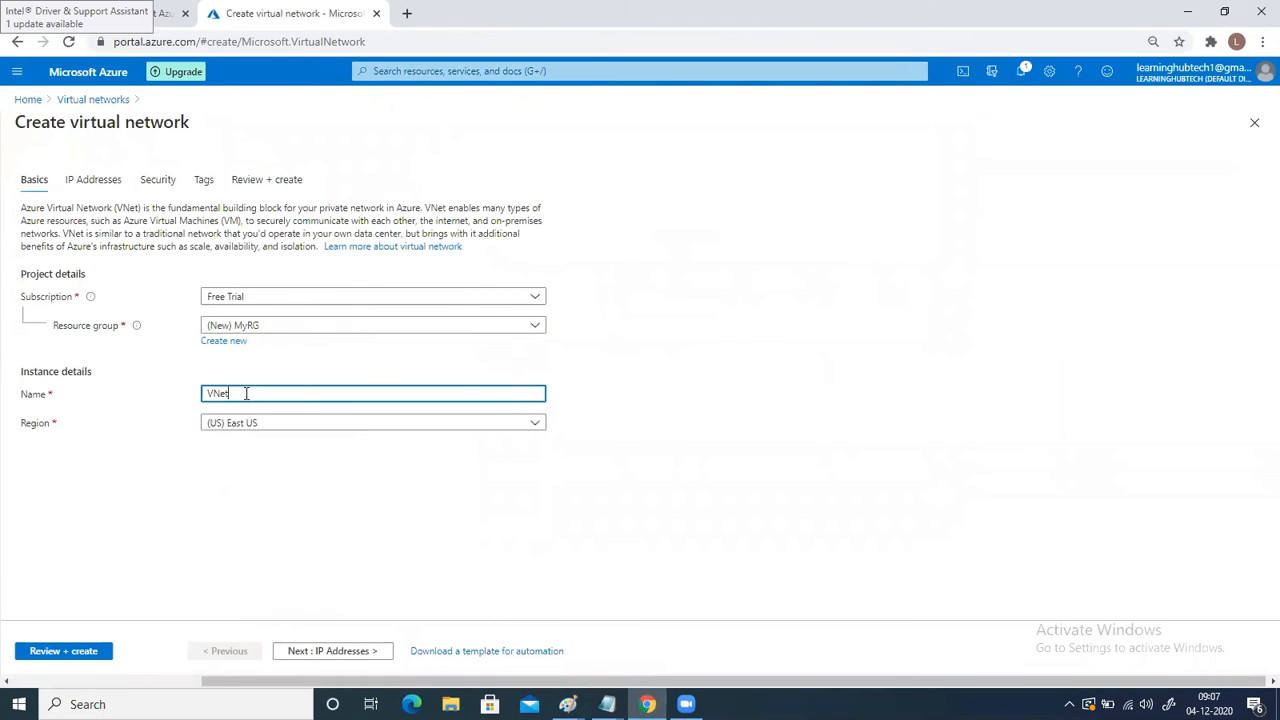
text(1)
click(287, 421)
text(central)
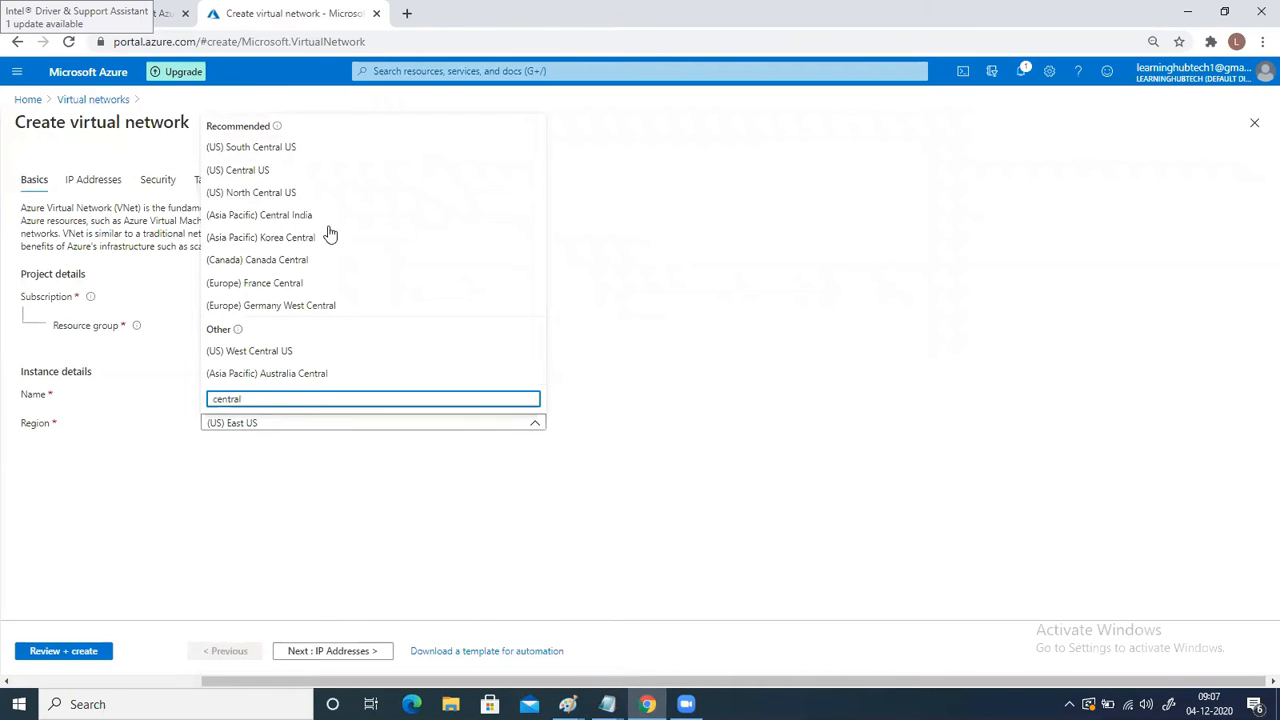
click(278, 170)
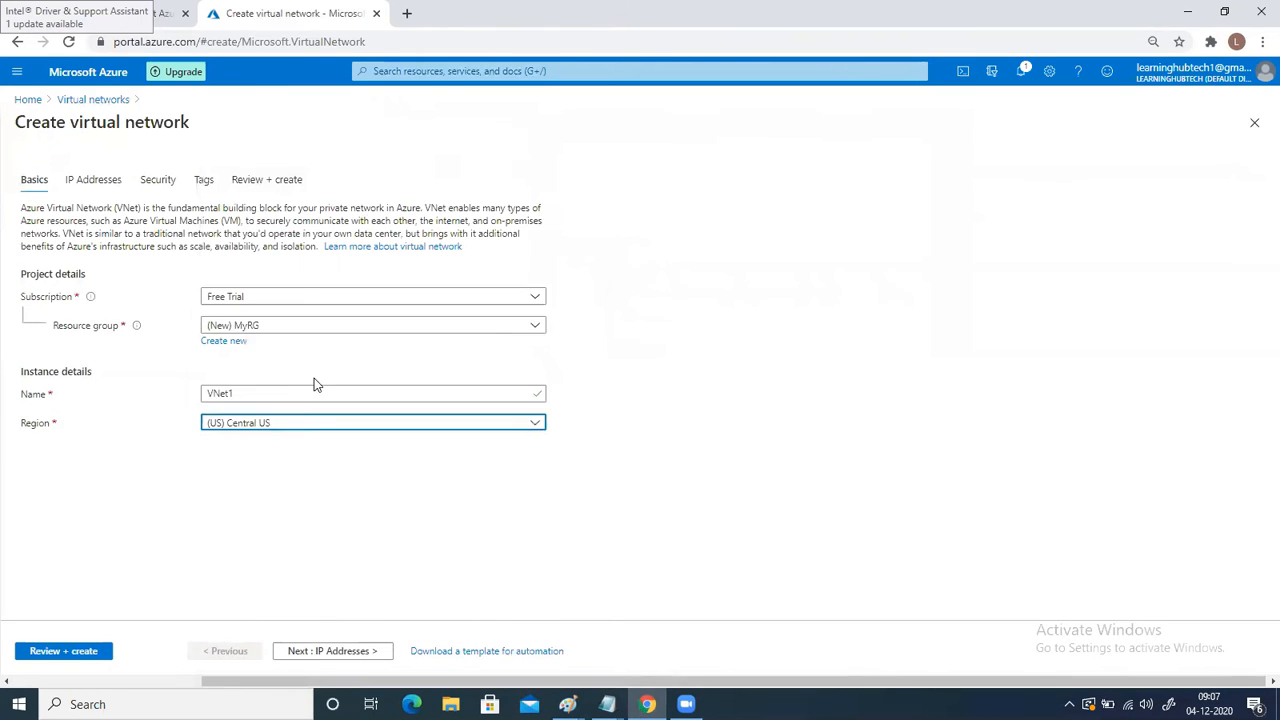
click(331, 651)
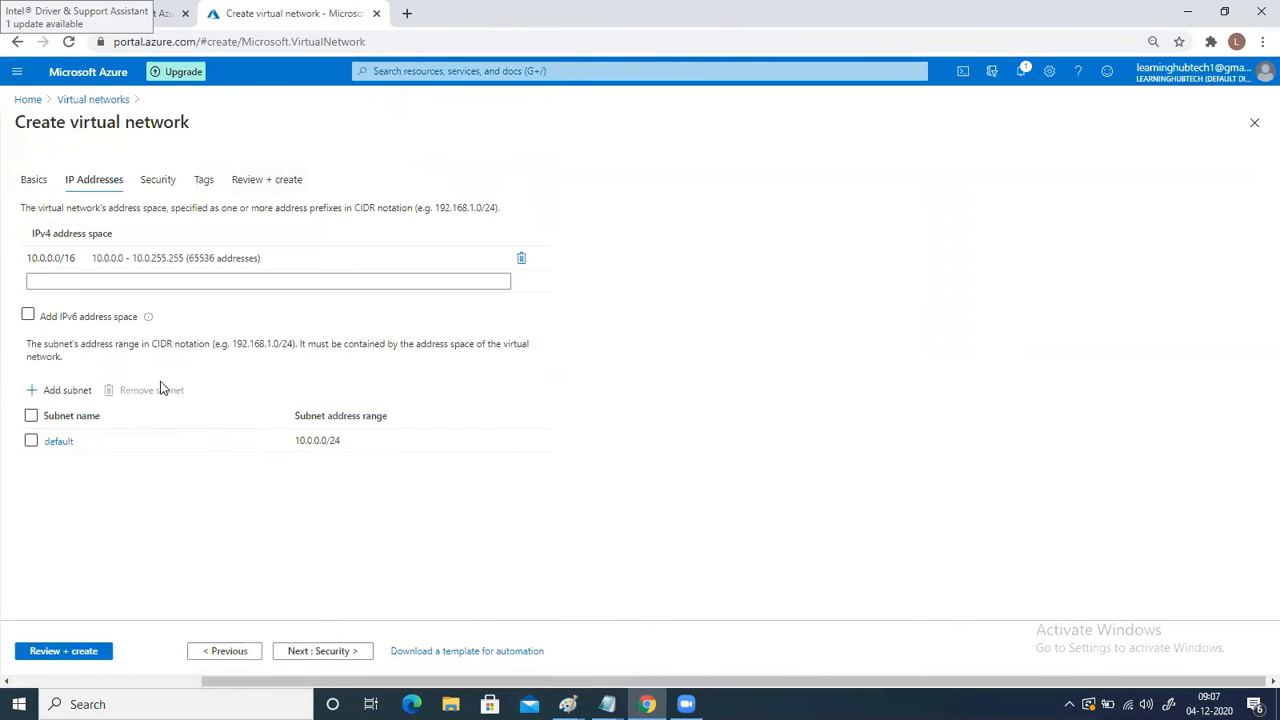
Step: Rename the default subnet to Subnet1 with range 10.0.1.0/24 and go to Review + create
click(51, 260)
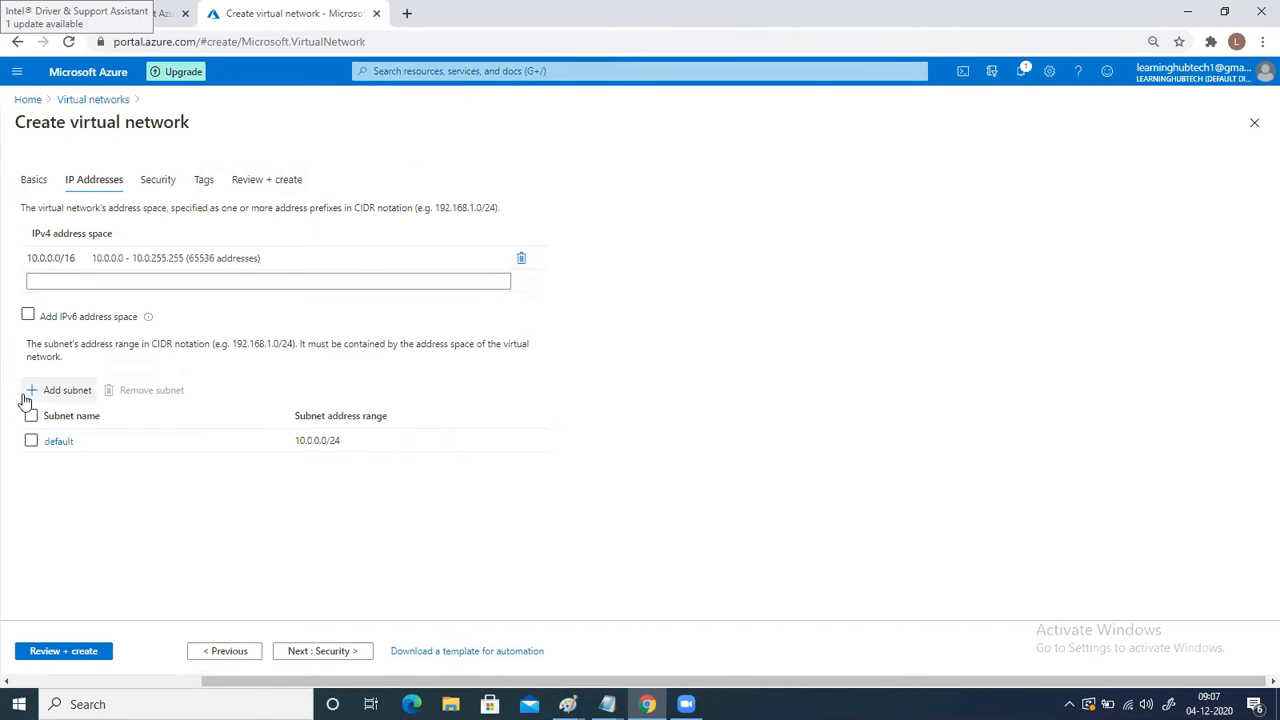
click(52, 442)
drag(1112, 170, 975, 168)
text(Subn)
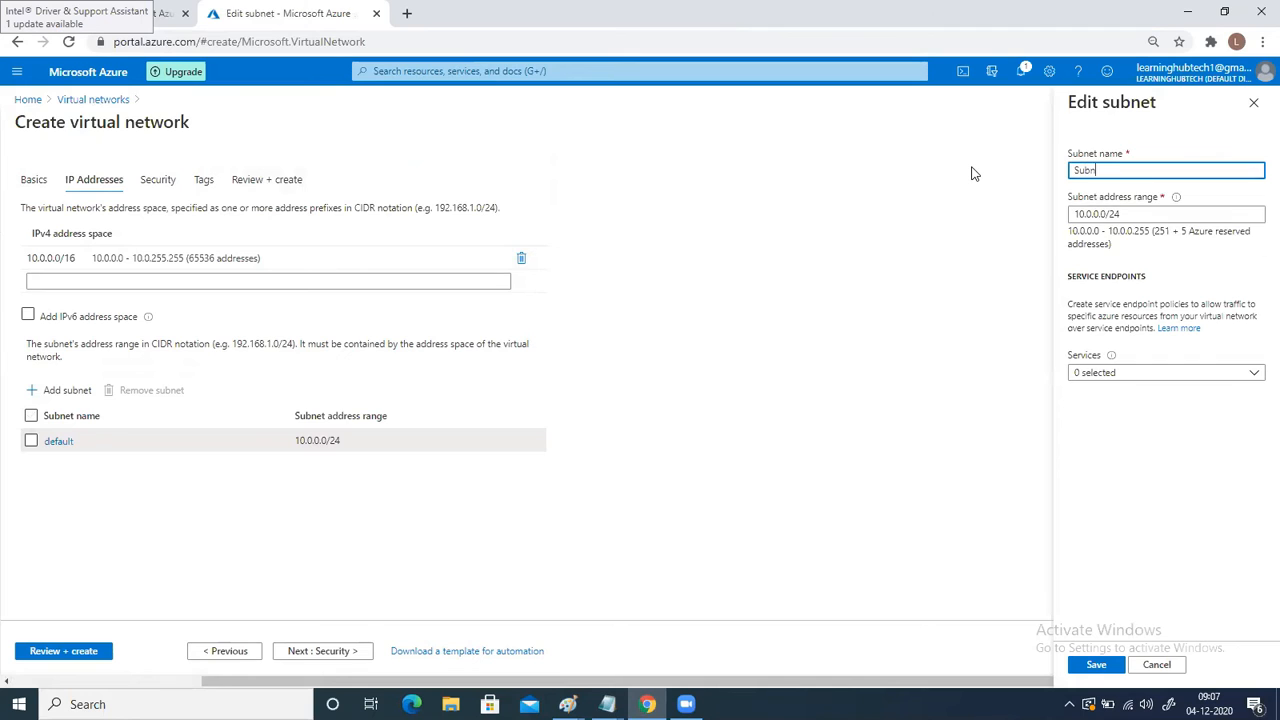
click(1097, 214)
key(BackSpace)
text(1)
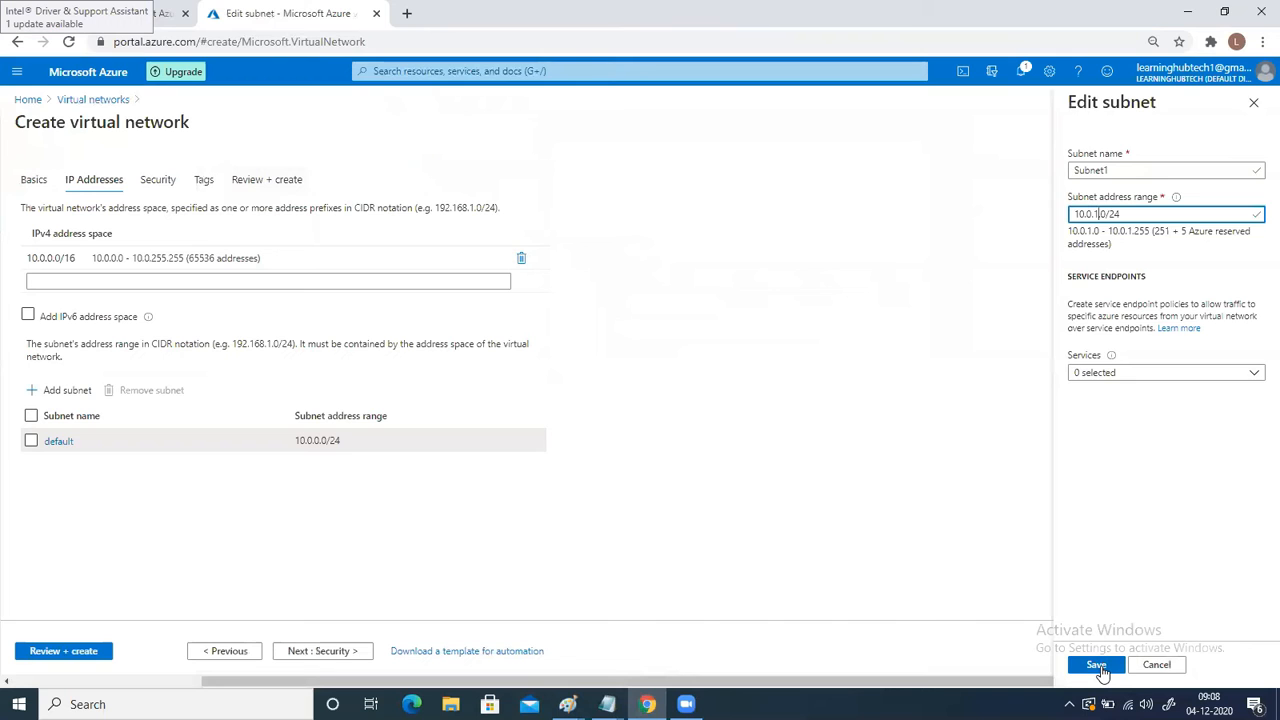
click(1097, 665)
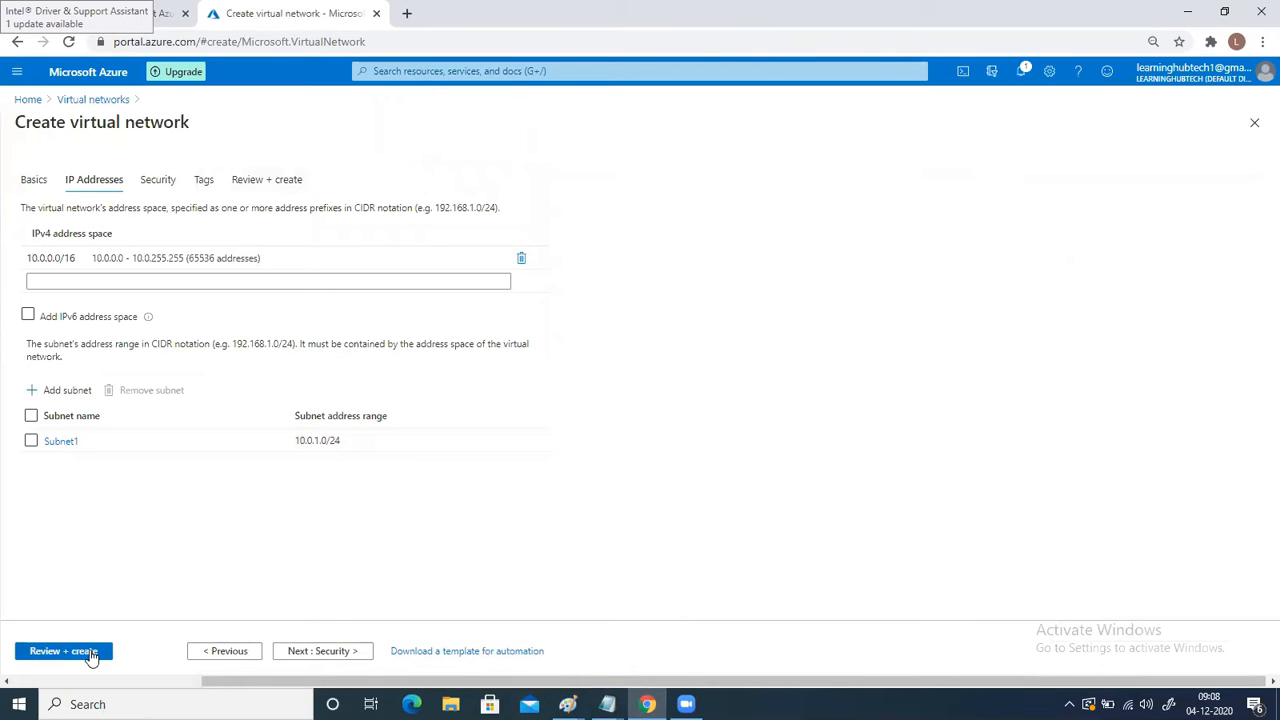
click(63, 651)
click(568, 704)
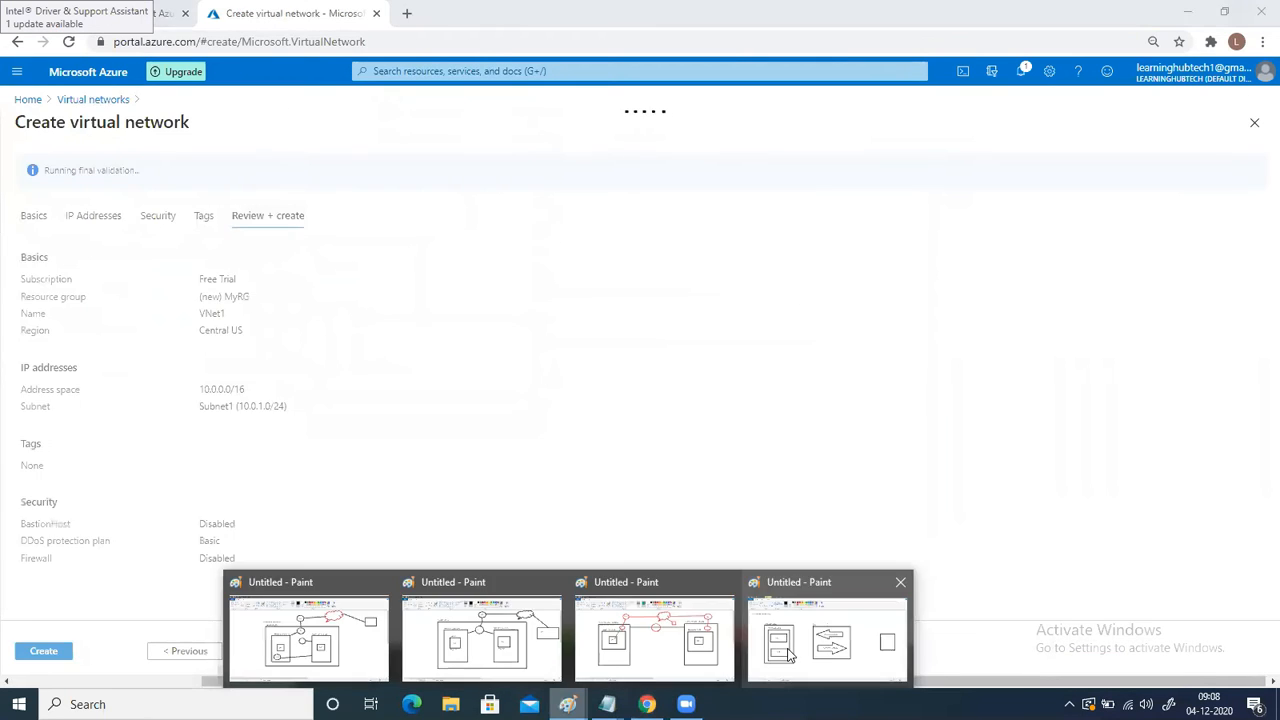
Step: Minimize the Paint diagram and submit Create to deploy VNet1 into MyRG
click(793, 652)
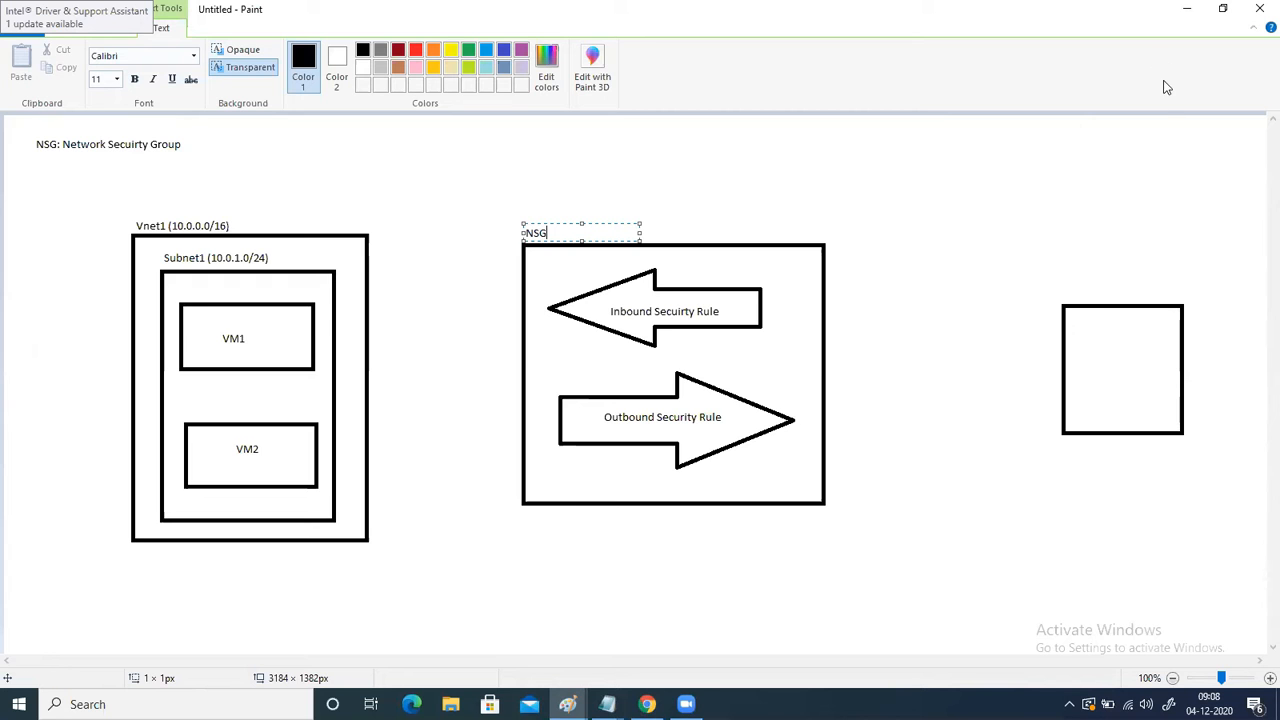
click(1187, 10)
click(42, 652)
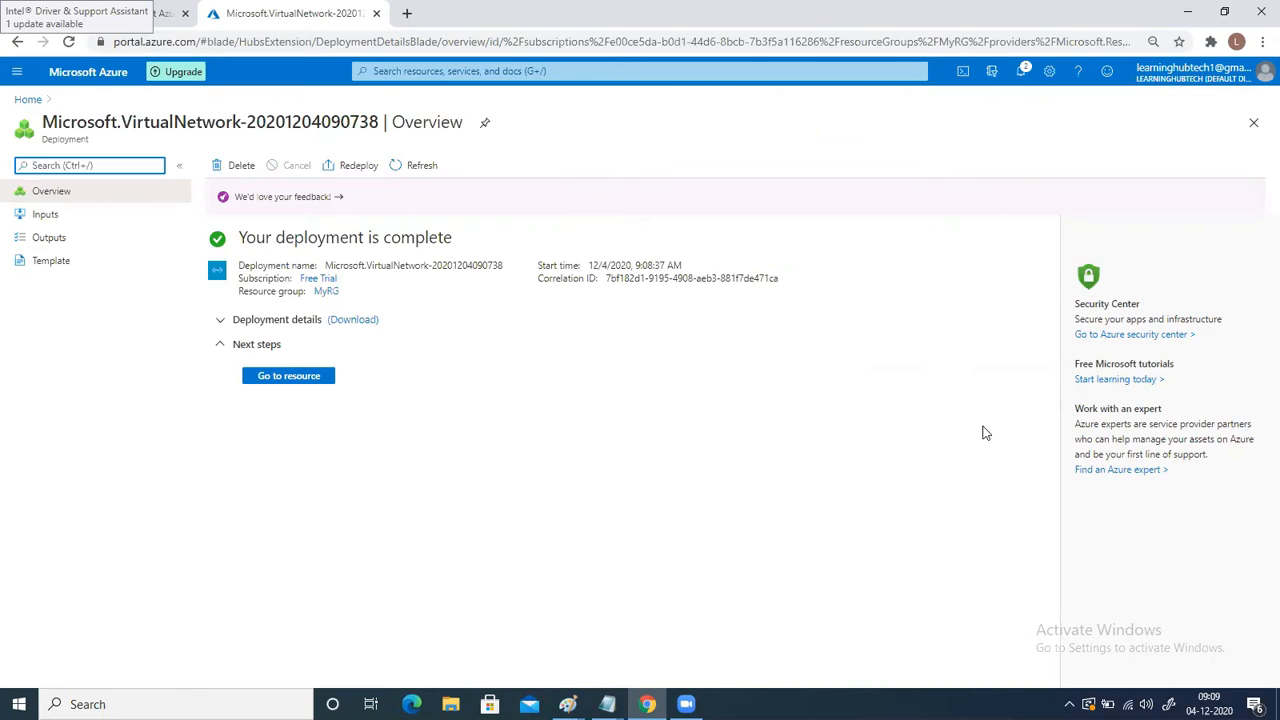
Step: Open the deployed VNet1, then start a new virtual machine from the Virtual machines list
click(277, 378)
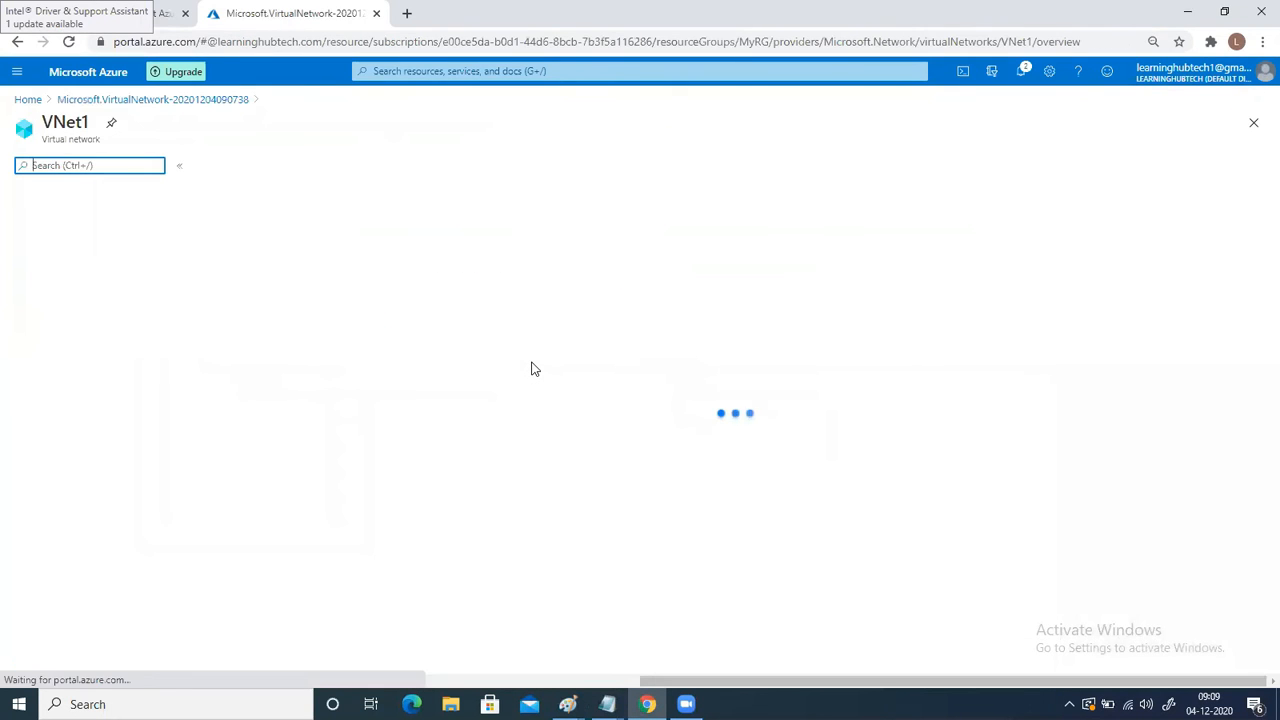
click(404, 72)
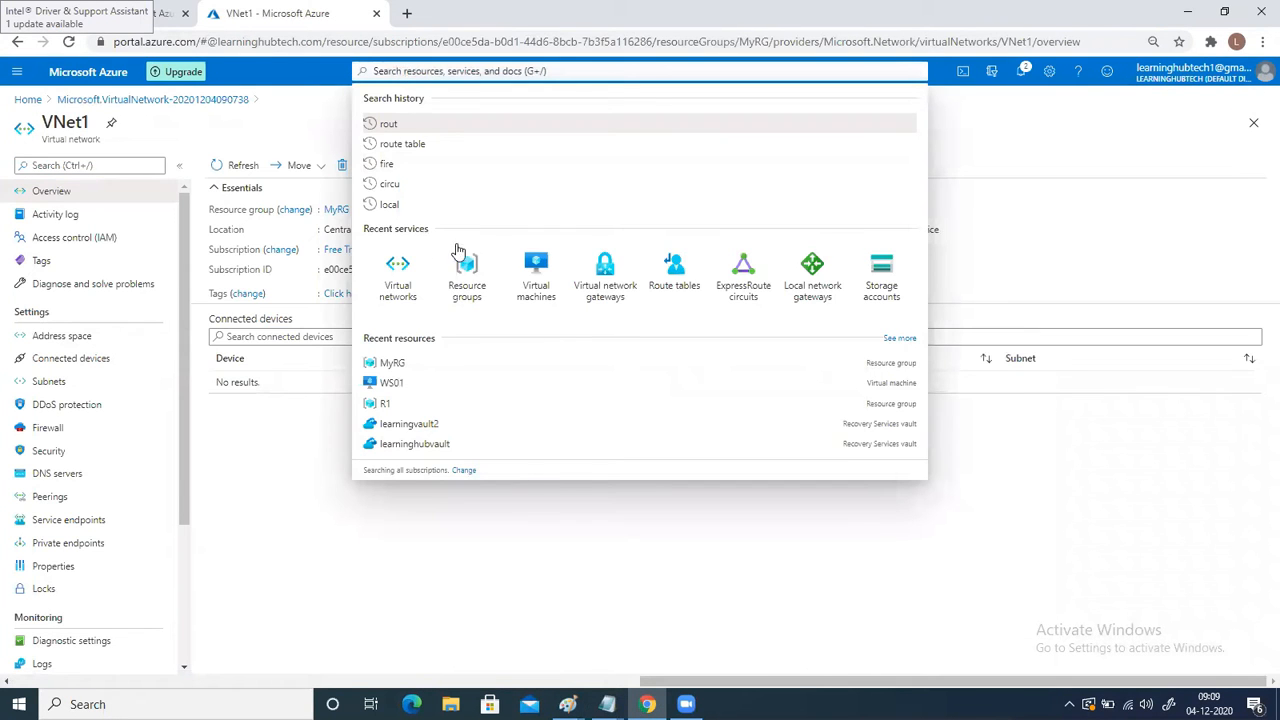
click(538, 276)
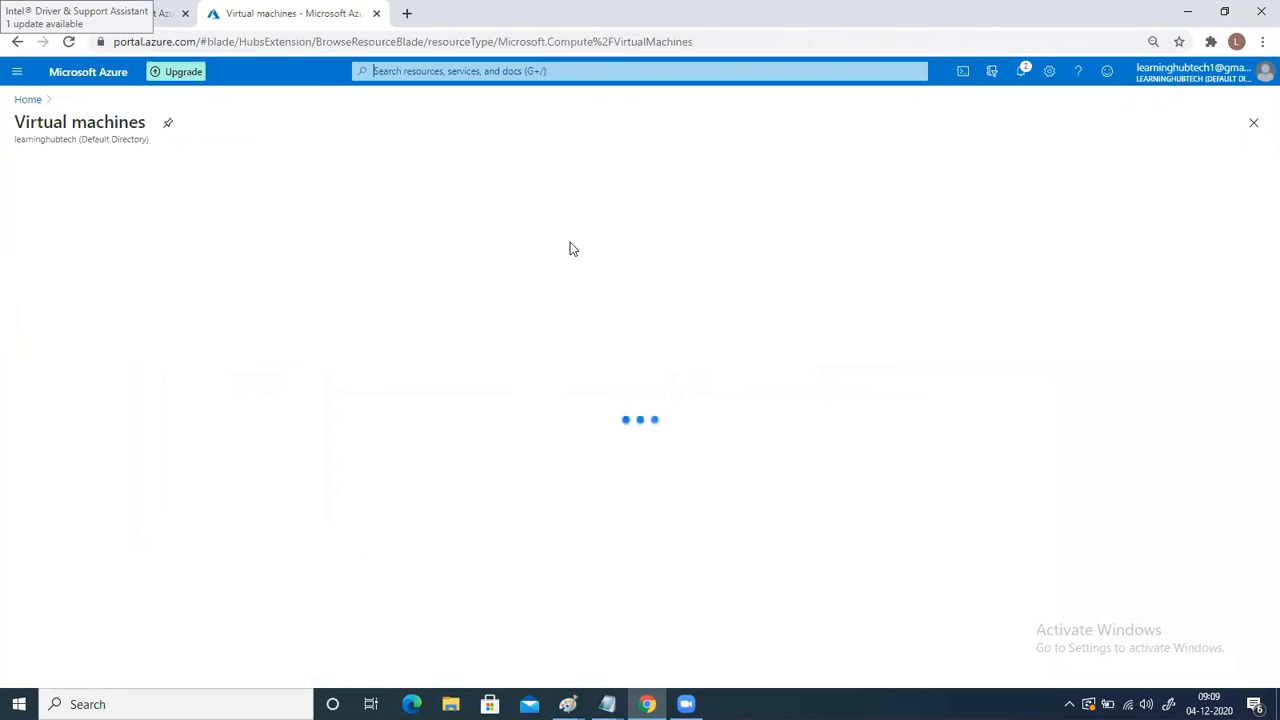
click(46, 166)
click(50, 191)
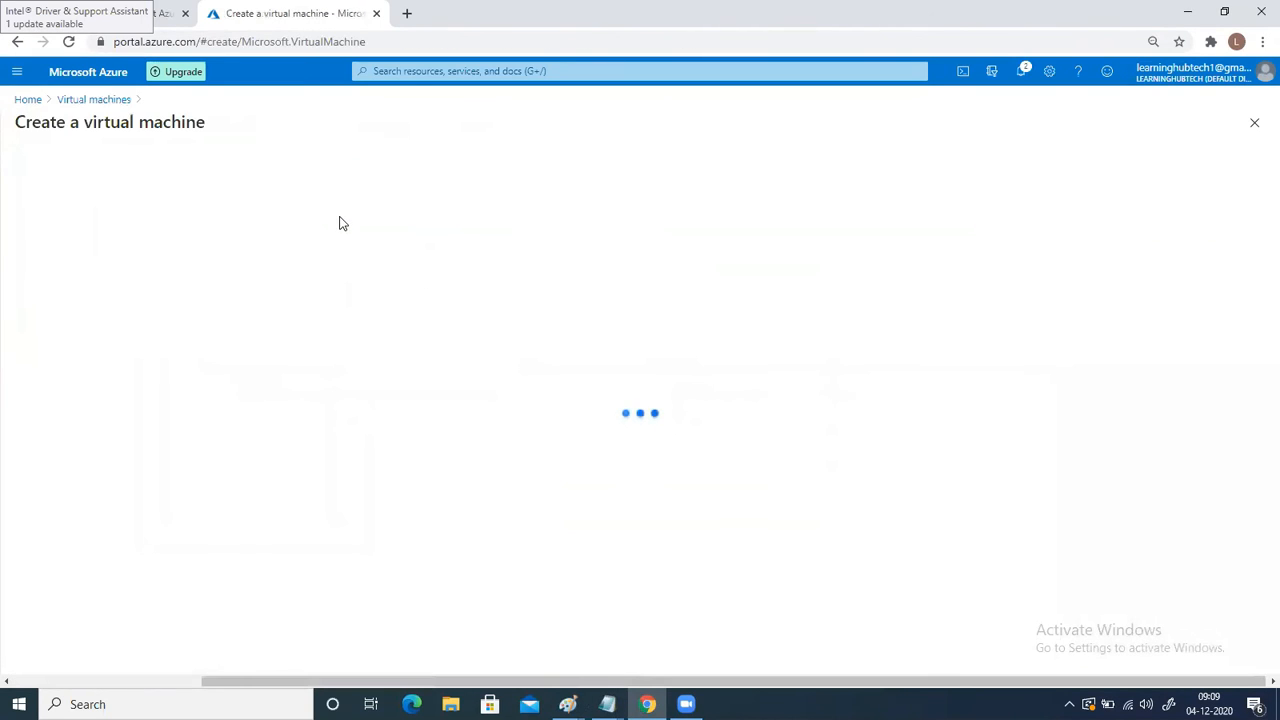
Step: Put the new machine in resource group MyRG and name it VM1
click(230, 353)
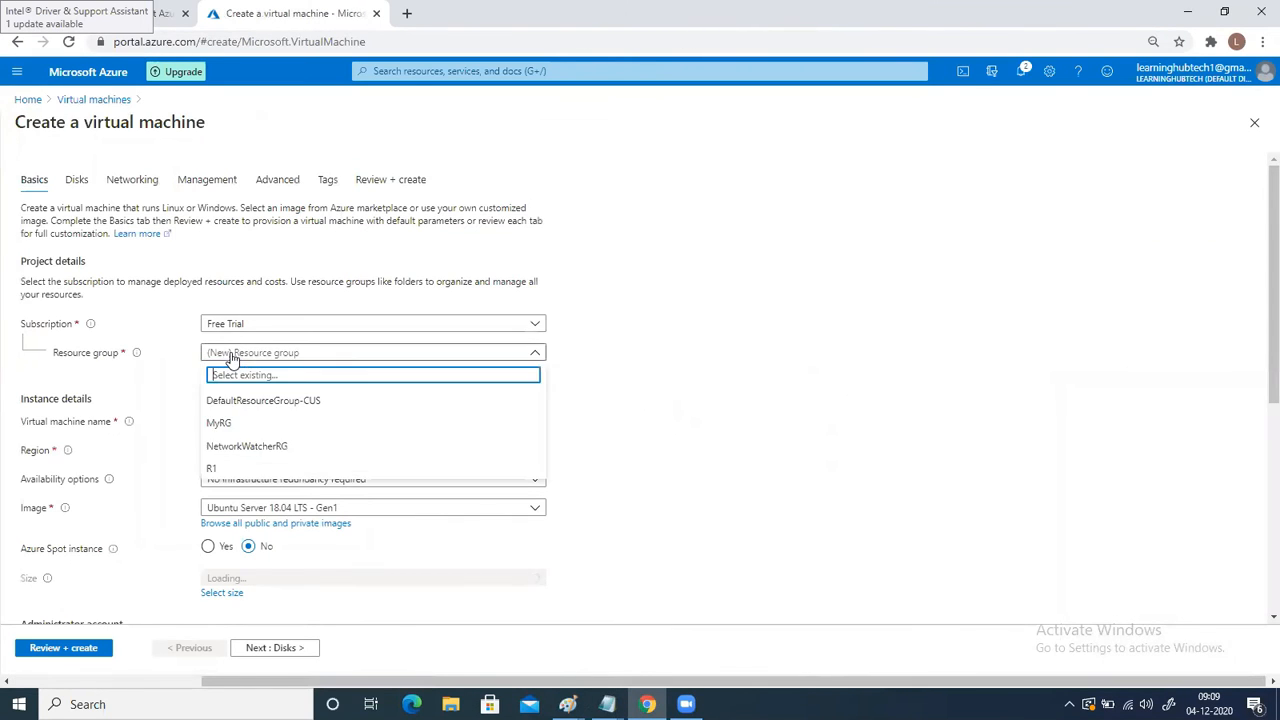
click(228, 422)
click(229, 423)
text(VM1)
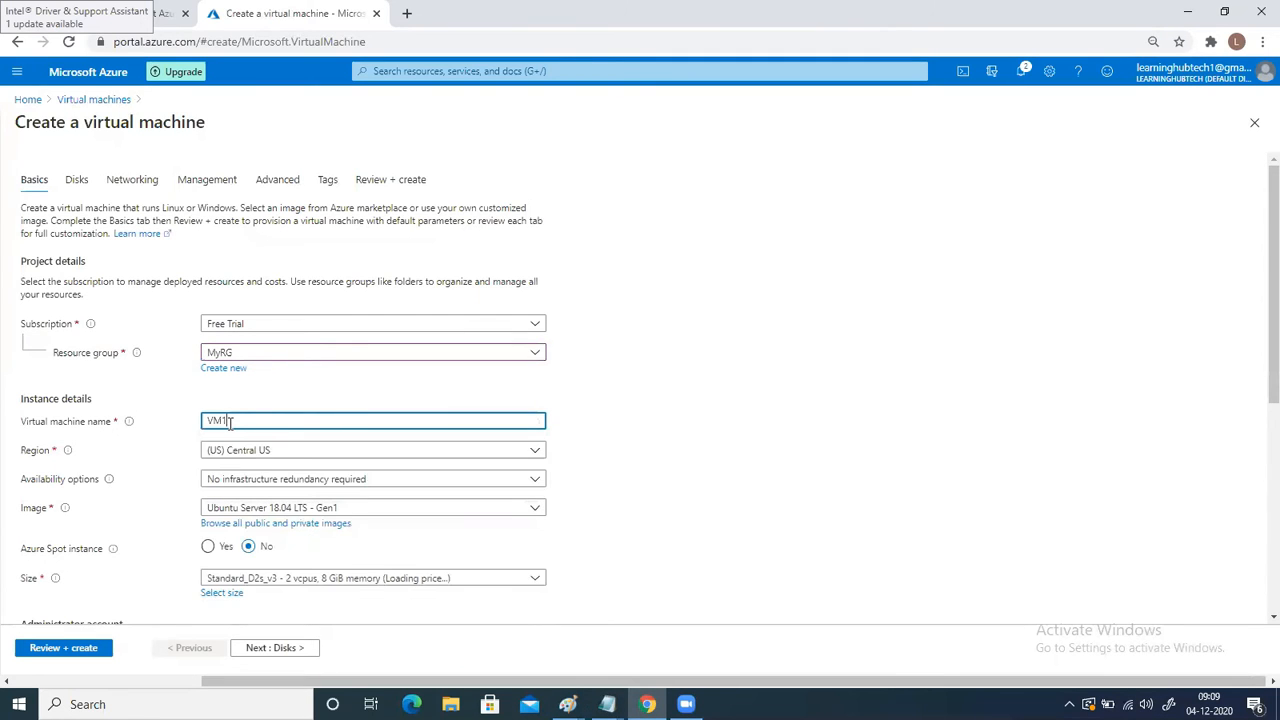
Step: Choose the Windows Server 2016 Datacenter image and the Standard_D2s_v3 size
click(251, 509)
click(295, 449)
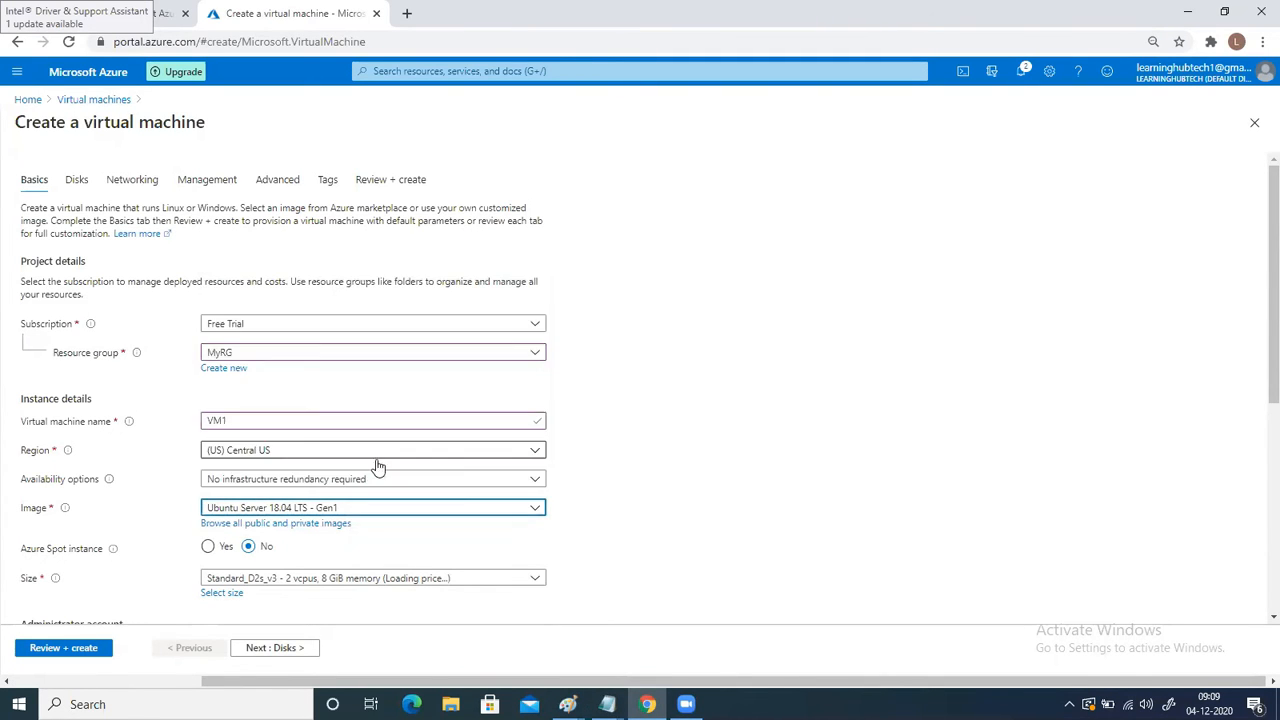
scroll(657, 465, down, 3)
click(340, 425)
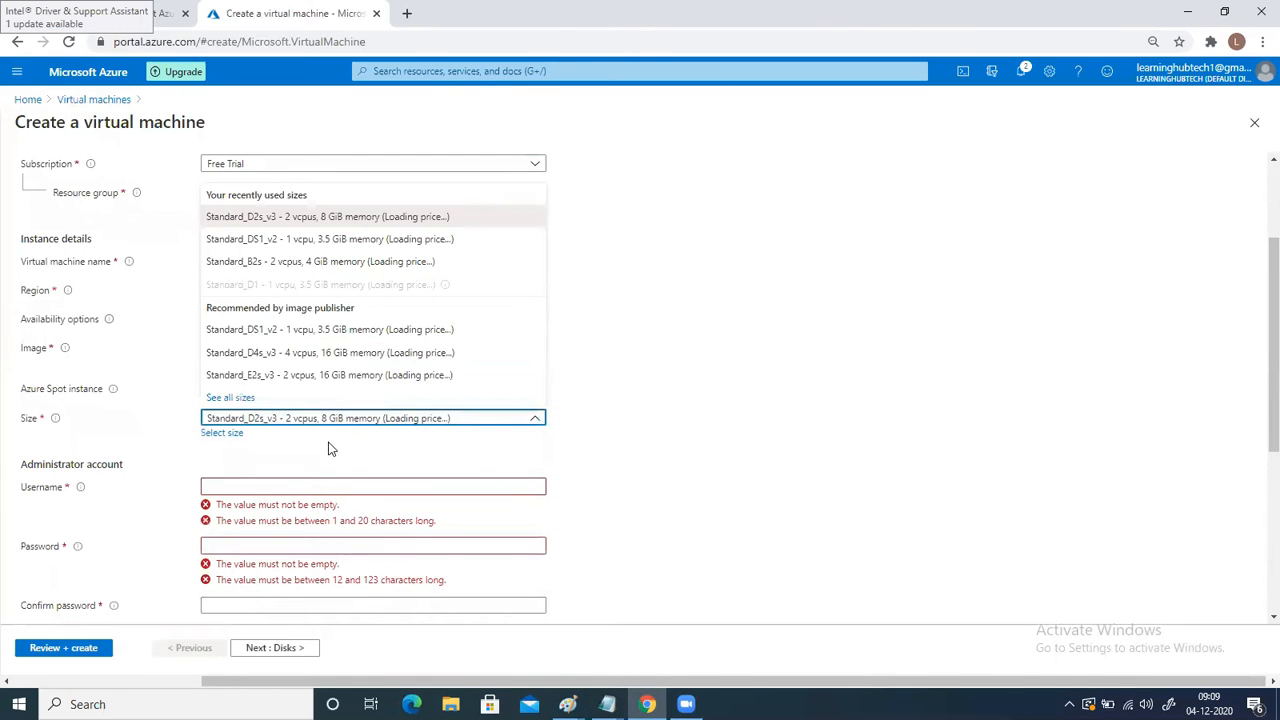
click(296, 244)
click(282, 413)
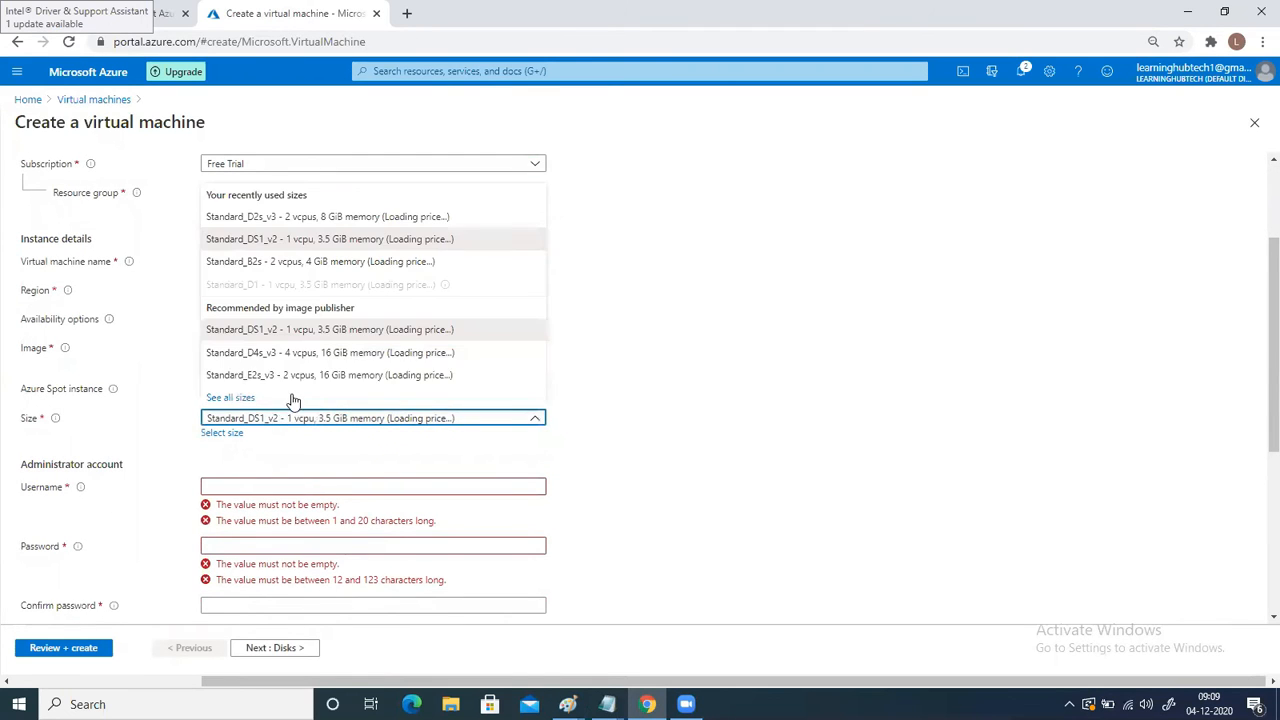
click(293, 220)
scroll(744, 495, down, 1)
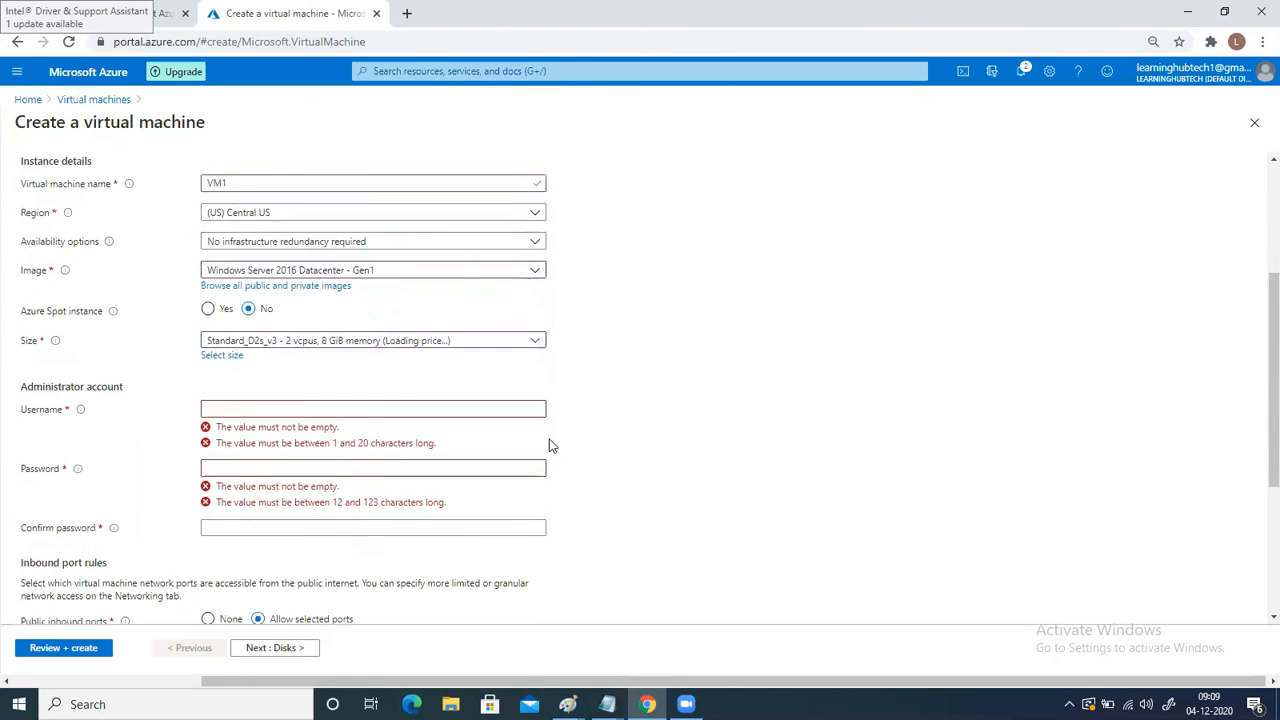
click(361, 407)
Step: Enter VM1's administrator username, password and password confirmation
text(sanjayka)
key(Tab)
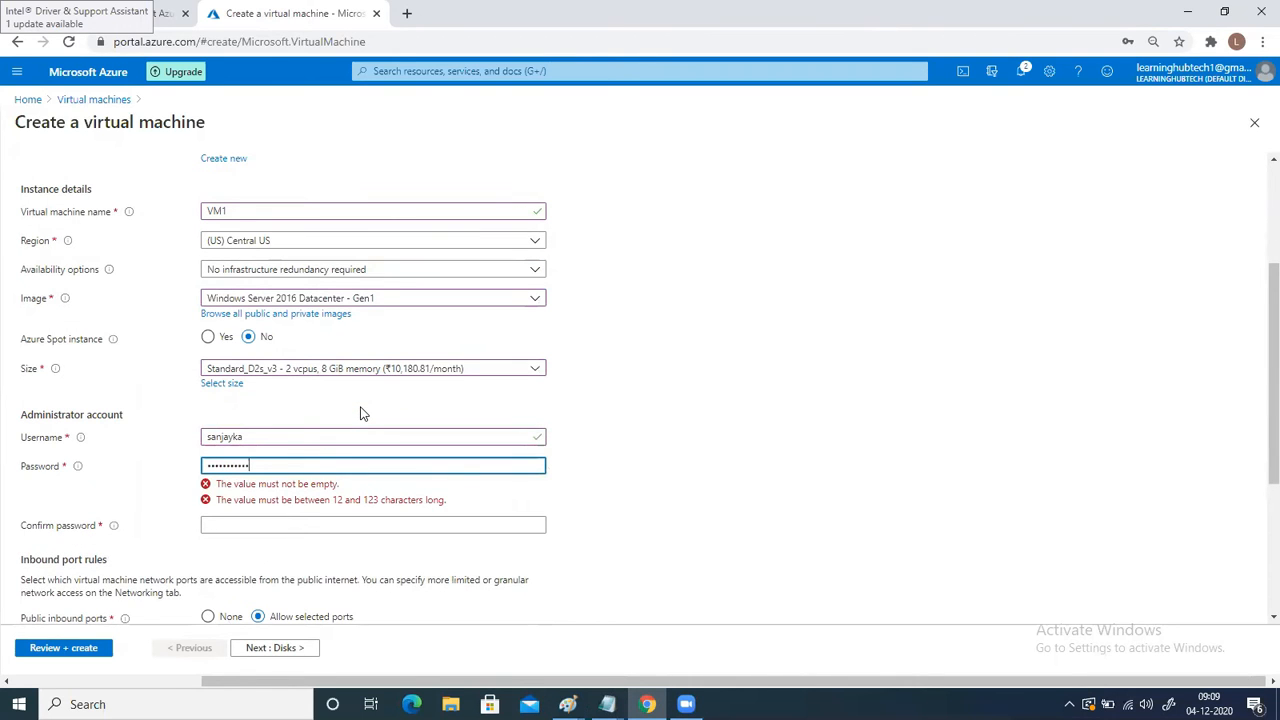
key(Tab)
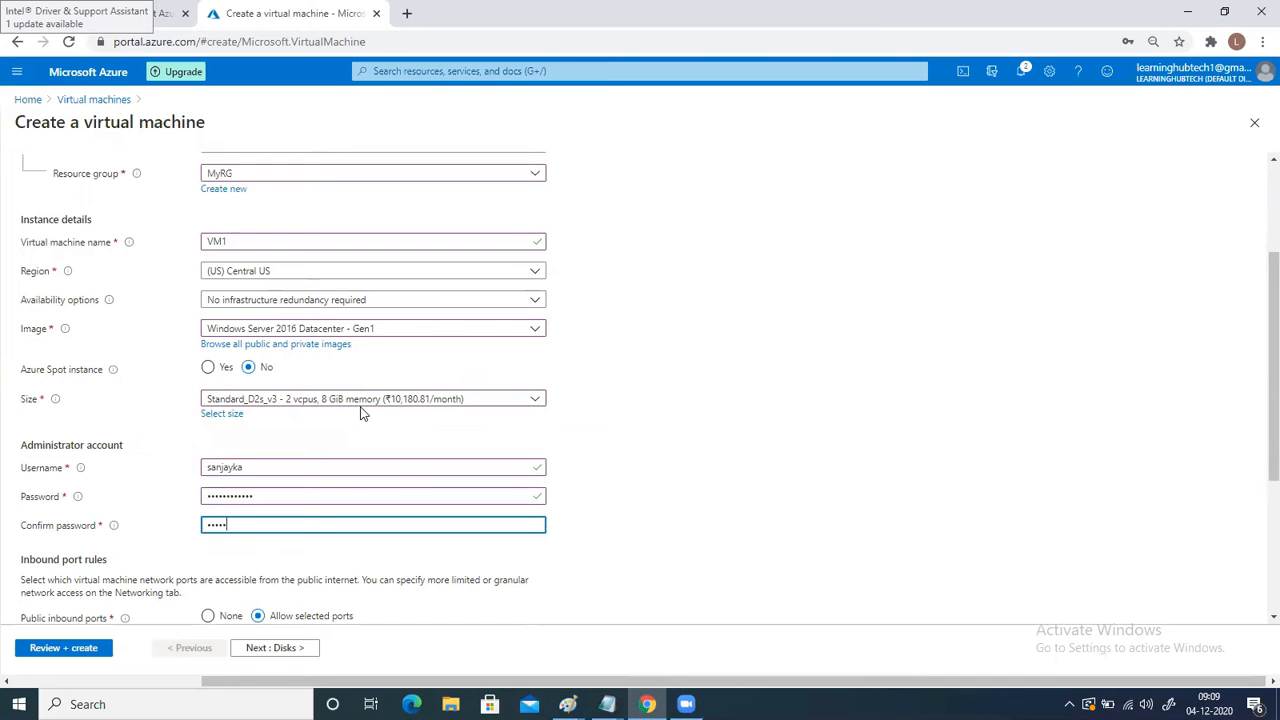
text(••••••••••)
scroll(385, 450, down, 2)
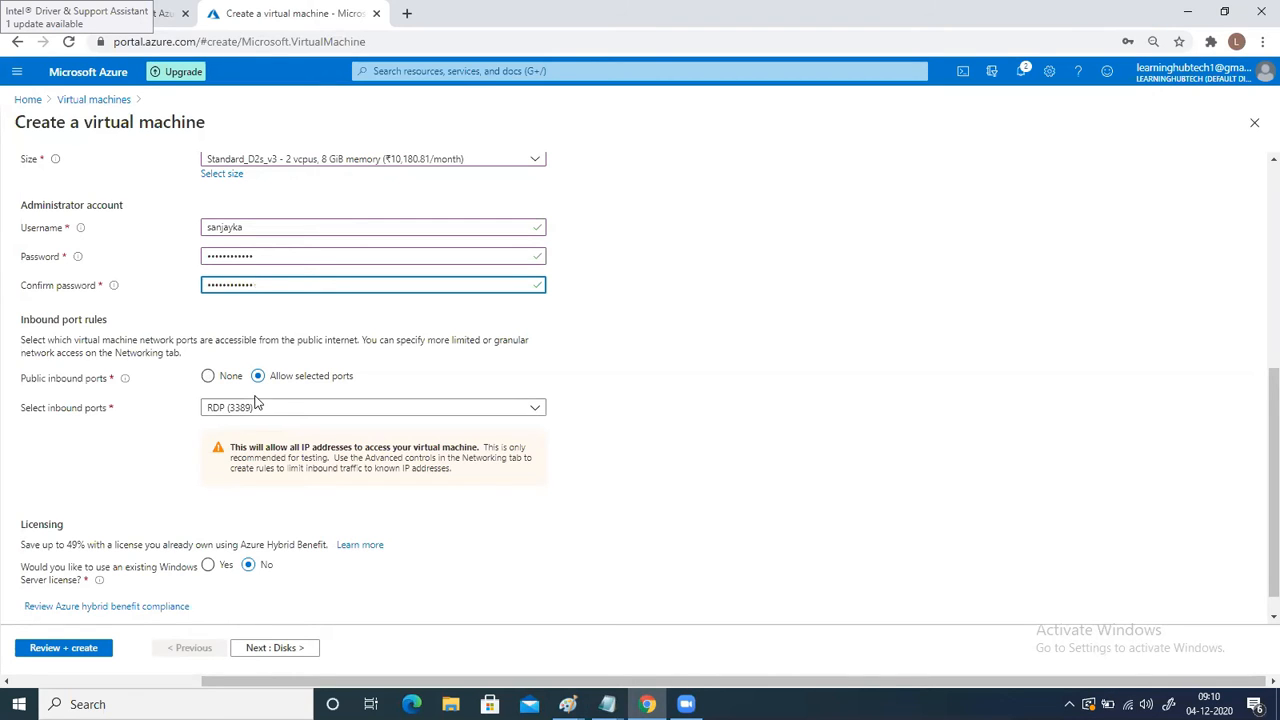
Step: Set Public inbound ports to None and advance past Disks to Networking
click(208, 378)
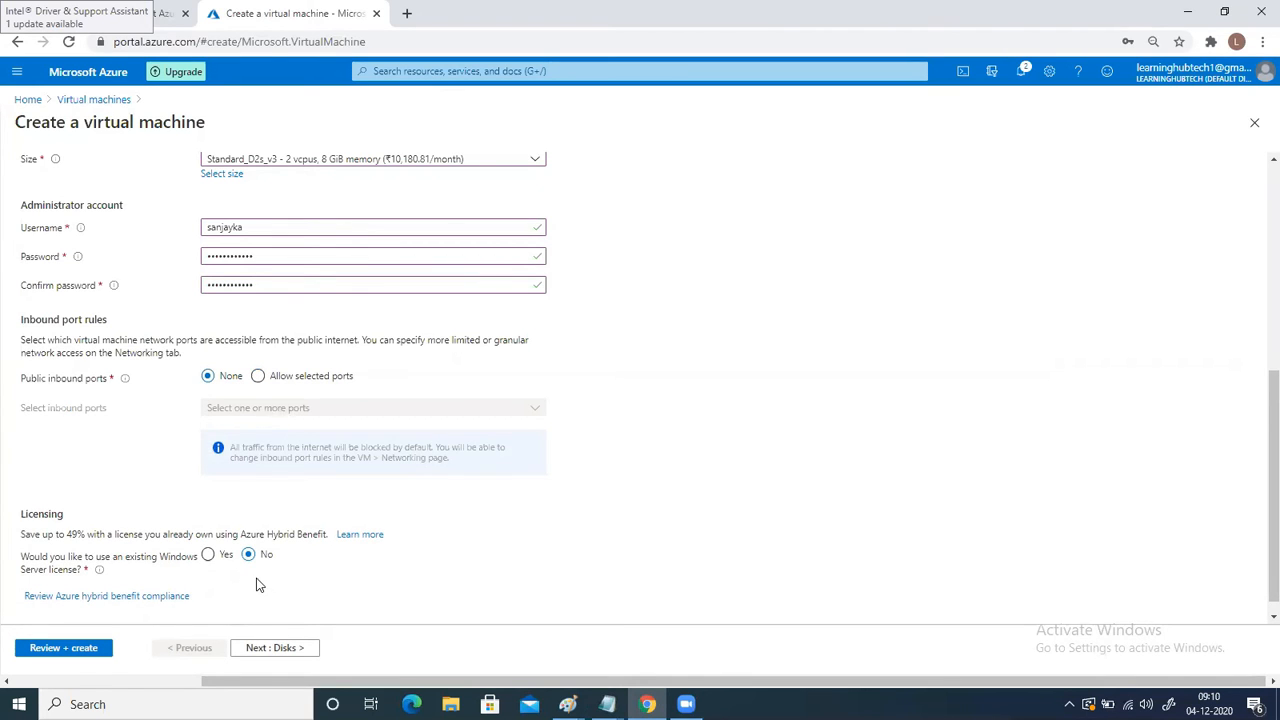
scroll(256, 584, up, 3)
click(270, 649)
click(270, 649)
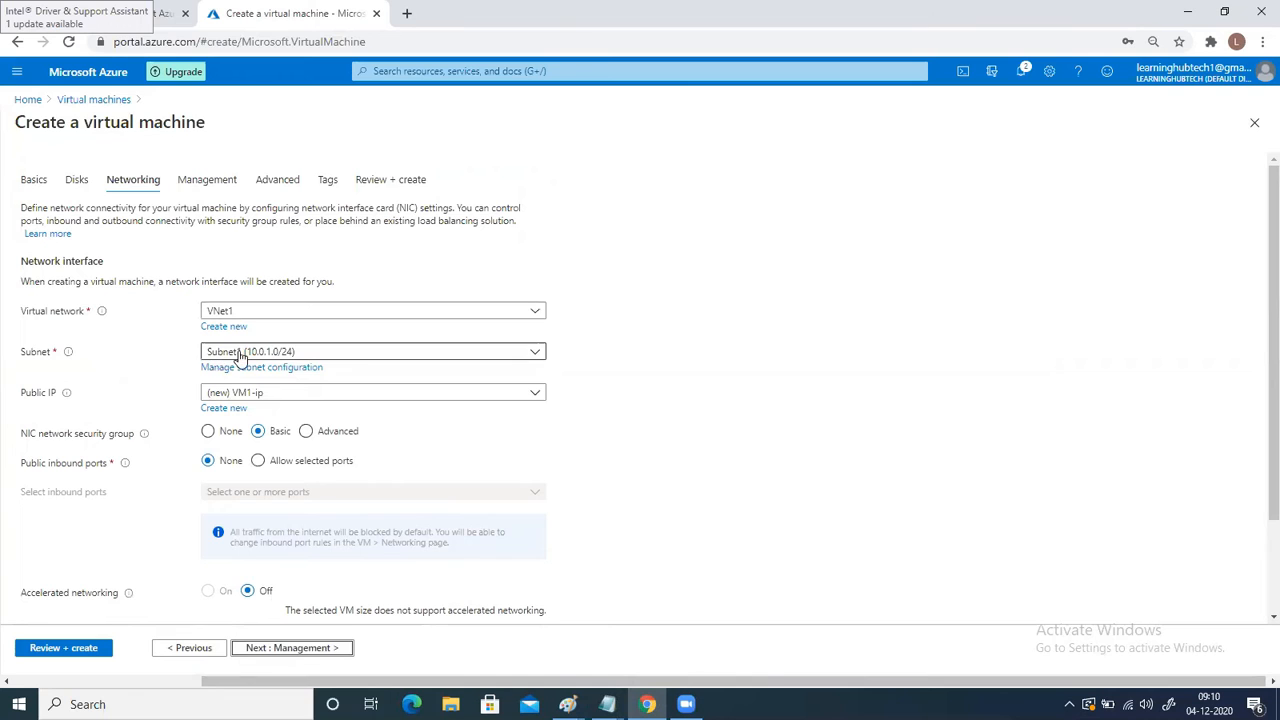
Step: Set VM1's NIC network security group to None, start Review + create, and return to Paint
scroll(141, 386, down, 2)
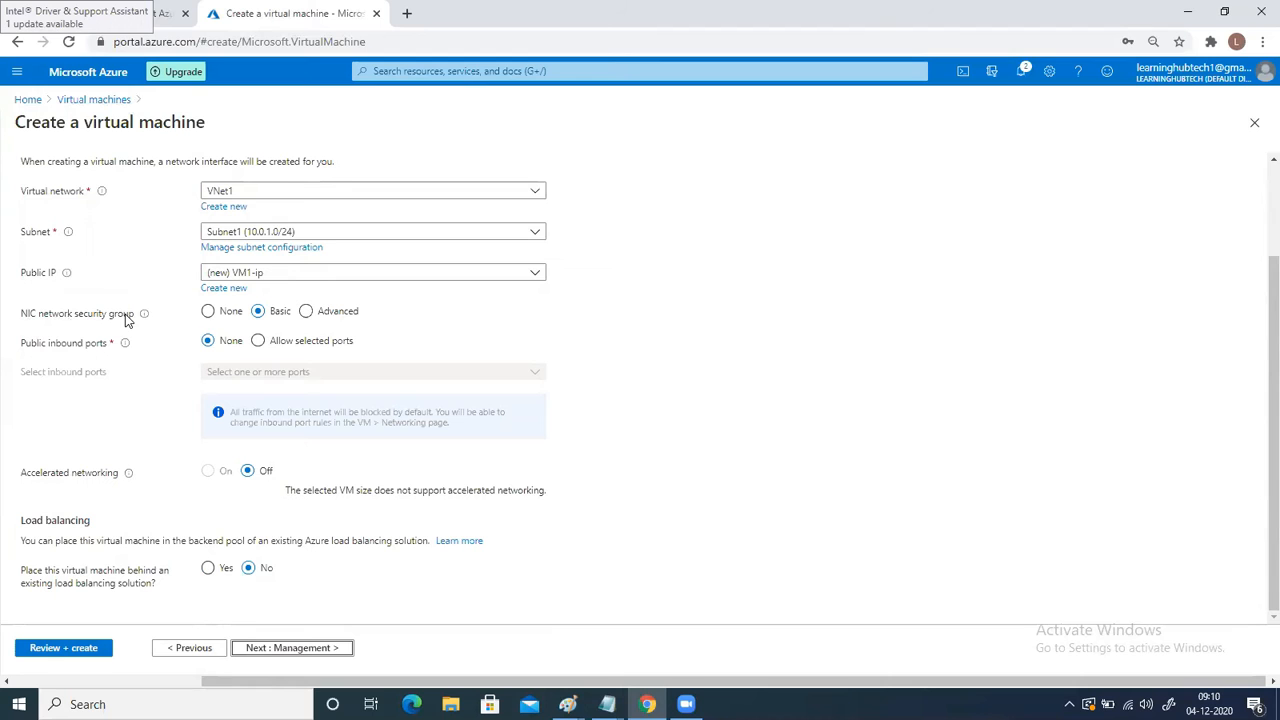
click(208, 312)
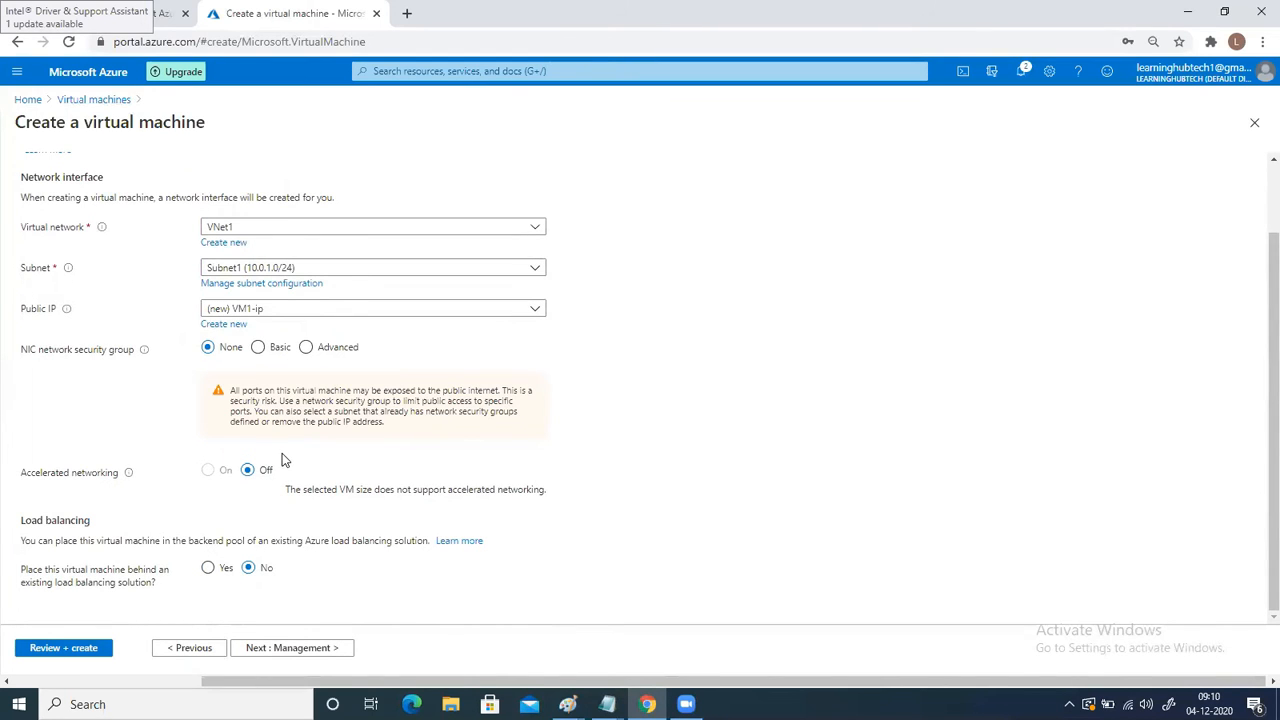
scroll(282, 453, up, 2)
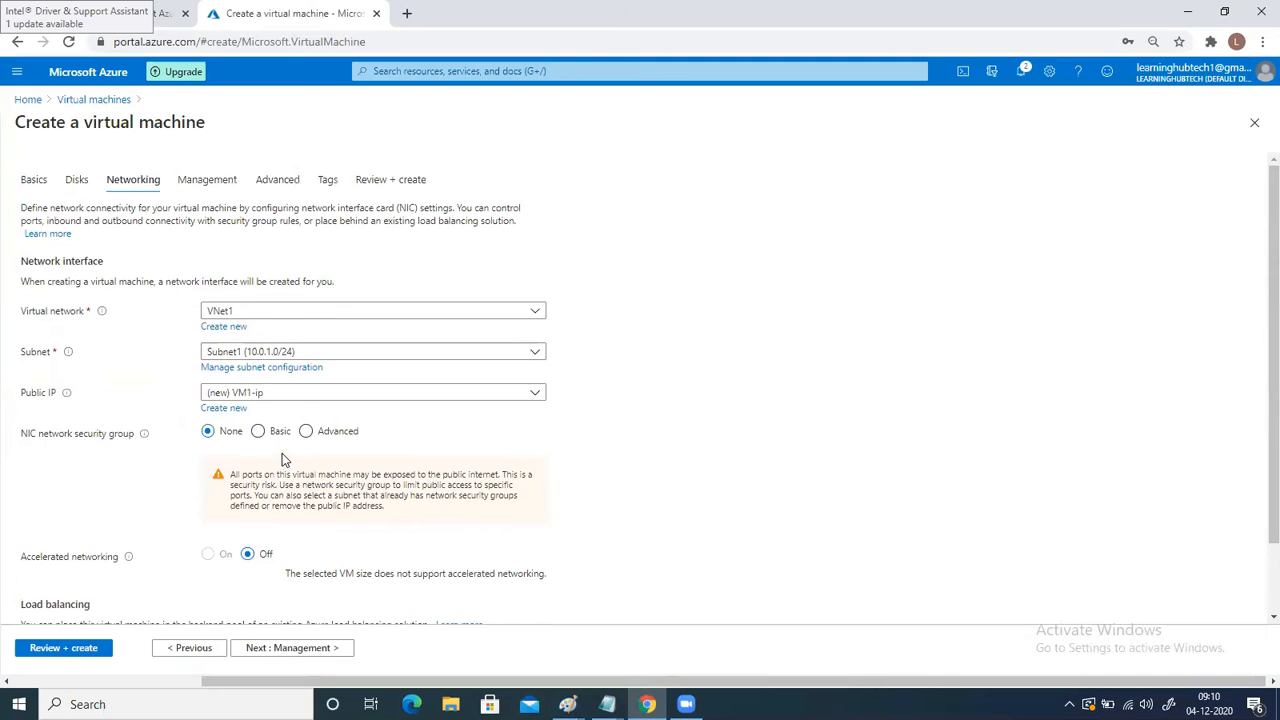
click(63, 648)
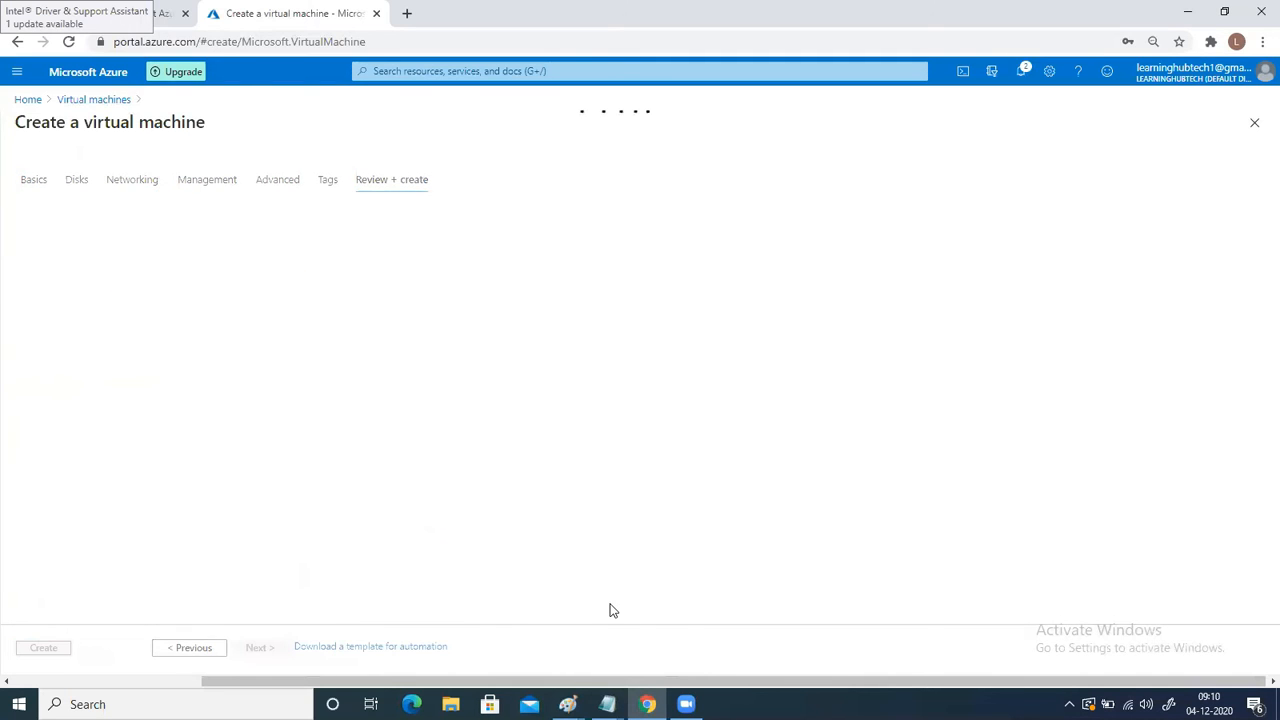
mouse_move(567, 704)
click(828, 628)
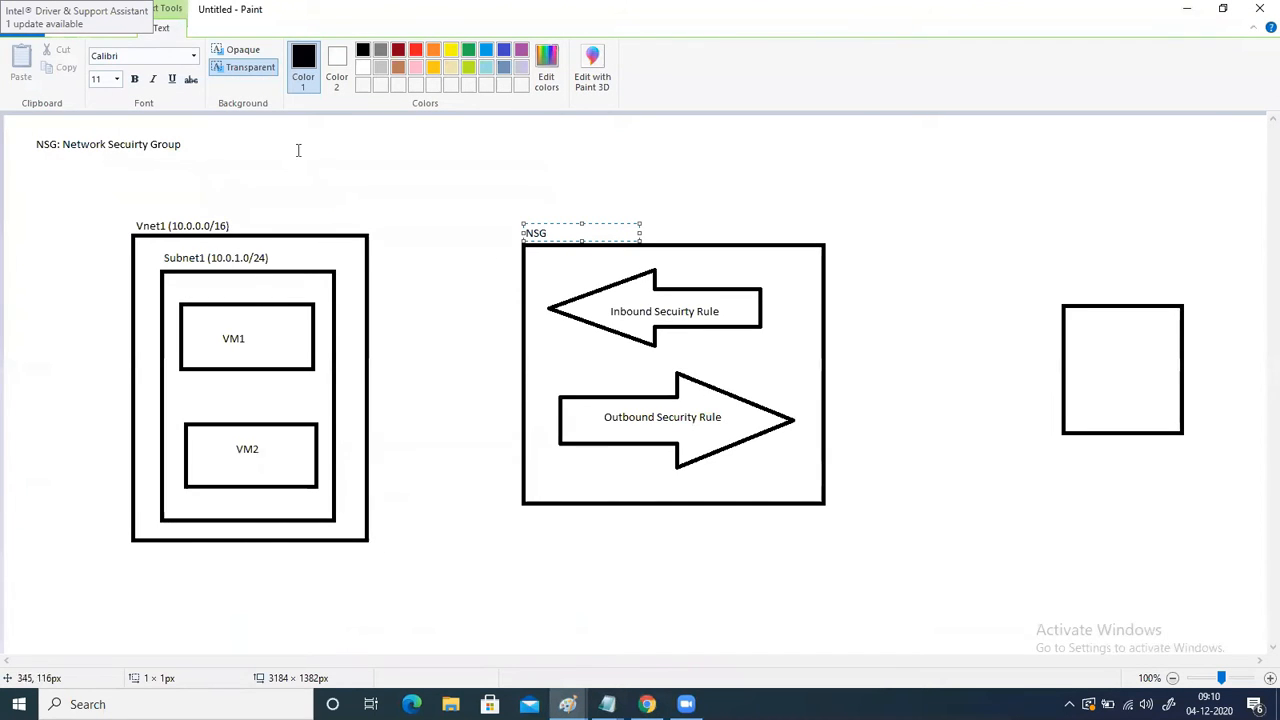
Step: Draw a red rounded rectangle around the VM1 box in the diagram
click(58, 32)
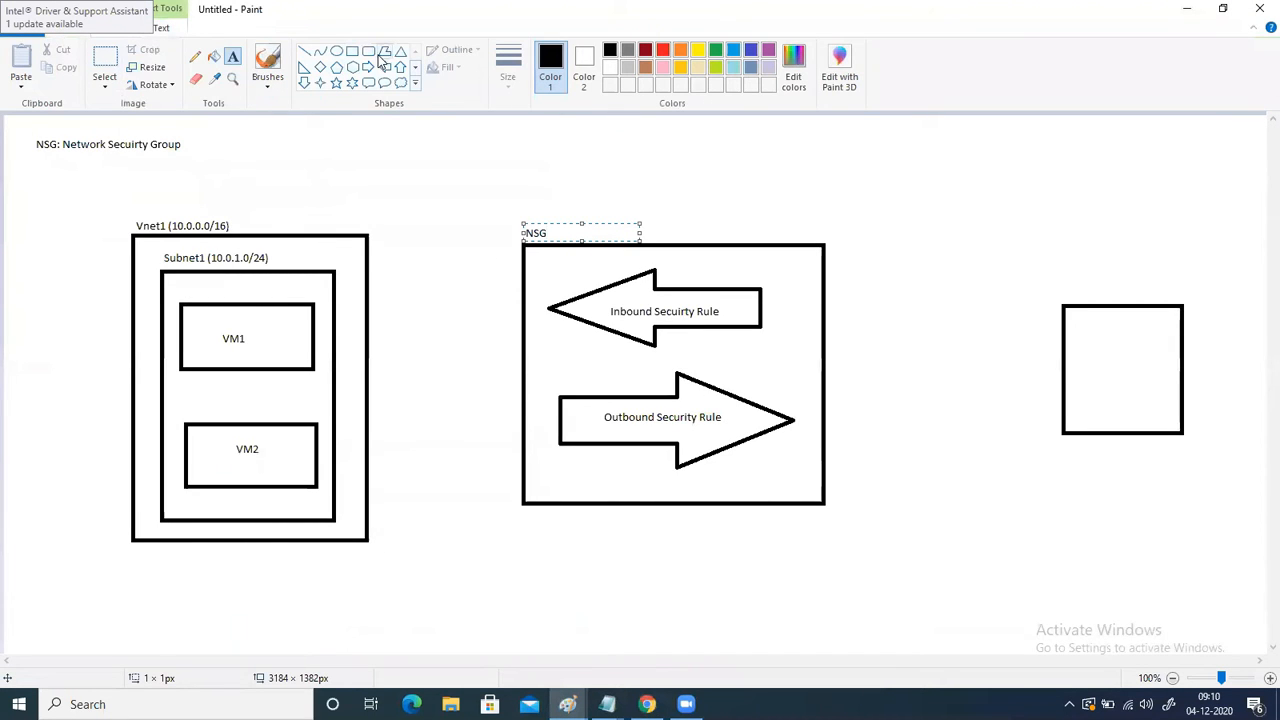
click(369, 52)
click(662, 50)
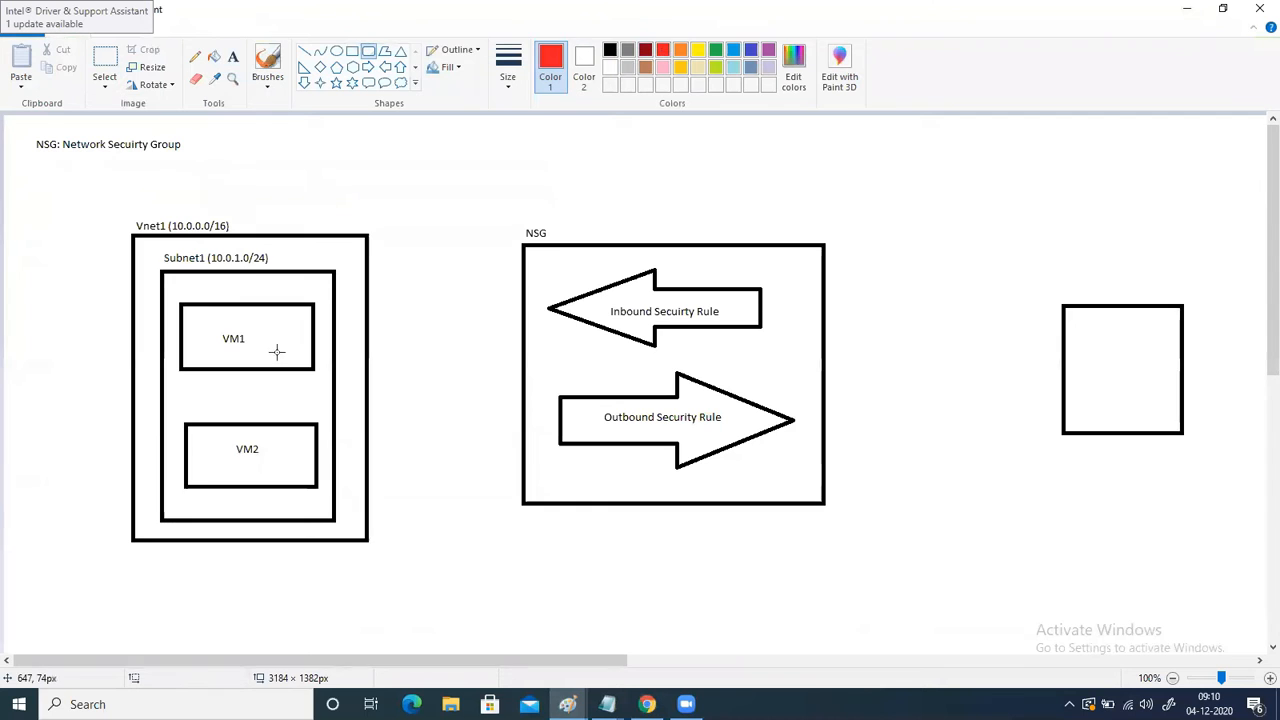
drag(175, 297, 322, 377)
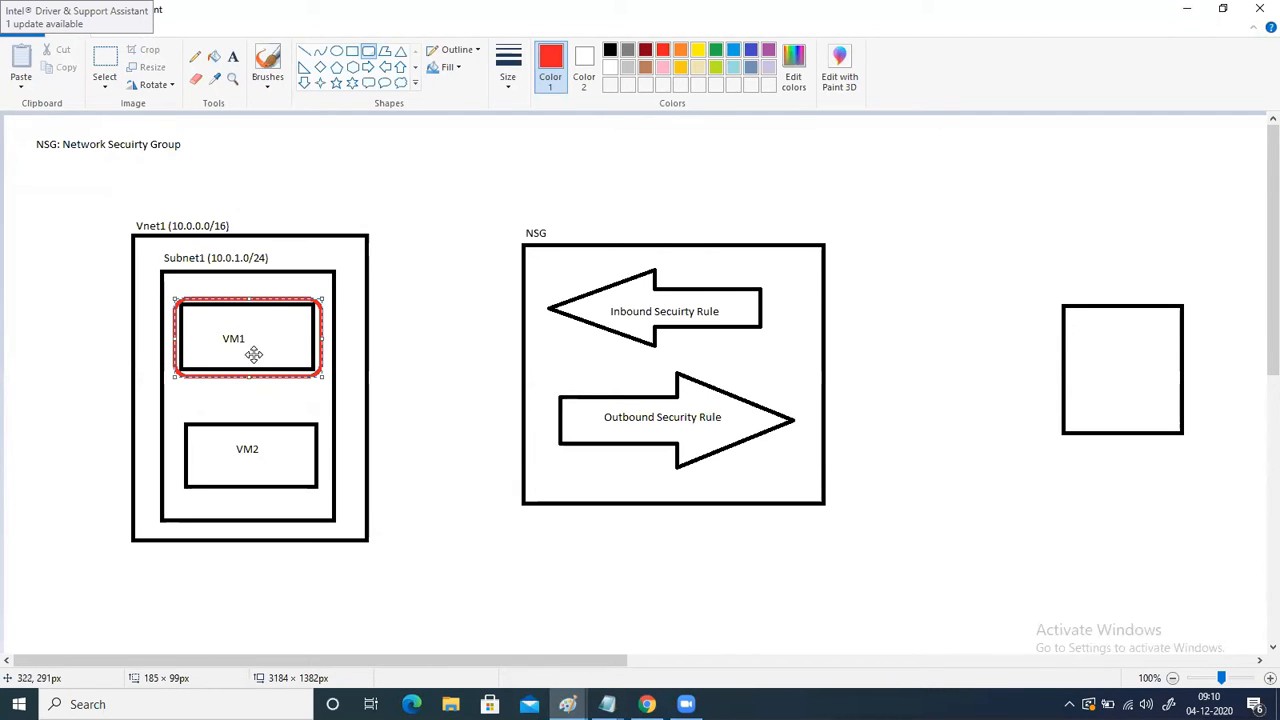
click(435, 448)
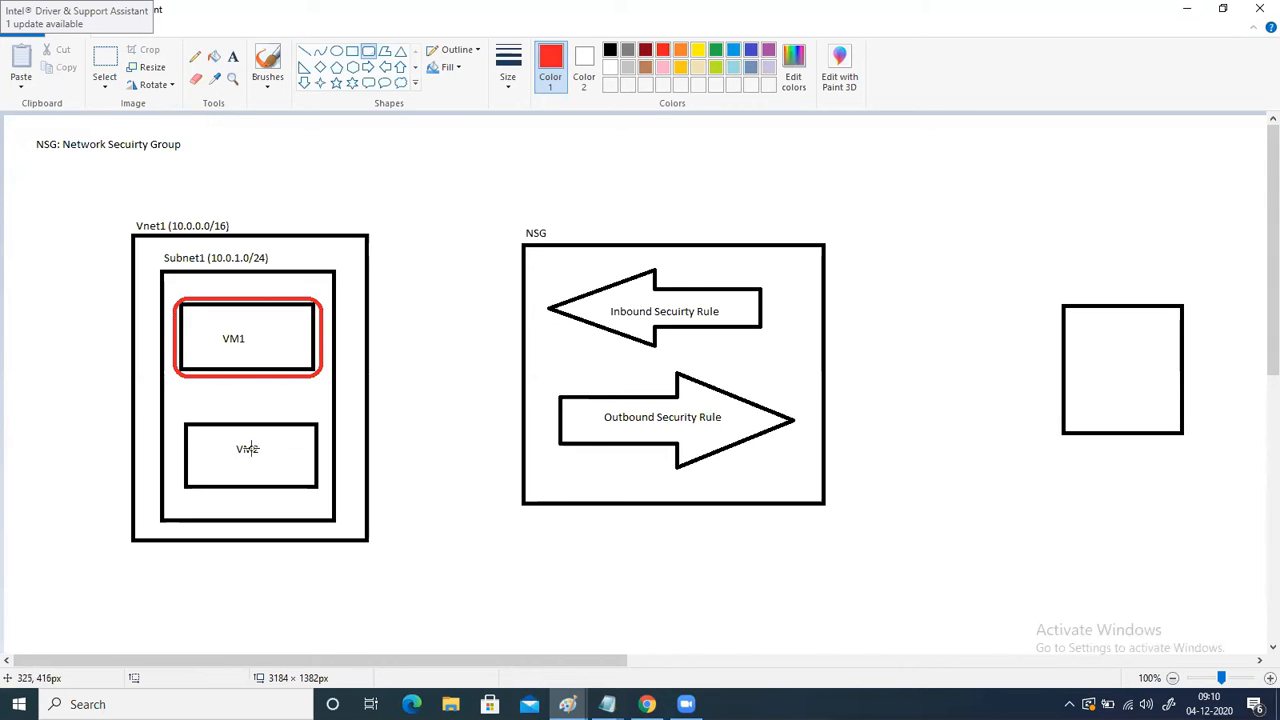
click(1187, 9)
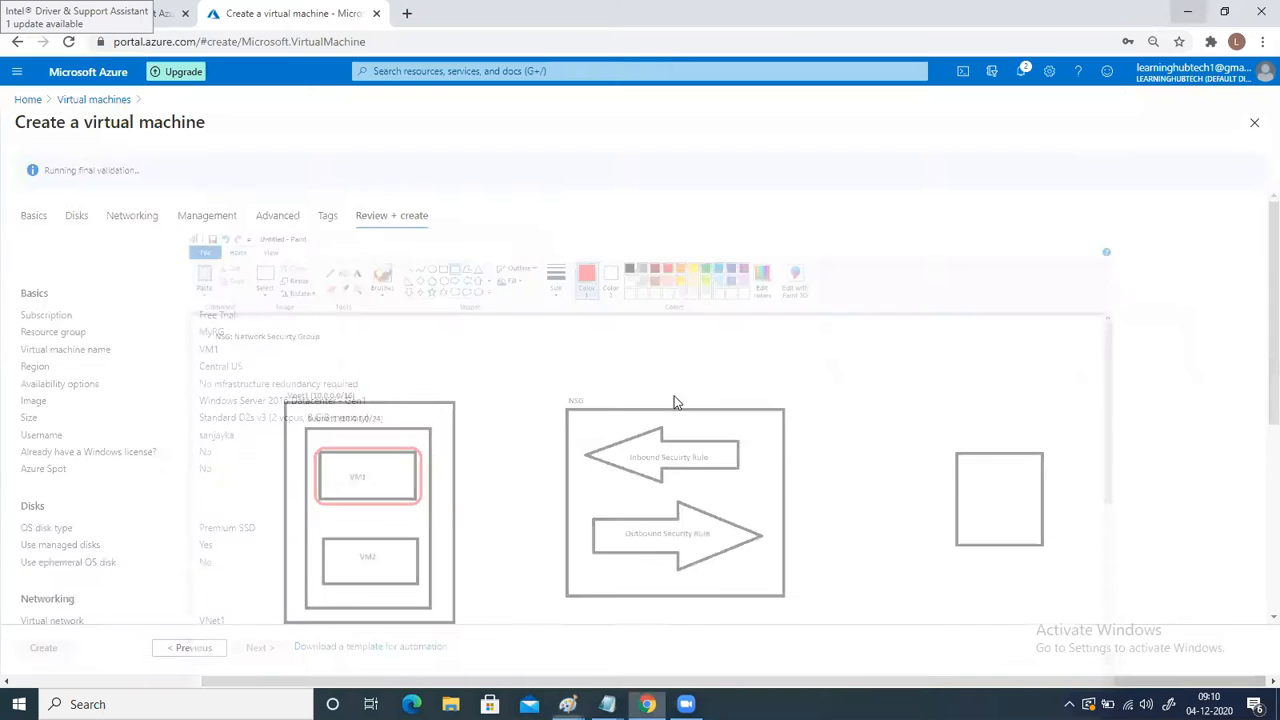
Step: Submit VM1 for creation and open a new Create a virtual machine form
click(55, 642)
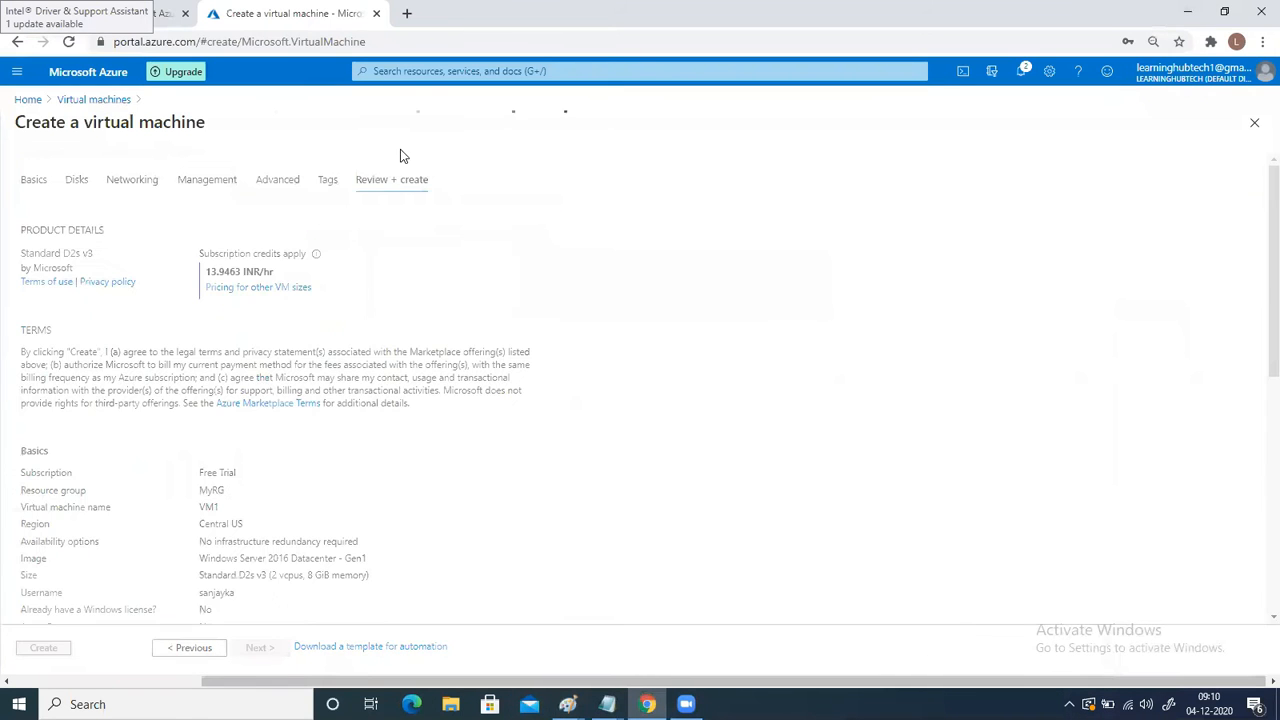
click(397, 74)
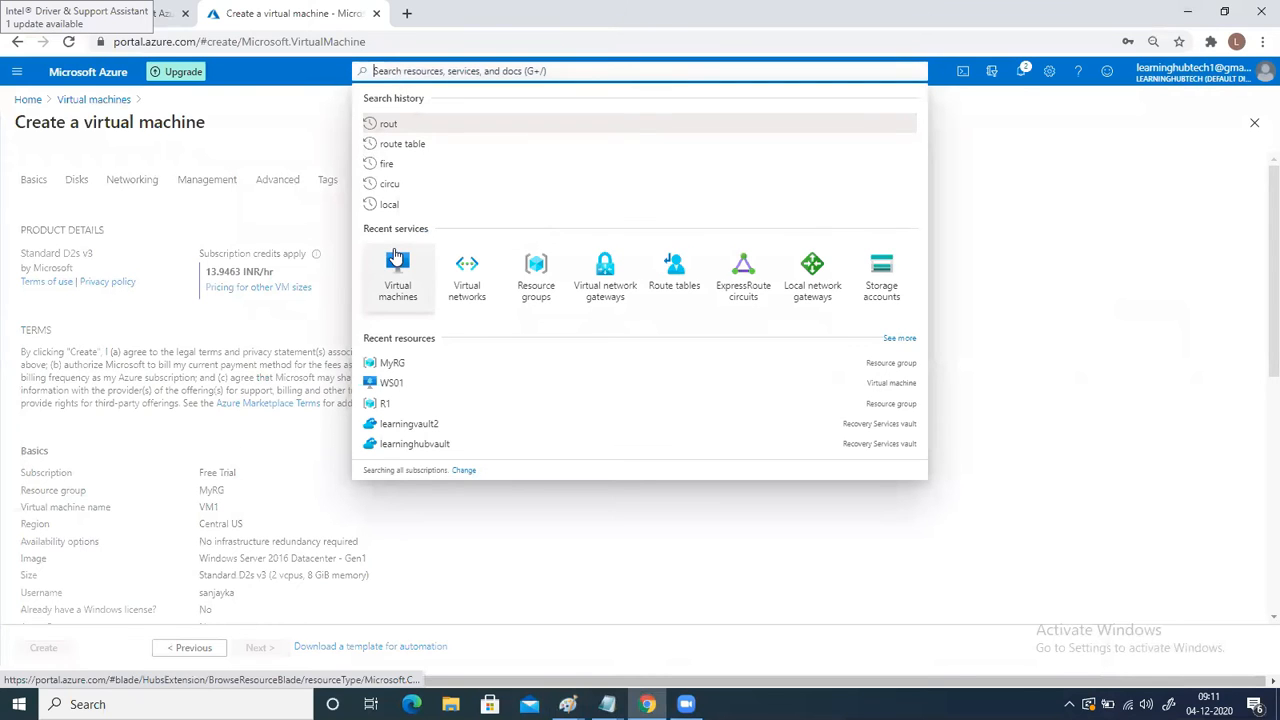
click(398, 267)
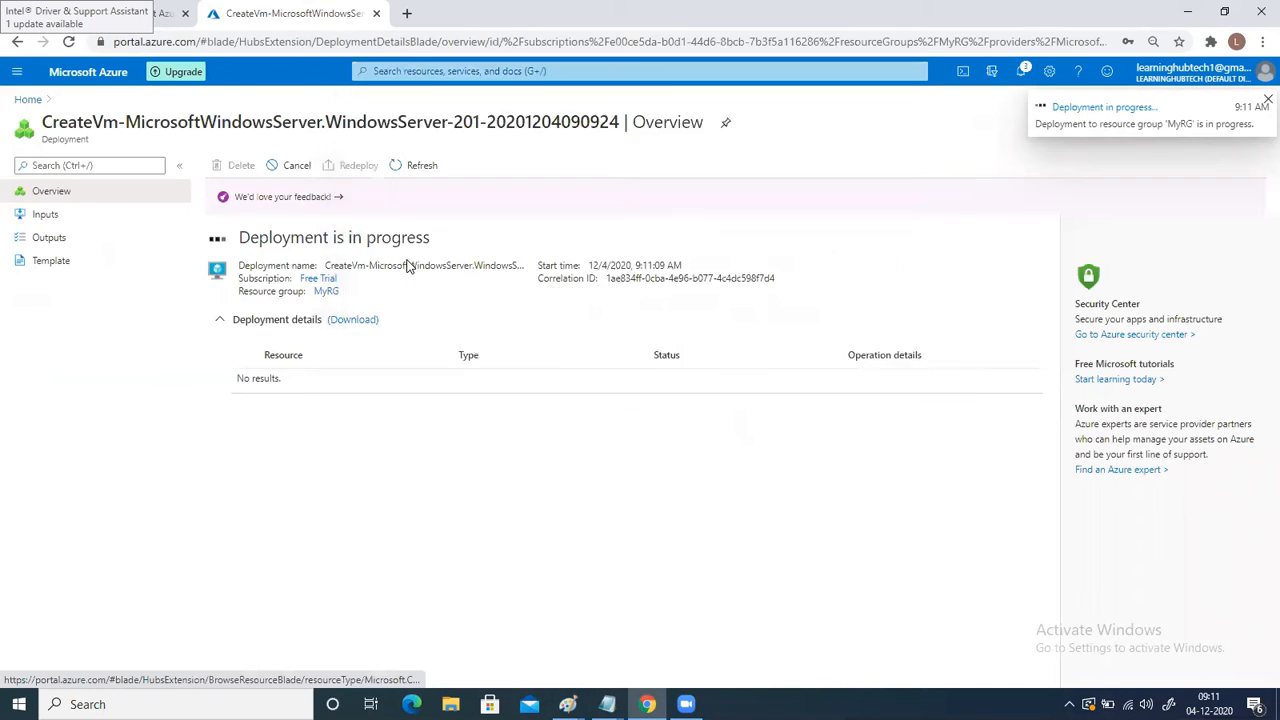
click(44, 167)
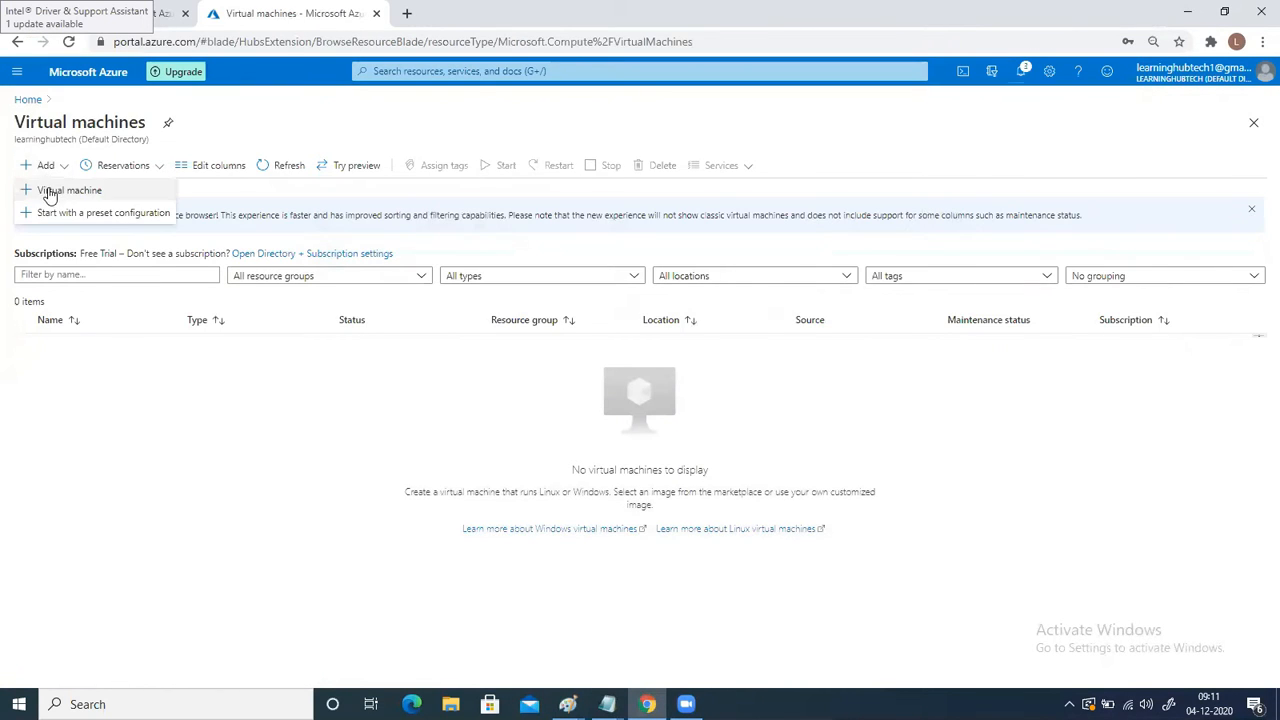
click(46, 190)
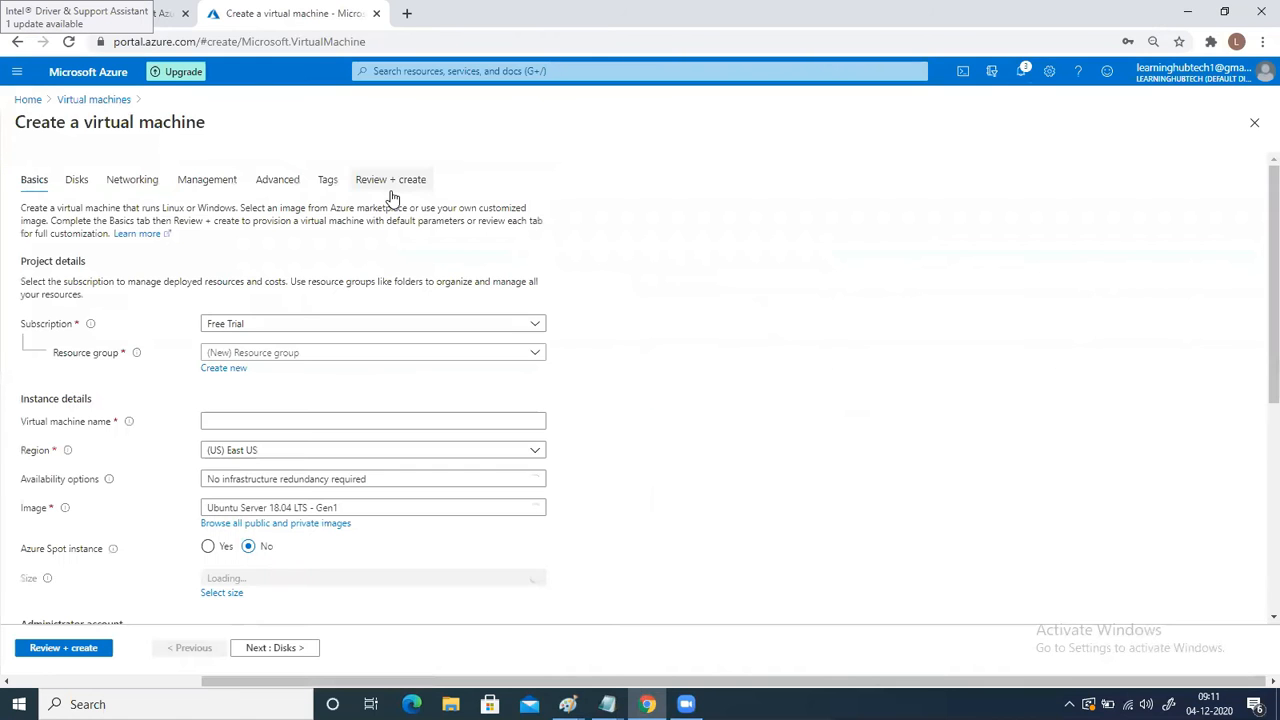
Step: Put the second machine in resource group MyRG and enter its name
click(225, 352)
click(215, 420)
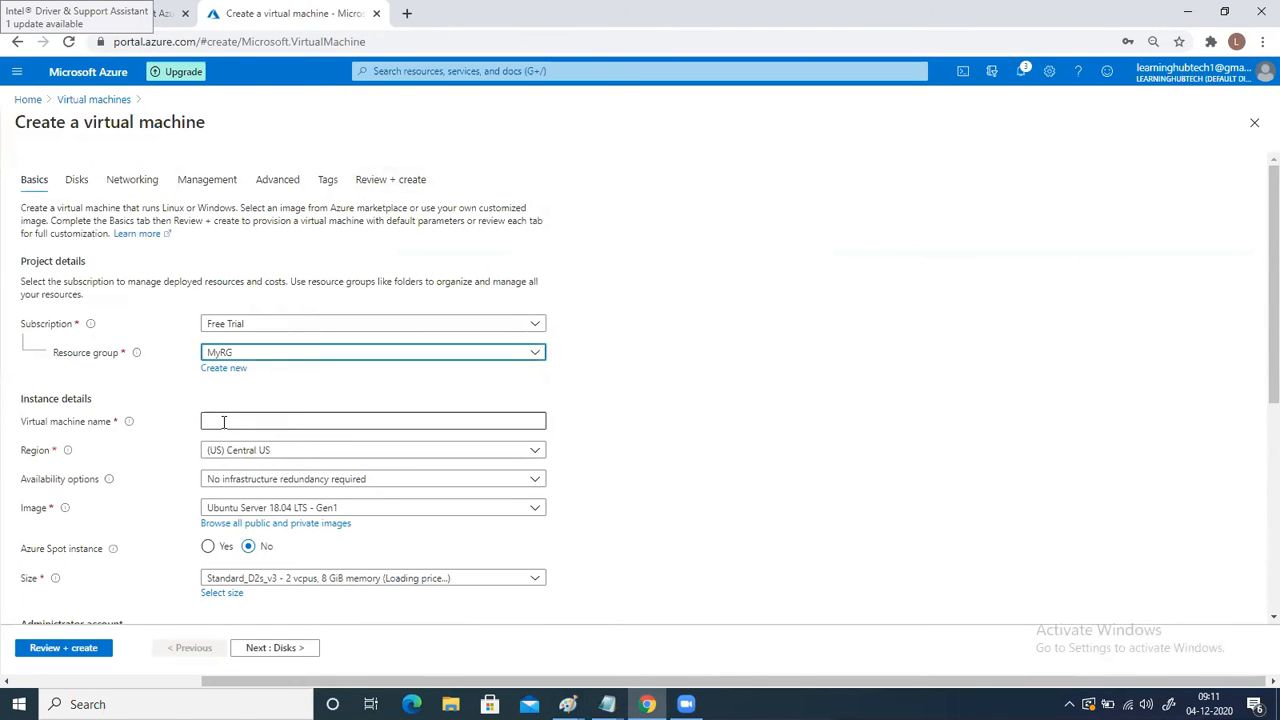
click(225, 418)
text(VM1)
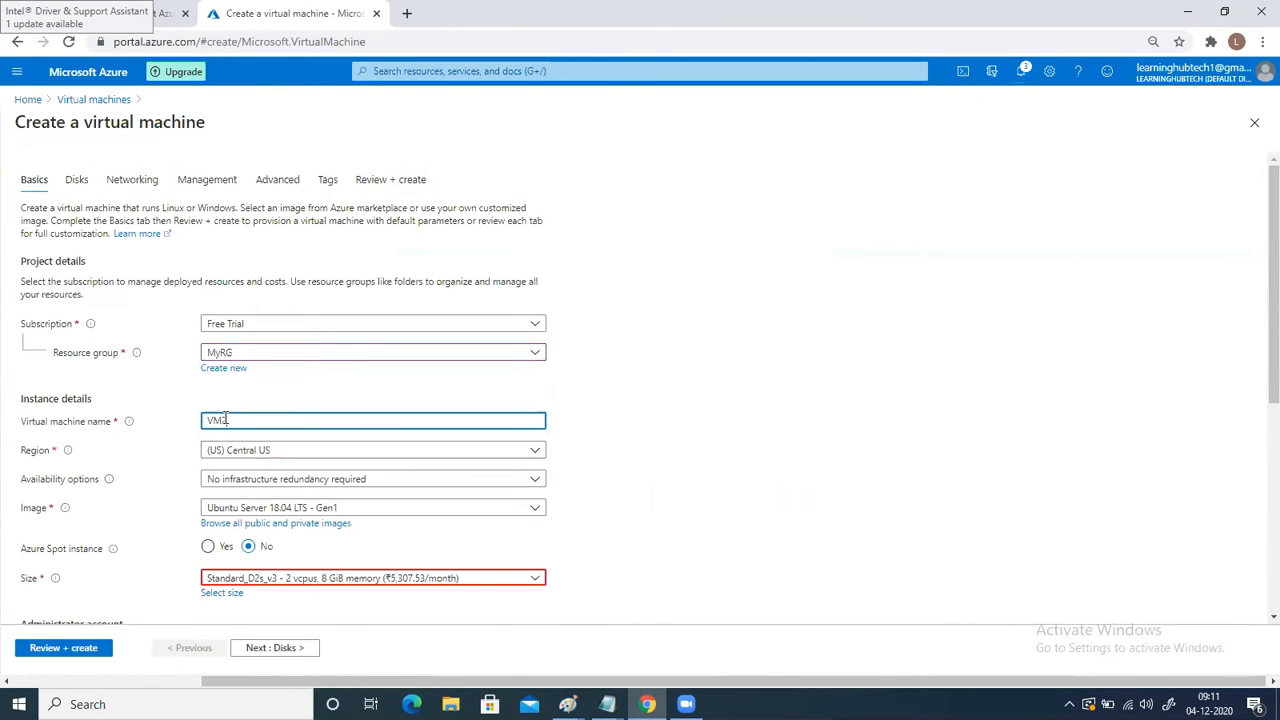
Step: Choose the Windows Server 2016 Datacenter image and the Standard_D2s_v3 size
click(226, 510)
click(277, 446)
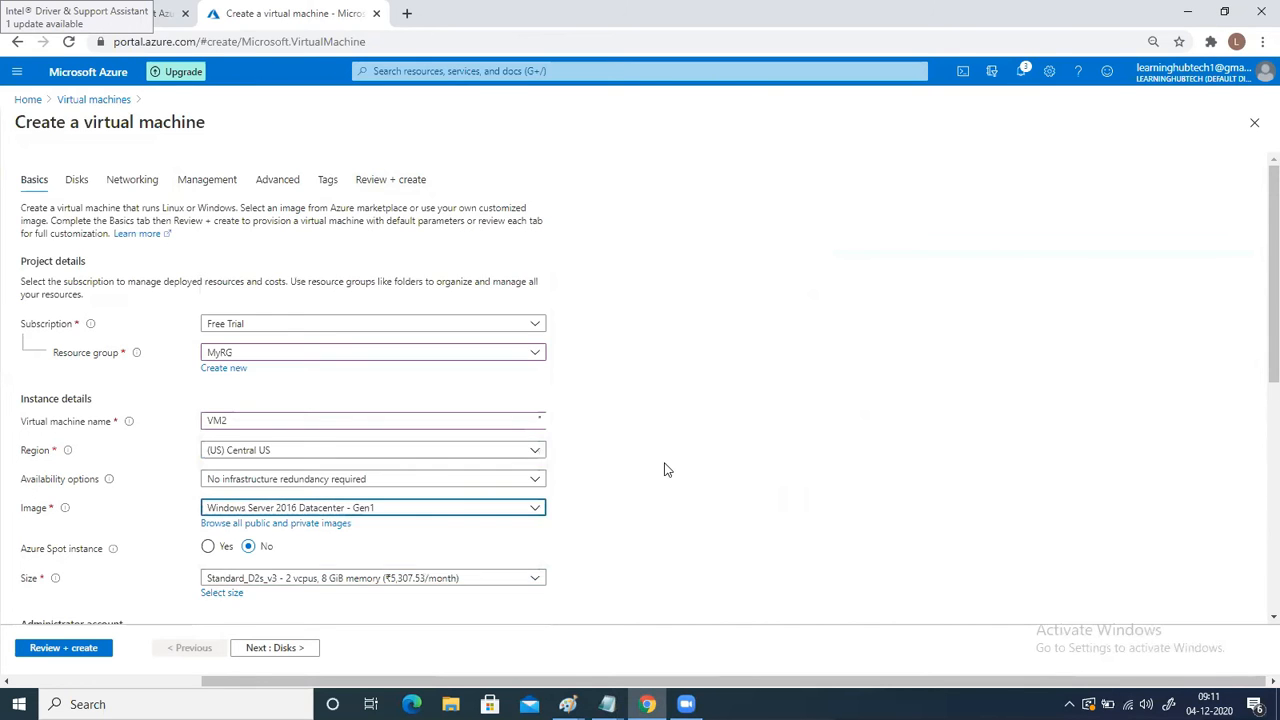
scroll(557, 491, down, 2)
click(372, 420)
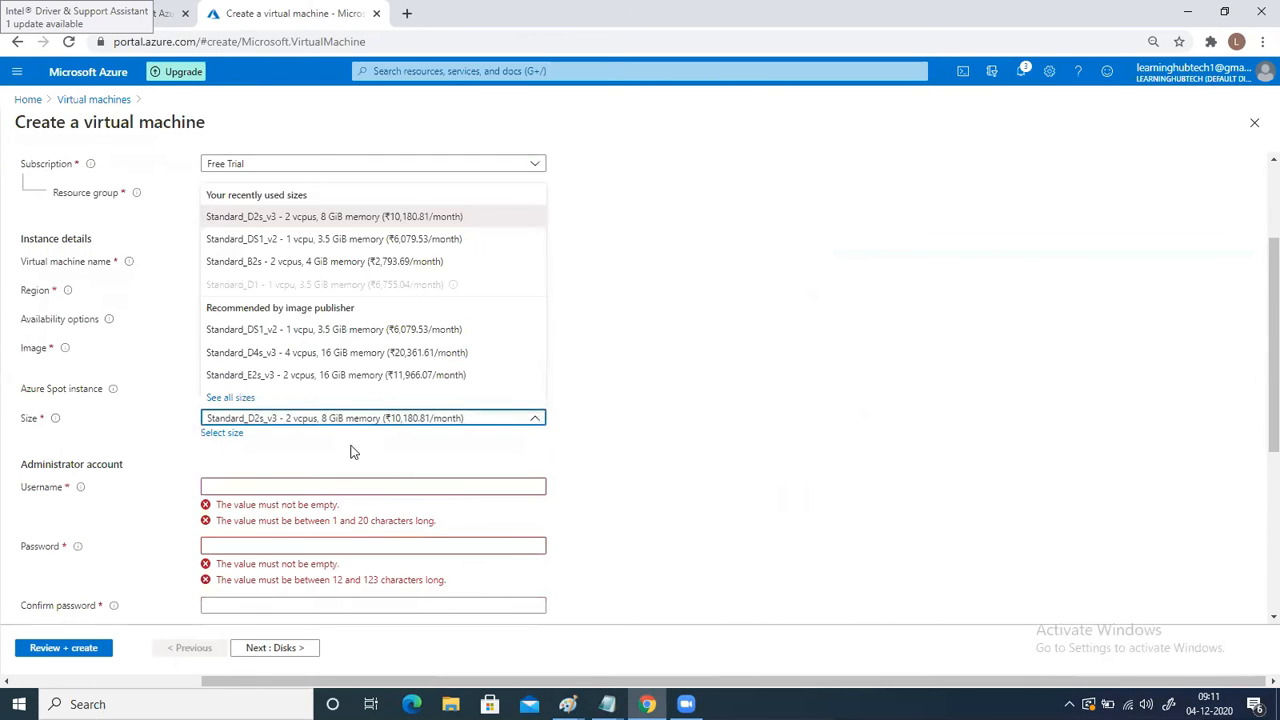
click(340, 262)
click(323, 412)
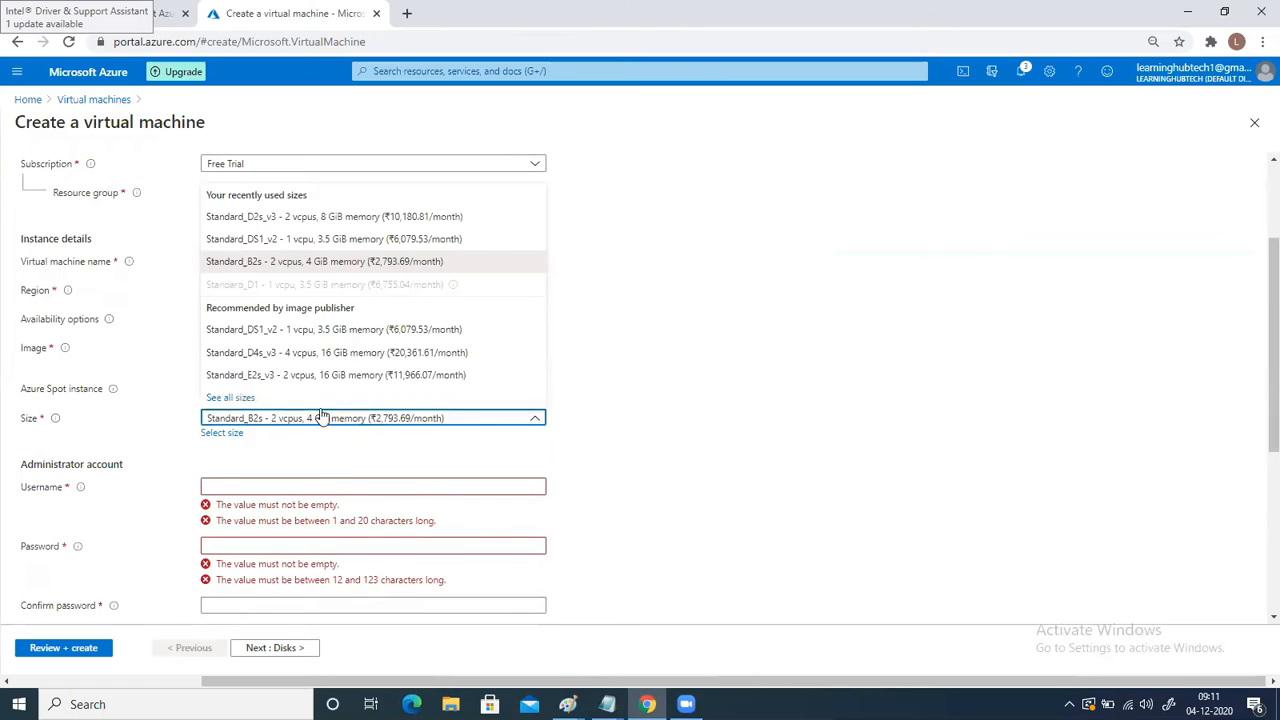
click(342, 216)
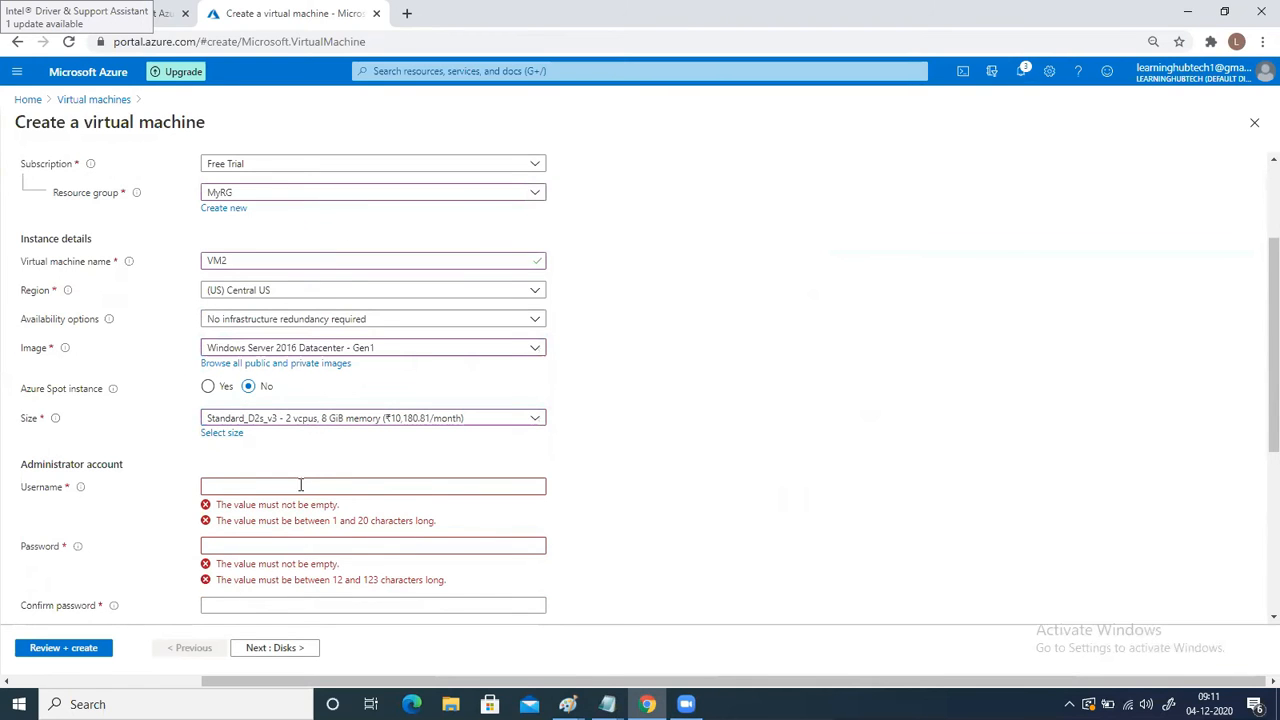
Step: Enter the administrator username and password, and set Public inbound ports to None
click(299, 481)
text(sanjayka)
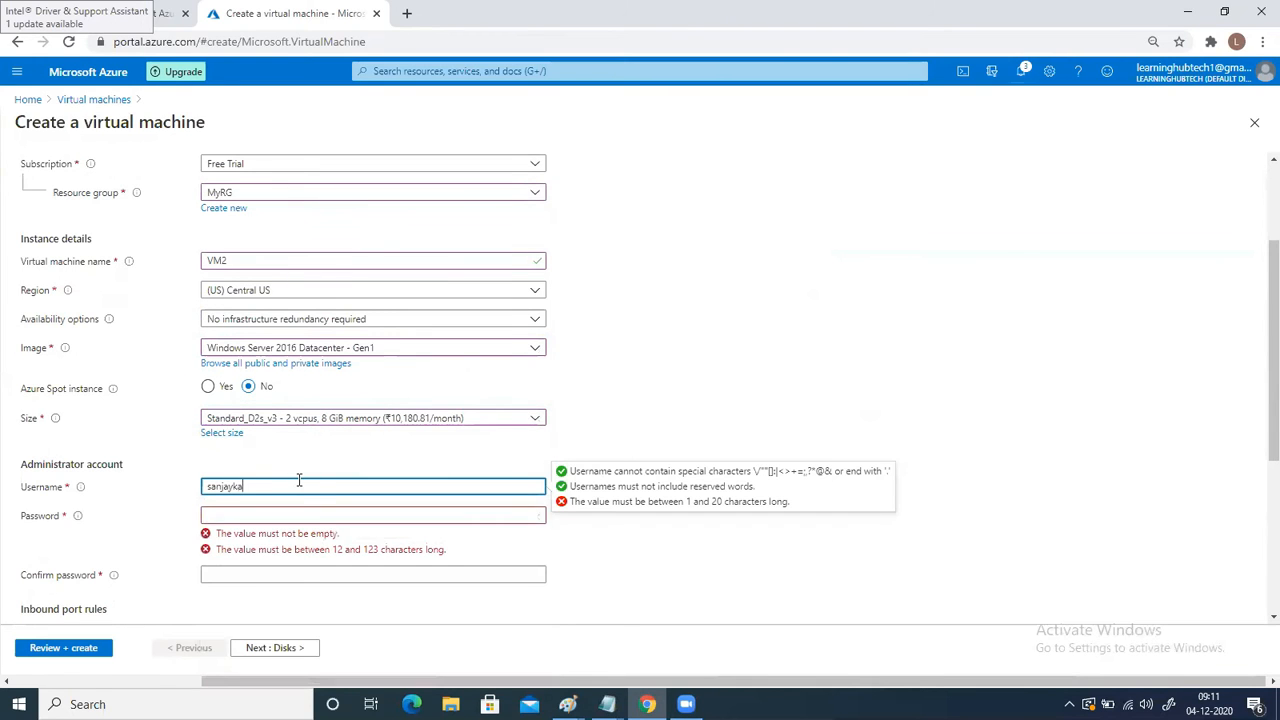
key(Tab)
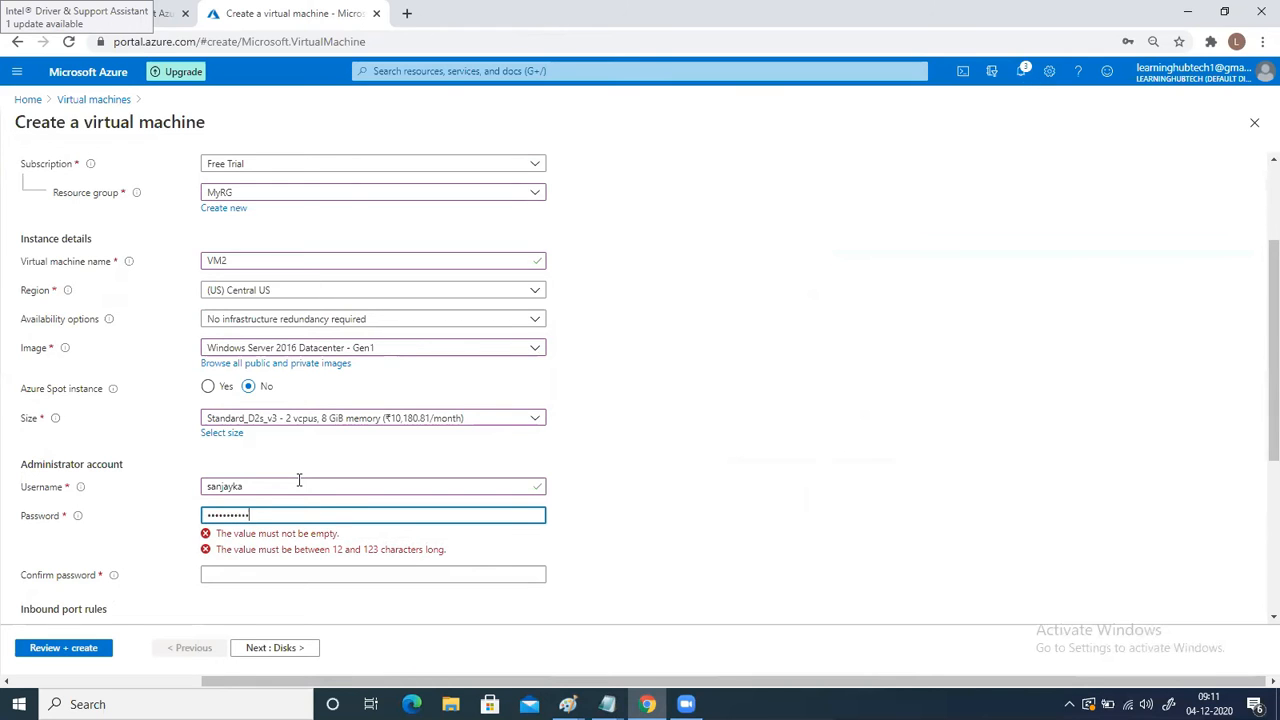
key(Tab)
text(•••••)
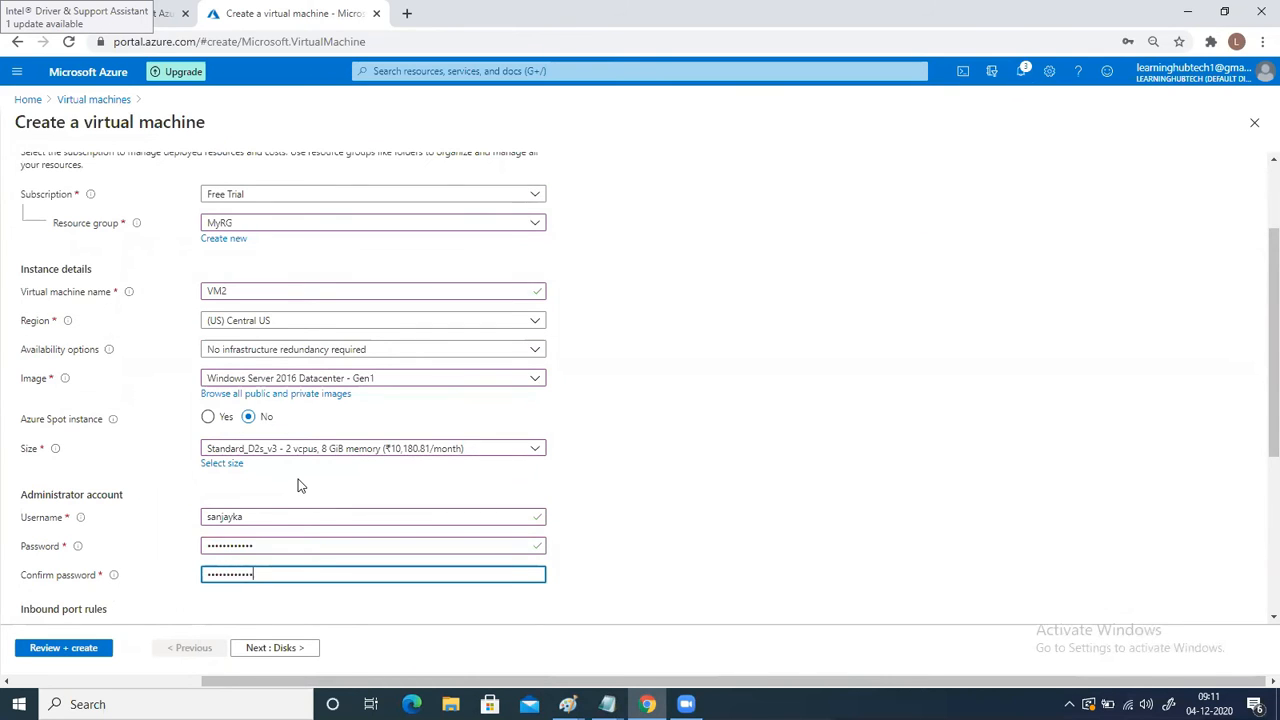
scroll(300, 485, down, 2)
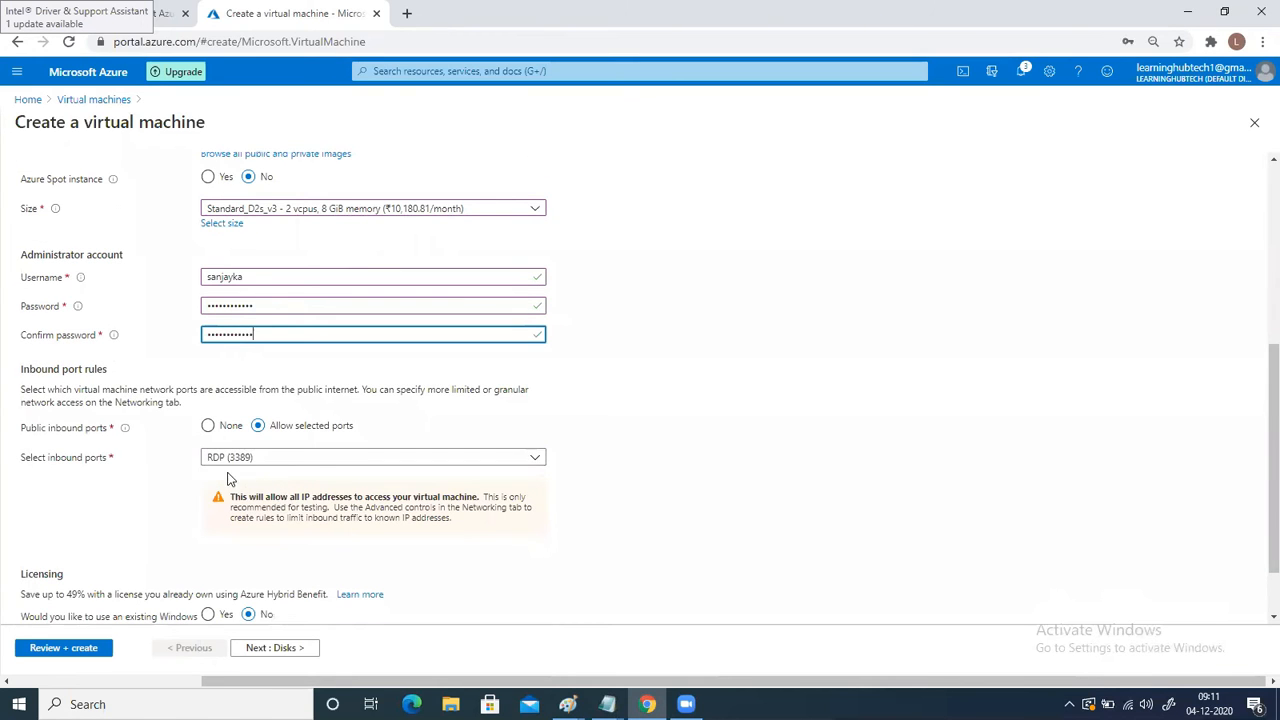
click(208, 426)
Step: On Networking set the NIC network security group to None and run Review + create
scroll(246, 499, down, 1)
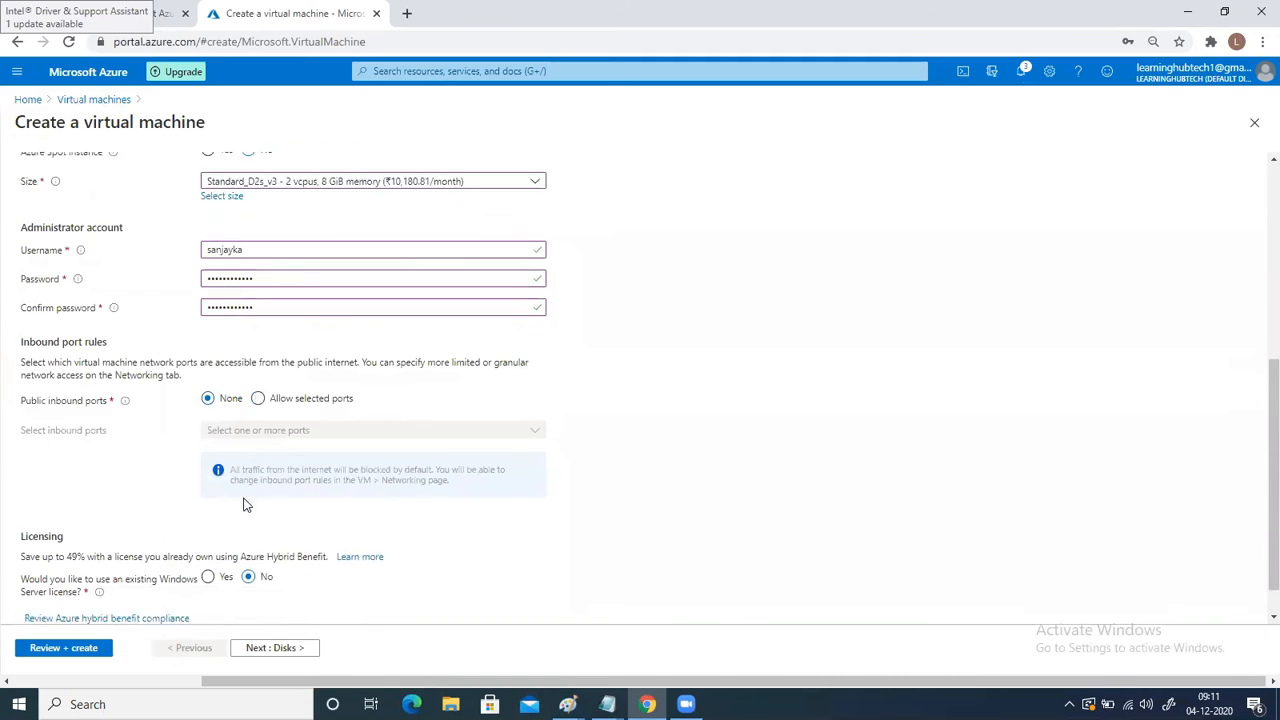
click(265, 649)
click(266, 648)
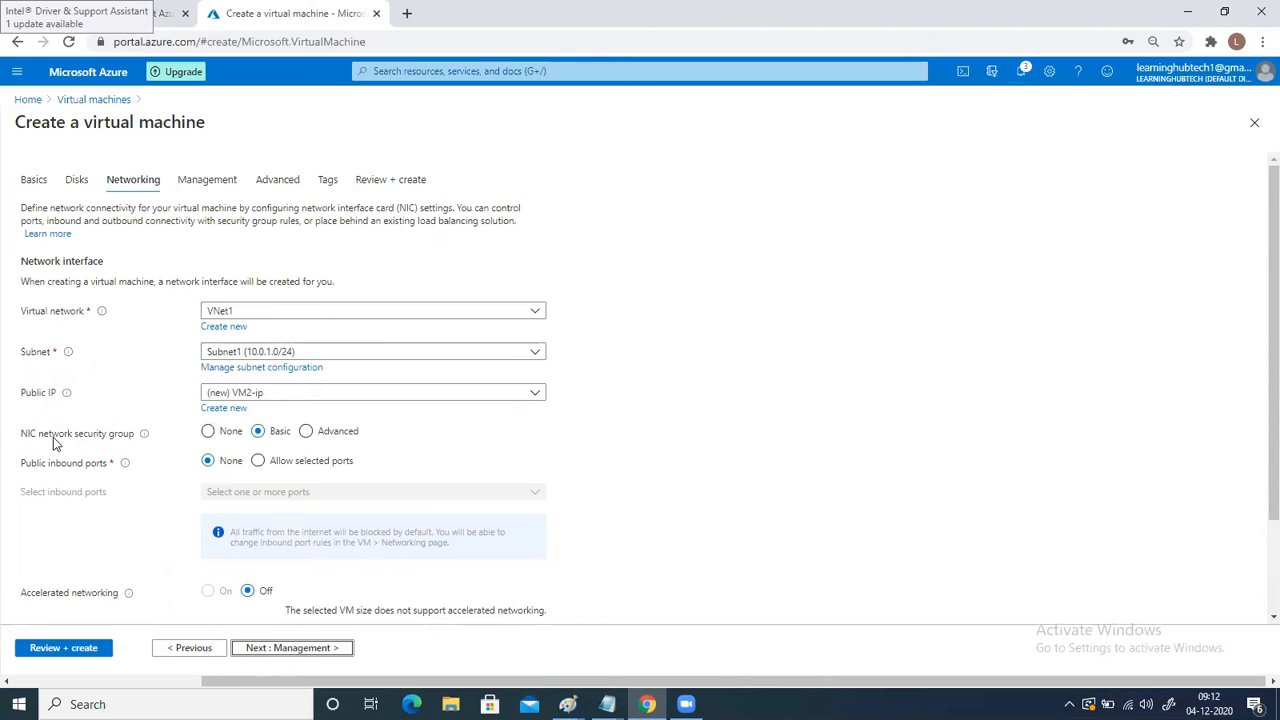
click(207, 431)
scroll(110, 555, down, 1)
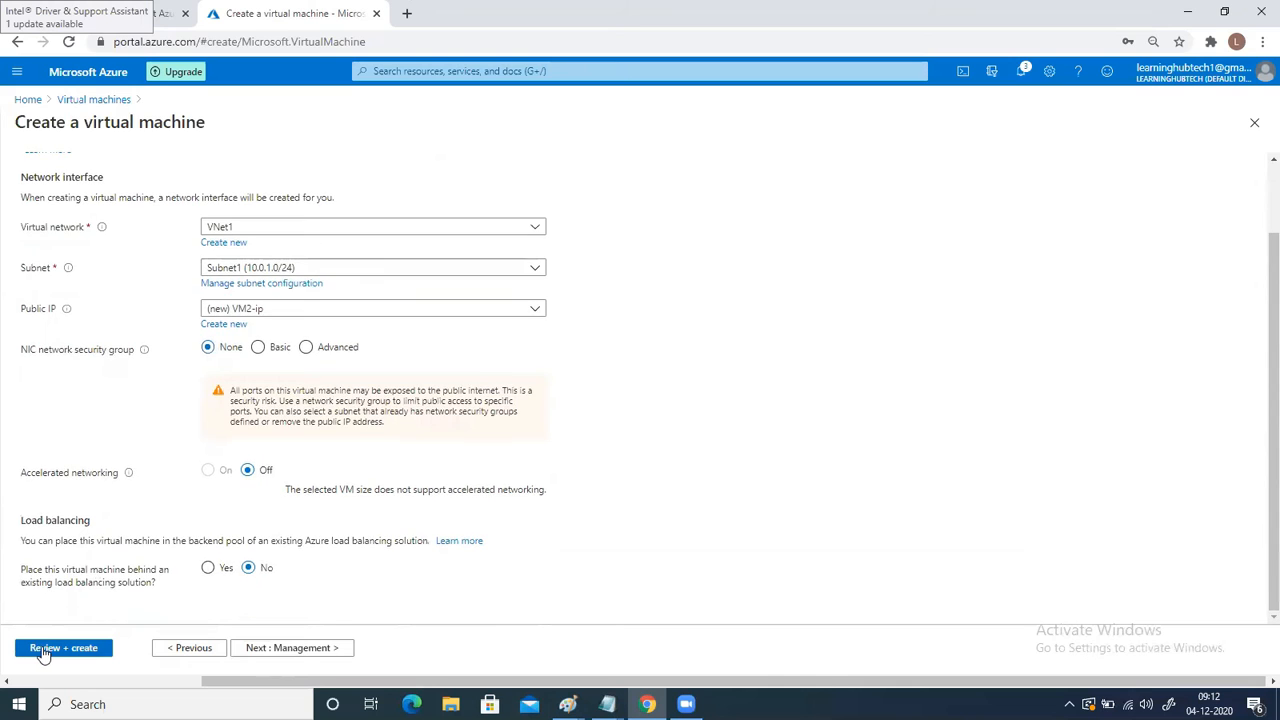
click(43, 650)
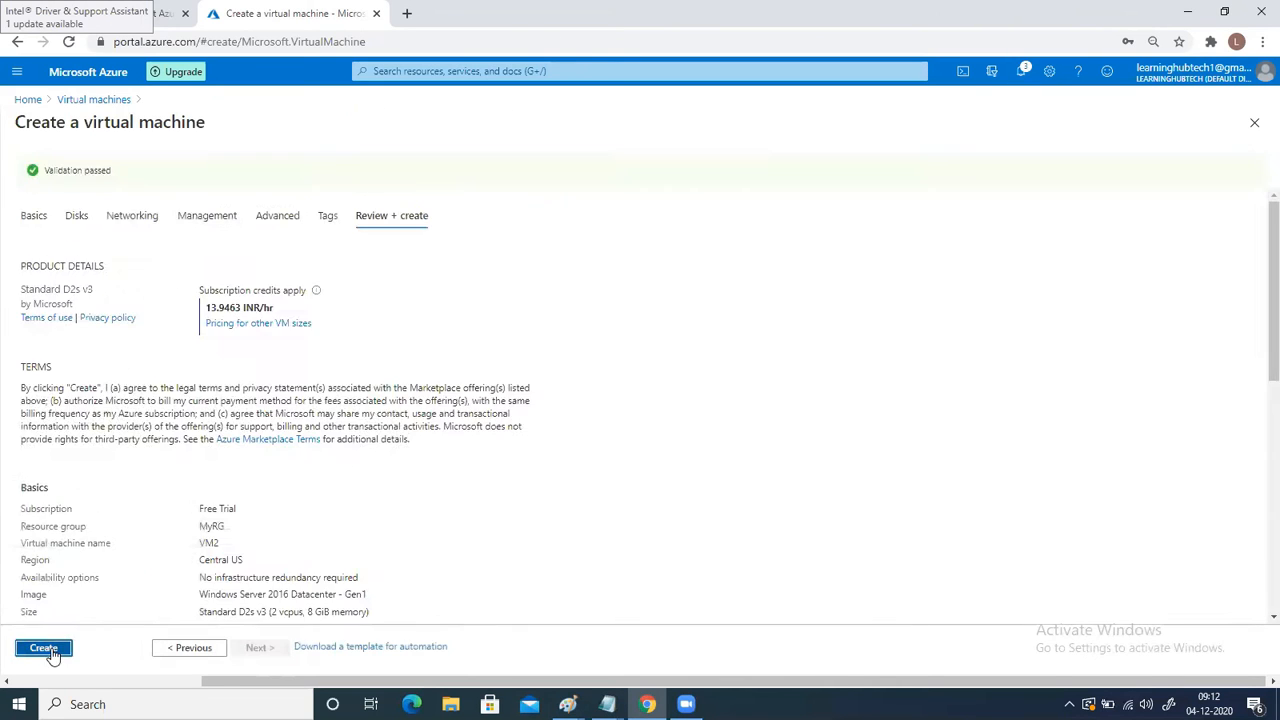
Step: Create VM2 and bring the Paint NSG diagram back
click(52, 652)
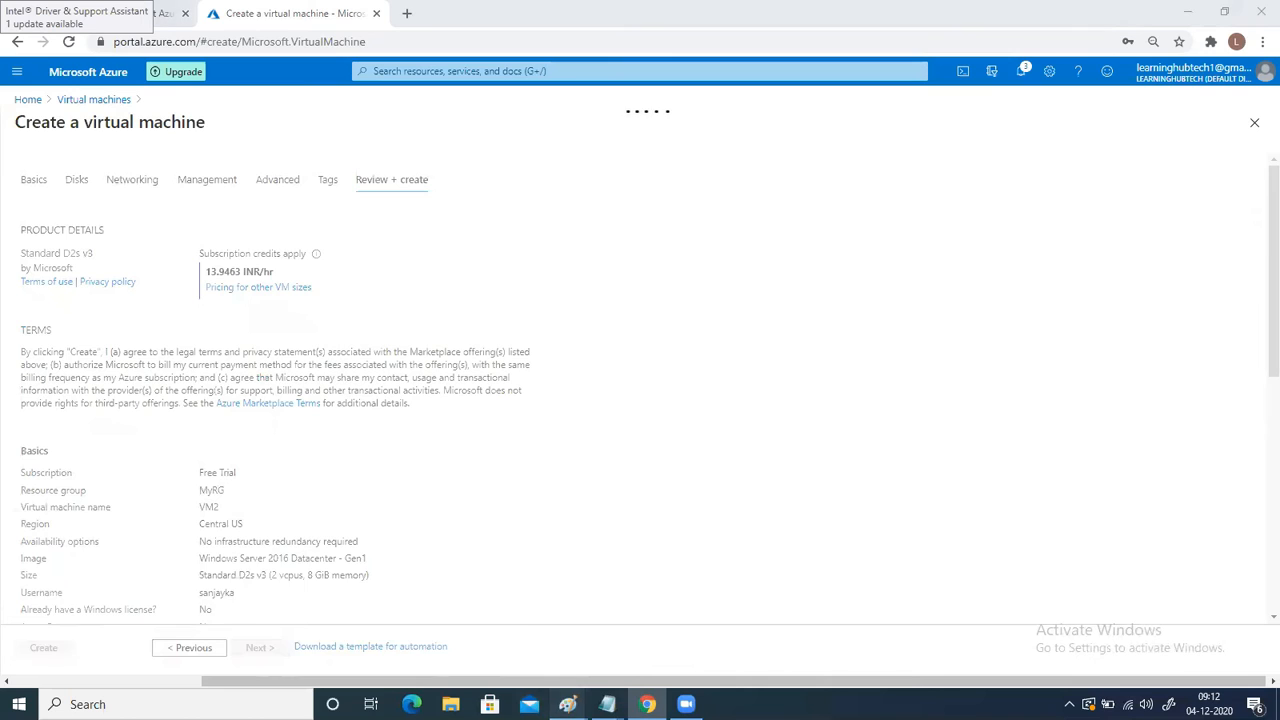
mouse_move(567, 704)
click(771, 654)
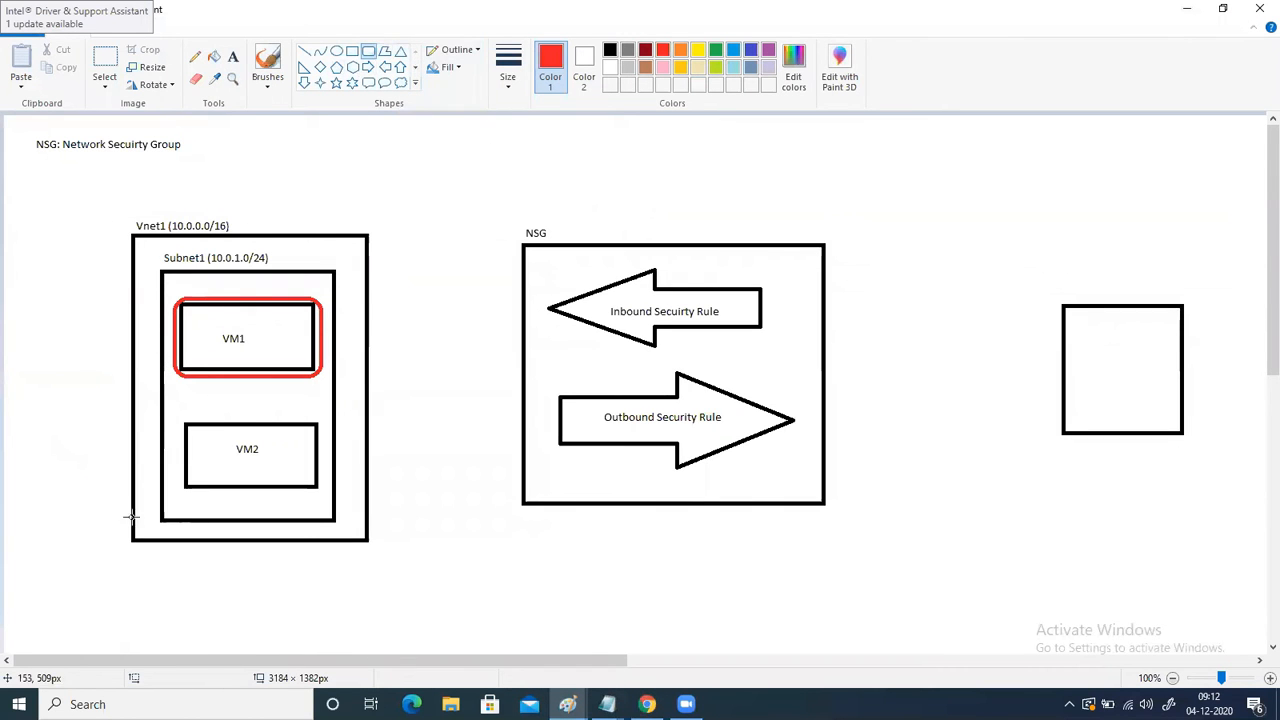
Step: Draw a red rounded outline around the VM2 box
drag(177, 420, 322, 491)
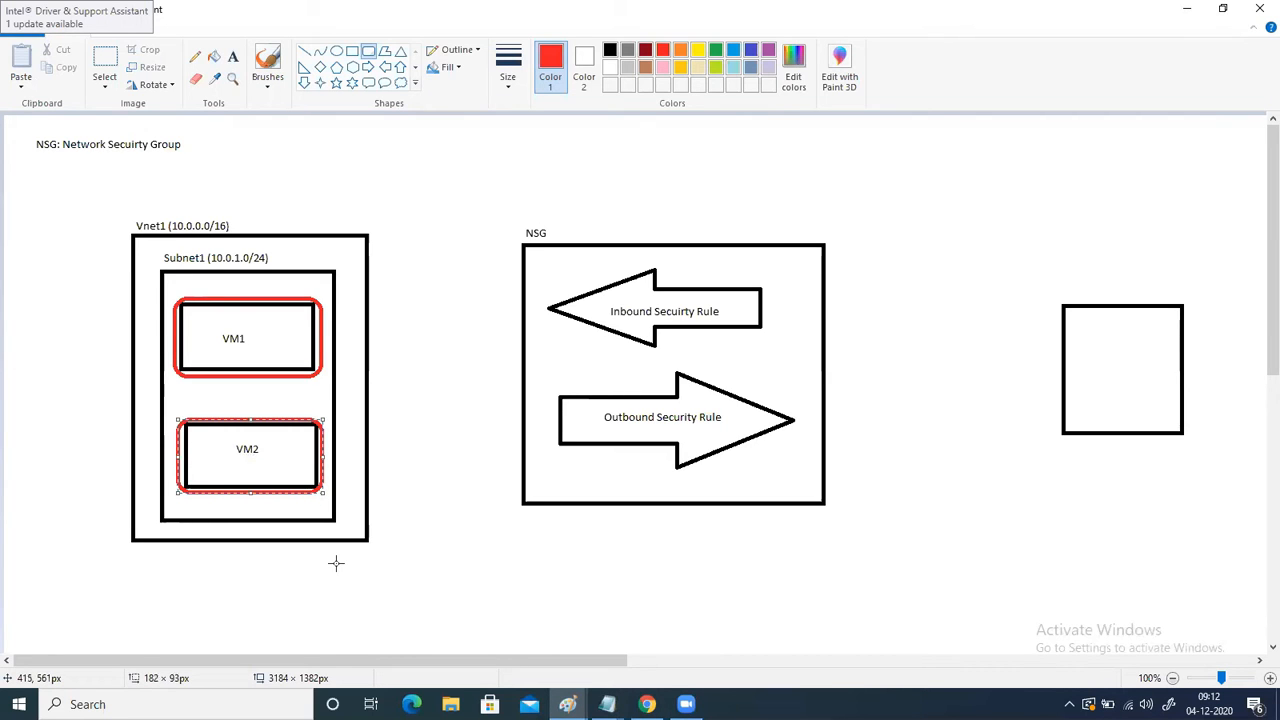
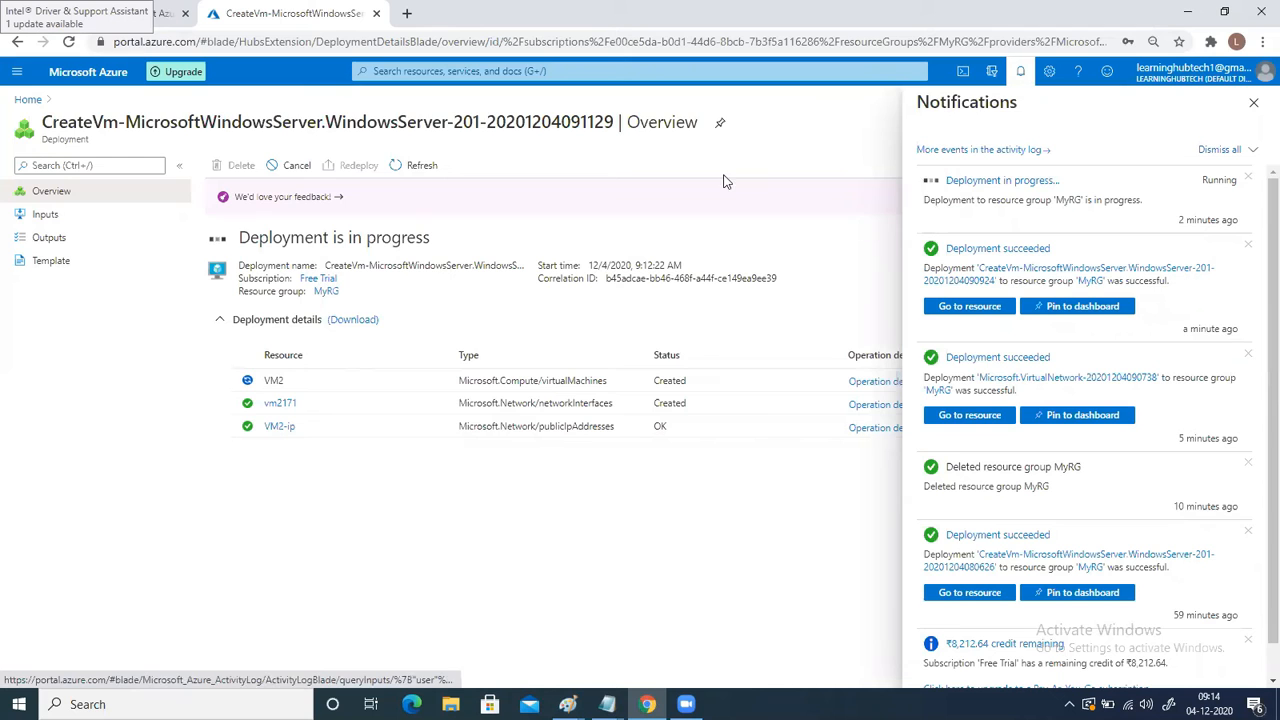
Step: Once VM2's deployment shows OK, bring up the open Paint drawings from the taskbar
click(567, 704)
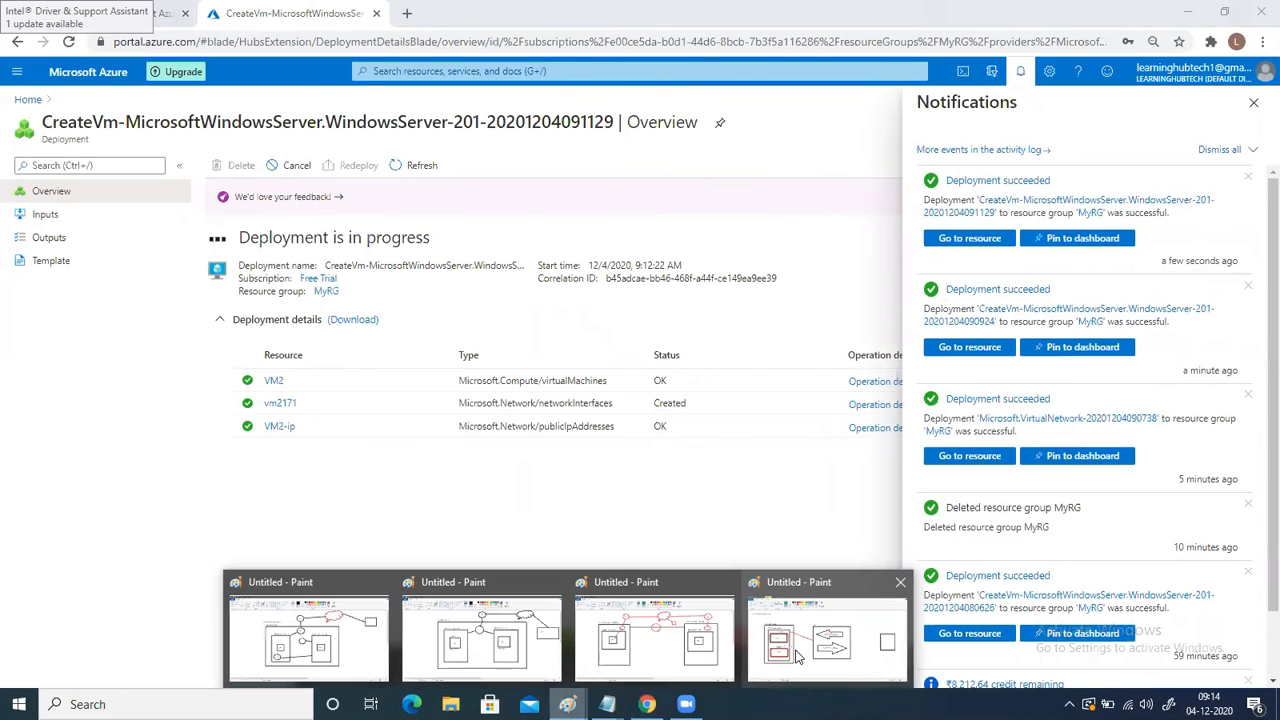
Step: Append '-Subnet' to the diagram's NSG label so it reads NSG-Subnet, then return to the portal
click(797, 655)
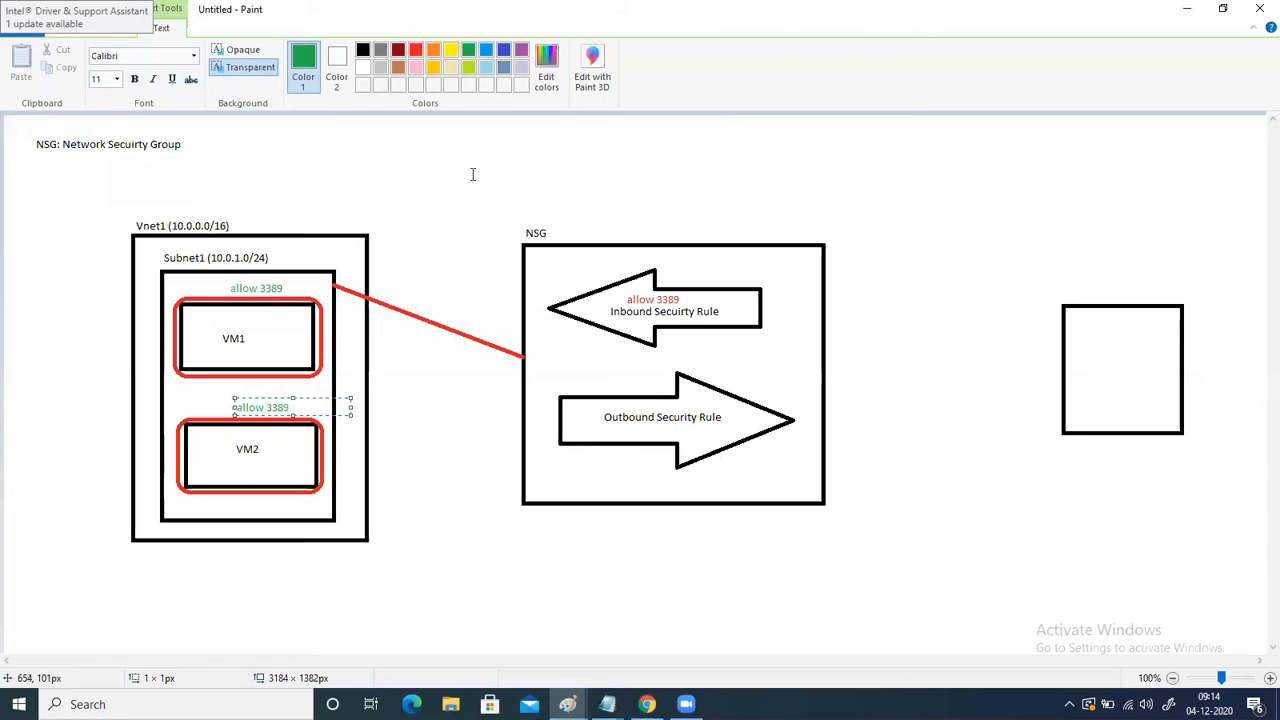
click(77, 33)
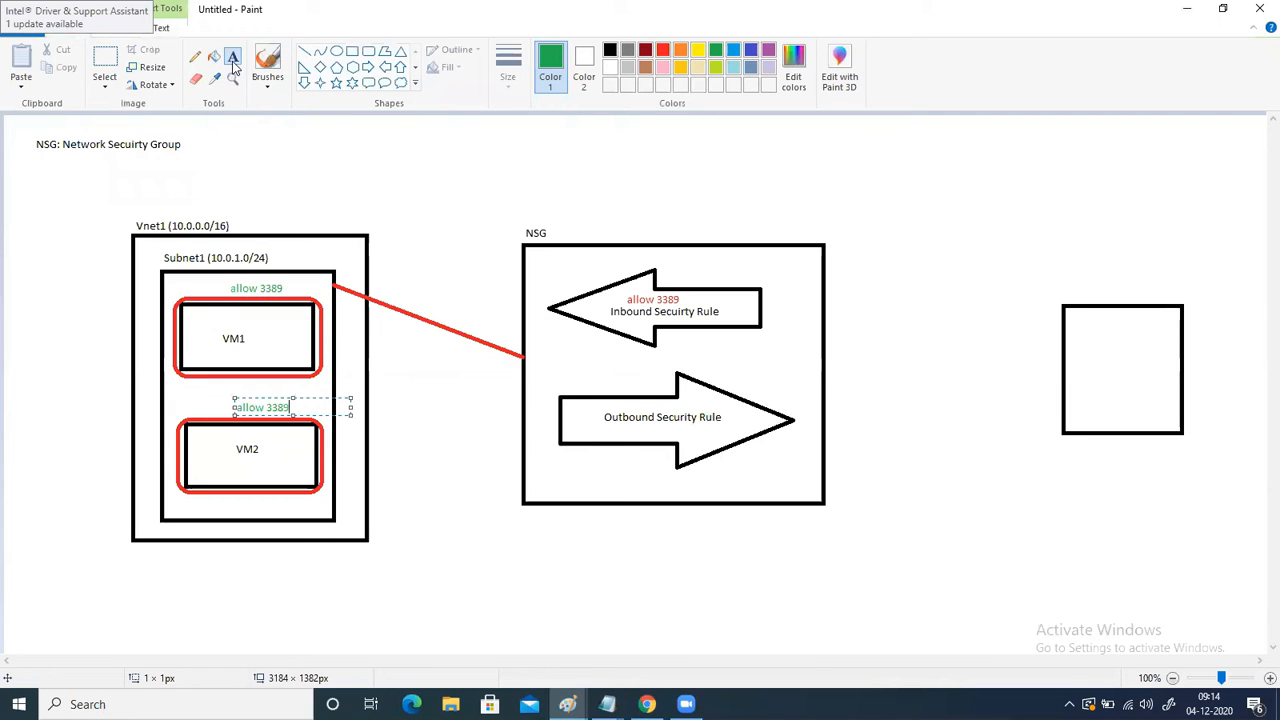
click(233, 62)
click(548, 233)
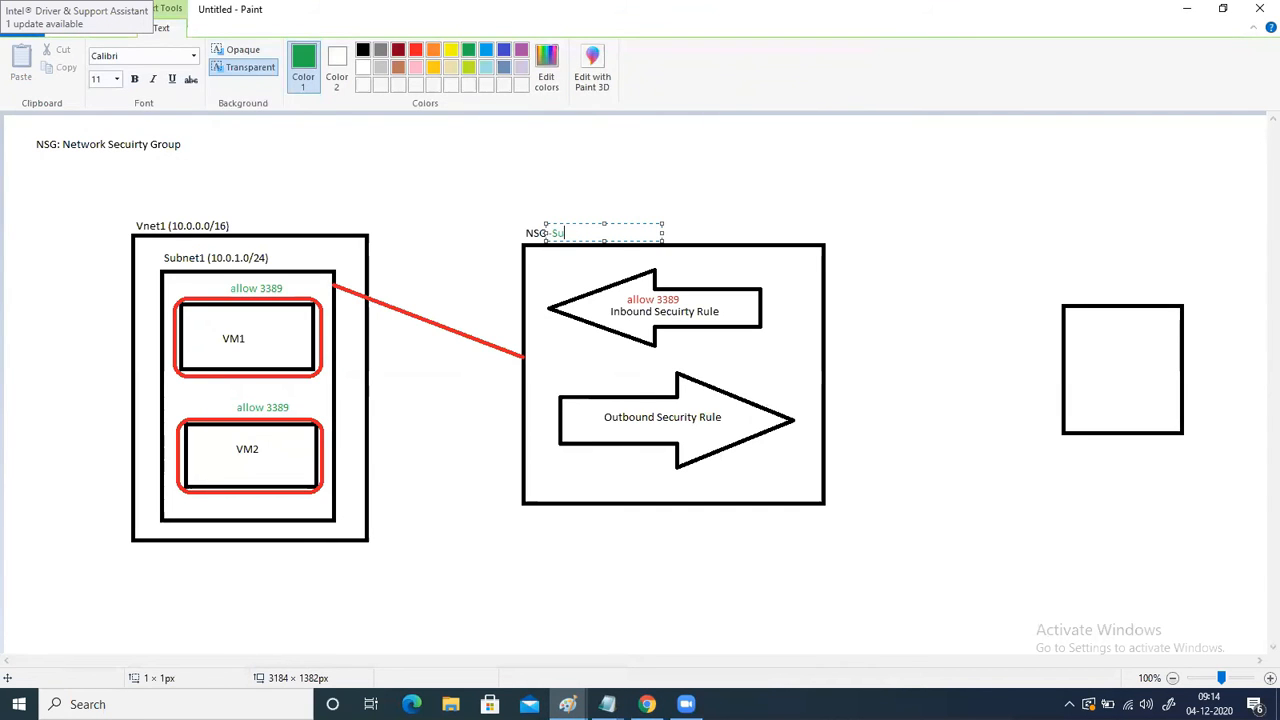
text(-Subnet)
click(903, 300)
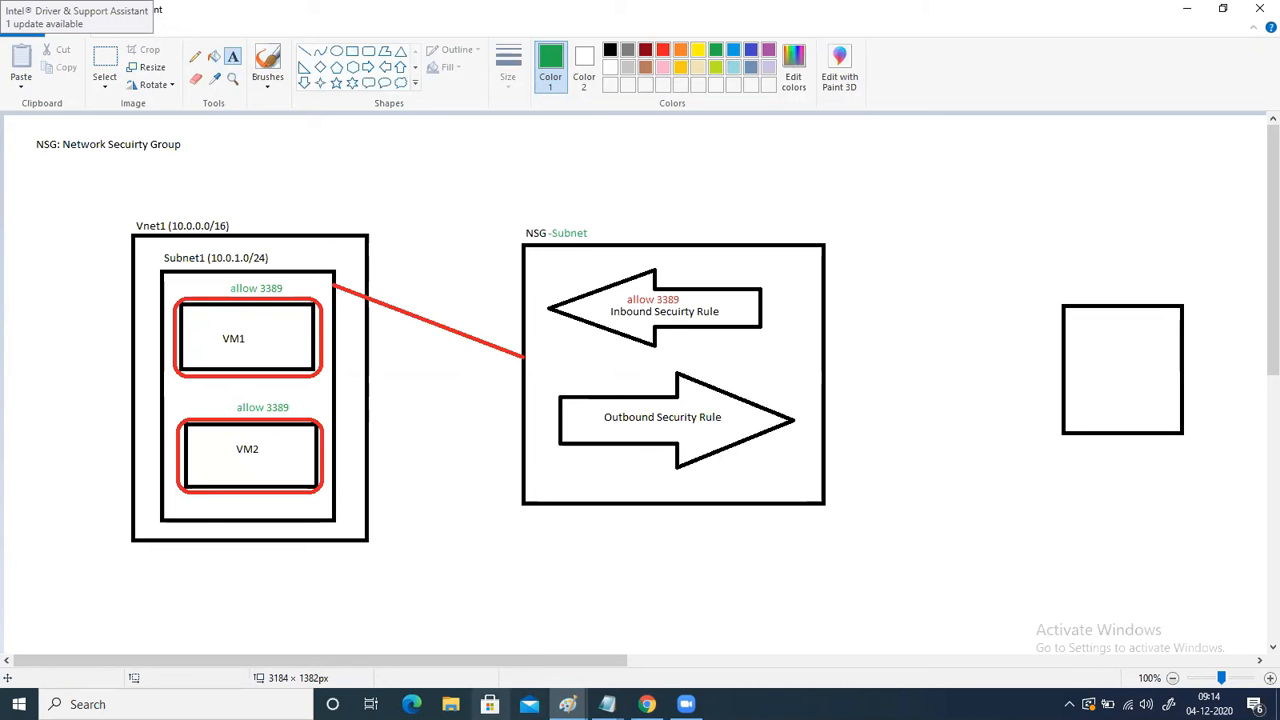
click(647, 704)
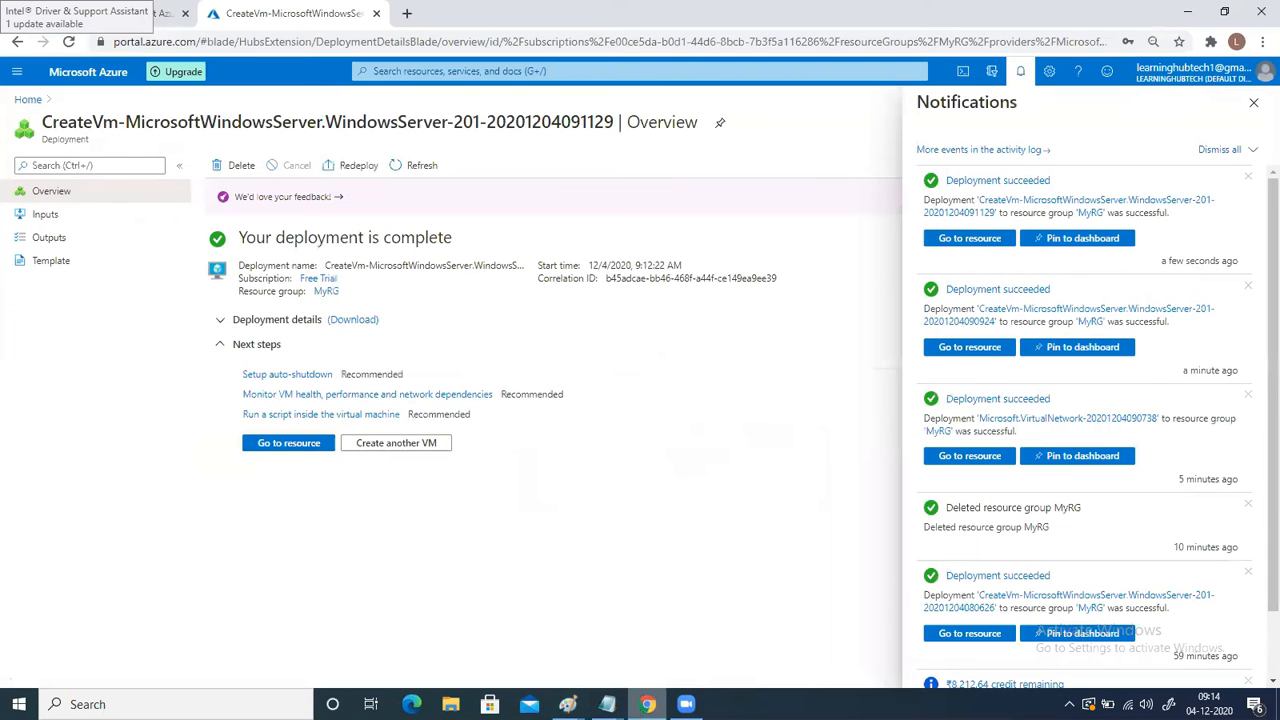
Step: Search for and open the Network security groups service
click(401, 72)
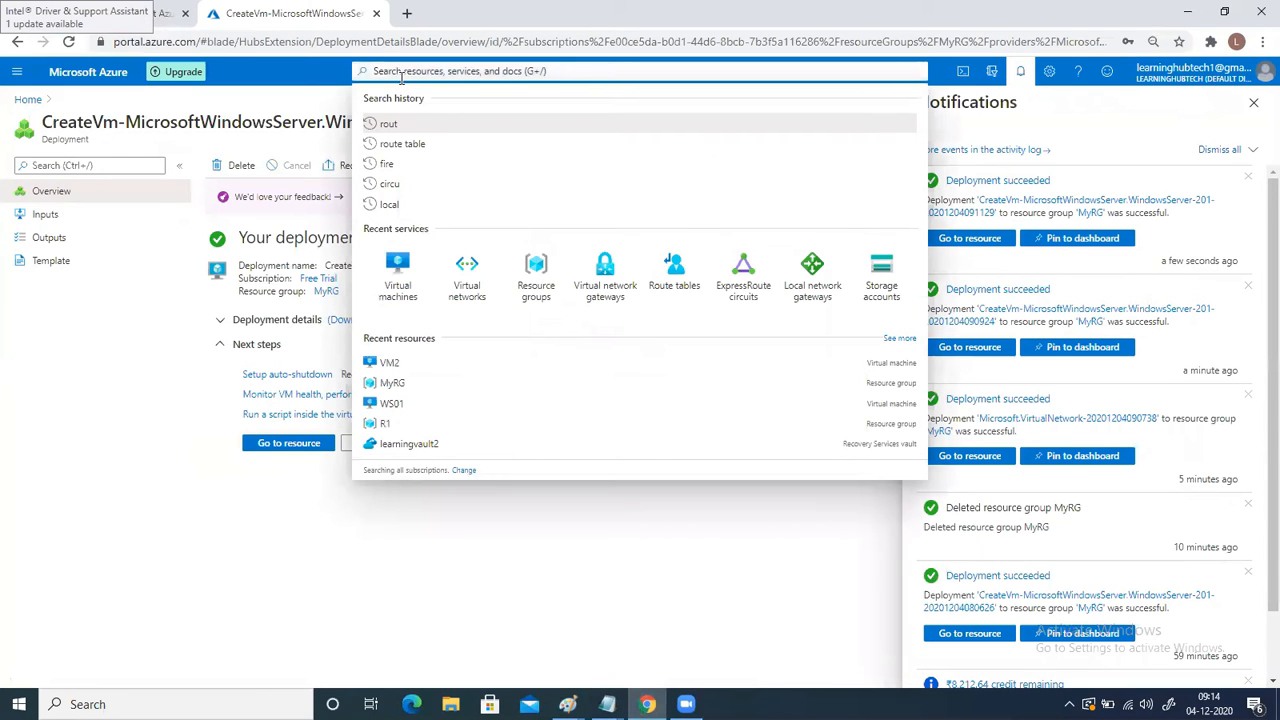
text(network)
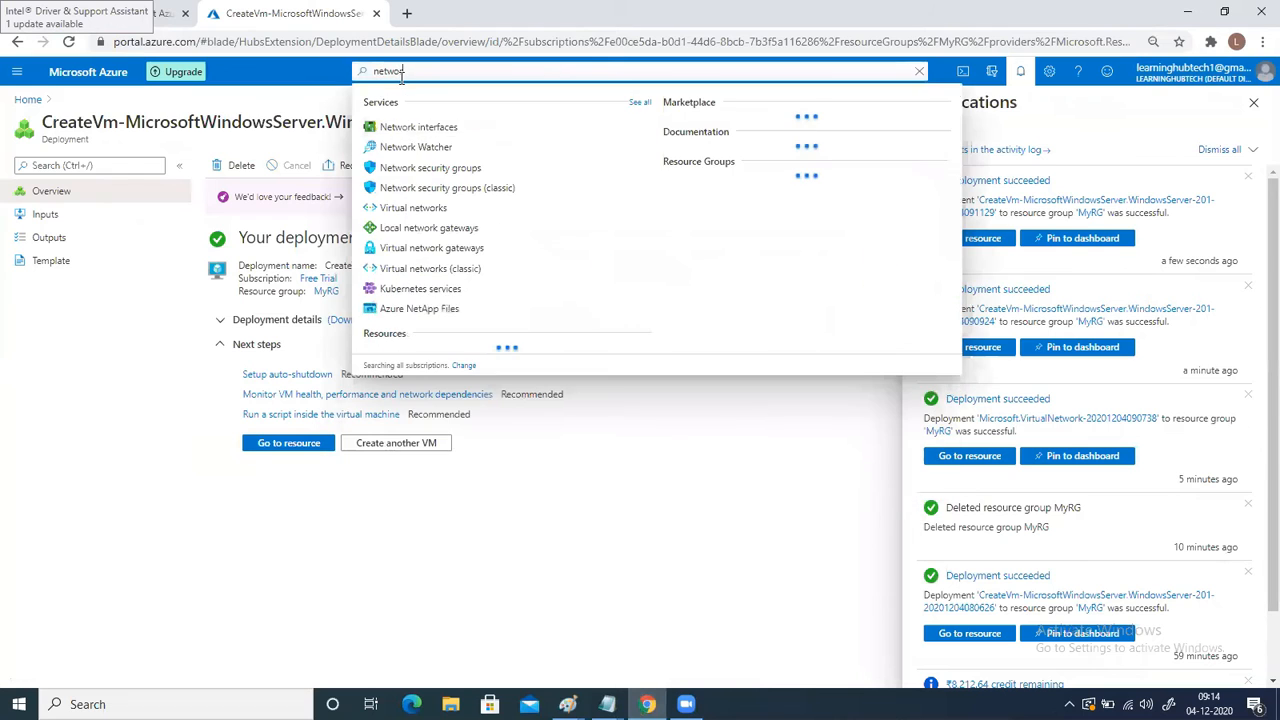
text( se)
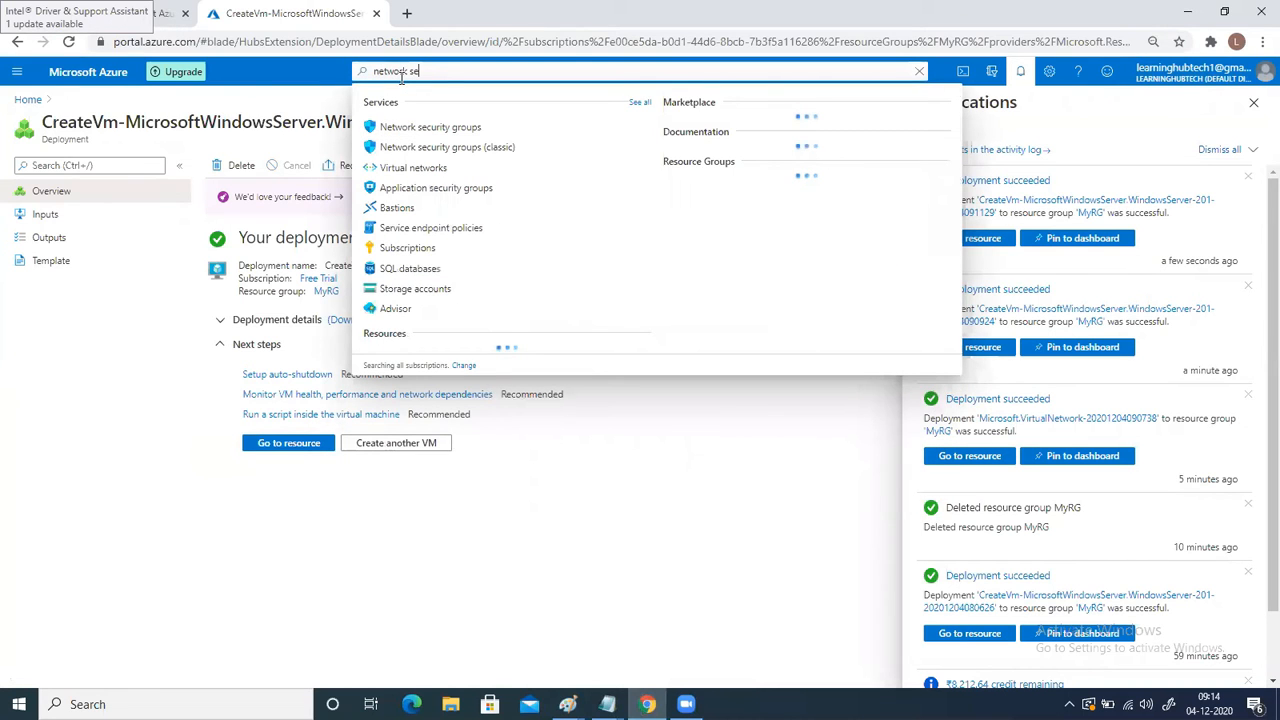
text(curity)
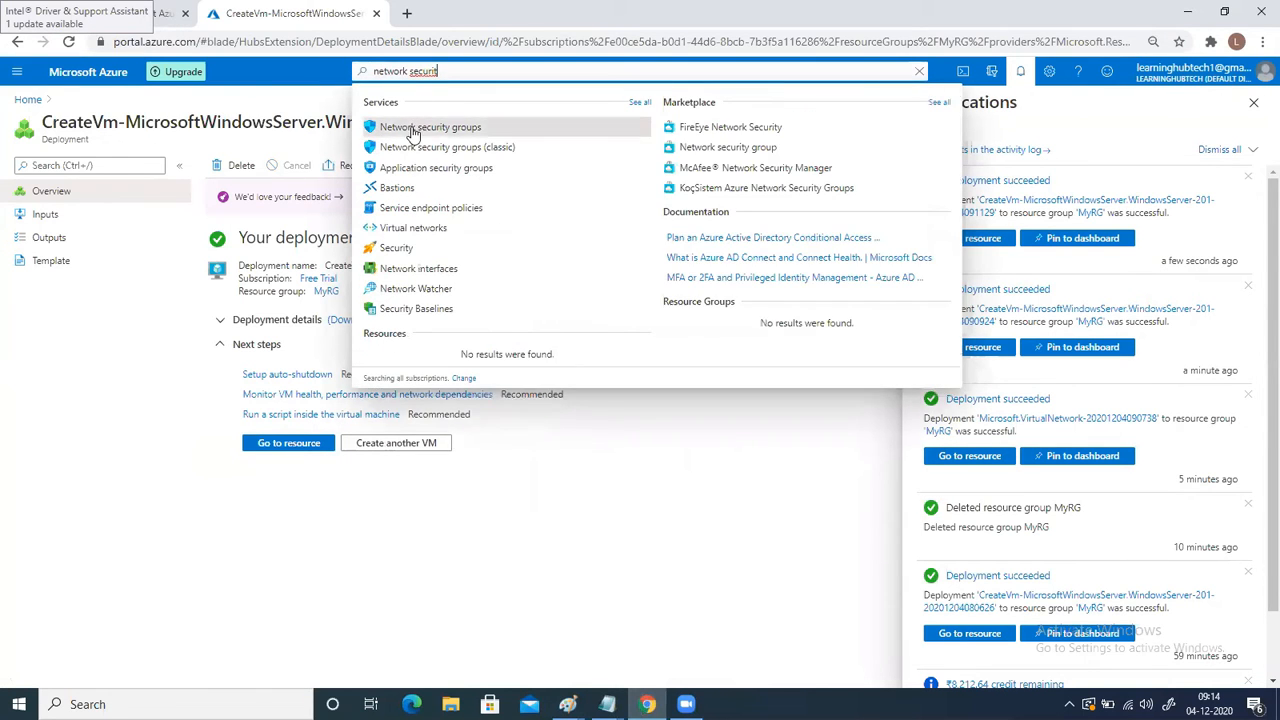
click(413, 129)
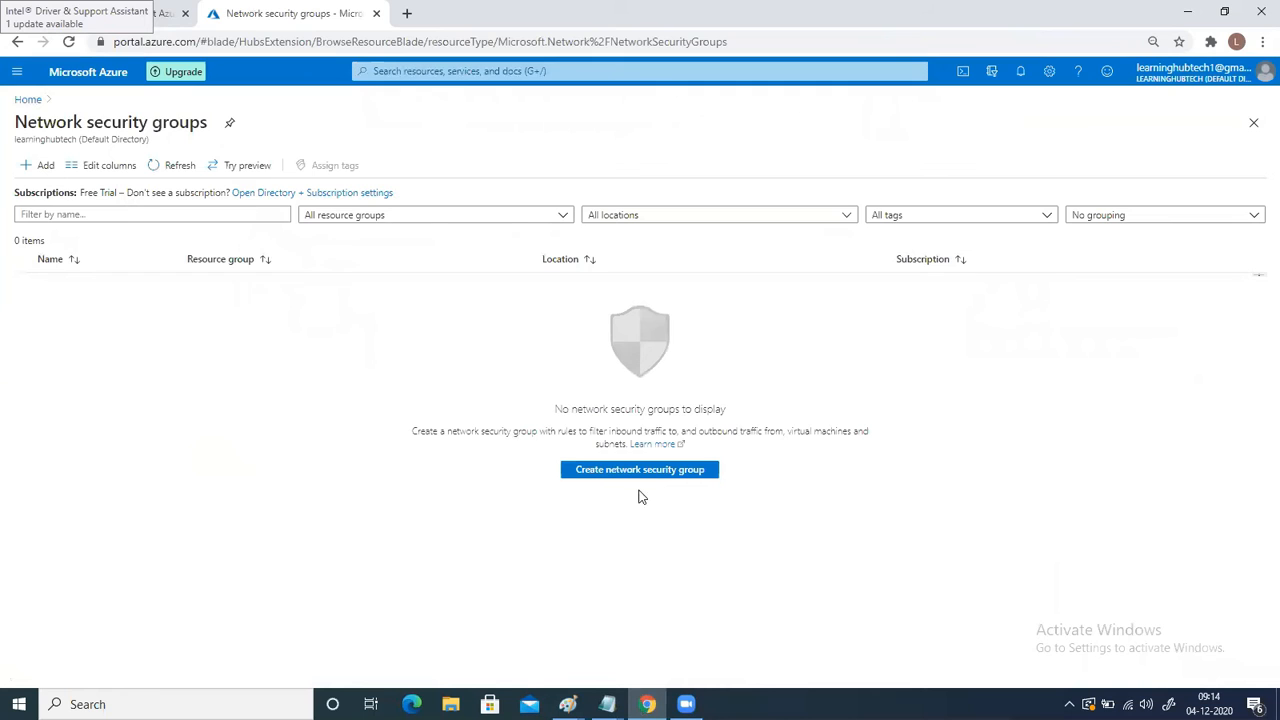
Step: Create network security group NSG-Subnet in resource group MyRG, Central US
click(641, 473)
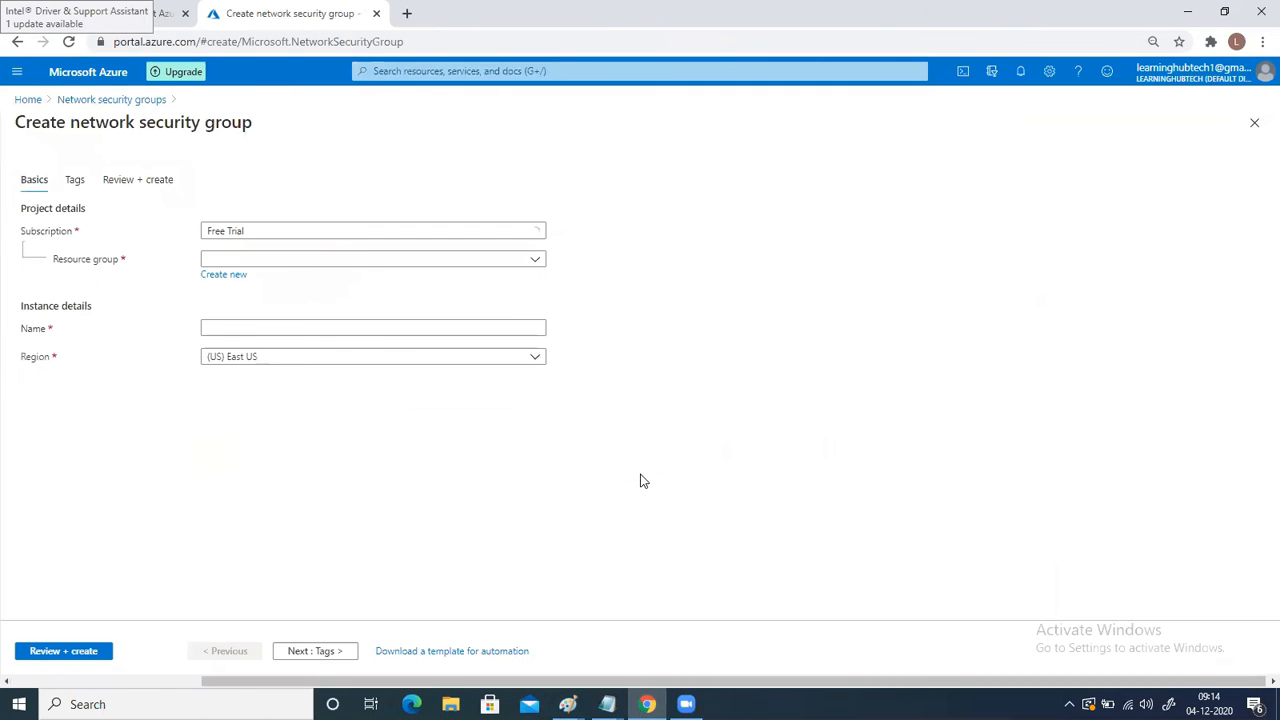
click(373, 259)
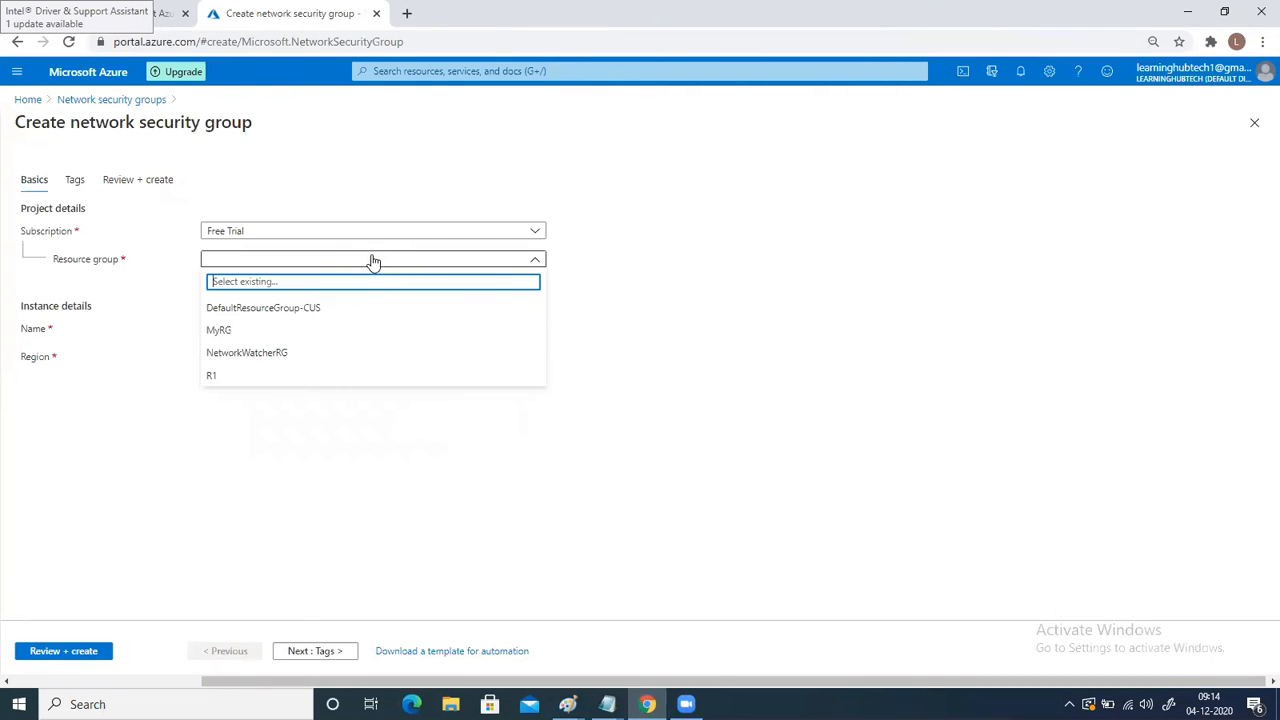
click(287, 326)
click(256, 327)
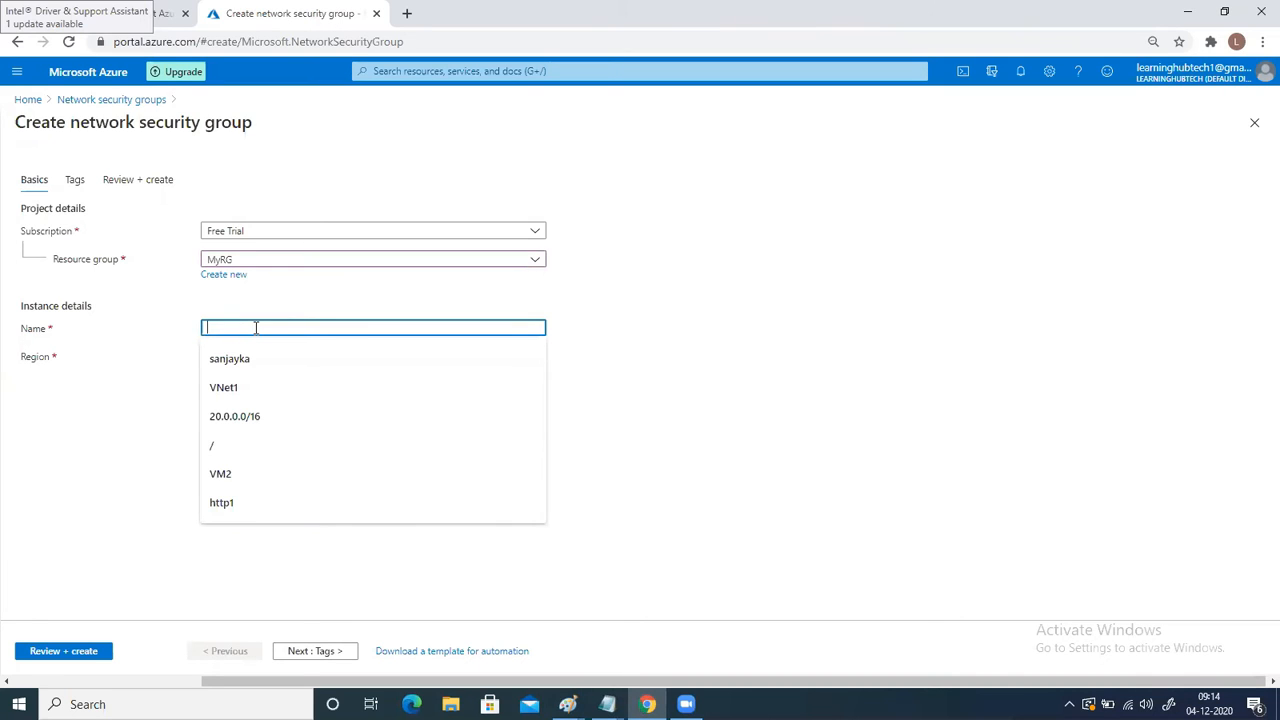
text(NSG-Subnet)
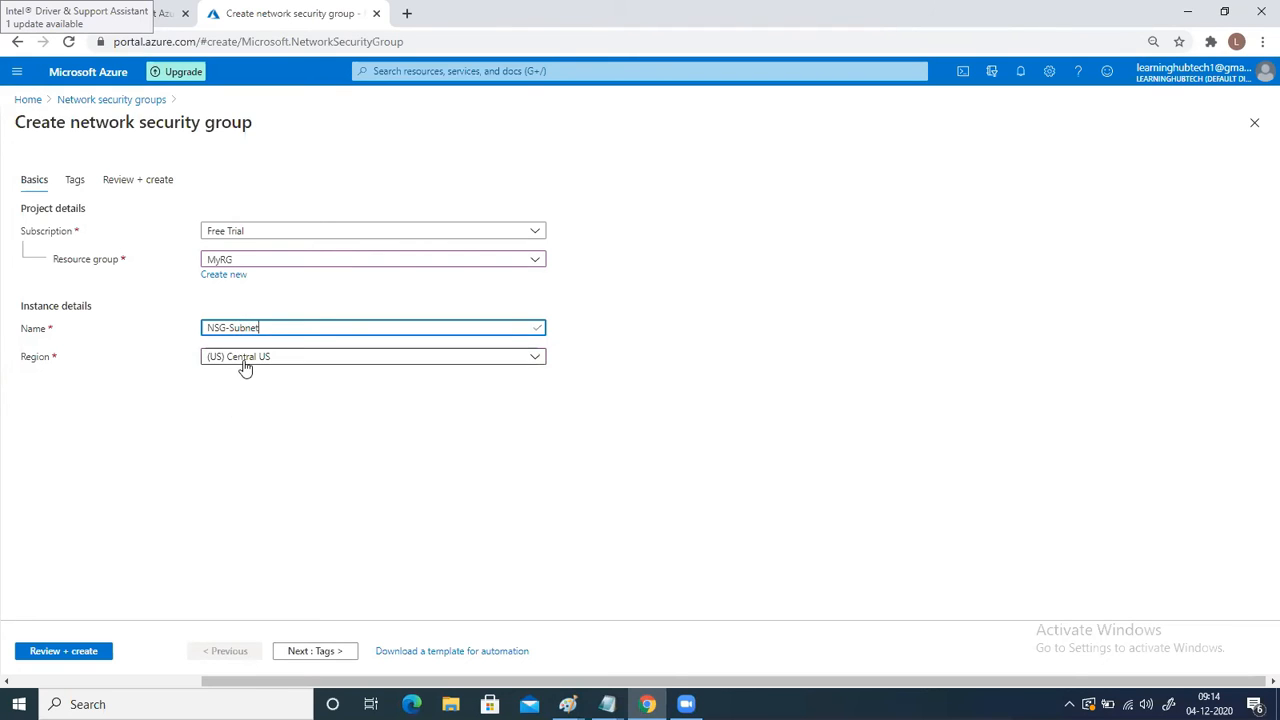
click(57, 655)
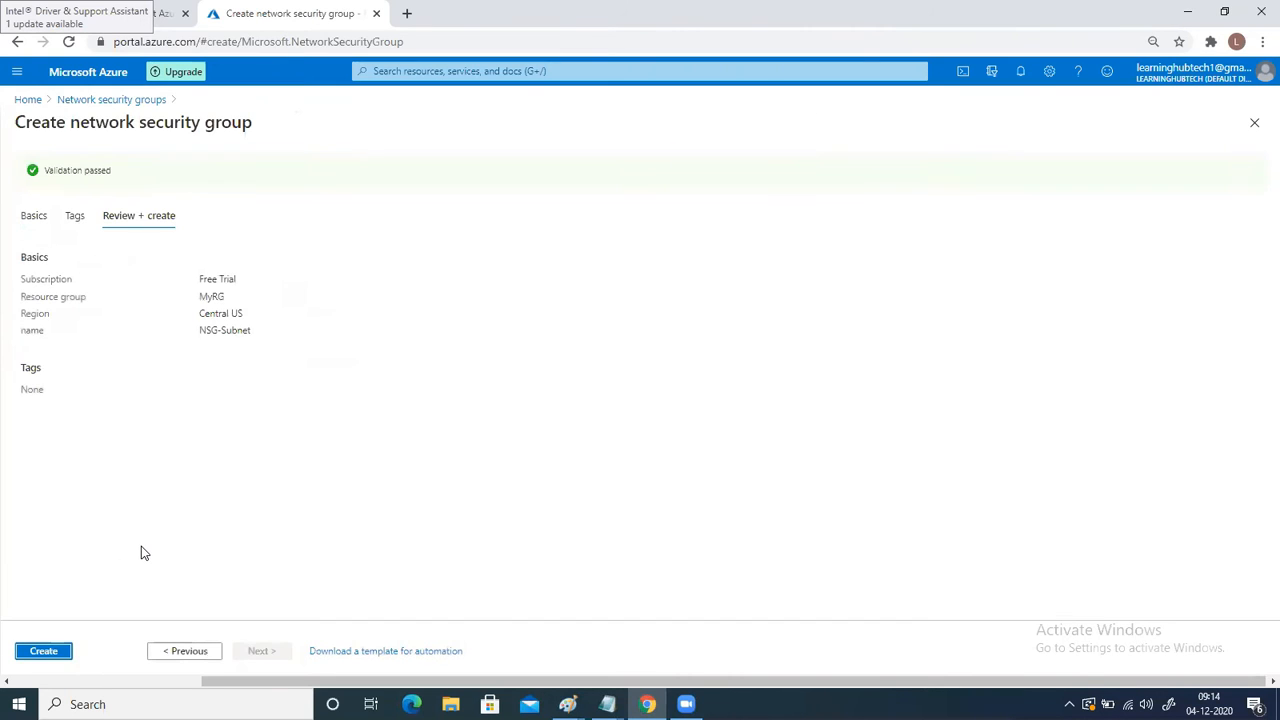
click(44, 655)
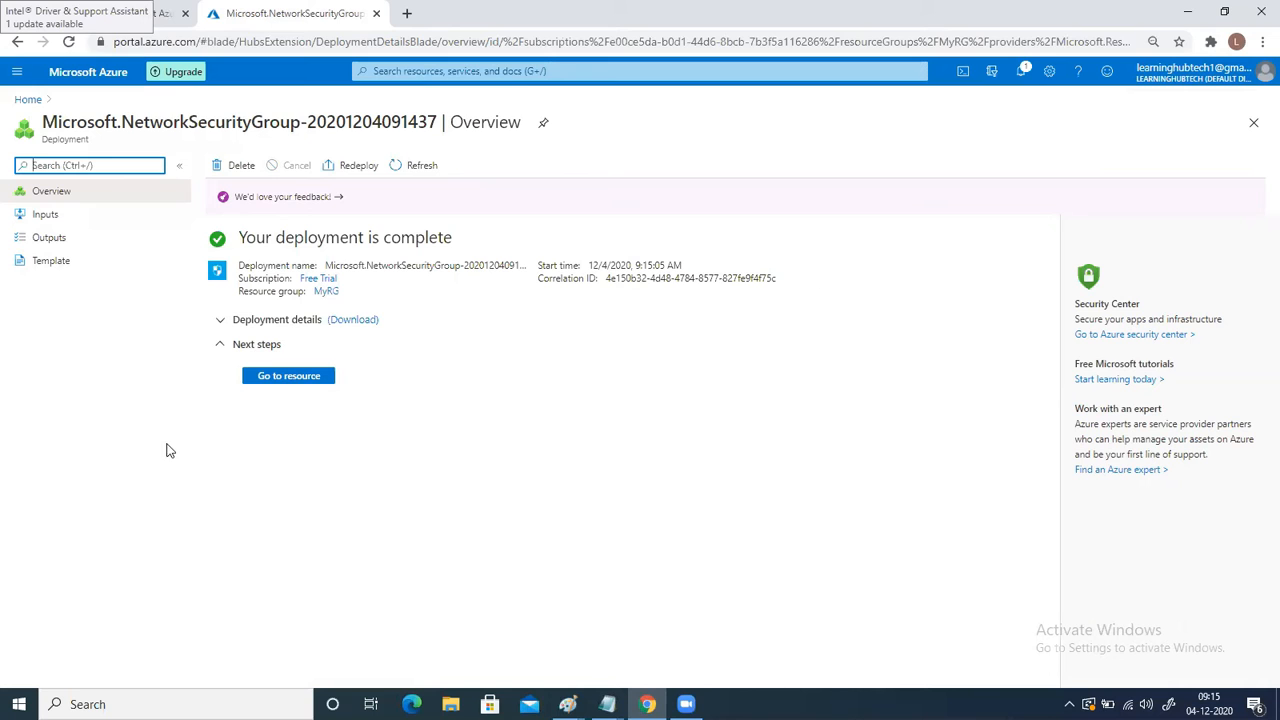
Step: Open NSG-Subnet's inbound rules and check the actions for the default AllowVnetInBound rule
click(278, 380)
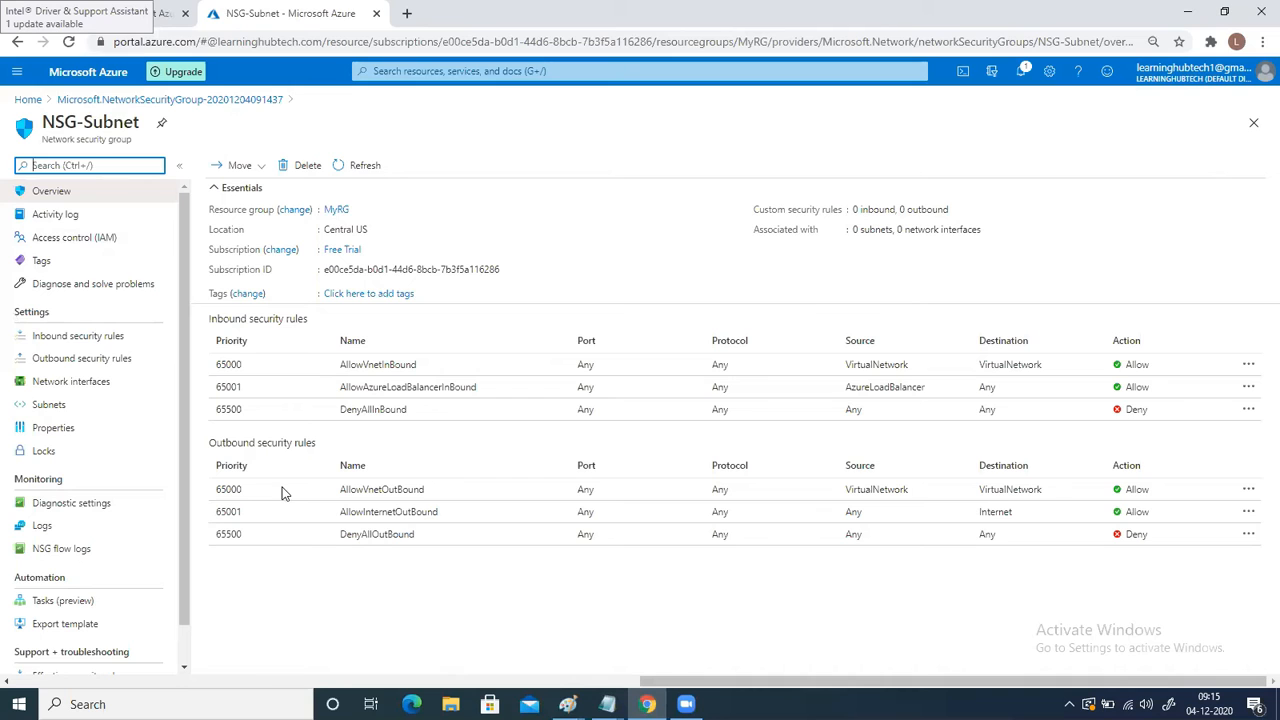
click(47, 339)
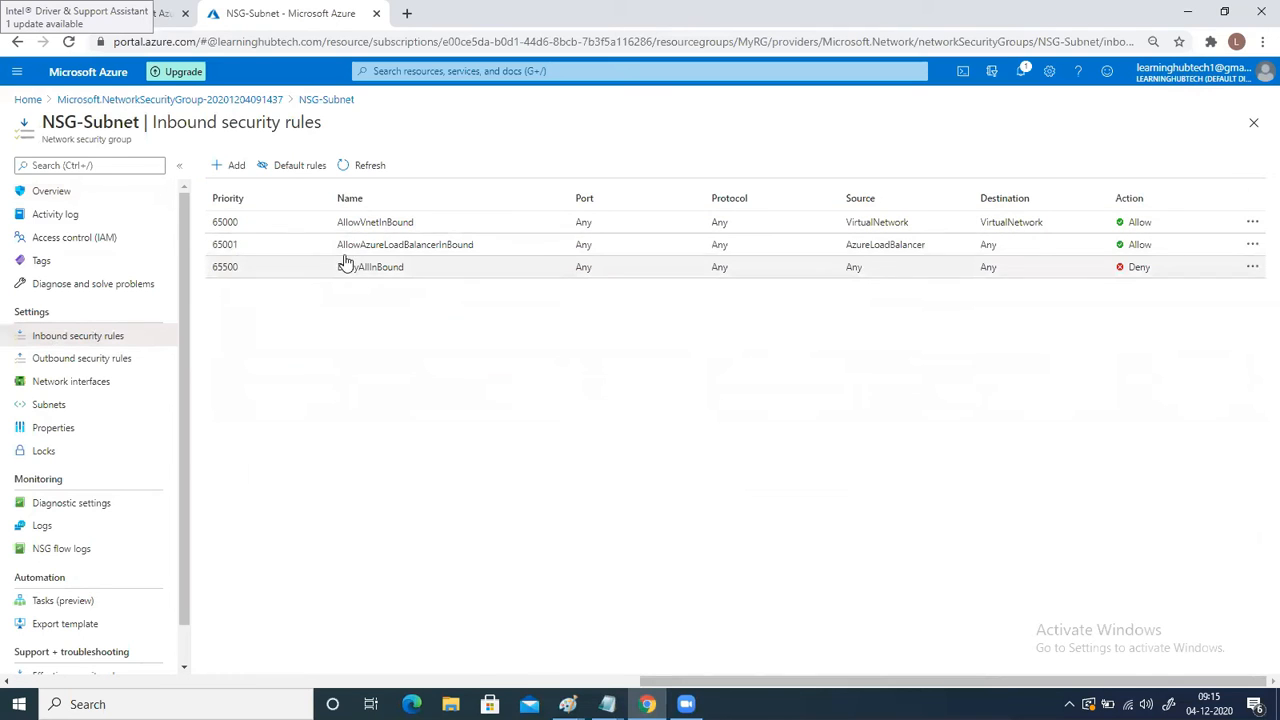
click(1246, 225)
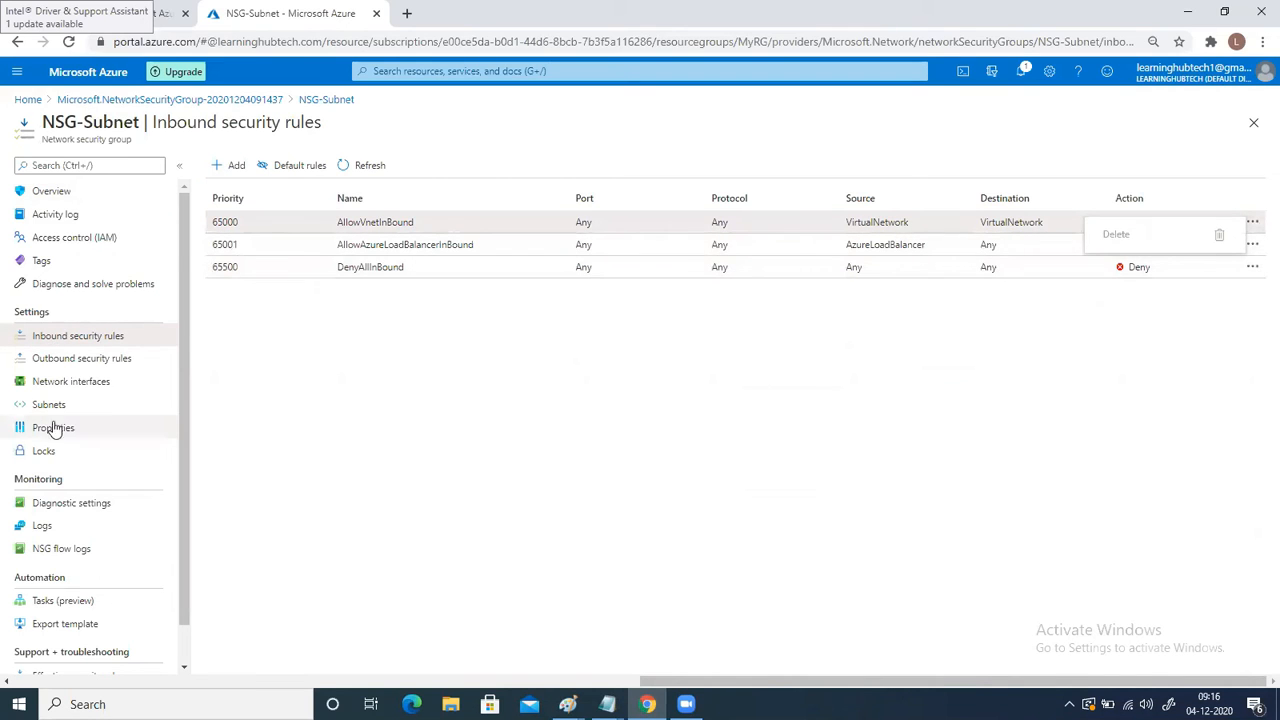
Step: Confirm the default outbound rules can't be deleted either, then return to inbound rules and the diagram
click(66, 360)
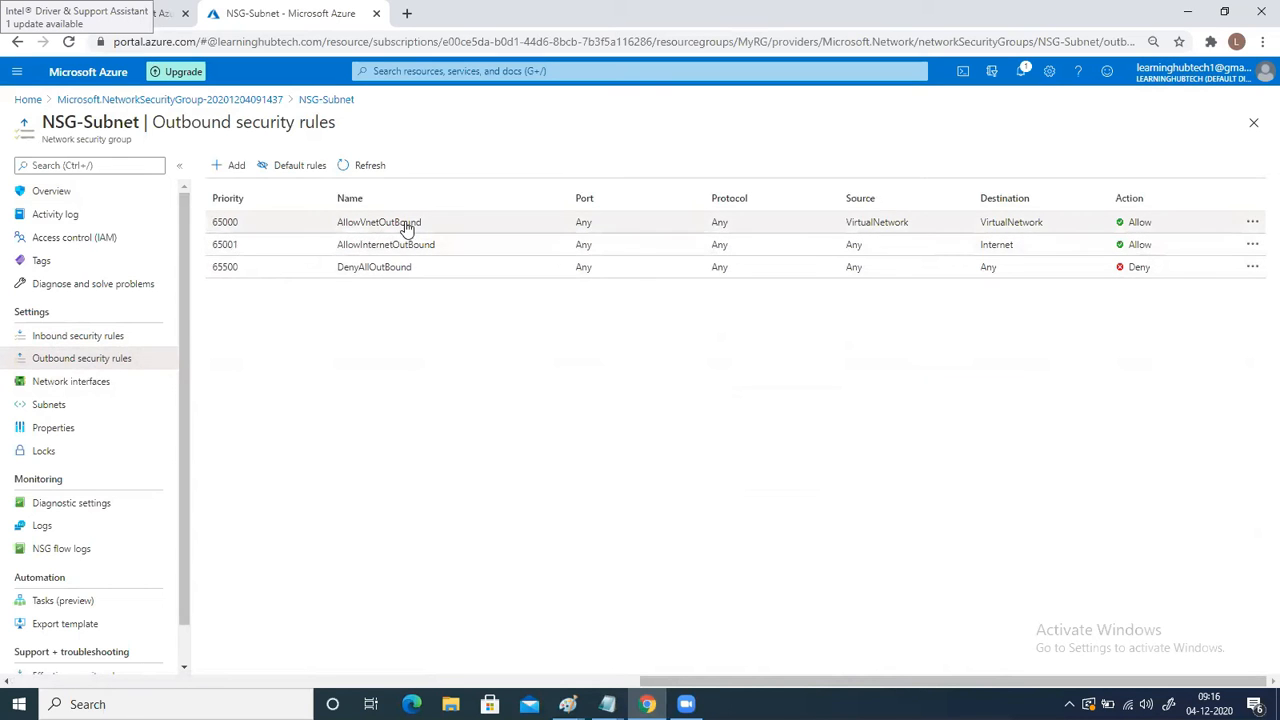
click(1251, 221)
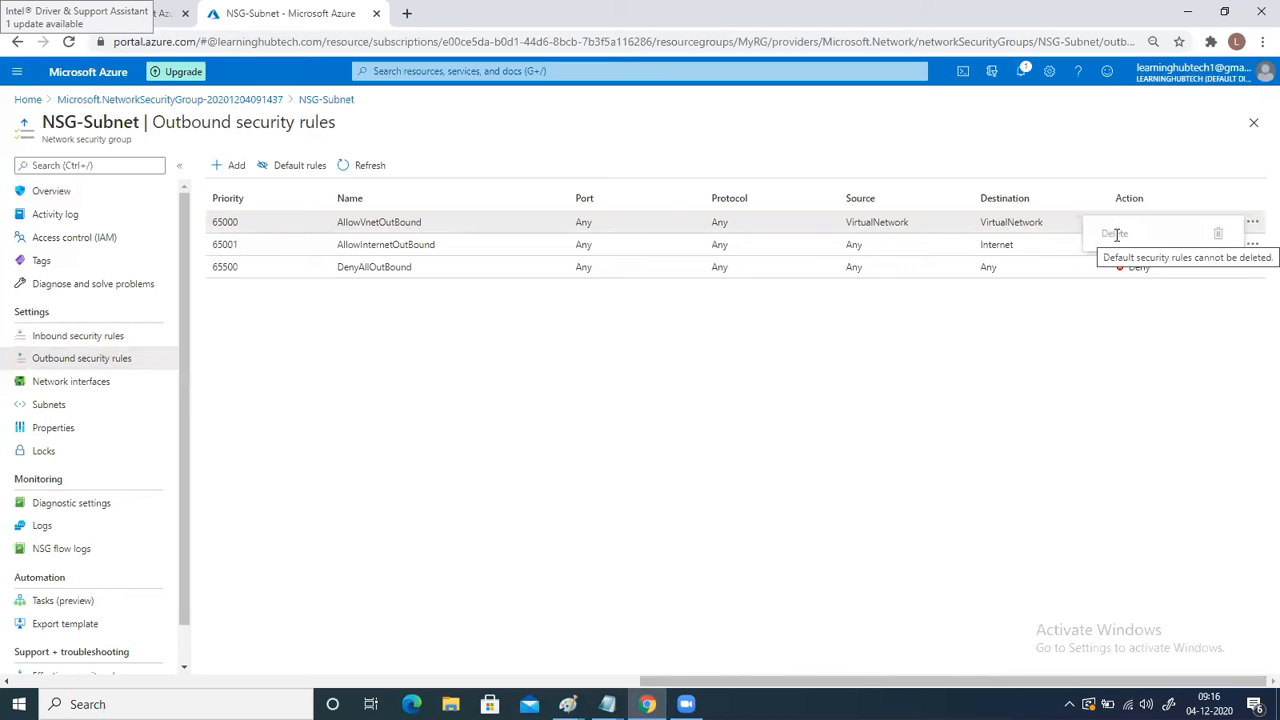
click(973, 362)
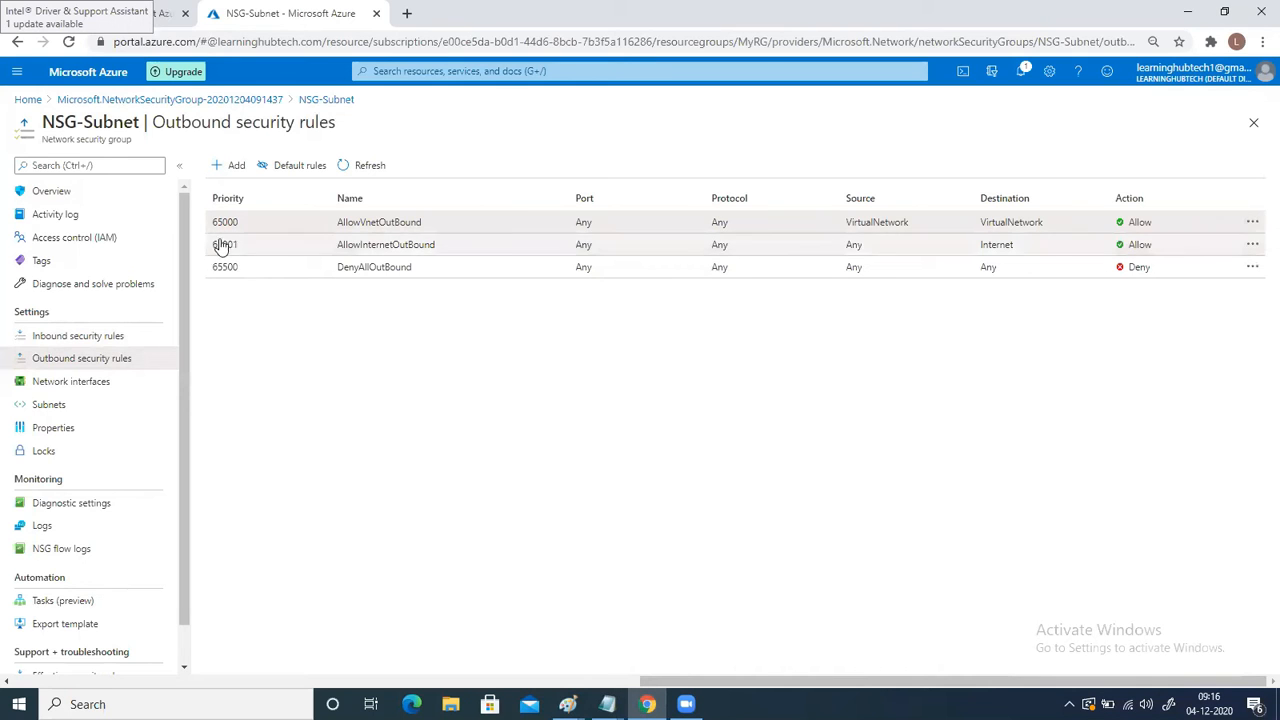
click(92, 338)
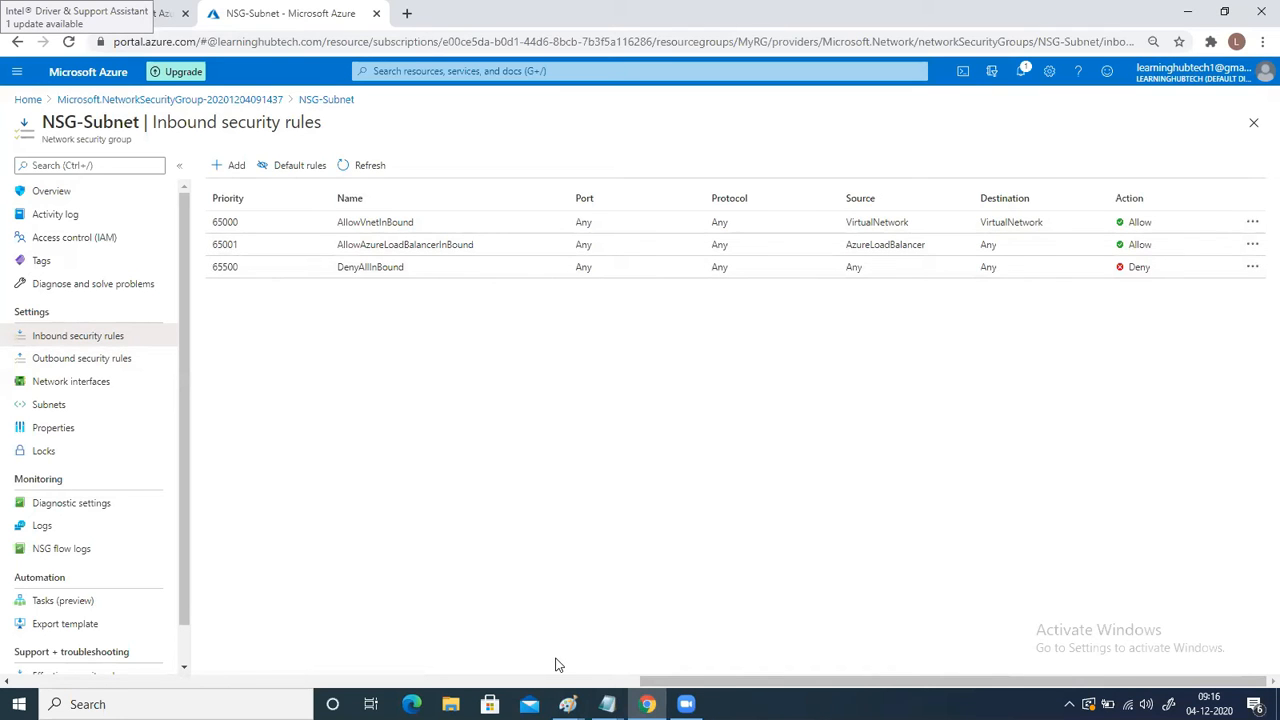
click(828, 468)
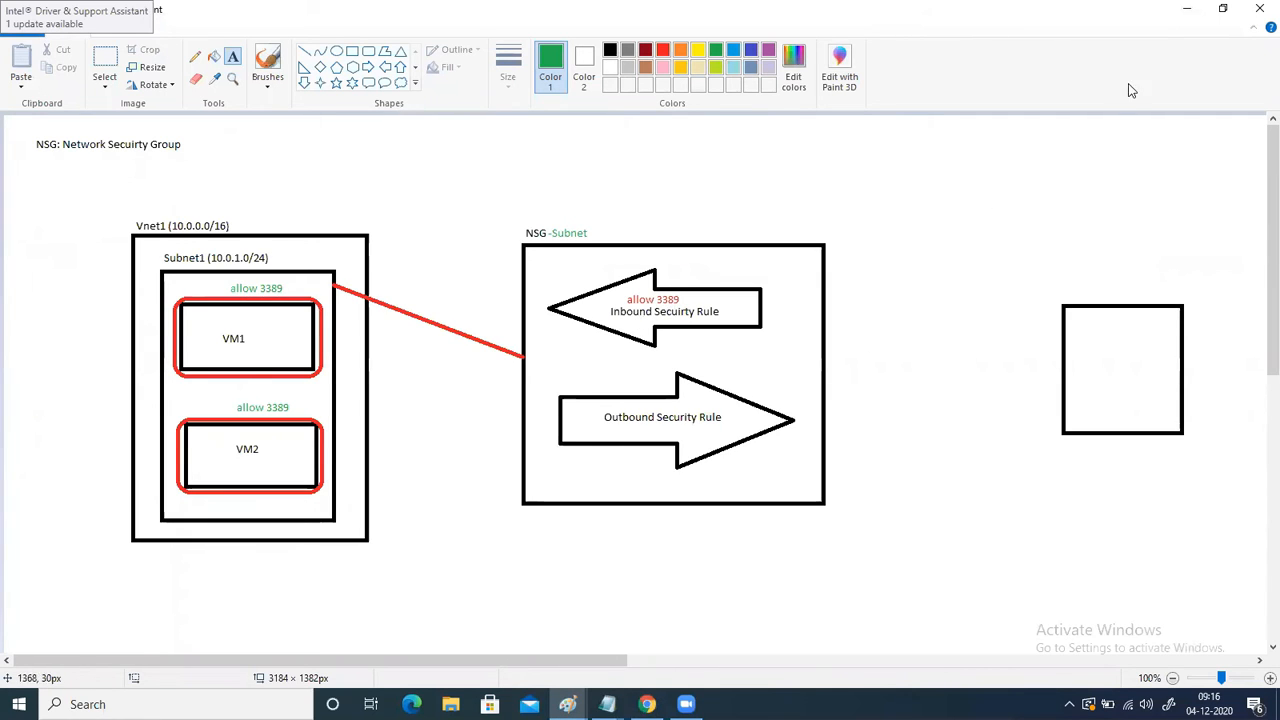
Step: Sketch a test green line toward NSG-Subnet, collapse it back, and minimize Paint
click(1181, 12)
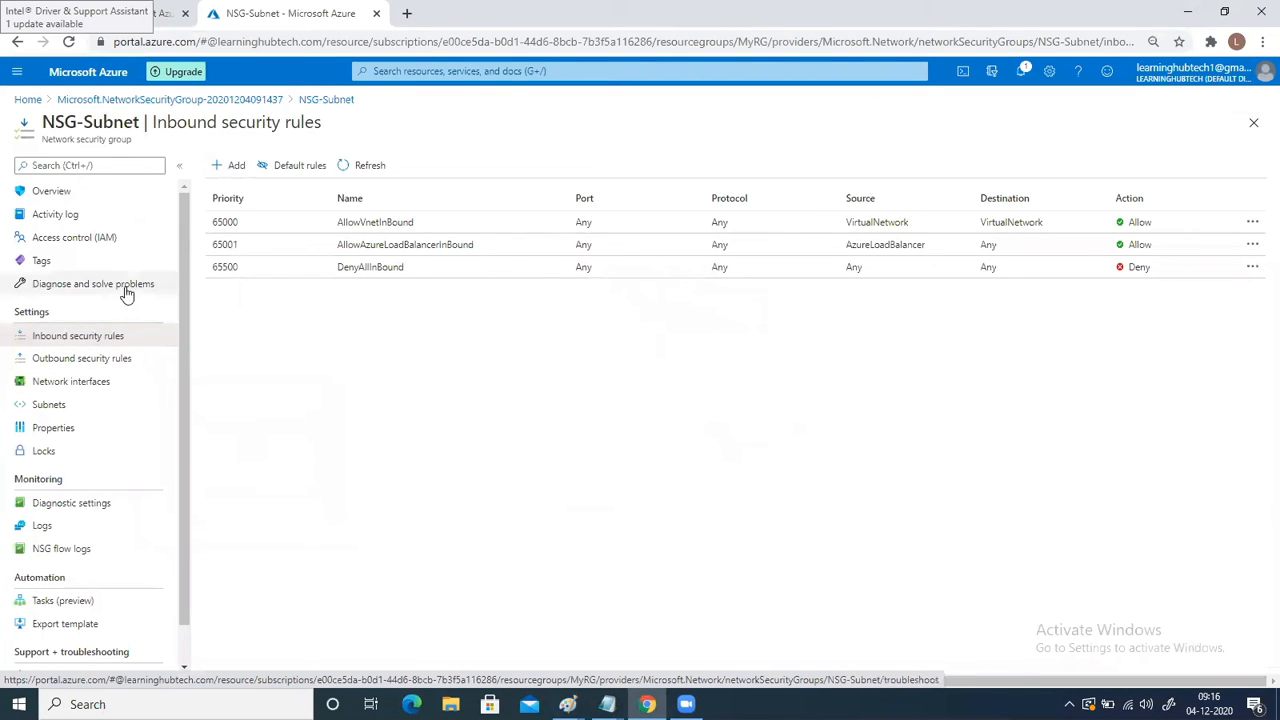
click(569, 706)
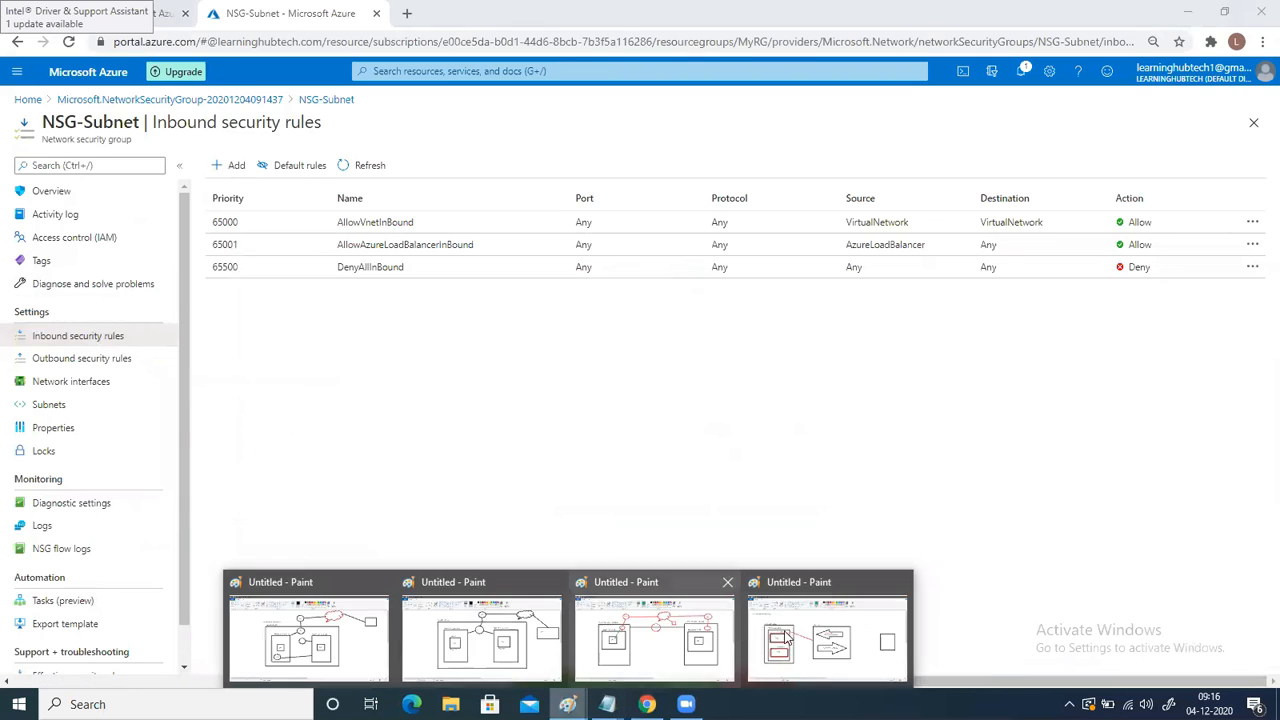
click(785, 650)
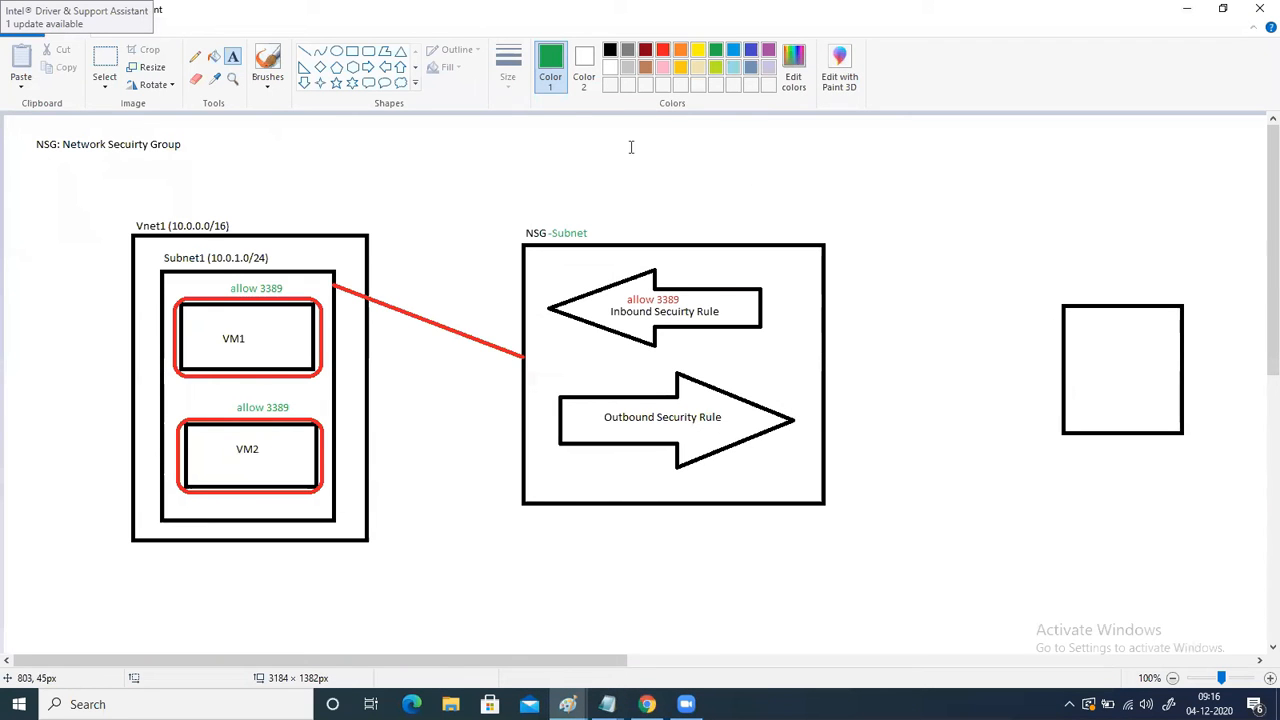
click(304, 50)
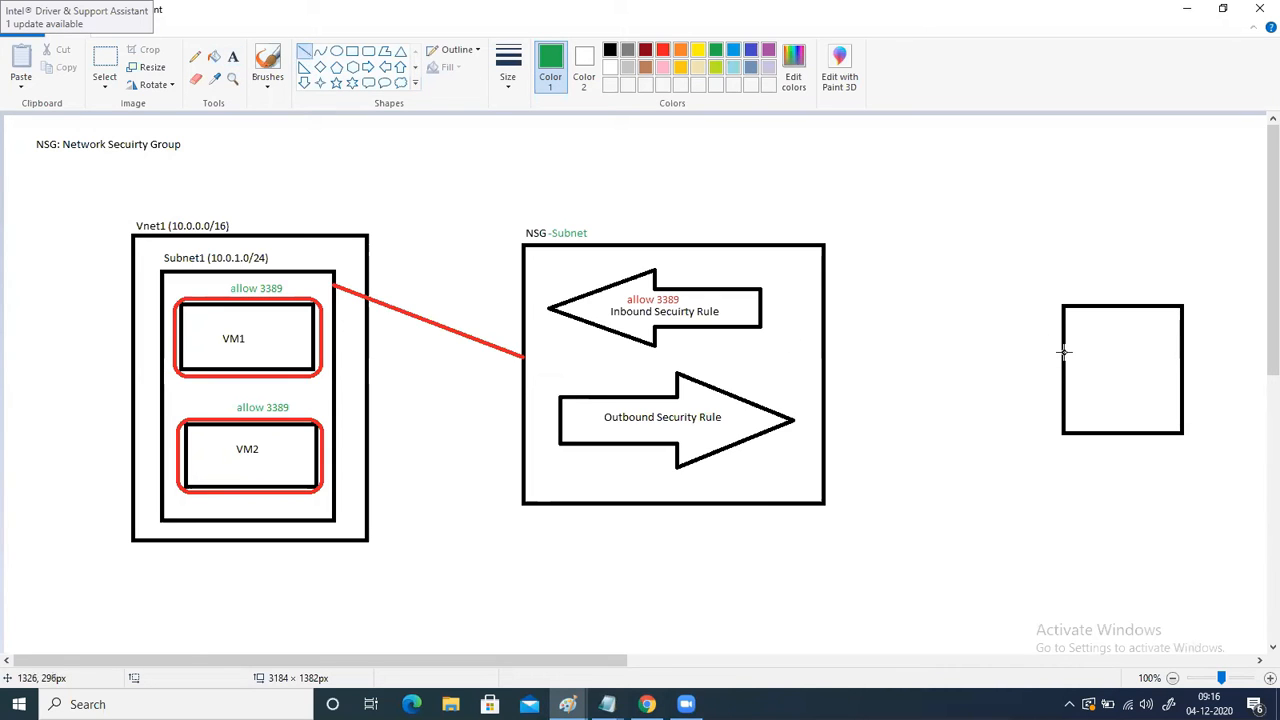
drag(1057, 349, 309, 342)
drag(445, 355, 335, 349)
drag(523, 347, 1066, 349)
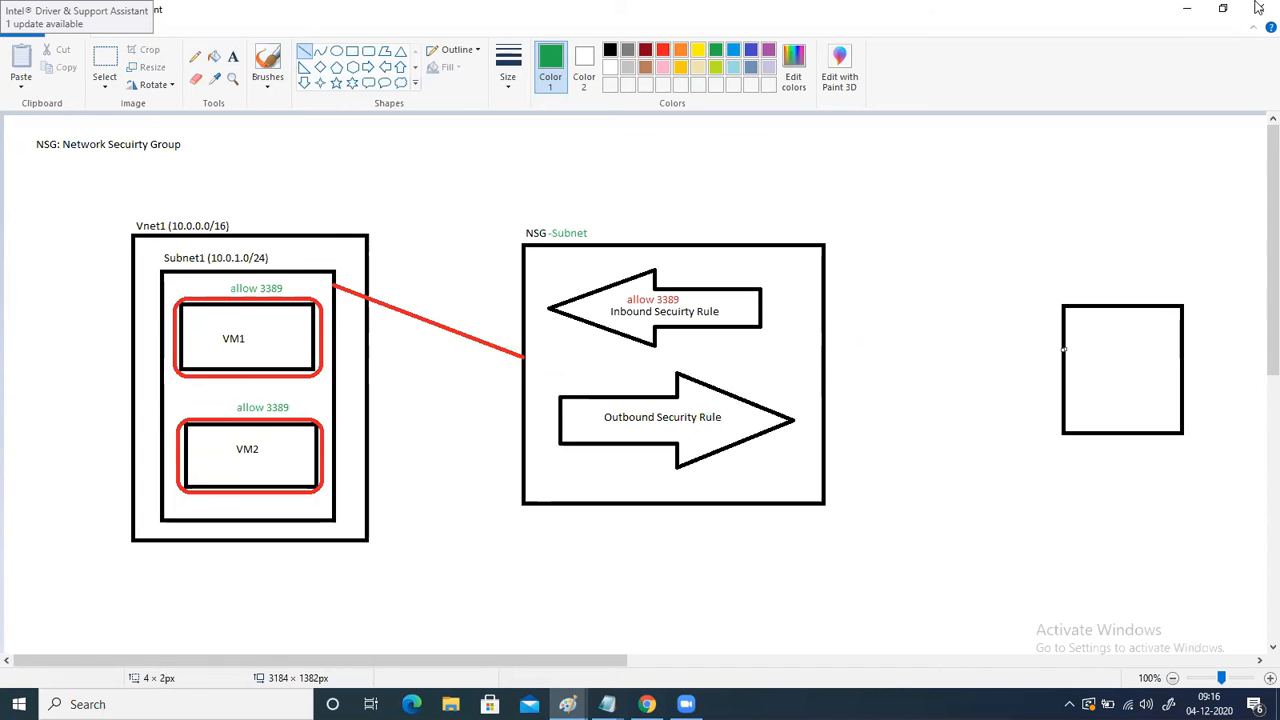
click(1186, 8)
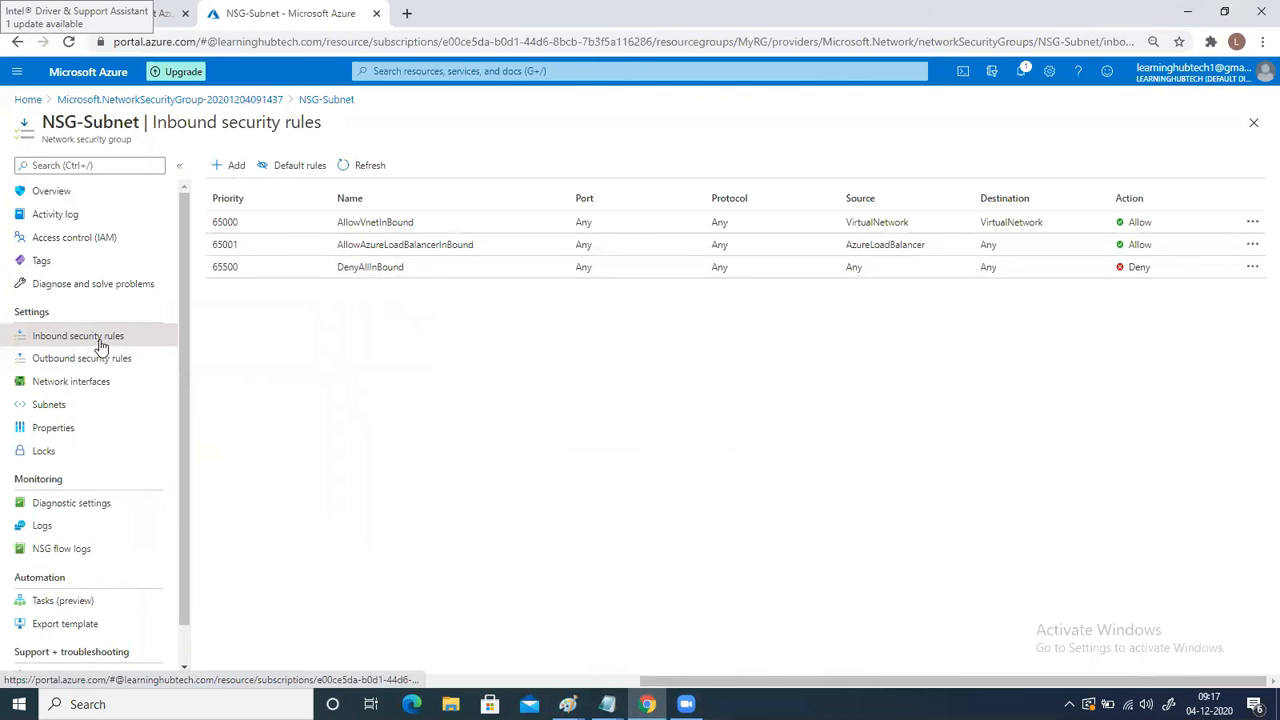
Step: Start a new NSG-Subnet inbound rule with source Any, checking the diagram for reference
click(228, 167)
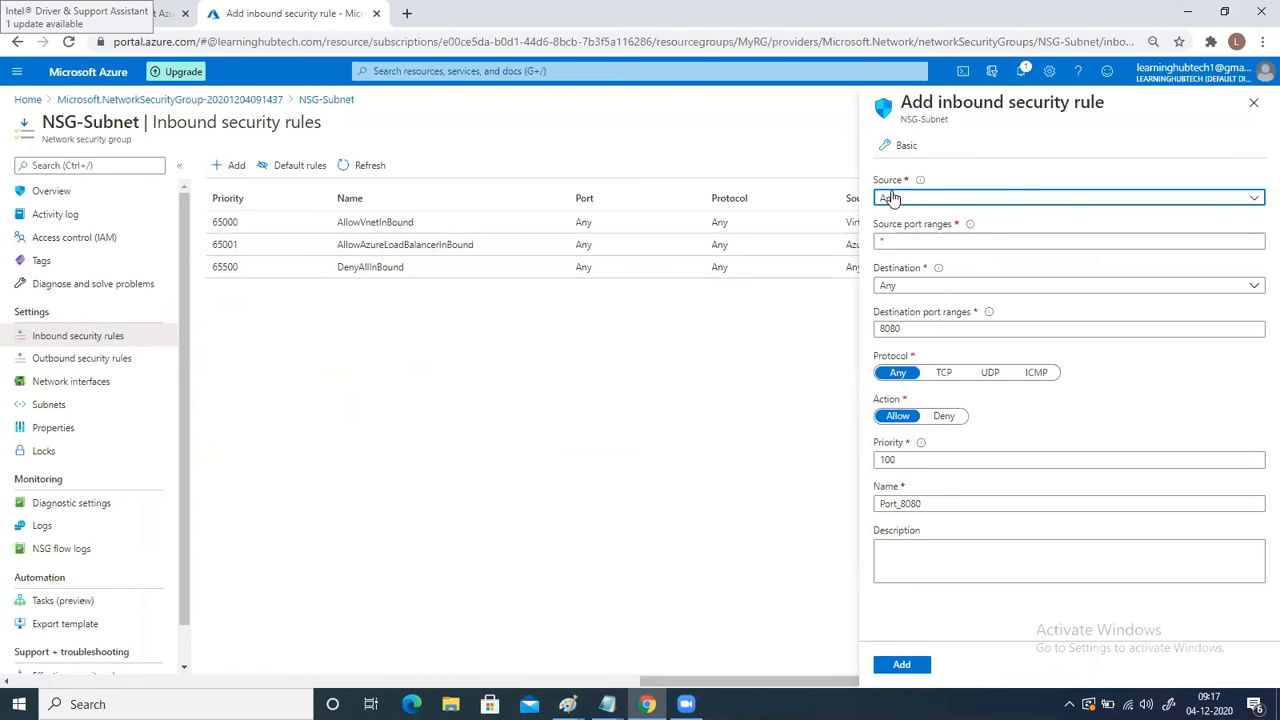
mouse_move(567, 704)
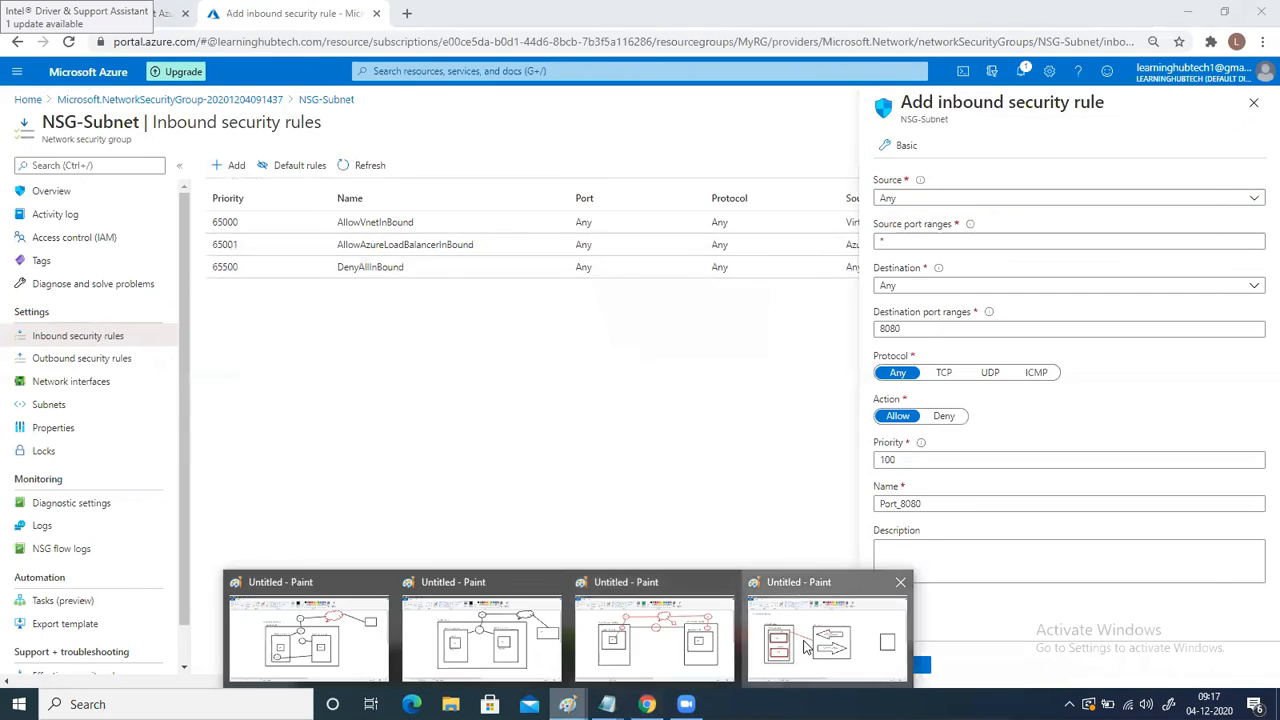
click(807, 648)
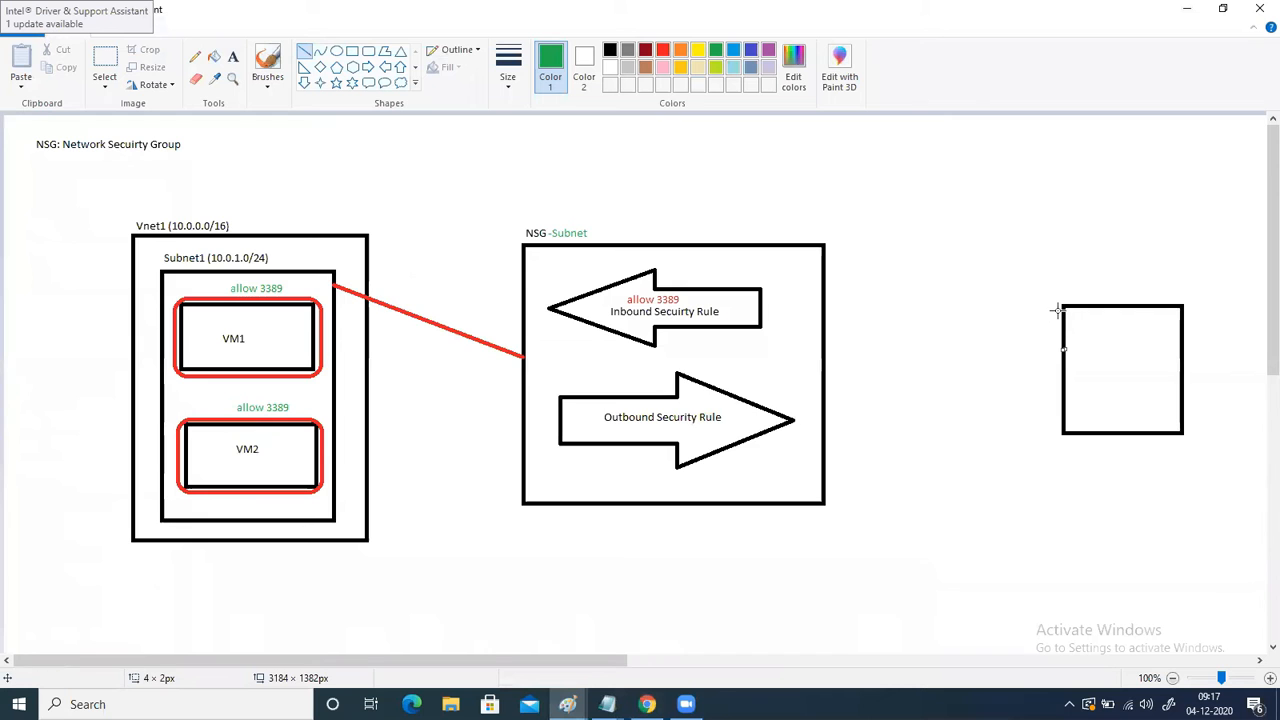
click(1187, 9)
click(988, 202)
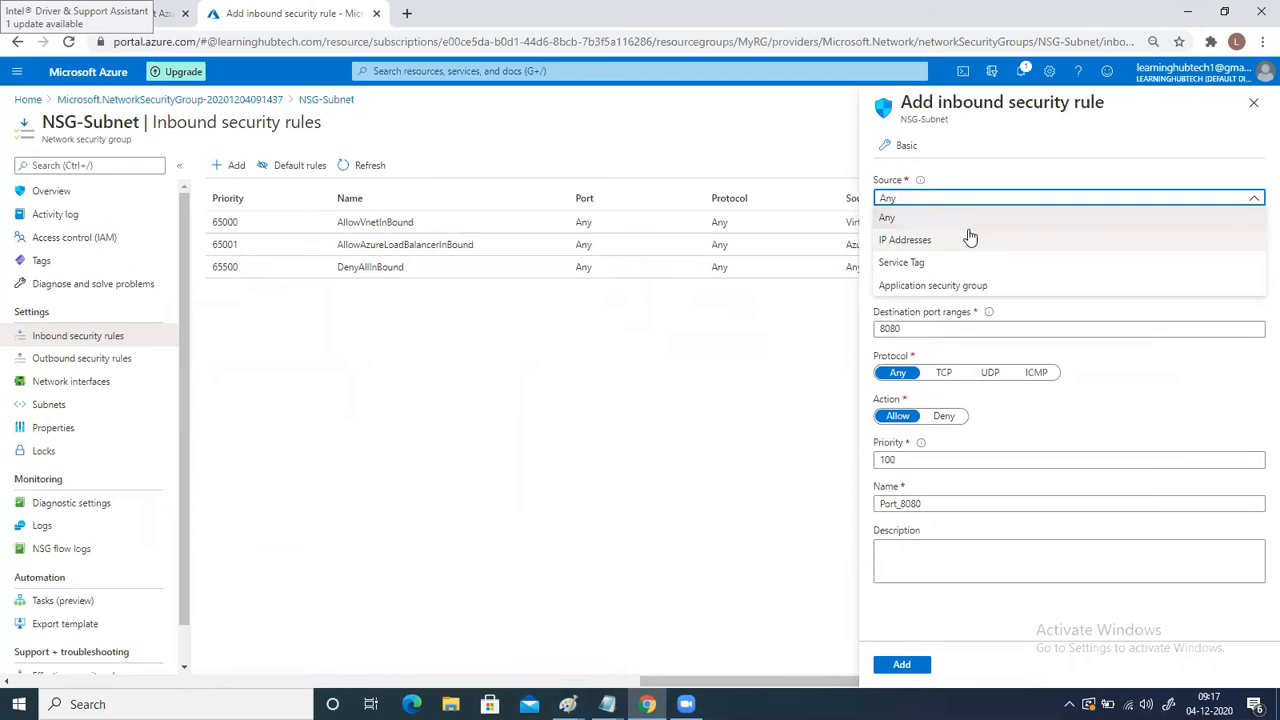
click(995, 175)
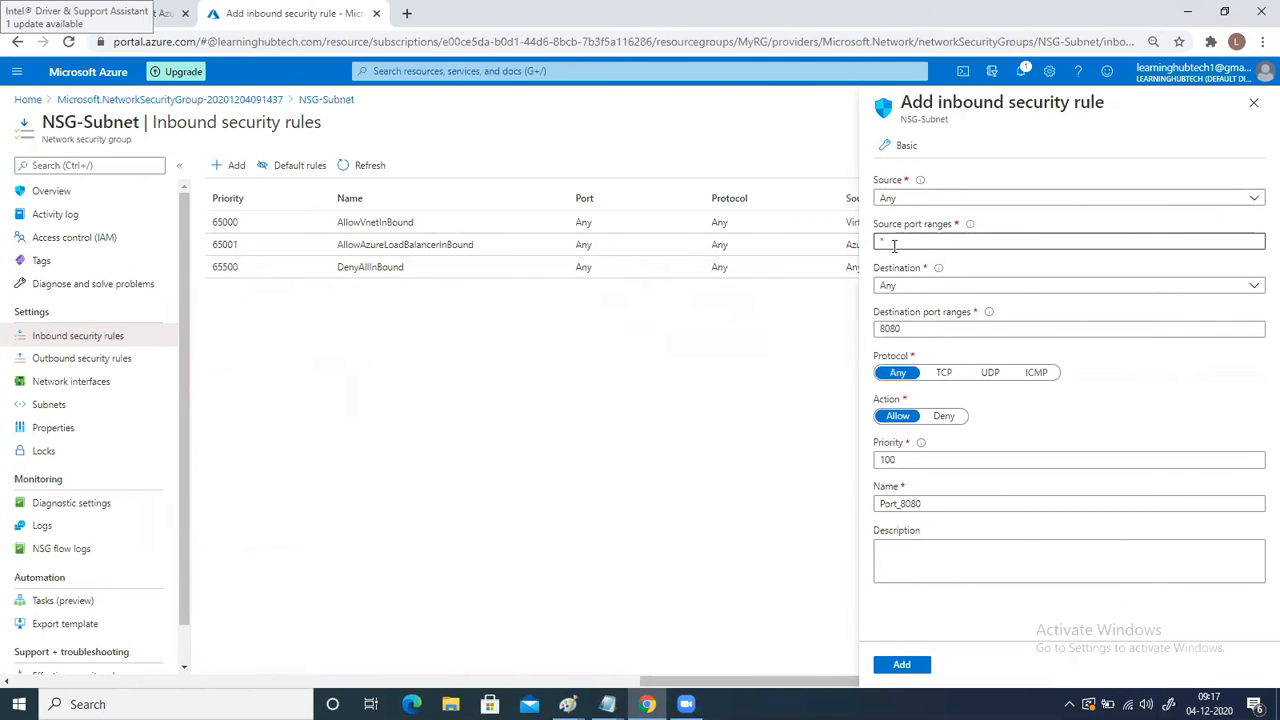
click(568, 704)
click(870, 657)
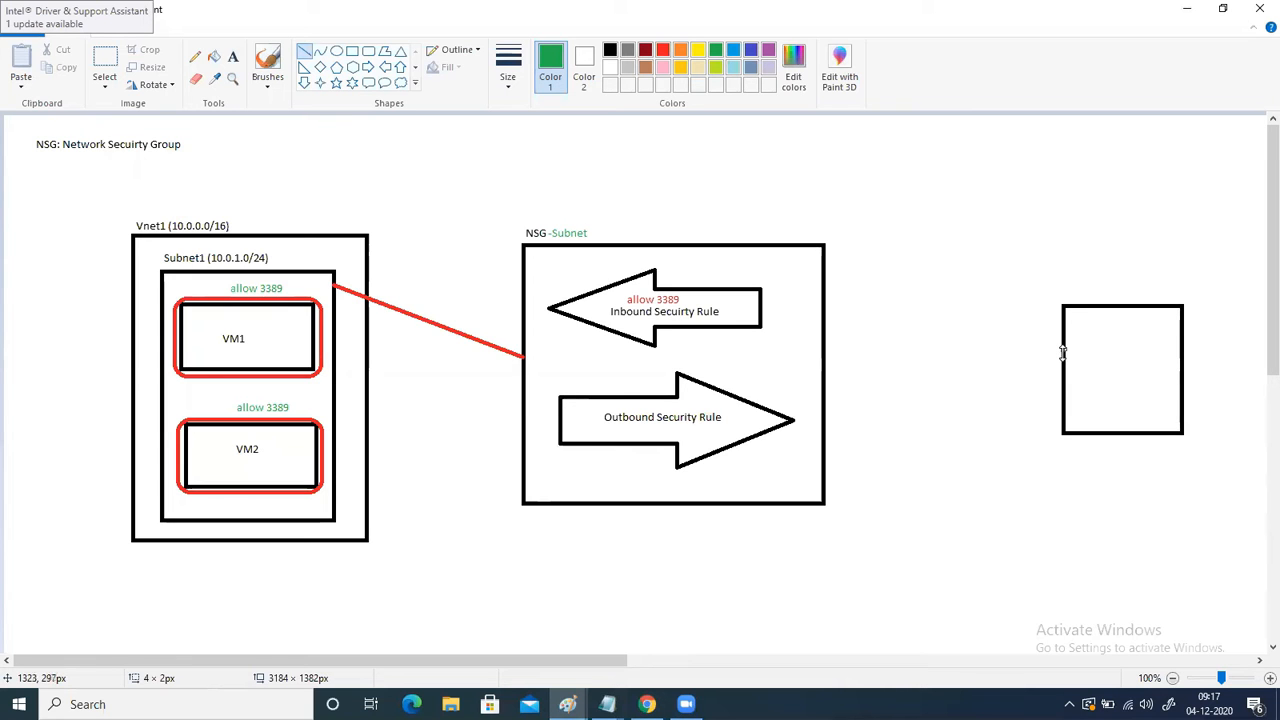
click(1187, 9)
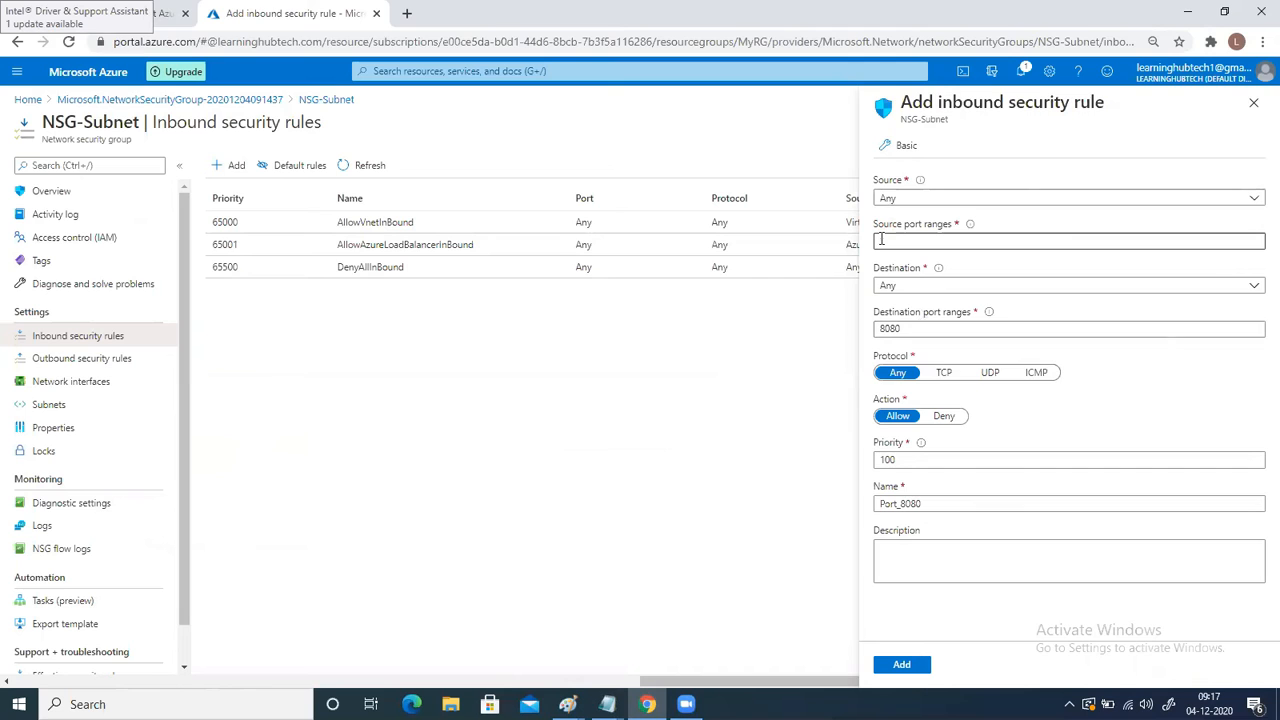
Step: Set destination port 3389, priority 200 and name Allow_3389, then add the rule
click(887, 199)
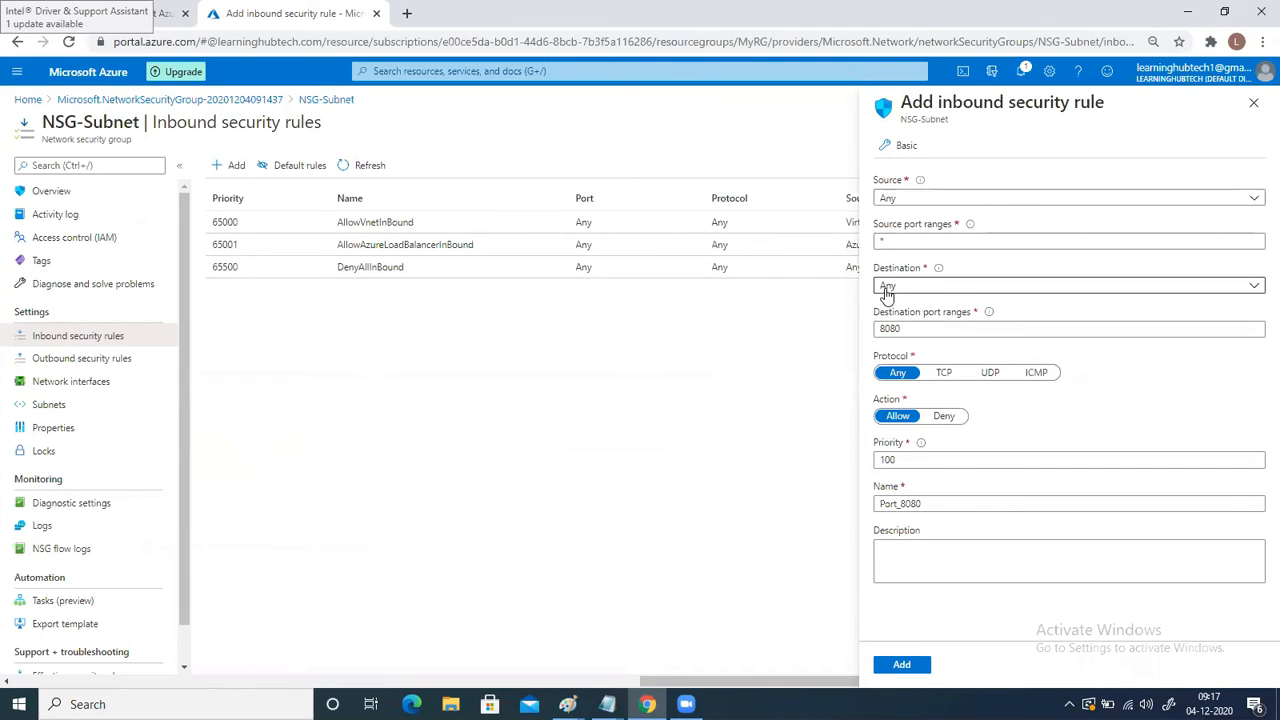
drag(906, 330, 870, 340)
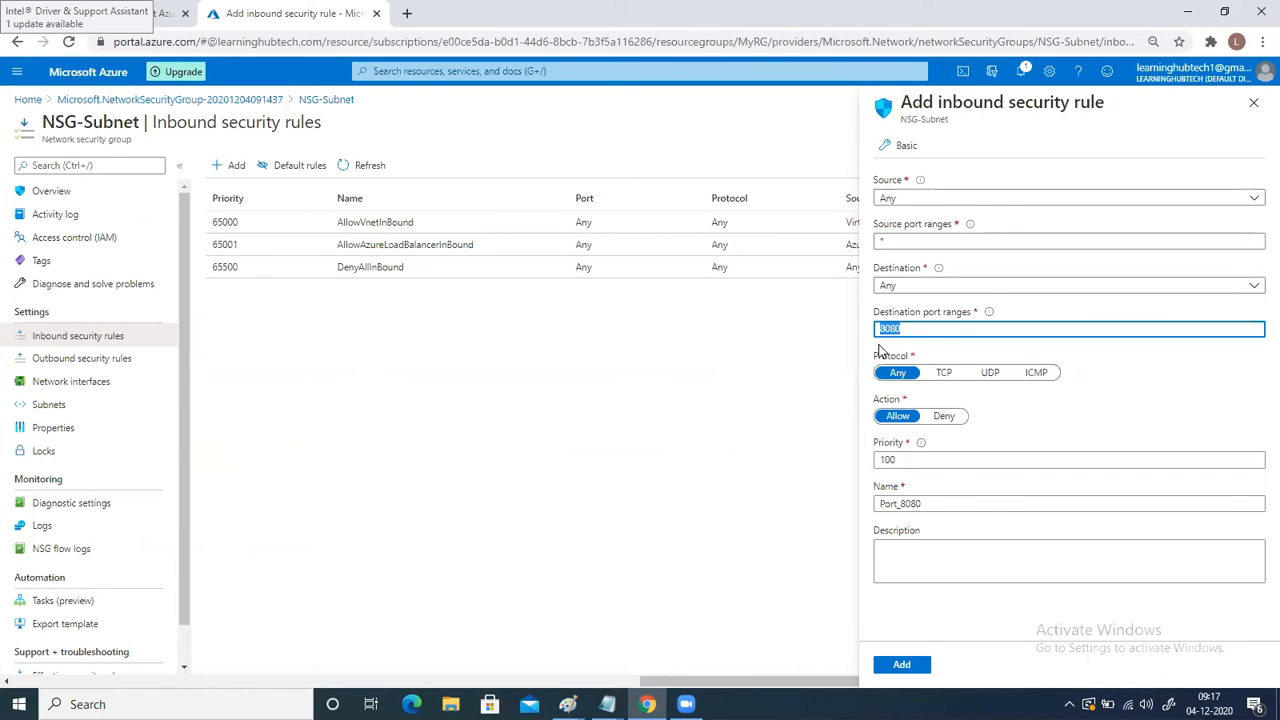
text(3389)
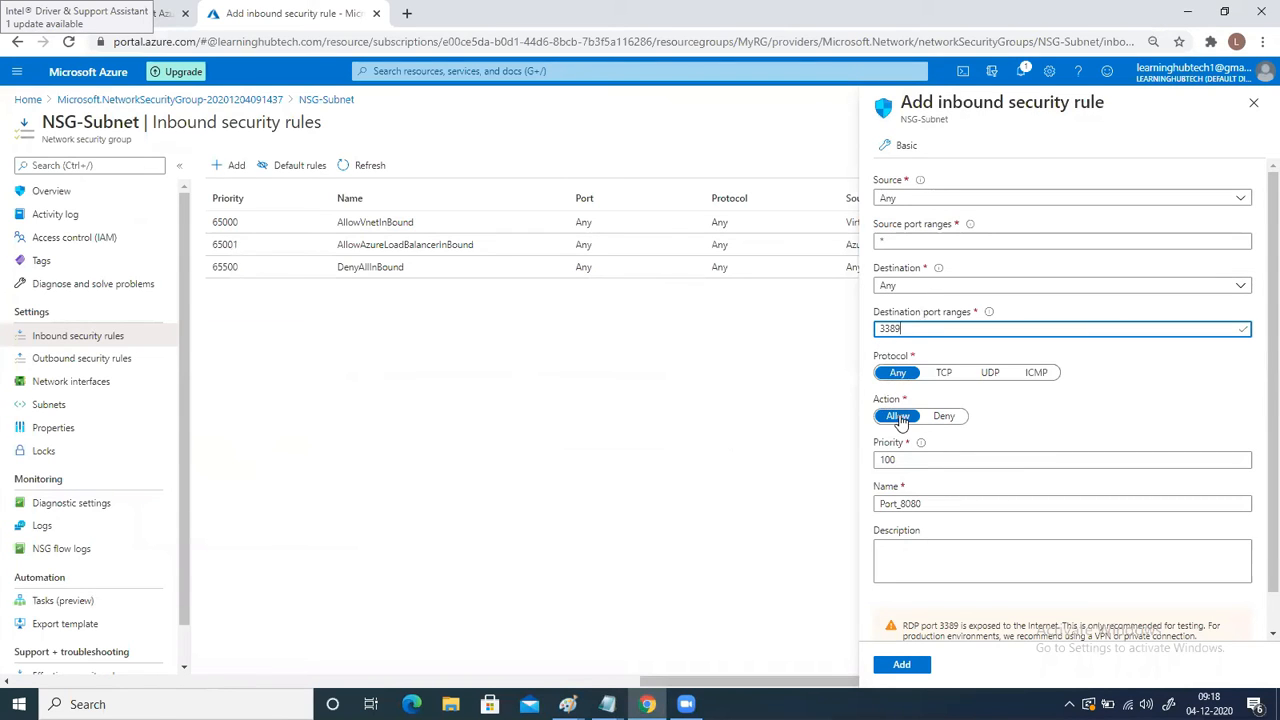
drag(905, 460, 861, 464)
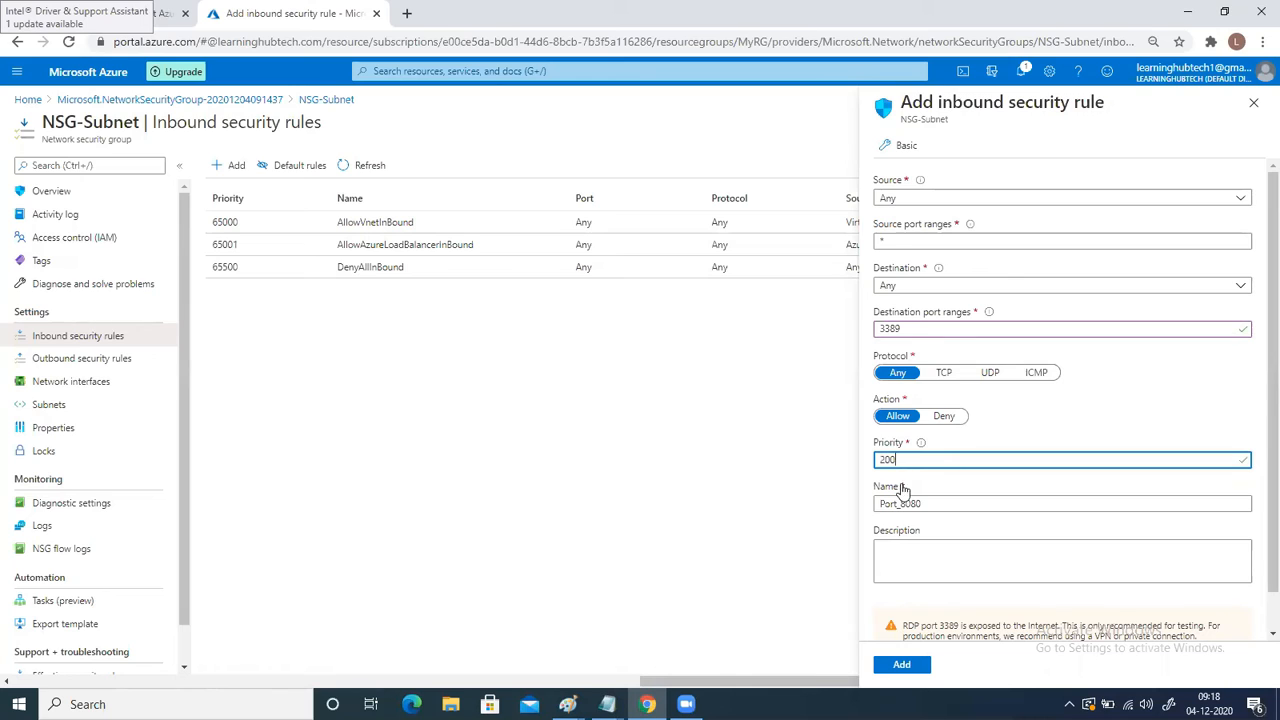
drag(934, 506, 856, 511)
text(Allow_3389)
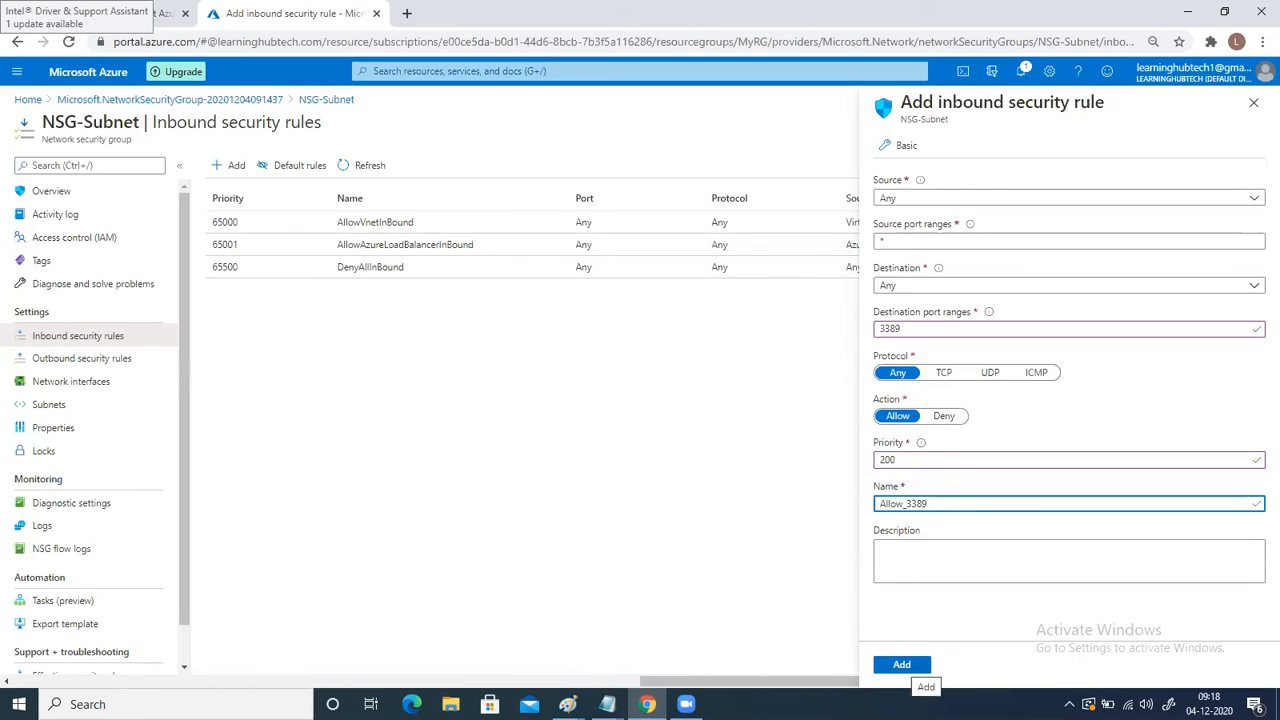
click(902, 665)
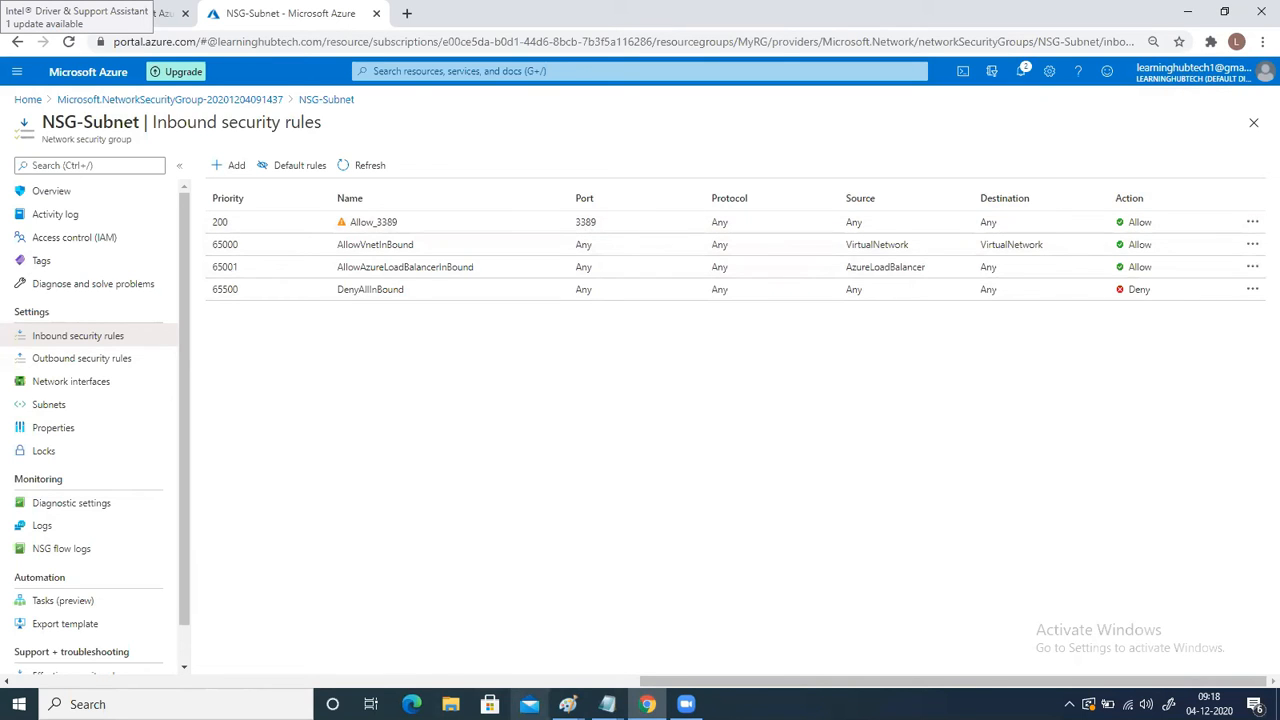
Step: Associate NSG-Subnet with VNet1's Subnet1 (10.0.1.0/24), checking the diagram before and after
mouse_move(567, 704)
click(828, 630)
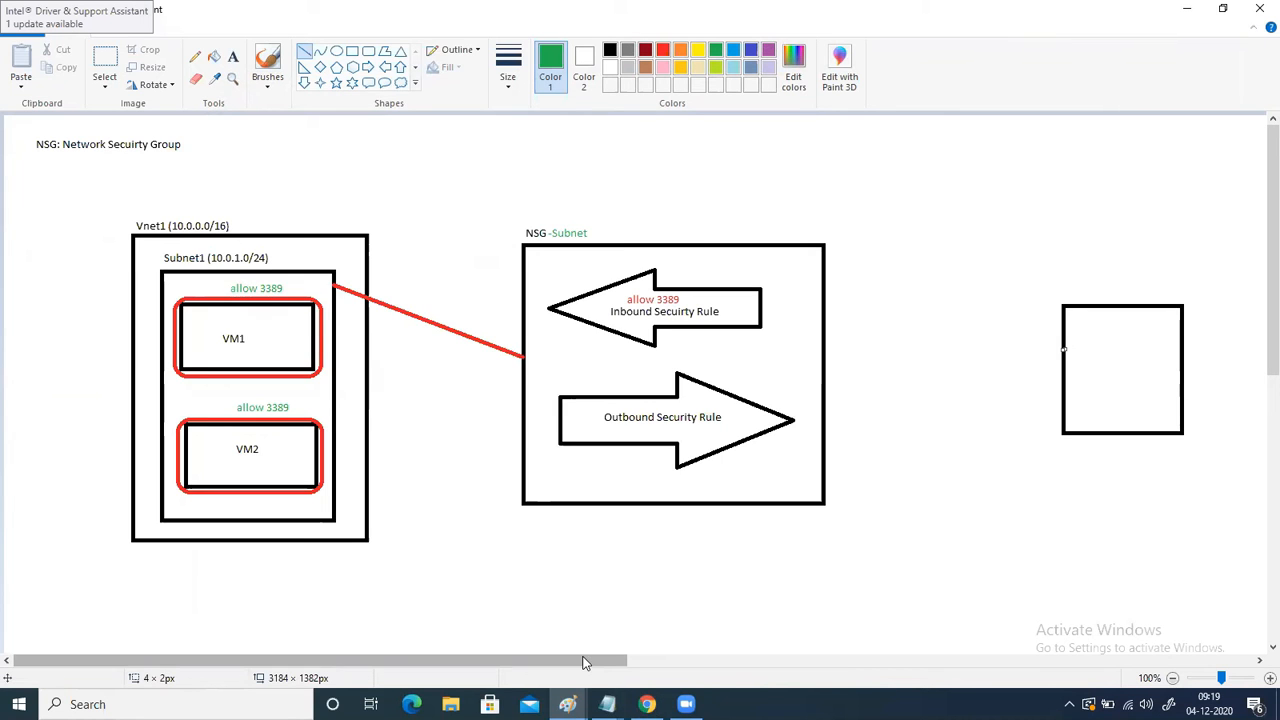
key(alt+Tab)
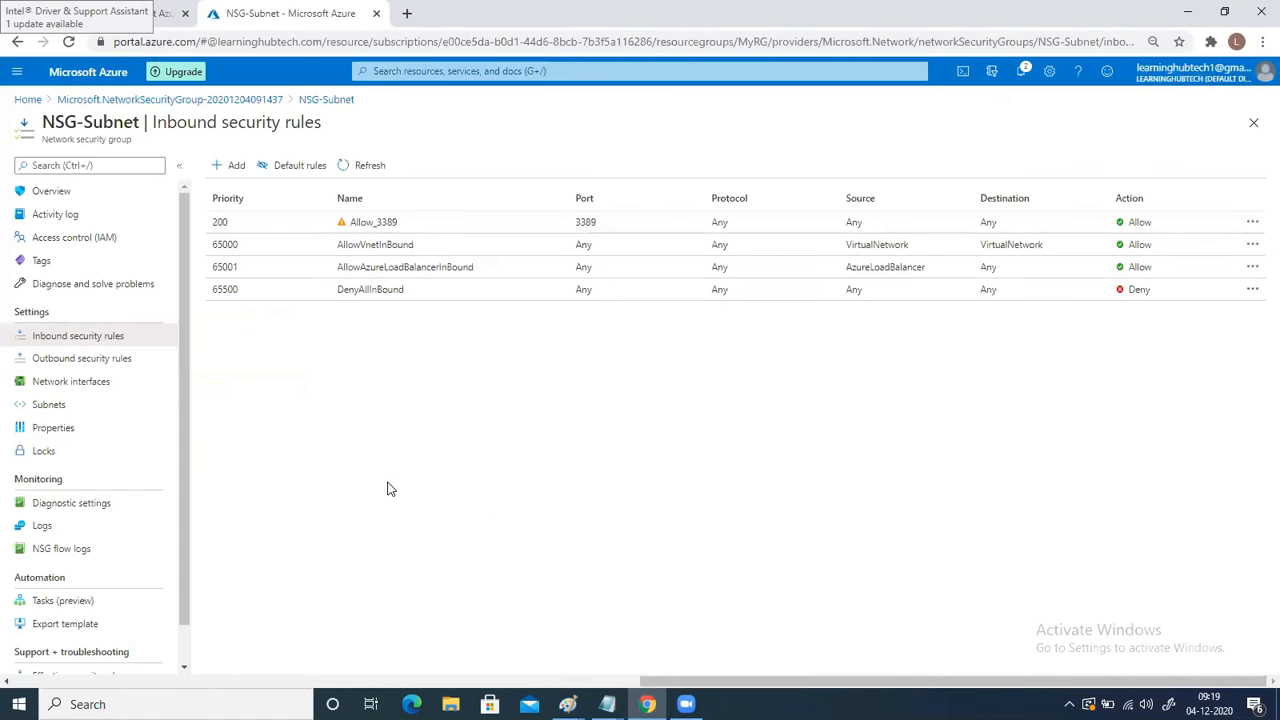
click(48, 410)
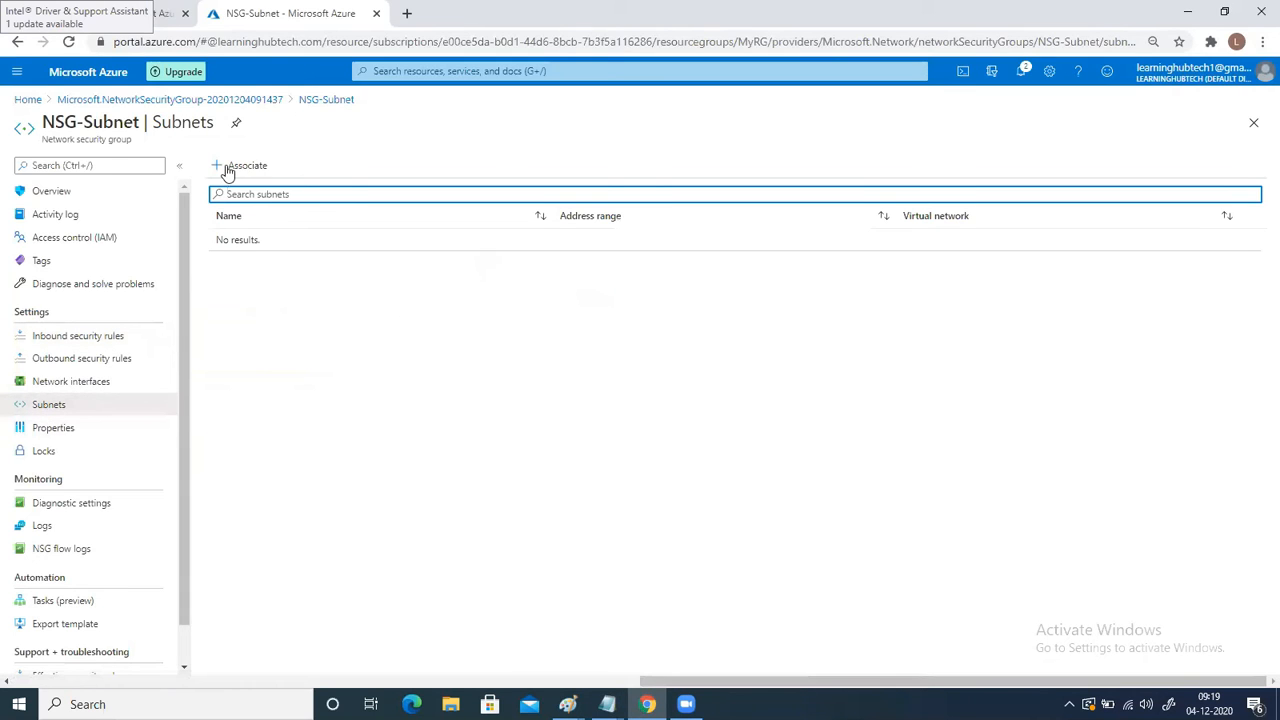
click(228, 168)
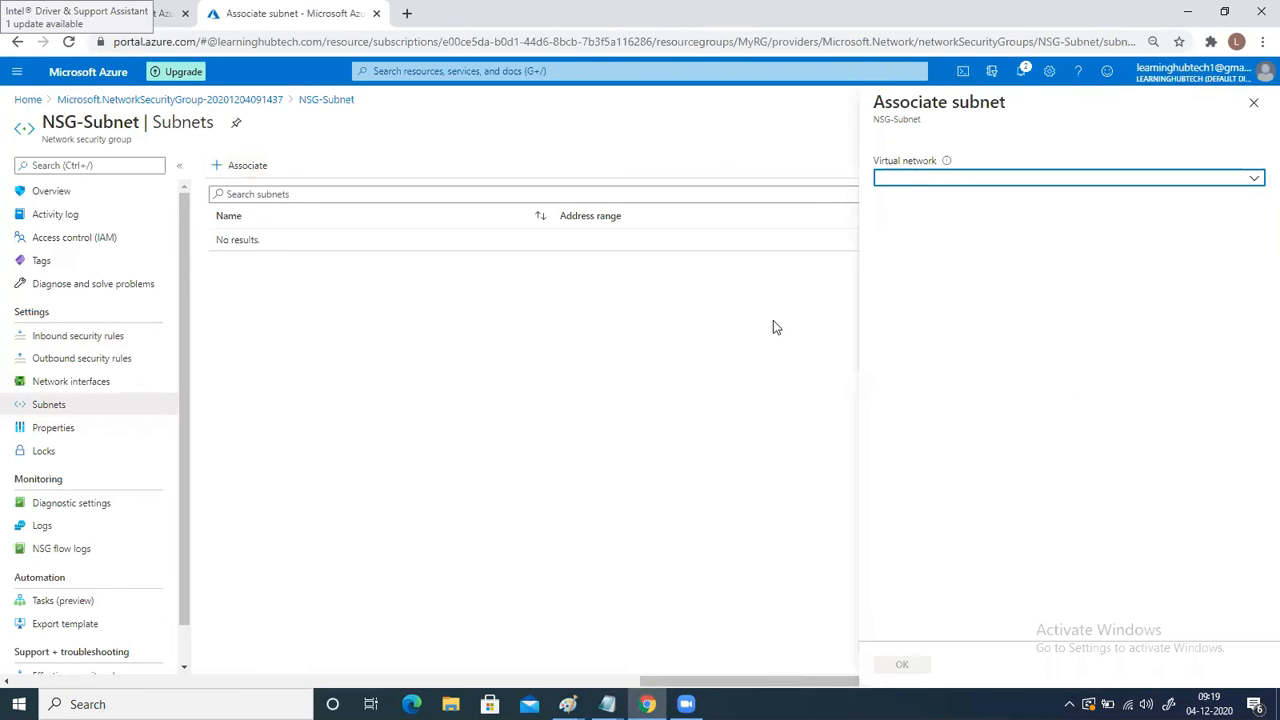
click(955, 180)
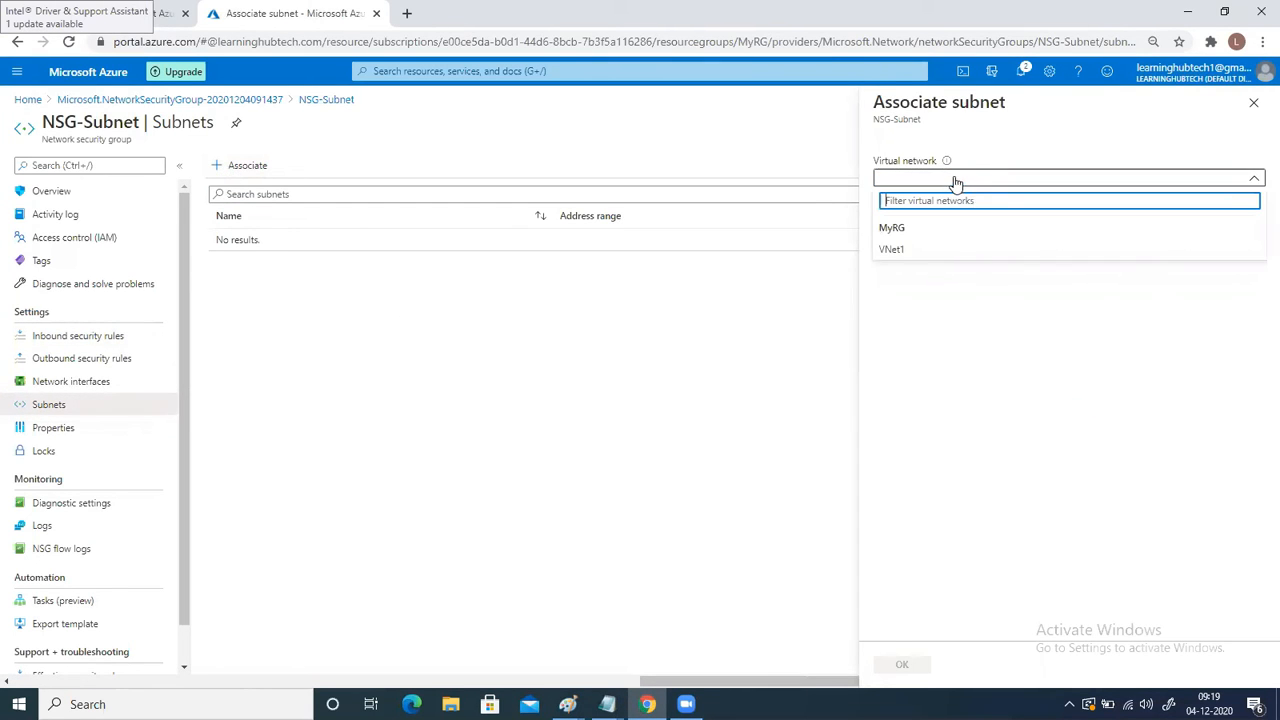
click(893, 252)
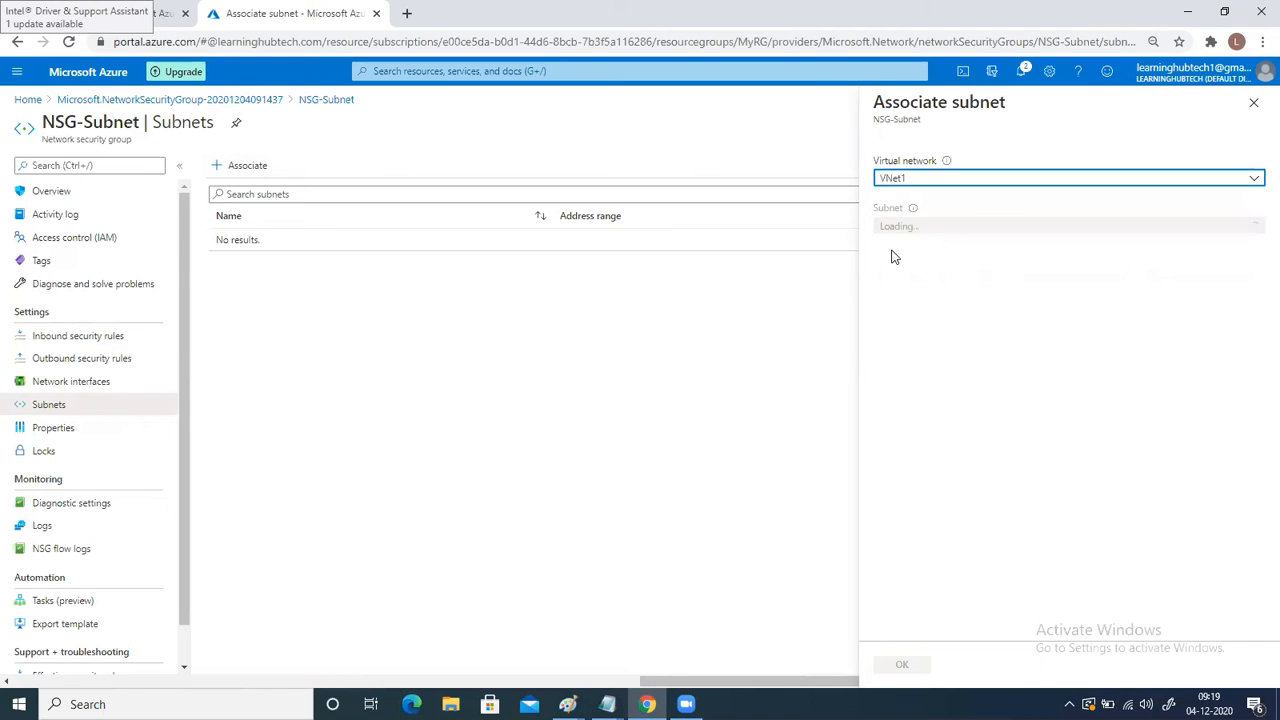
click(1132, 227)
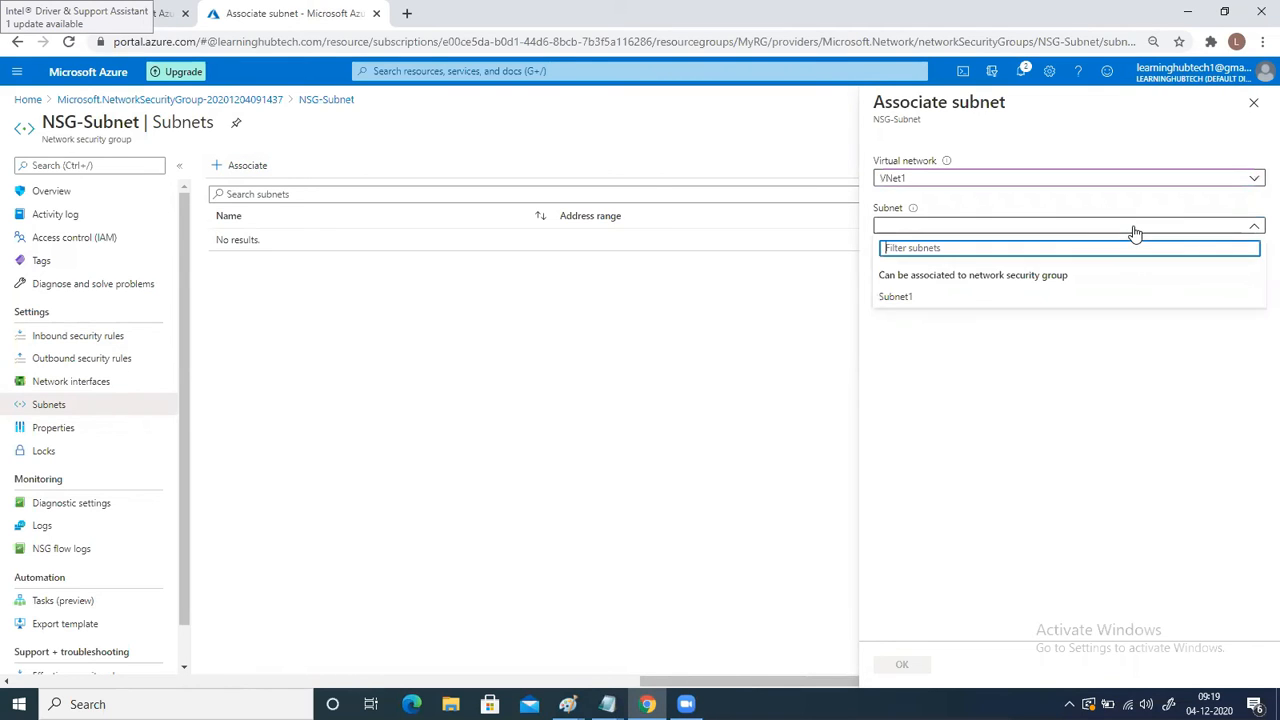
click(894, 298)
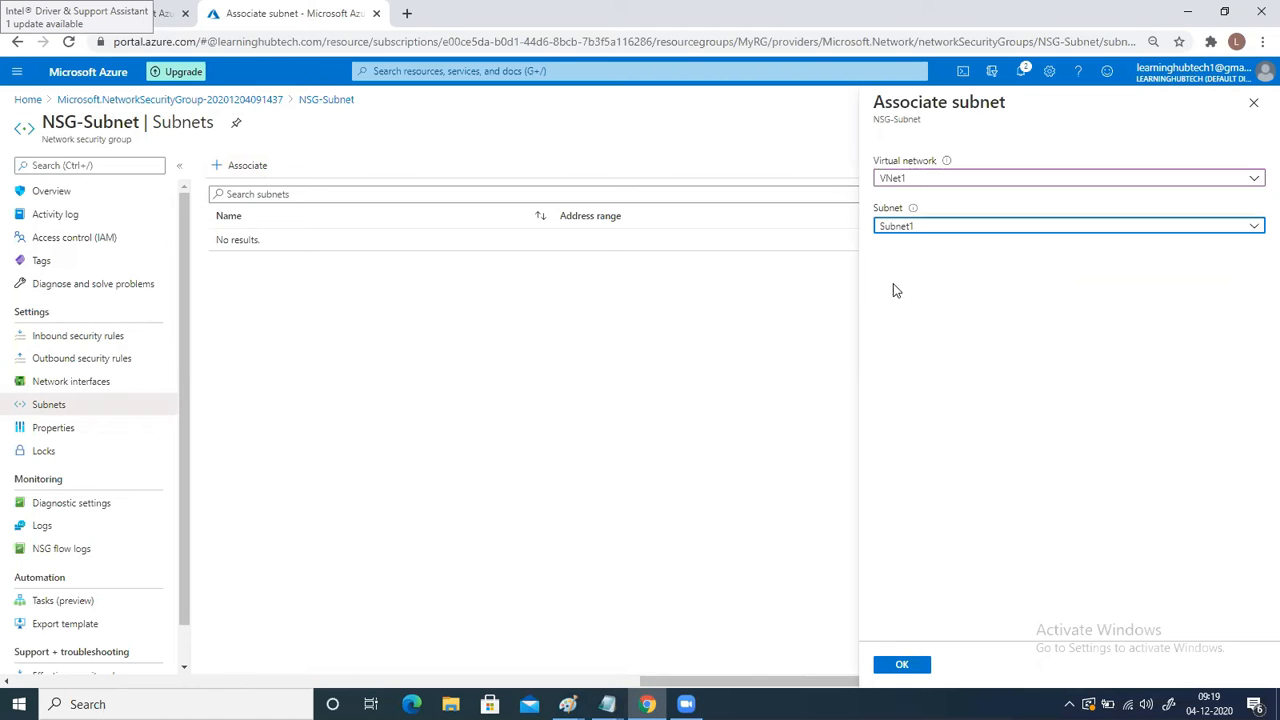
click(903, 664)
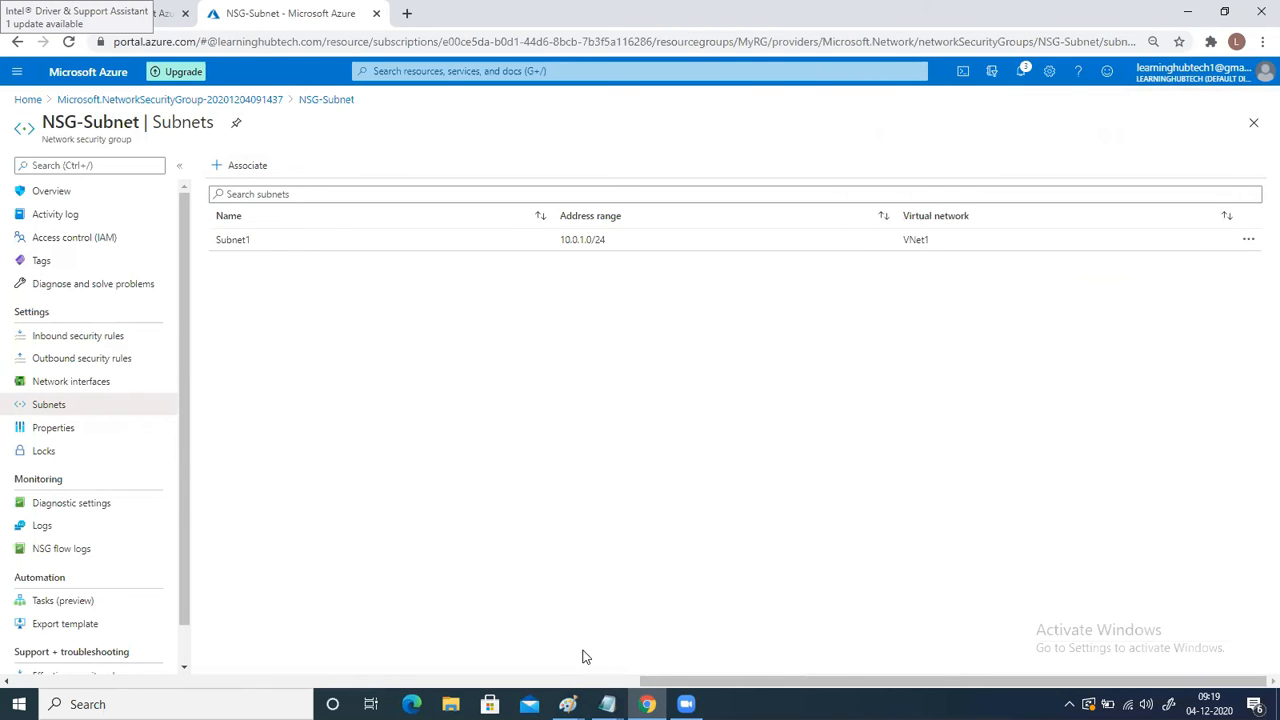
key(alt+Tab)
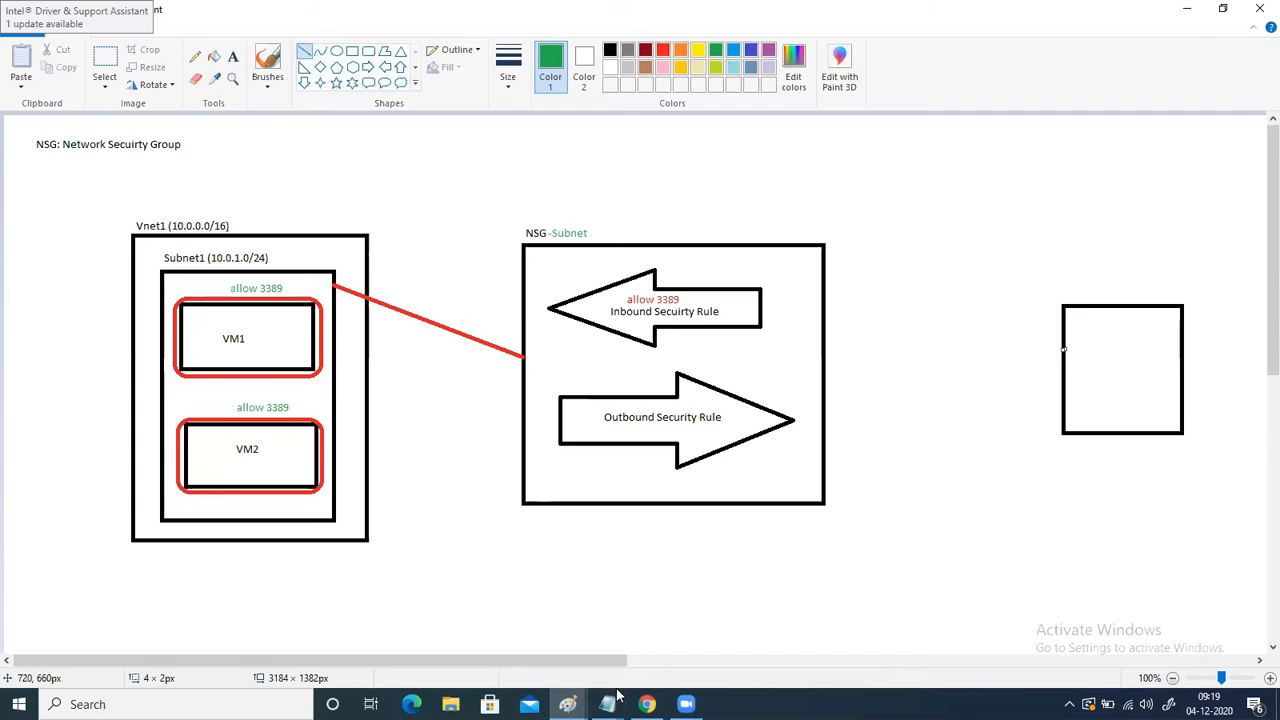
Step: Inspect VM1's Networking inbound rules, including Allow_3389 at priority 200
click(647, 704)
click(388, 73)
click(471, 276)
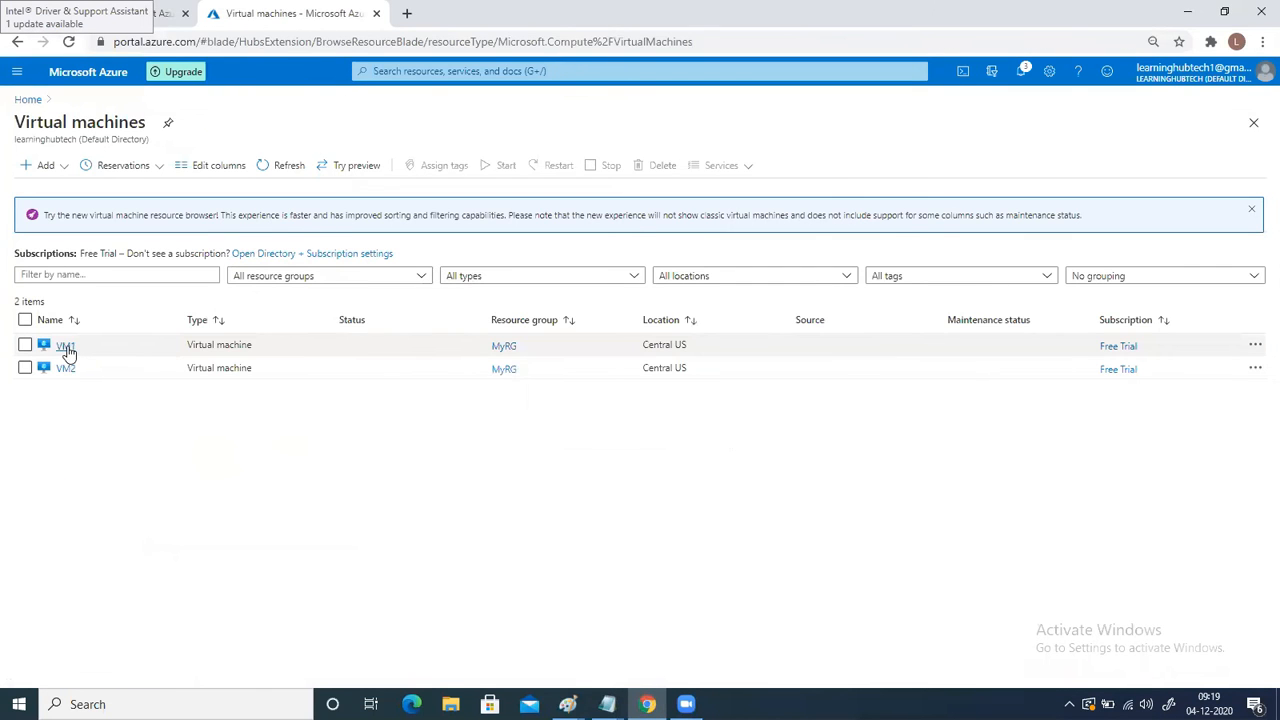
click(65, 346)
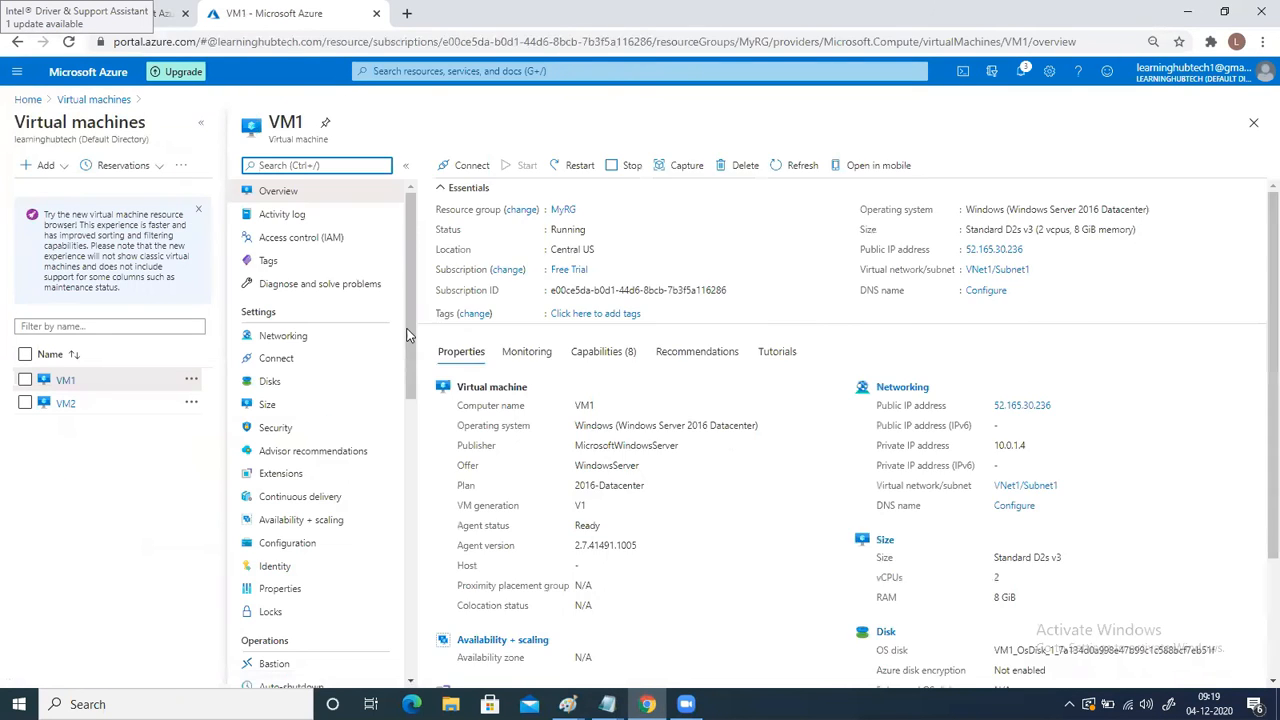
click(279, 340)
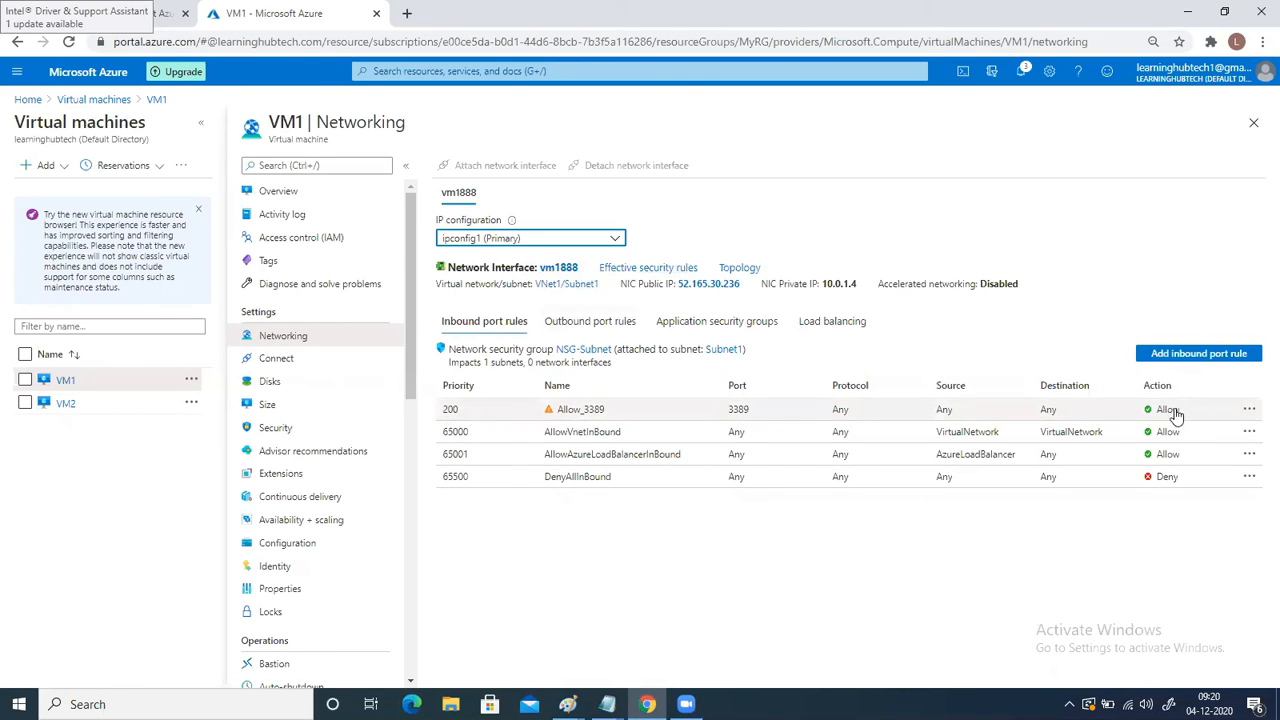
Step: Review VM2's networking details, then bring the NSG diagram to the front
click(65, 403)
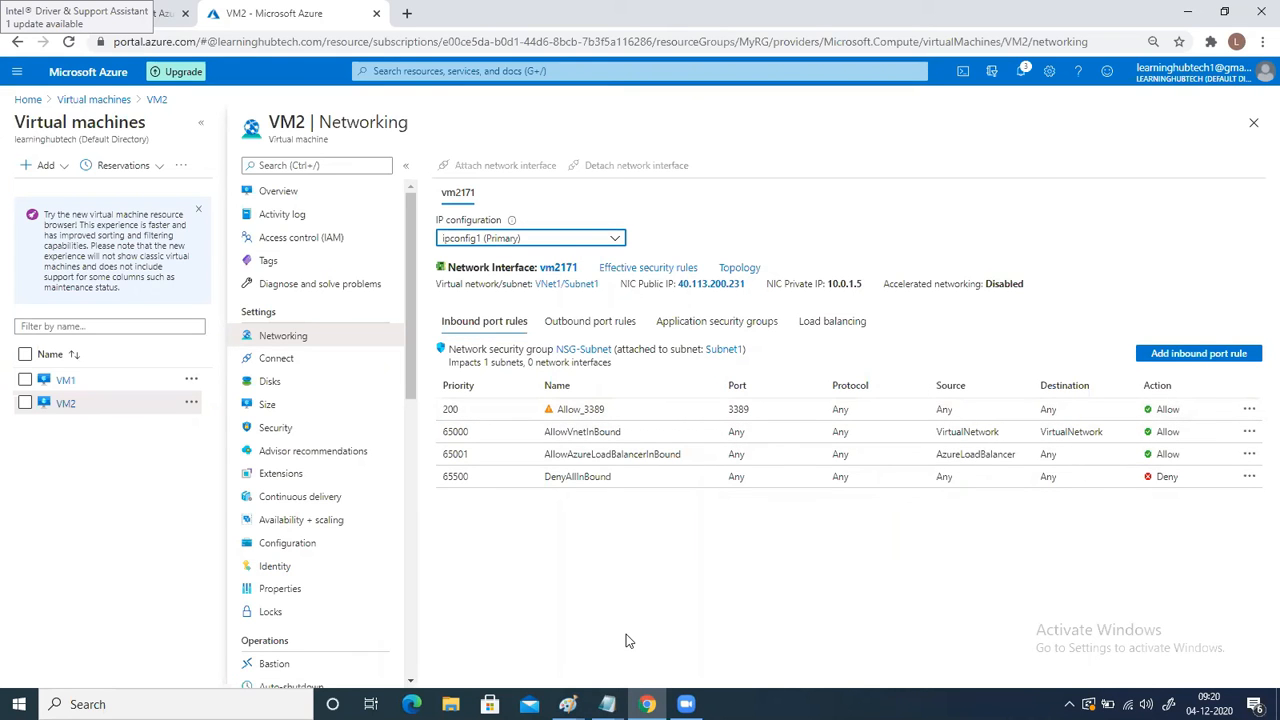
click(568, 704)
click(510, 632)
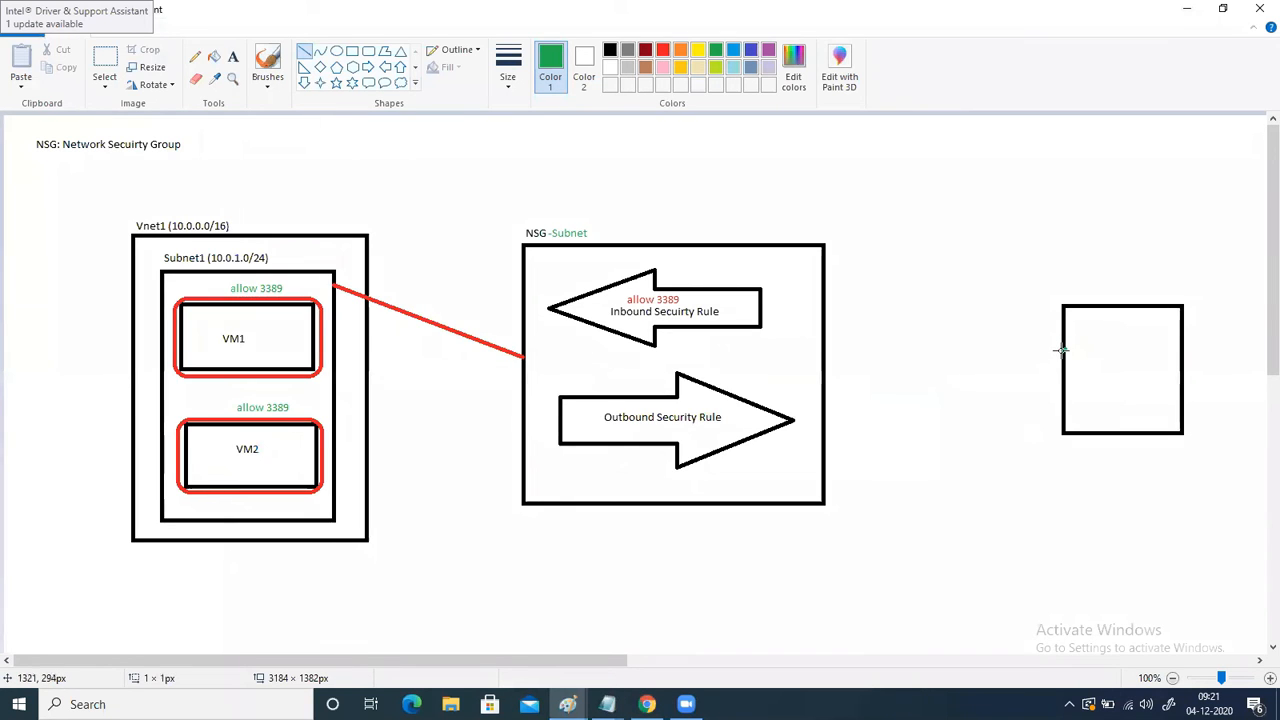
mouse_move(1057, 350)
mouse_down()
mouse_move(889, 383)
mouse_move(771, 223)
mouse_move(678, 397)
mouse_up()
drag(662, 522, 897, 330)
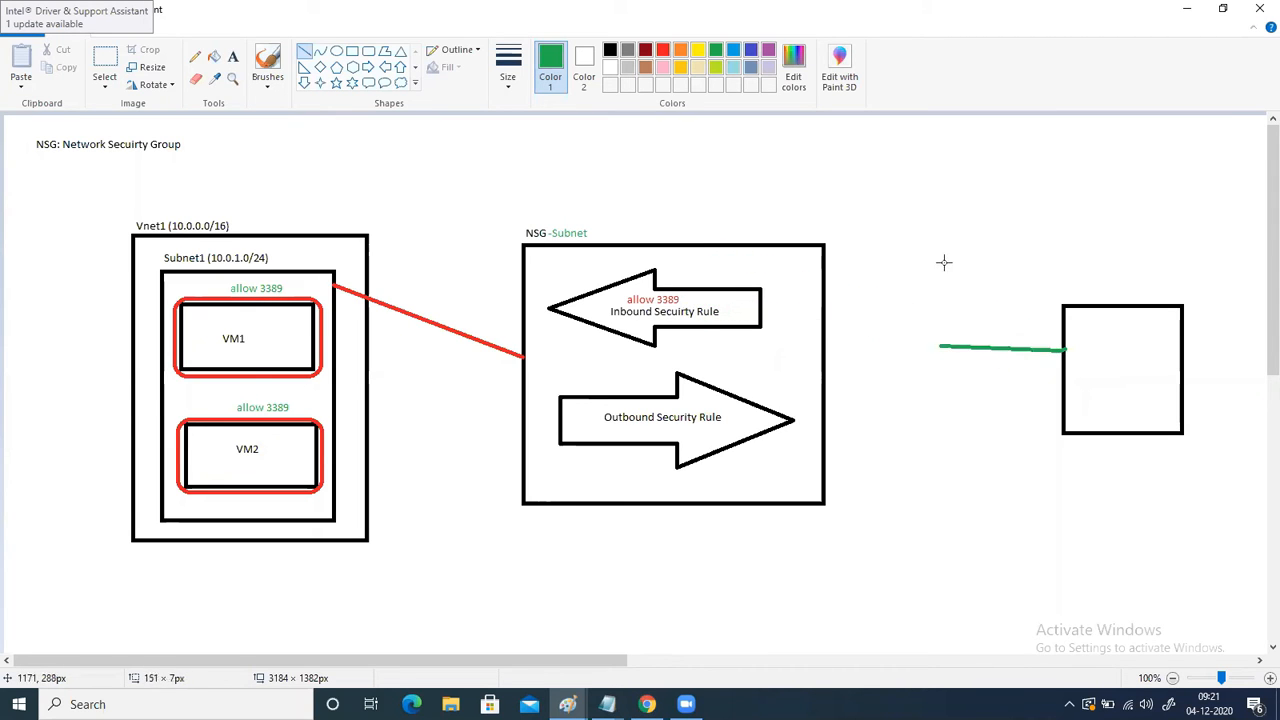
drag(991, 355, 410, 289)
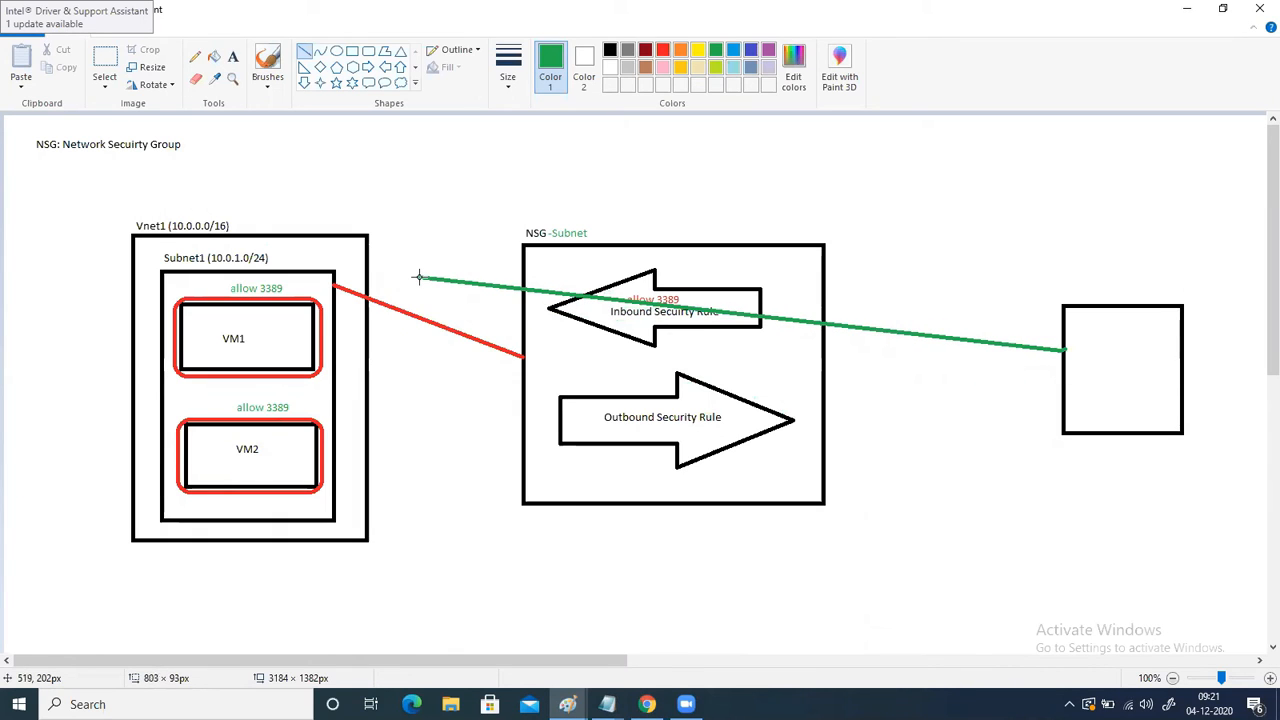
drag(419, 276, 715, 254)
drag(747, 352, 1063, 349)
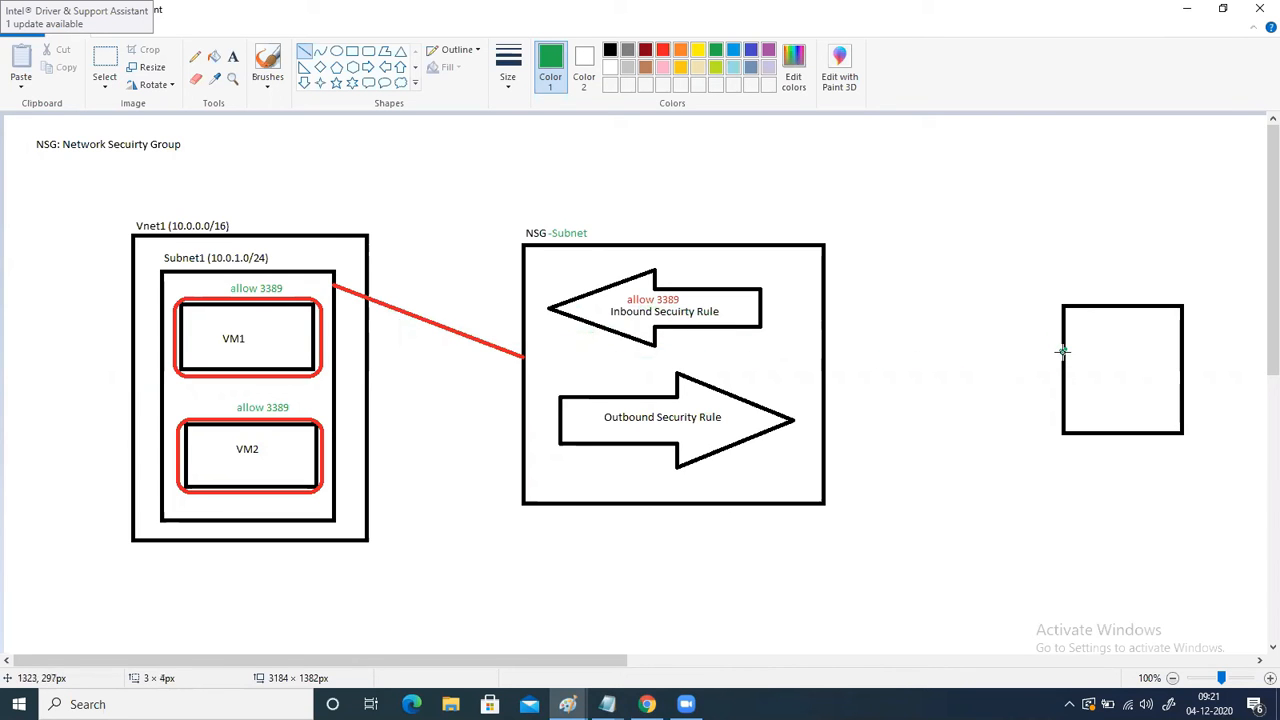
click(1106, 443)
Step: Download VM1's RDP file and connect, cancelling at the credentials prompt
click(1189, 14)
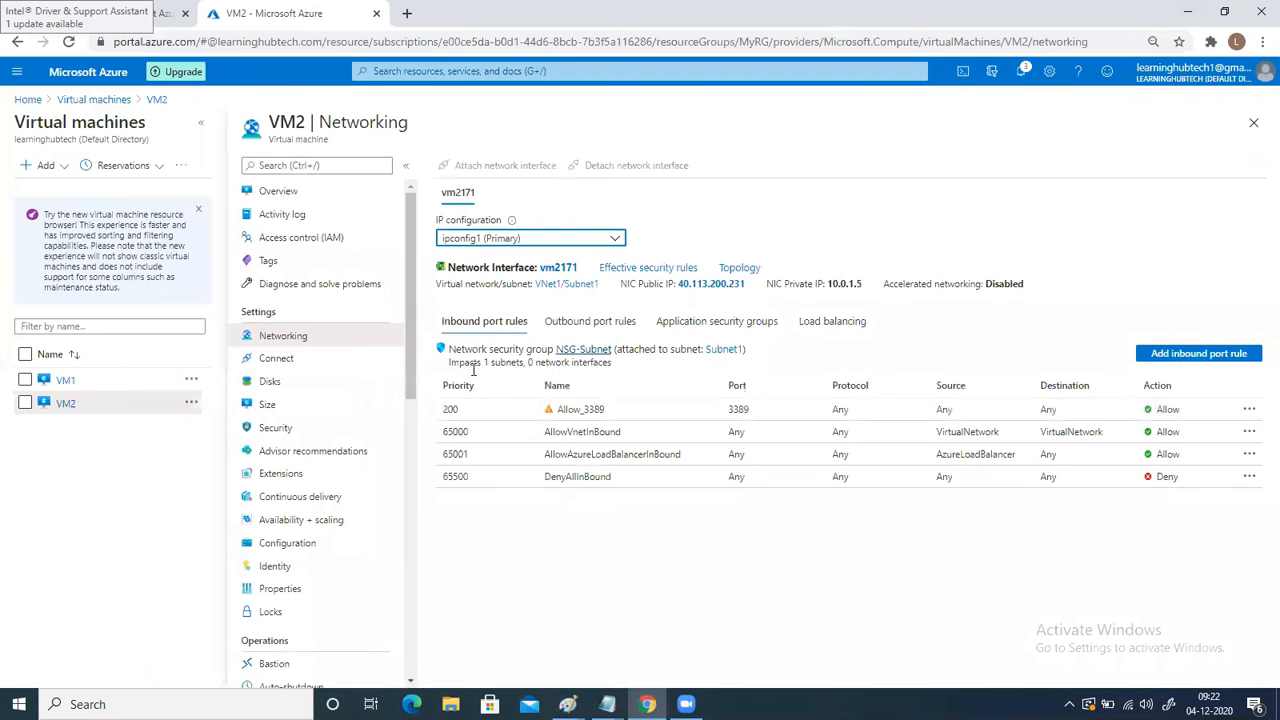
click(62, 380)
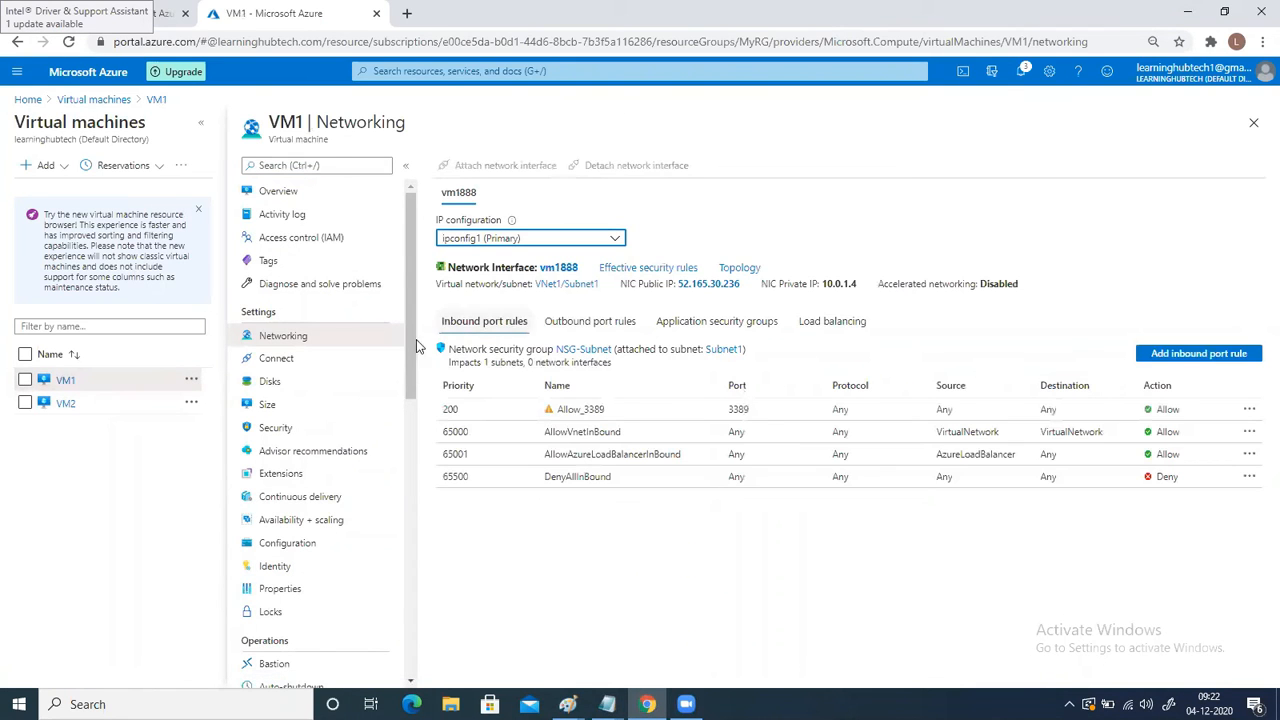
click(320, 191)
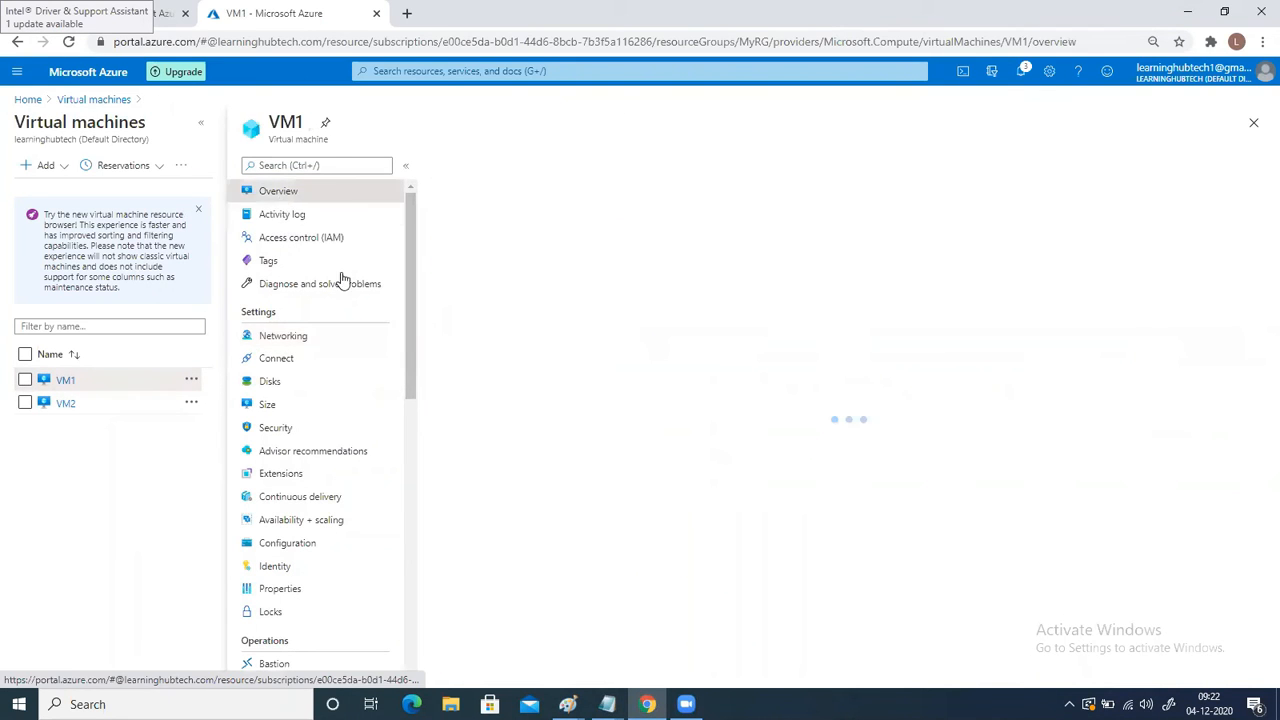
click(466, 165)
click(462, 191)
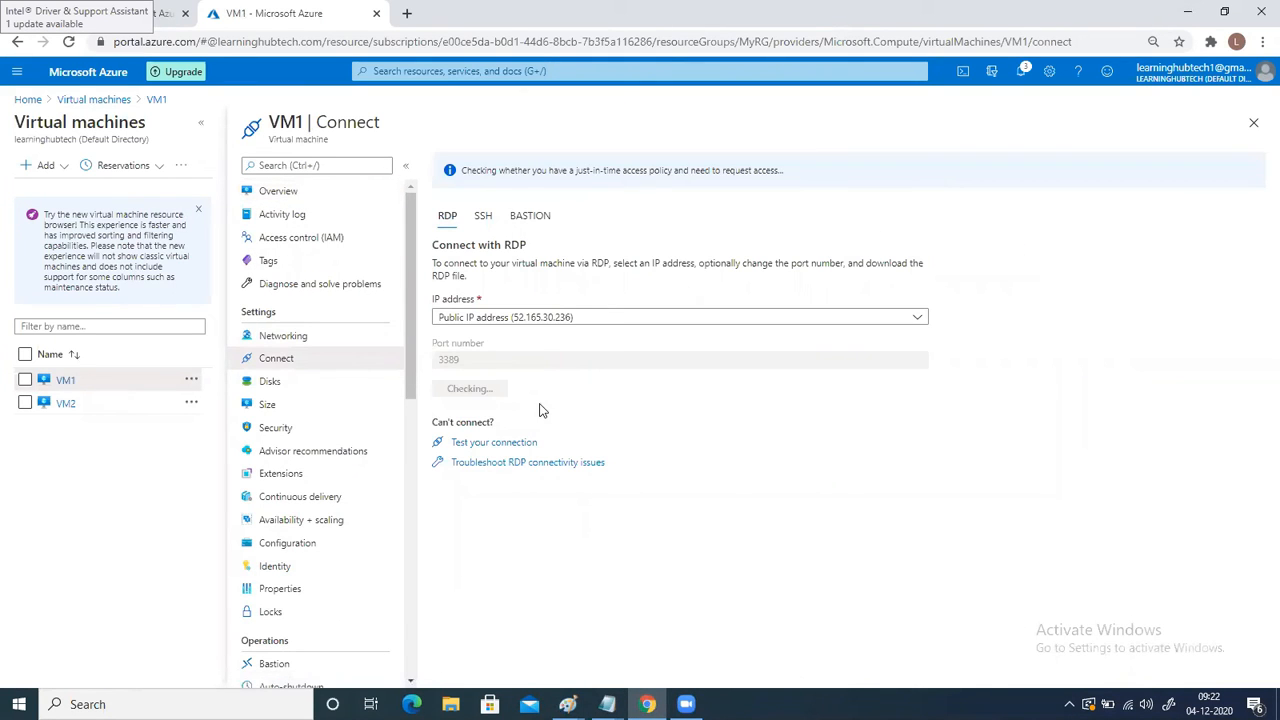
click(521, 390)
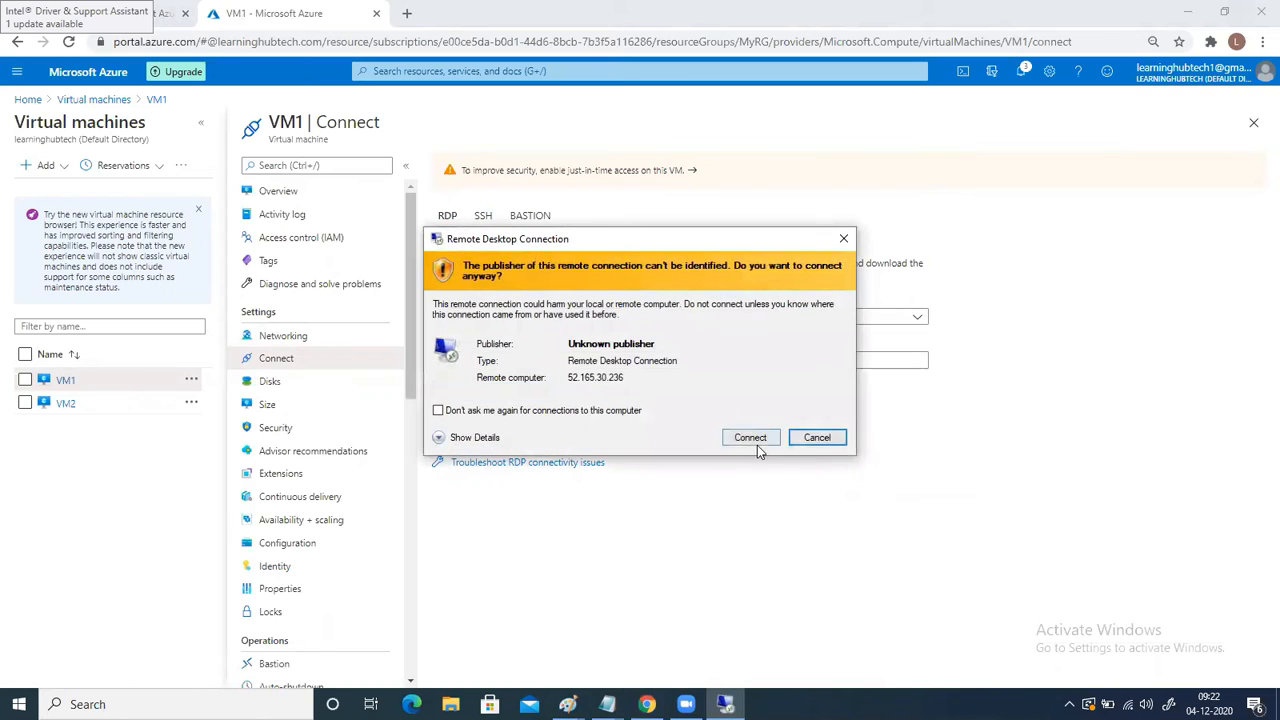
click(752, 440)
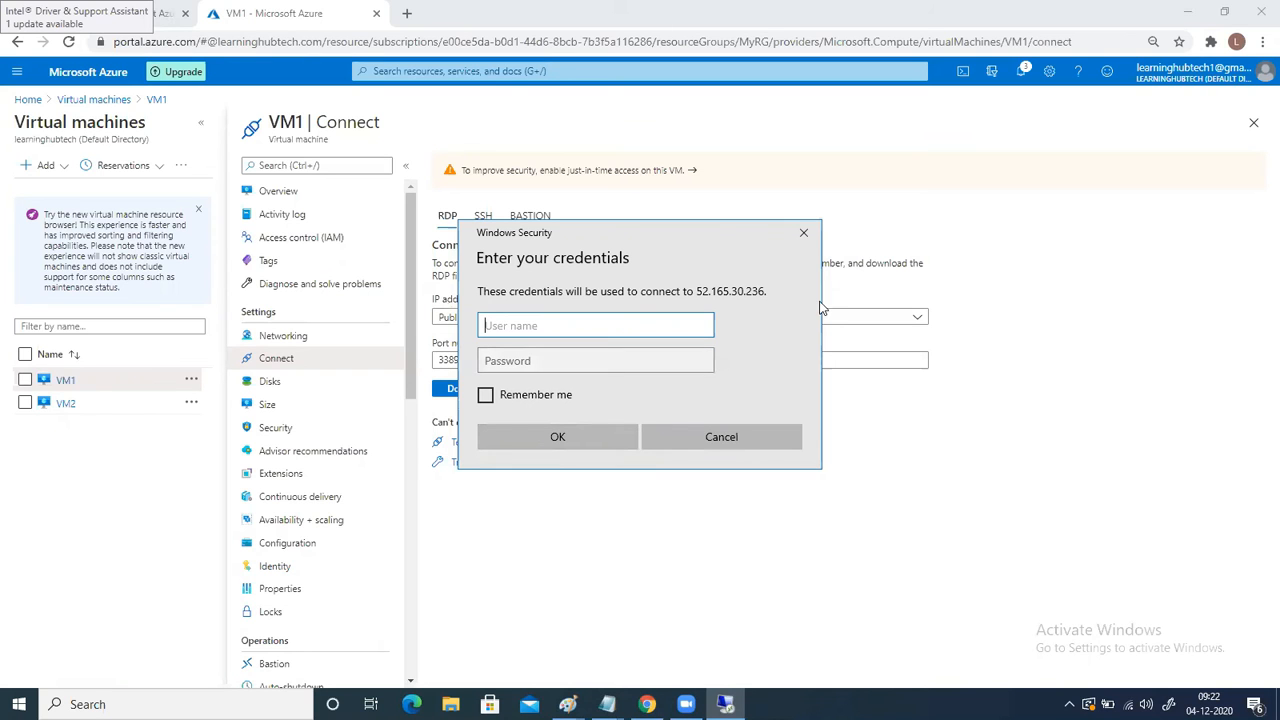
click(803, 232)
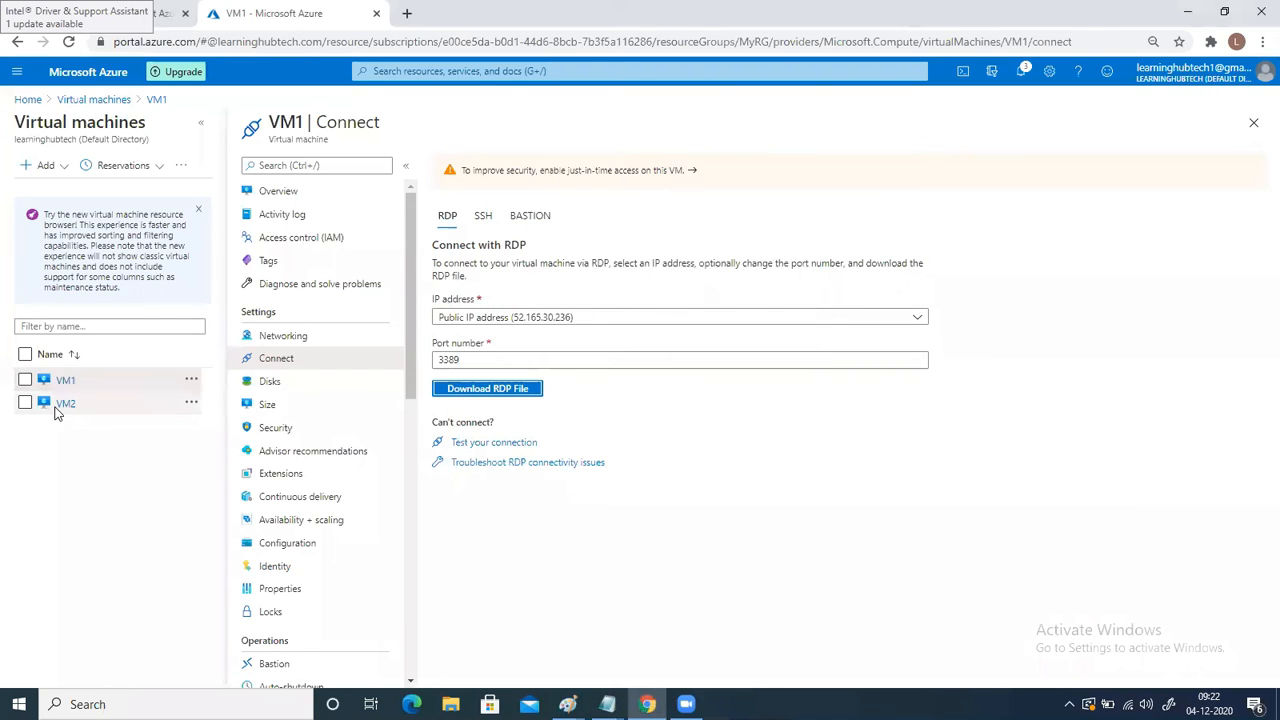
Step: Do the same RDP test for VM2, then bring the Paint diagram back
click(63, 405)
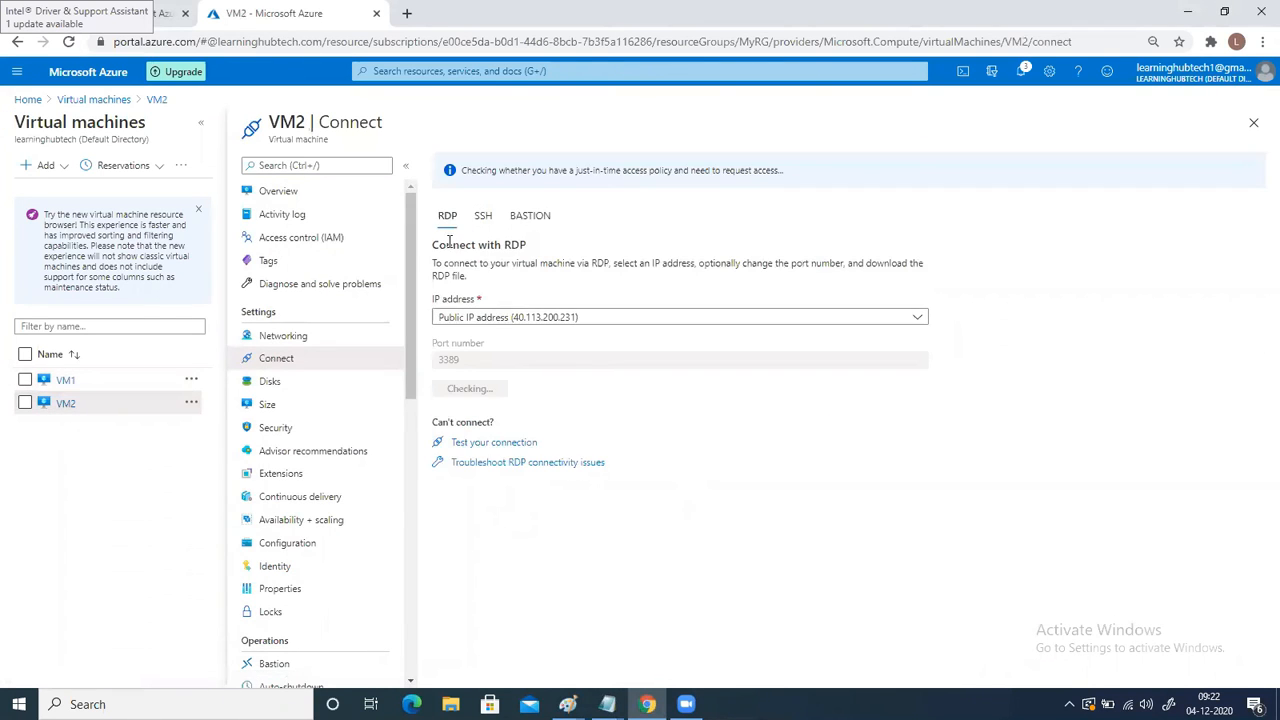
click(476, 392)
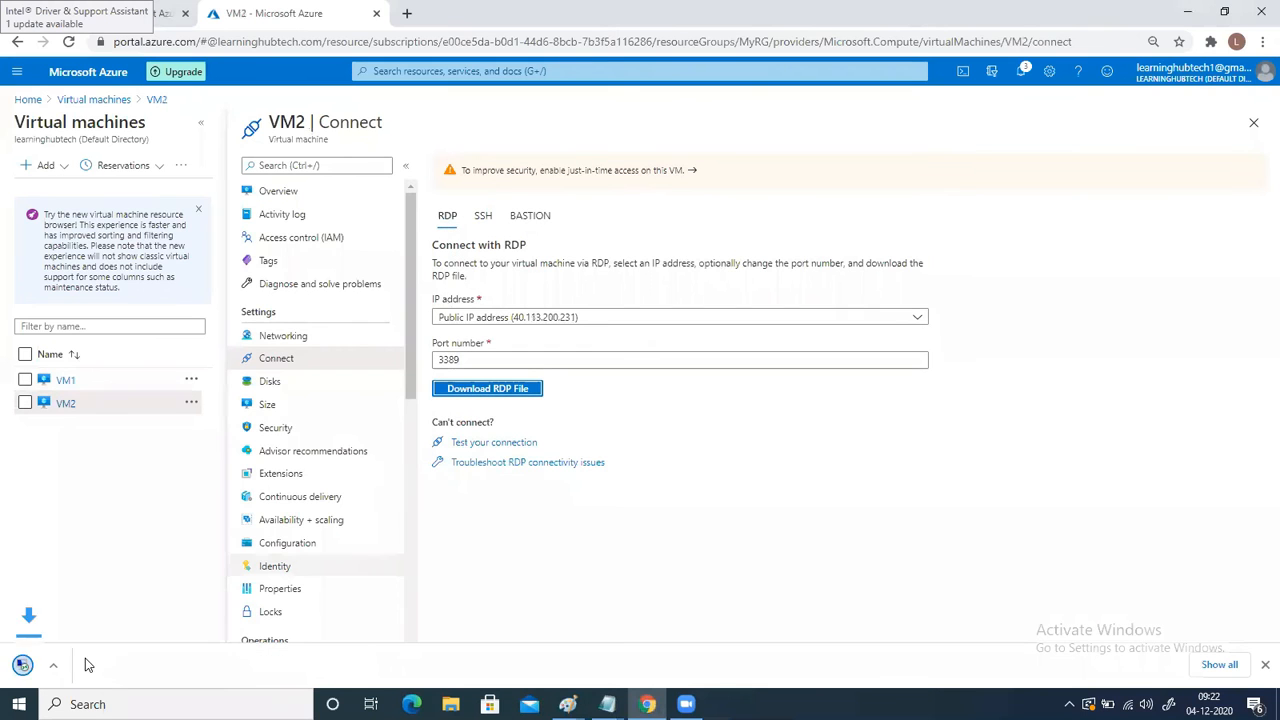
click(744, 440)
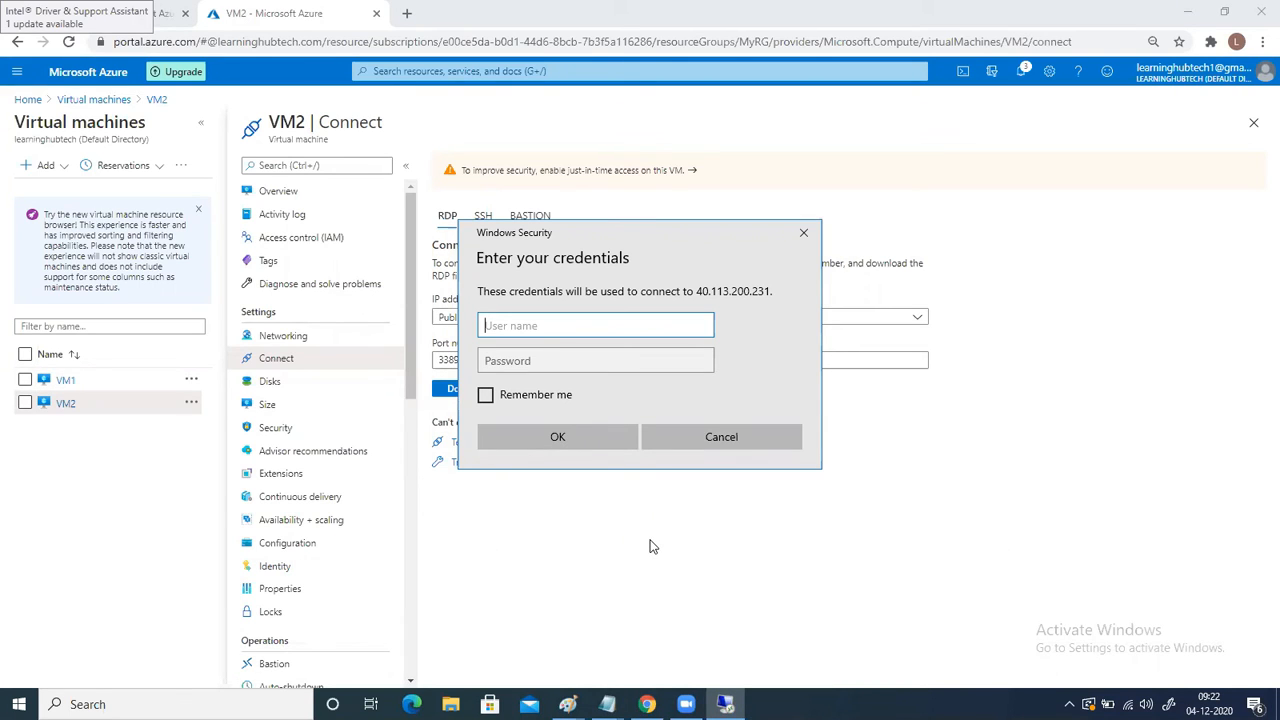
click(703, 436)
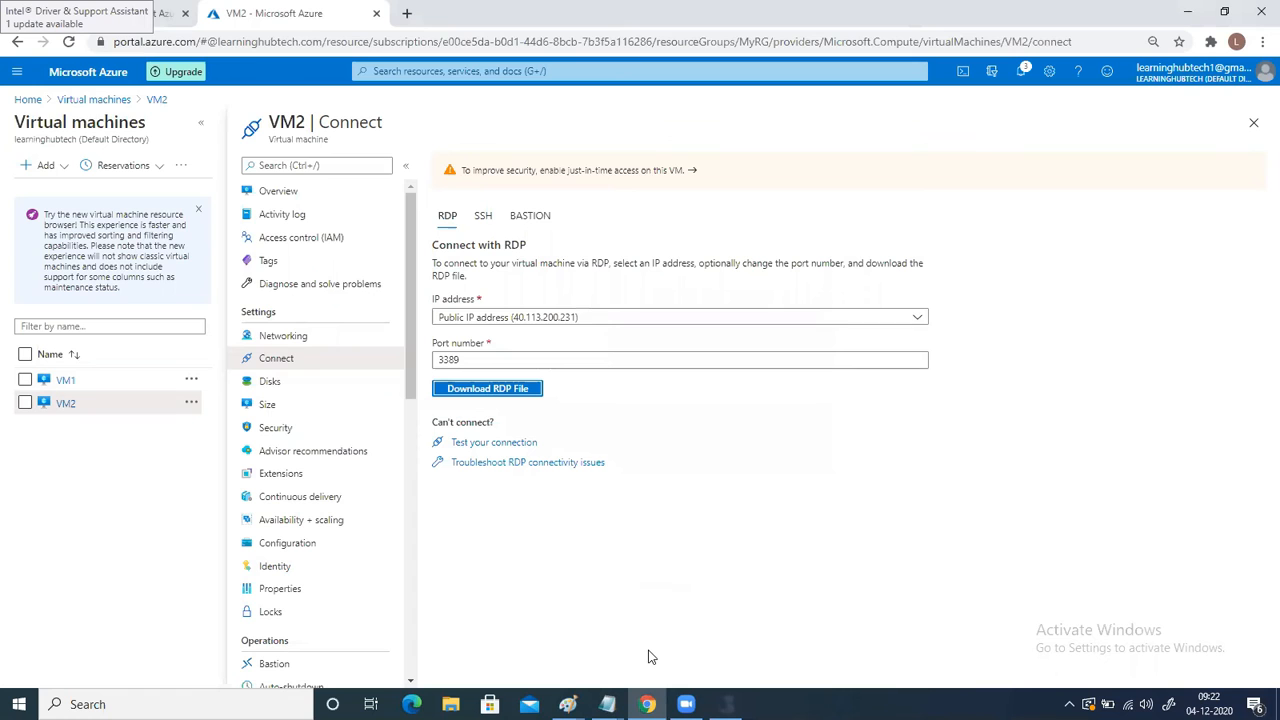
click(568, 704)
click(772, 640)
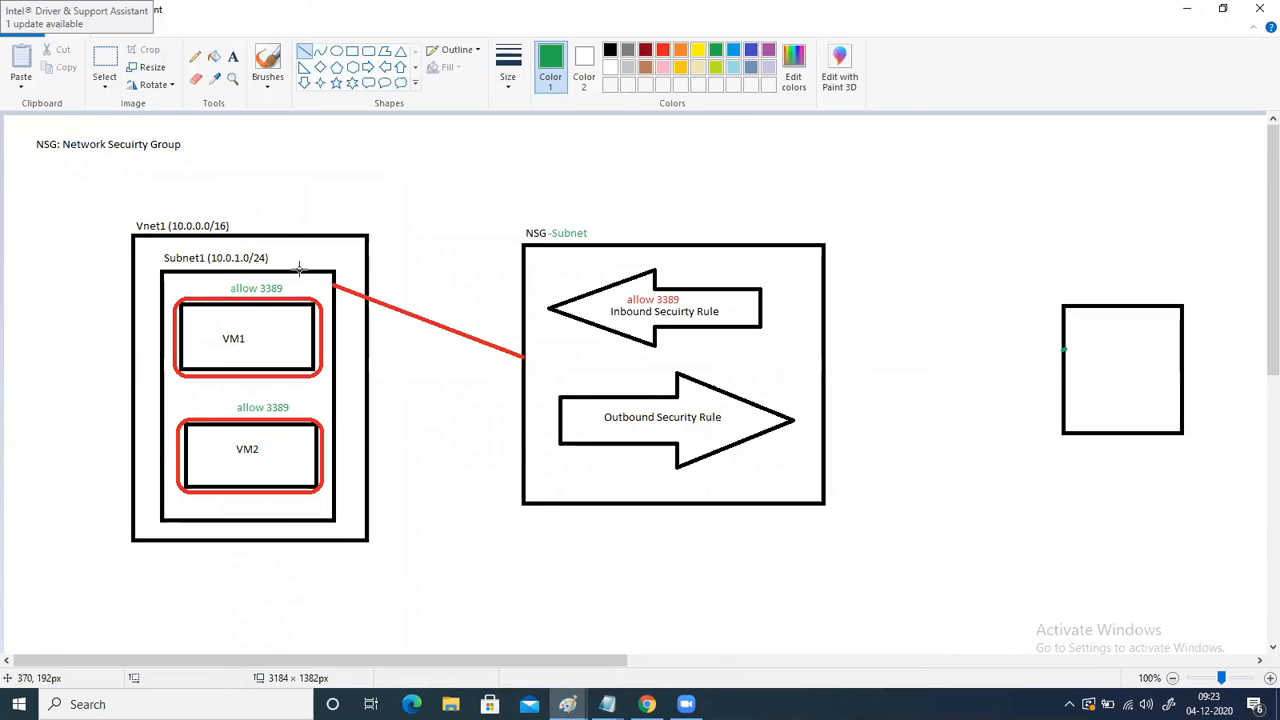
Step: Draw small NIC boxes on the right edges of VM1 and VM2
click(353, 51)
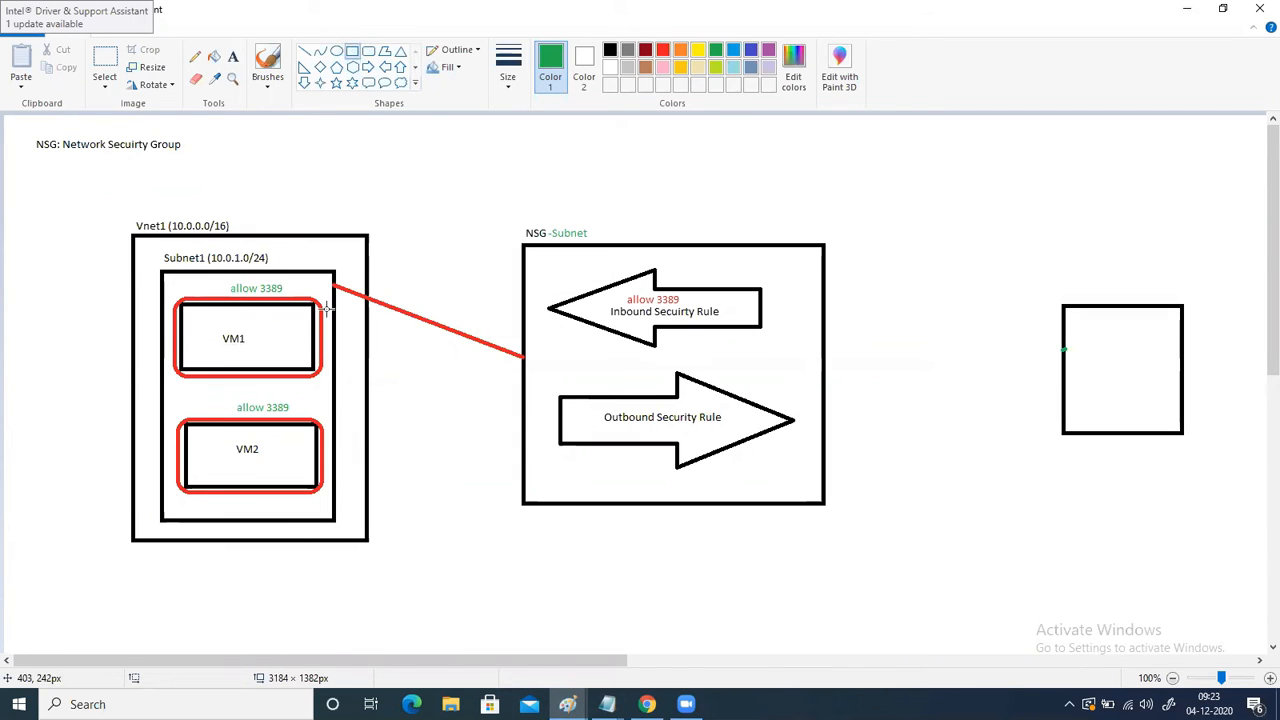
drag(312, 322, 330, 358)
drag(316, 447, 332, 480)
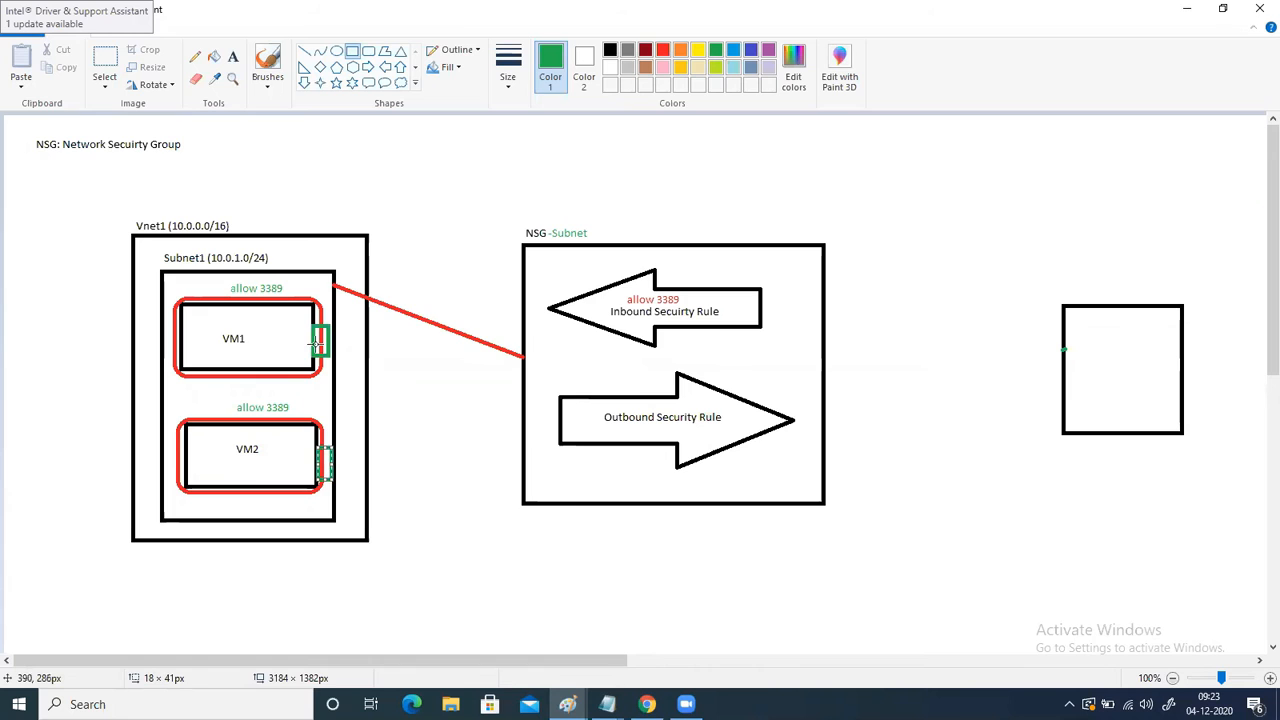
click(348, 51)
Step: Draw a black NSG-NIC box between the Vnet and NSG-Subnet boxes and label it
click(609, 50)
drag(383, 375, 493, 538)
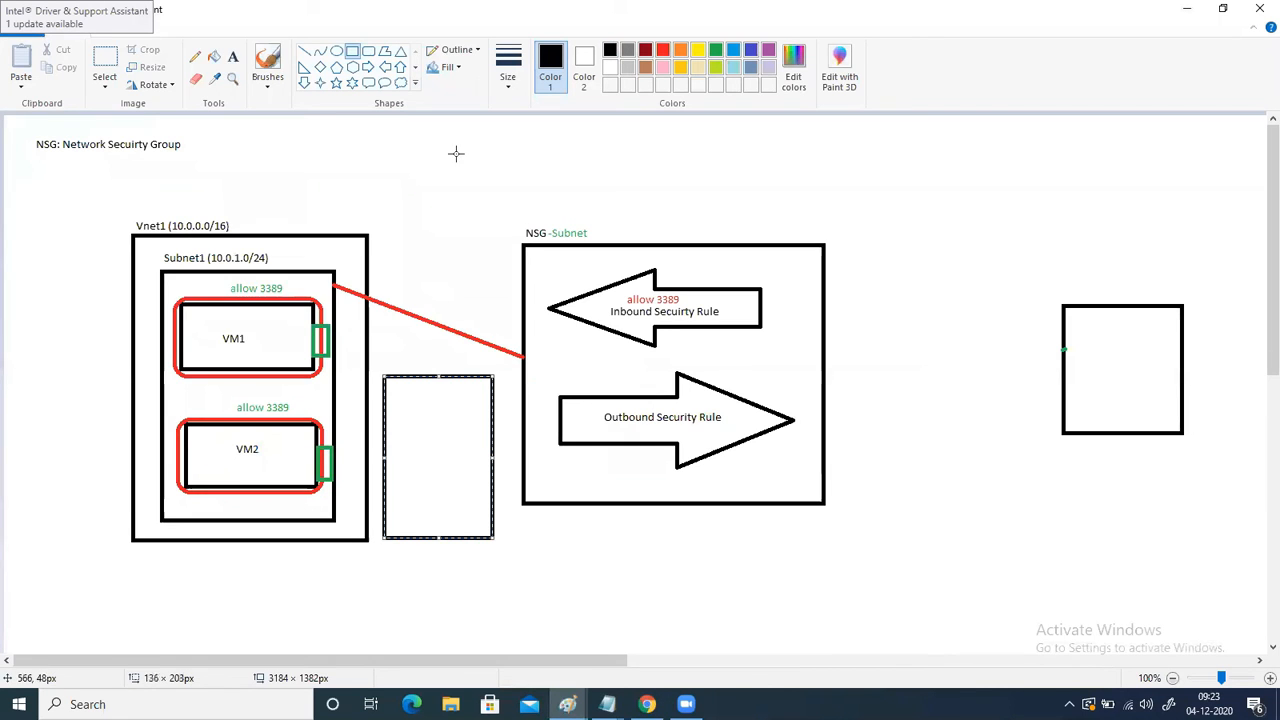
click(233, 58)
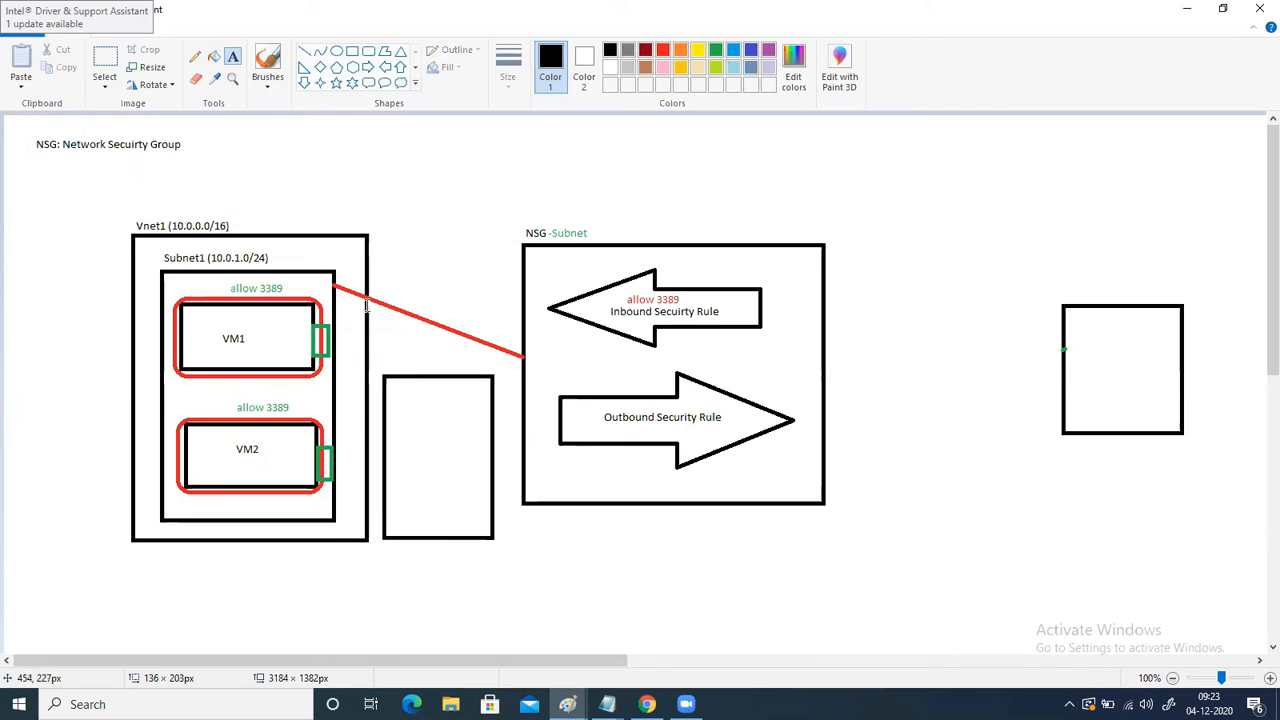
click(382, 356)
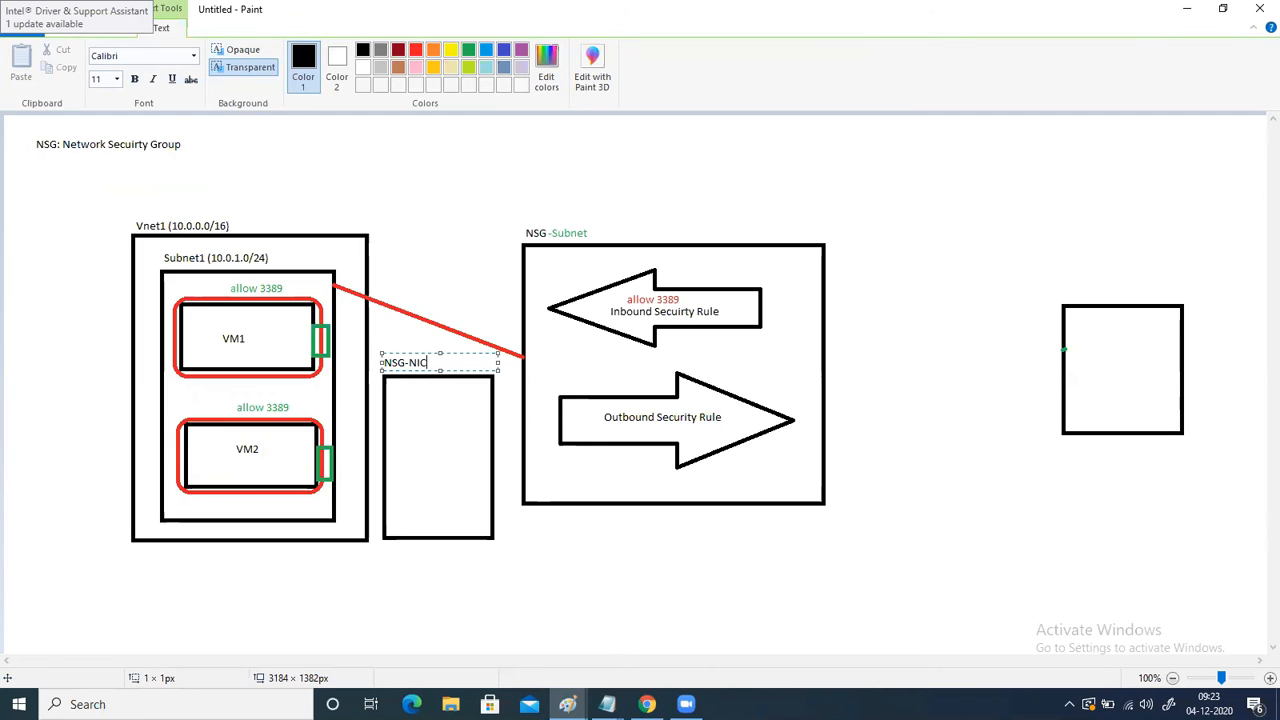
click(404, 446)
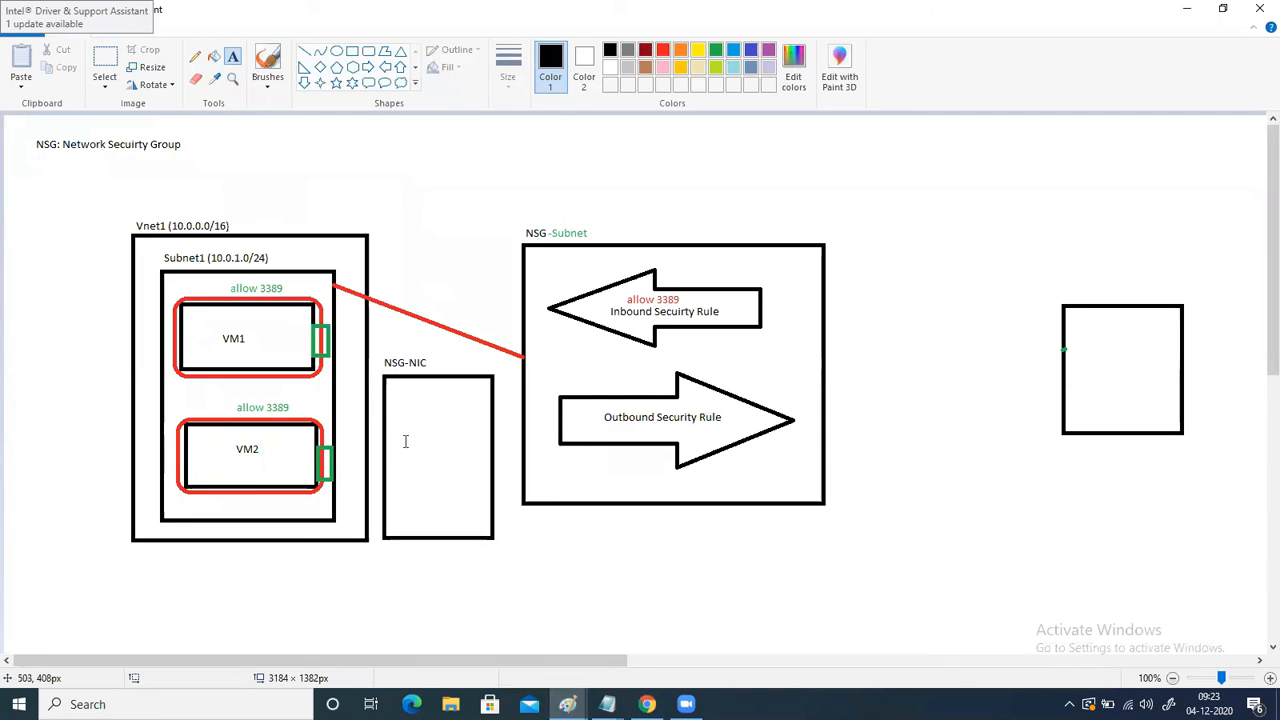
Step: Link NSG-NIC to VM1's NIC with a green line and write 'Deny 3389' inside it
click(304, 50)
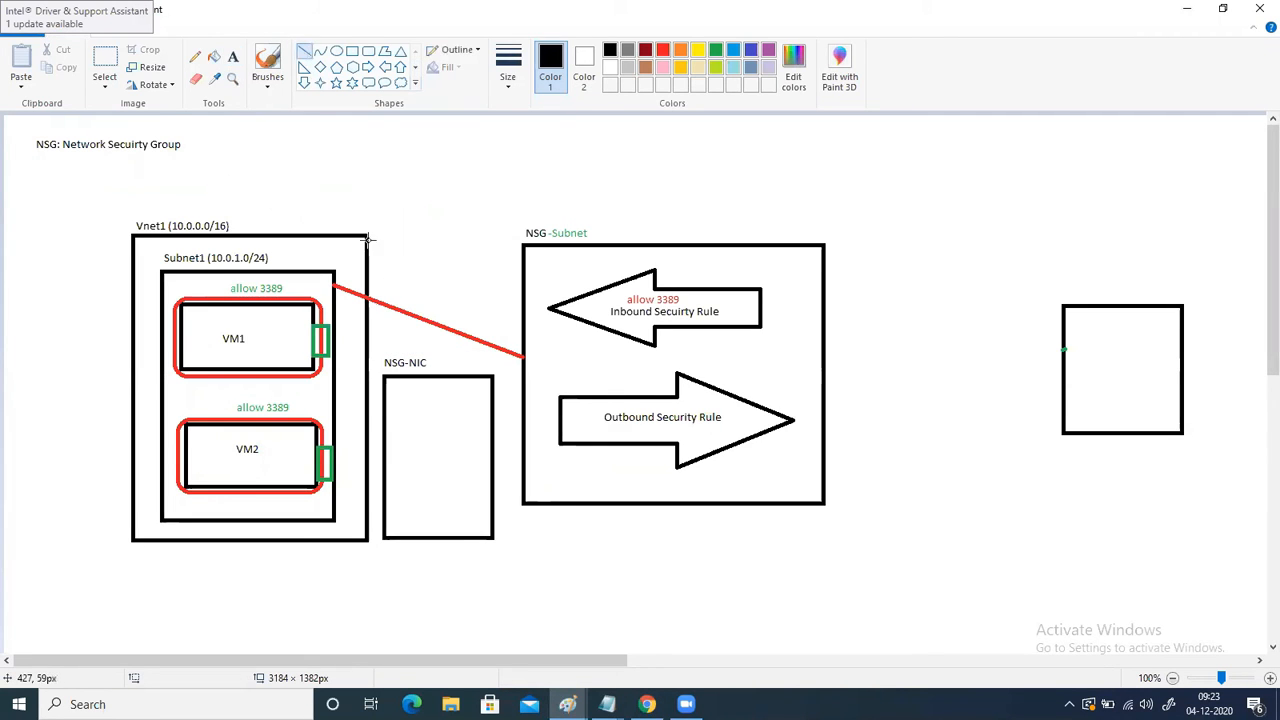
drag(385, 431, 330, 341)
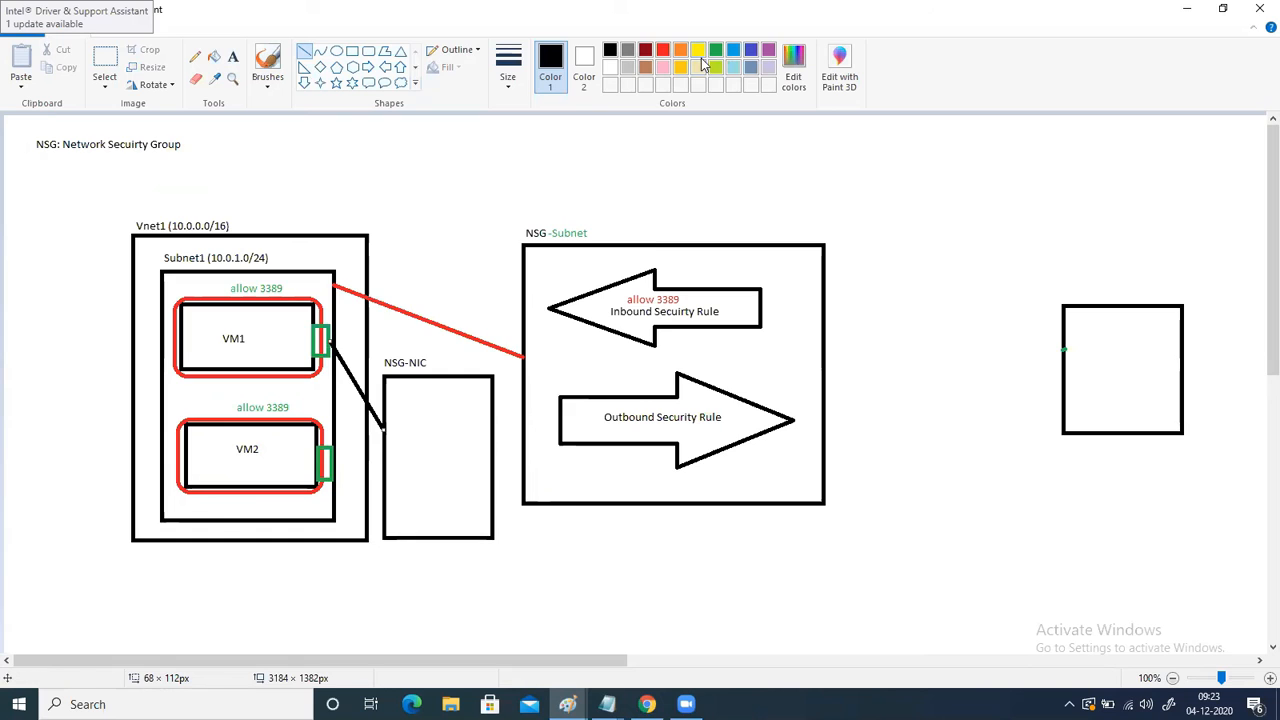
click(716, 50)
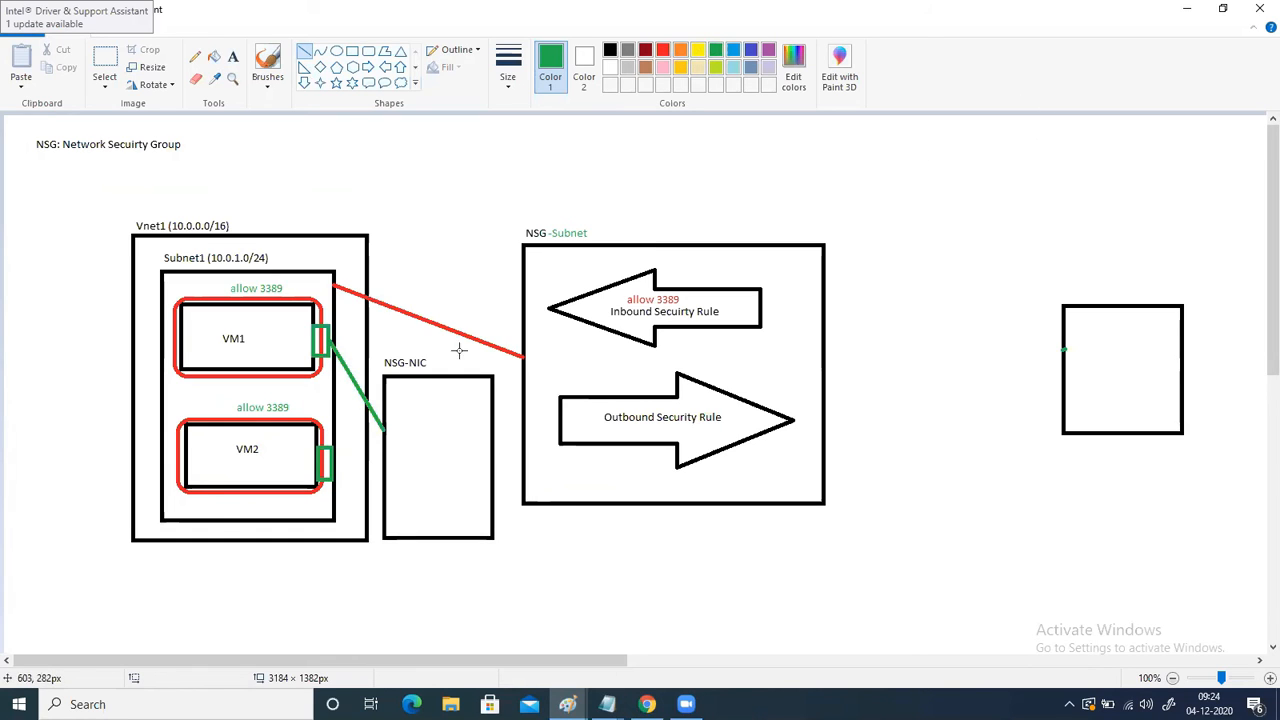
click(233, 56)
click(401, 401)
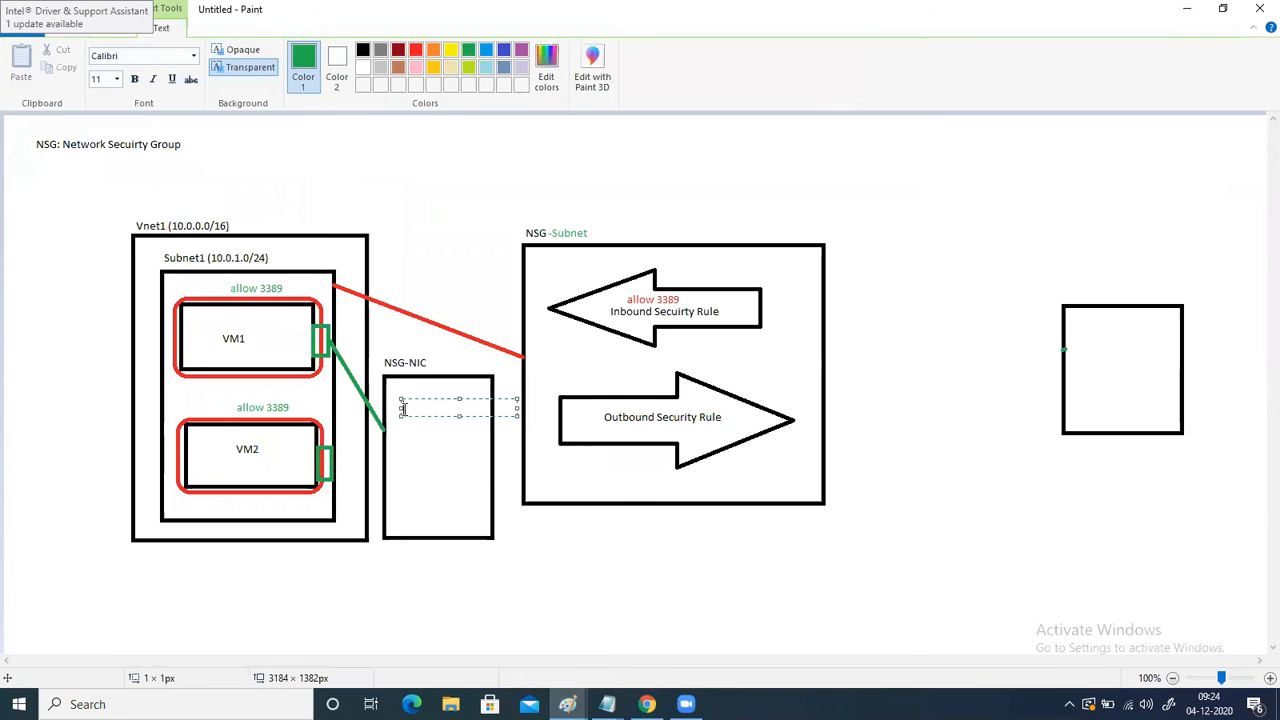
text(Deny 3389)
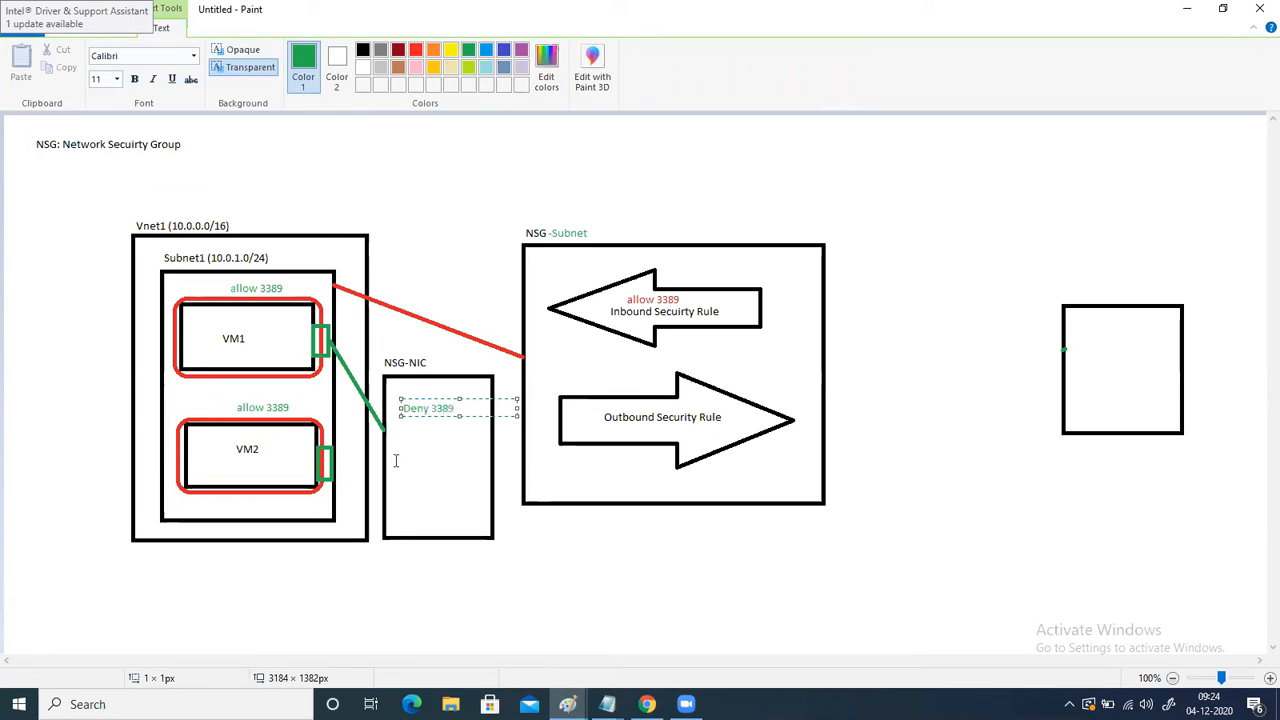
click(395, 460)
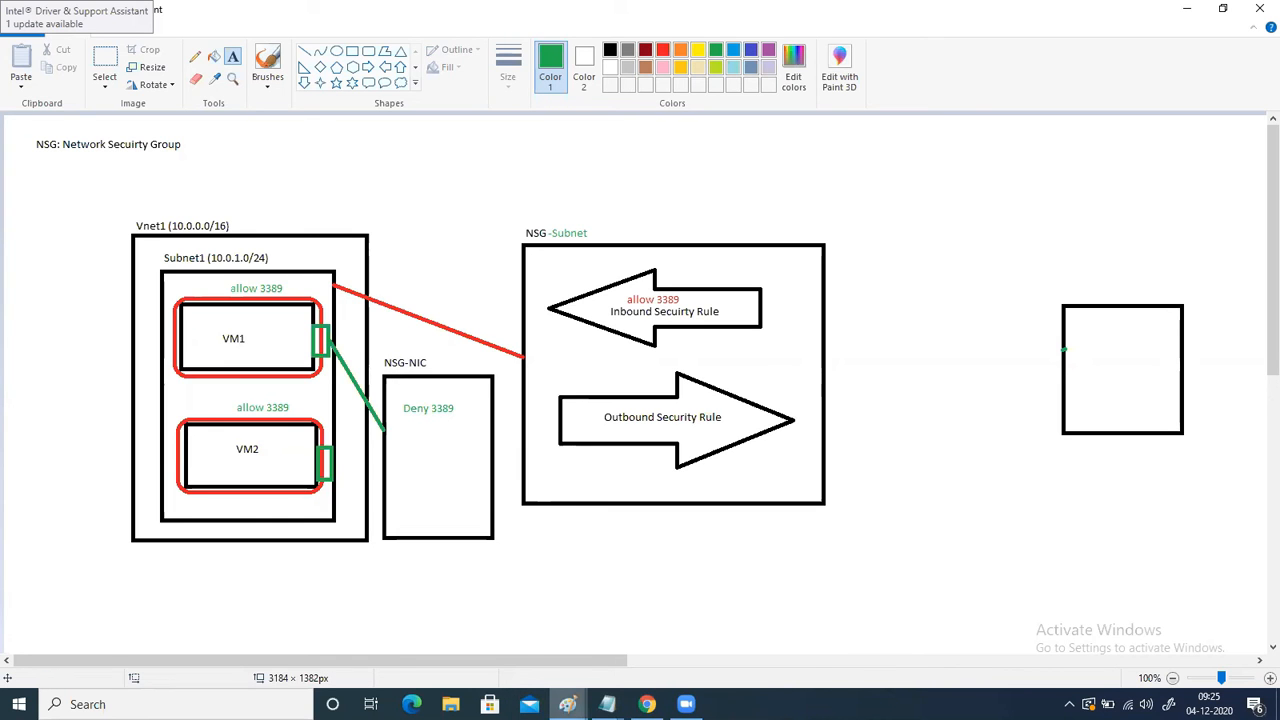
Step: Start a new network security group in the portal, choosing resource group MyRG
click(647, 704)
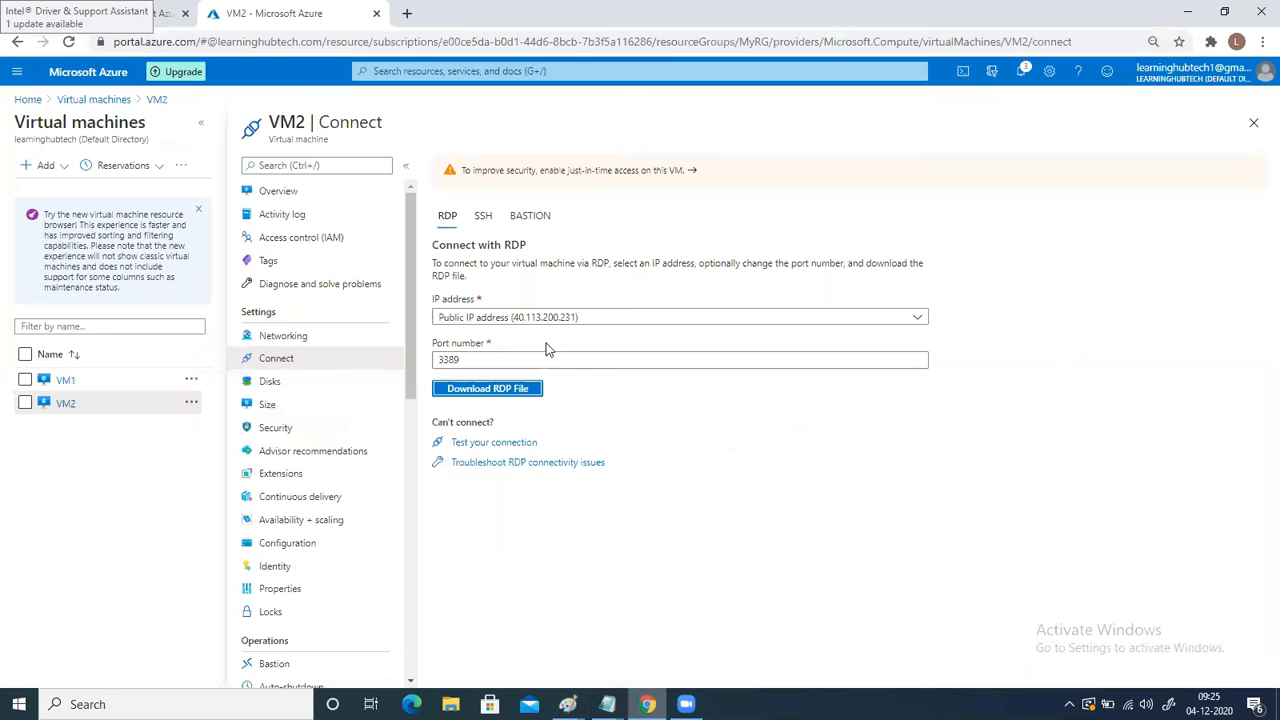
click(428, 70)
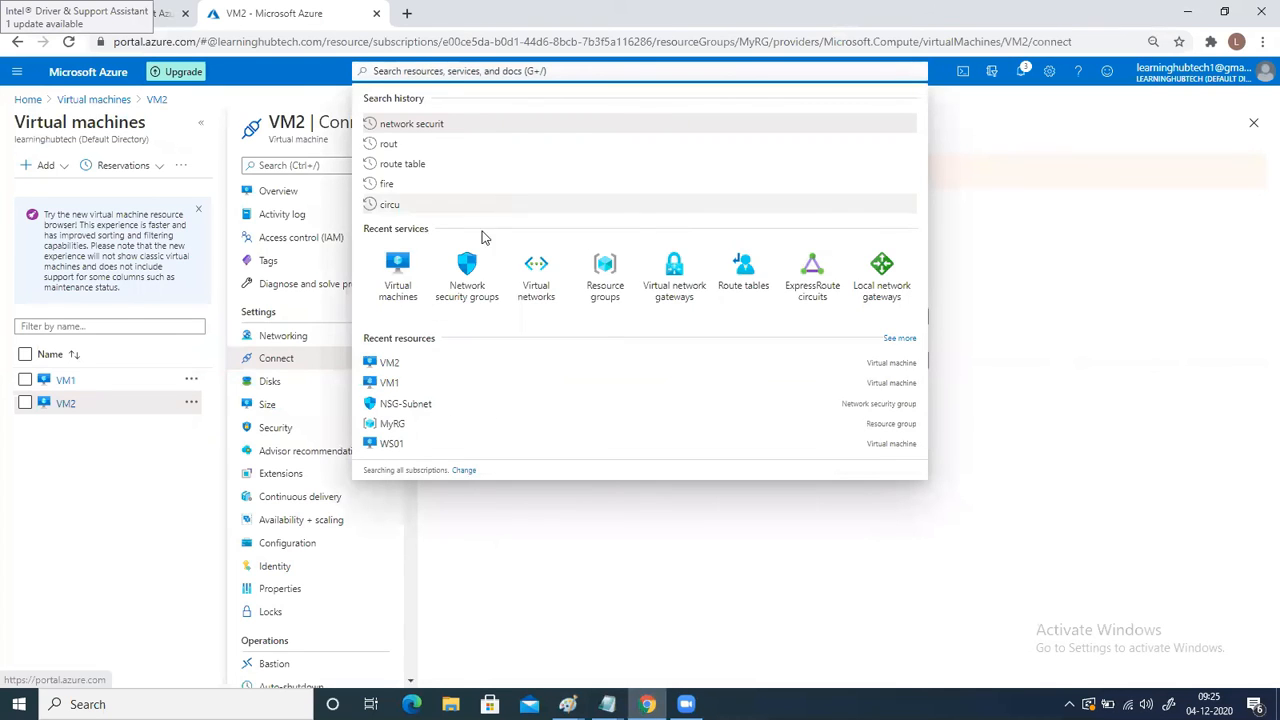
click(458, 268)
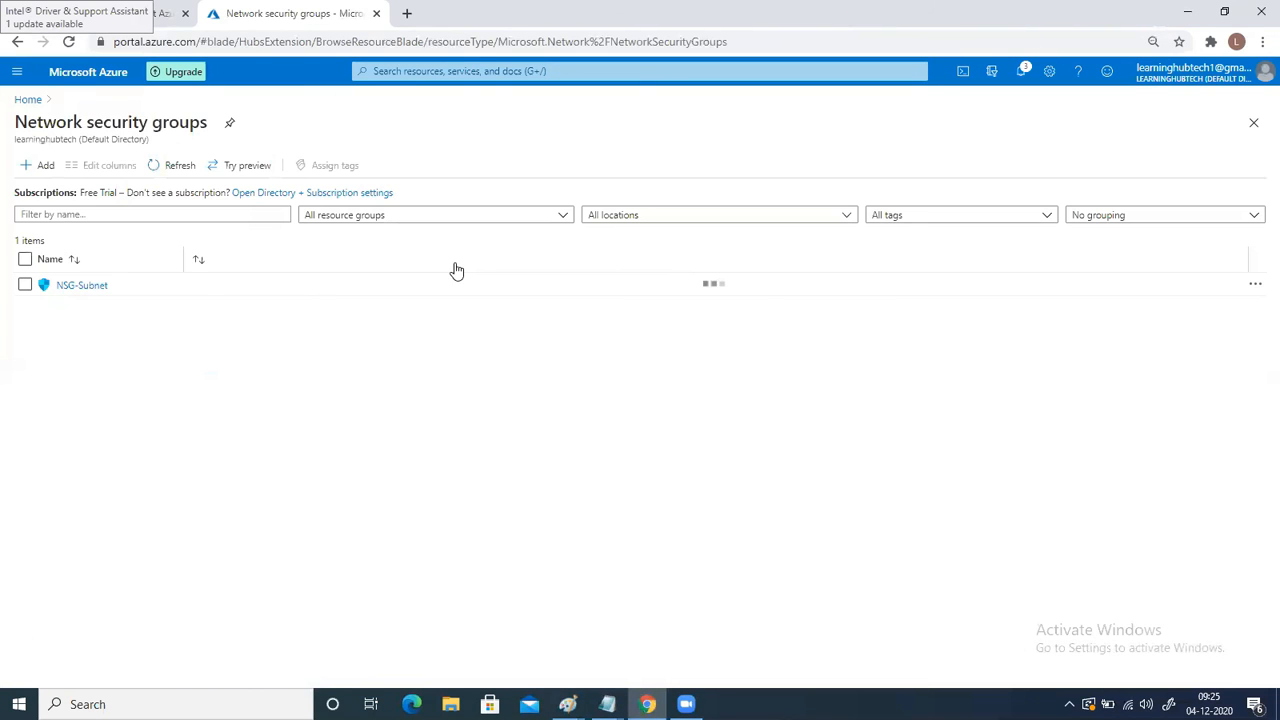
click(43, 166)
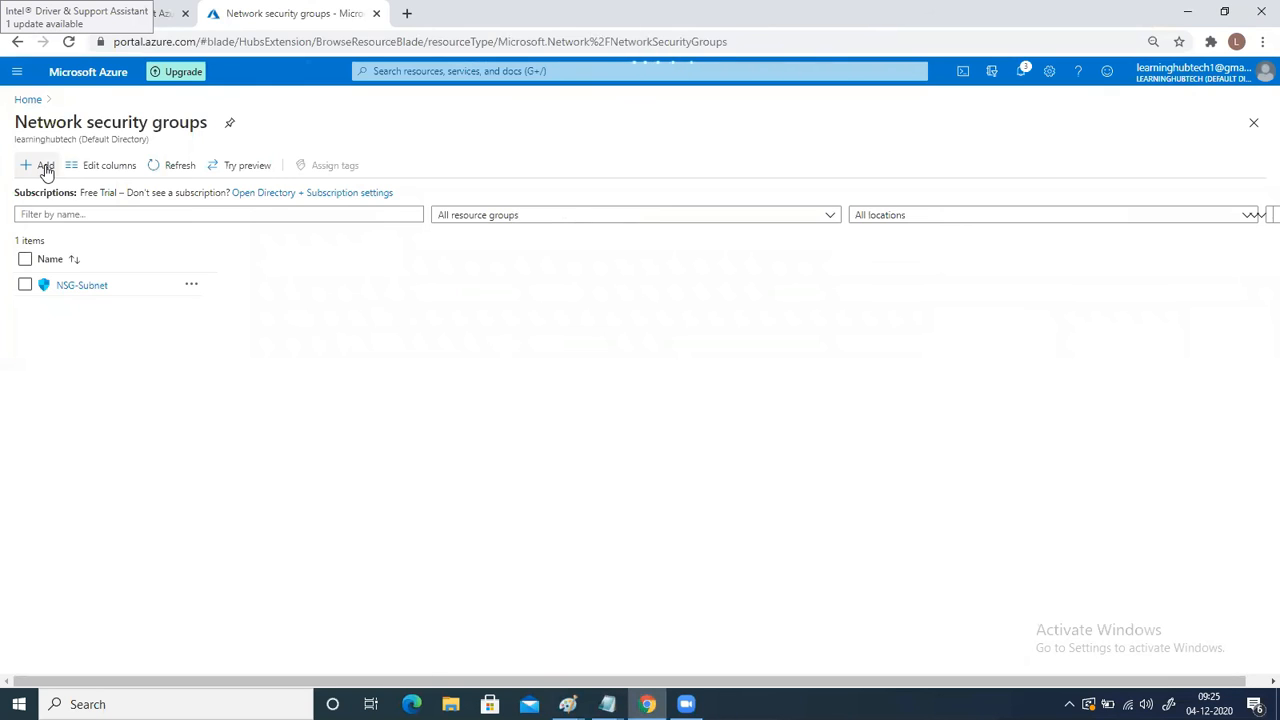
click(214, 259)
click(216, 334)
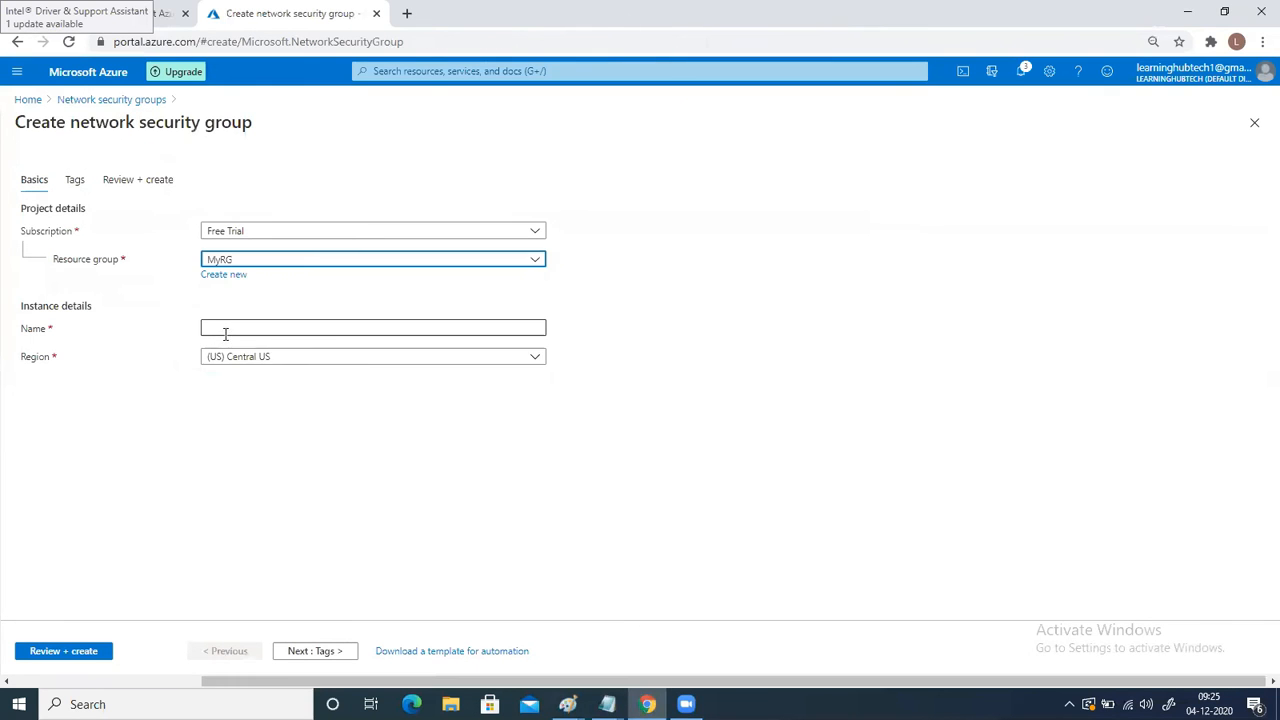
Step: Name it NSG-NIC, create it and open it, then bring the Paint diagram back
click(225, 334)
text(NSG-NIC)
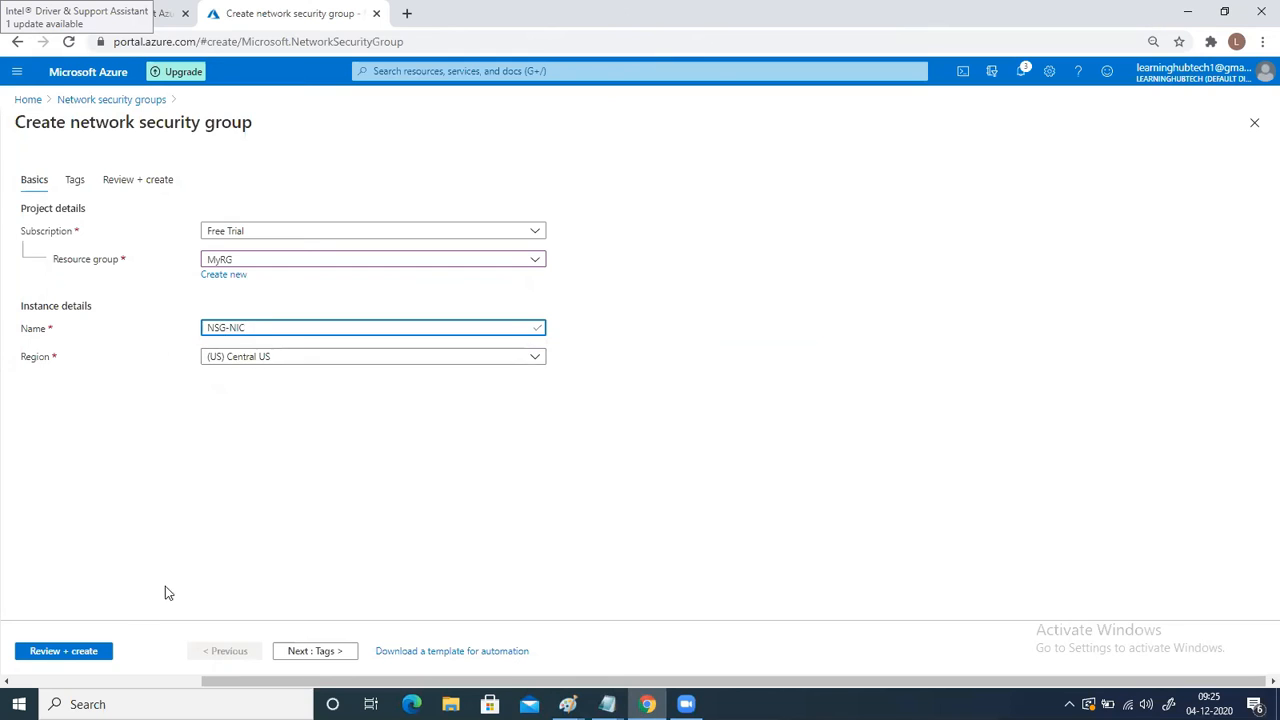
click(66, 650)
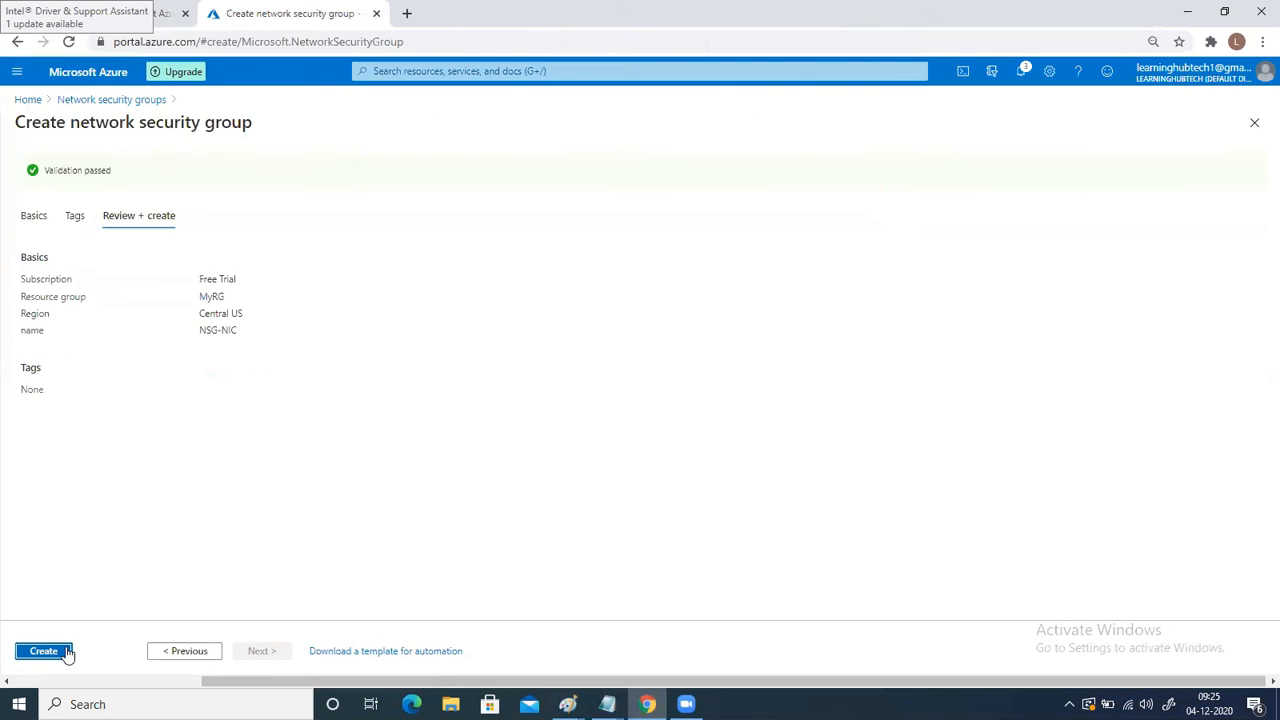
click(66, 658)
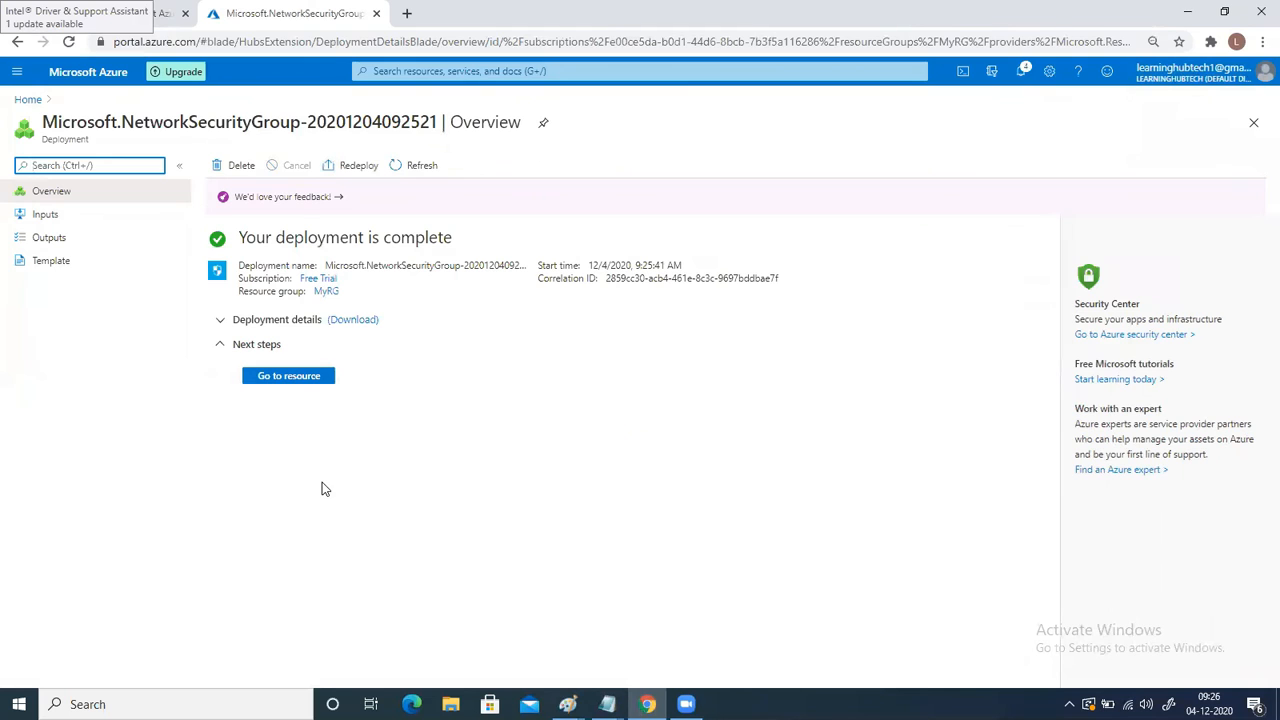
click(276, 381)
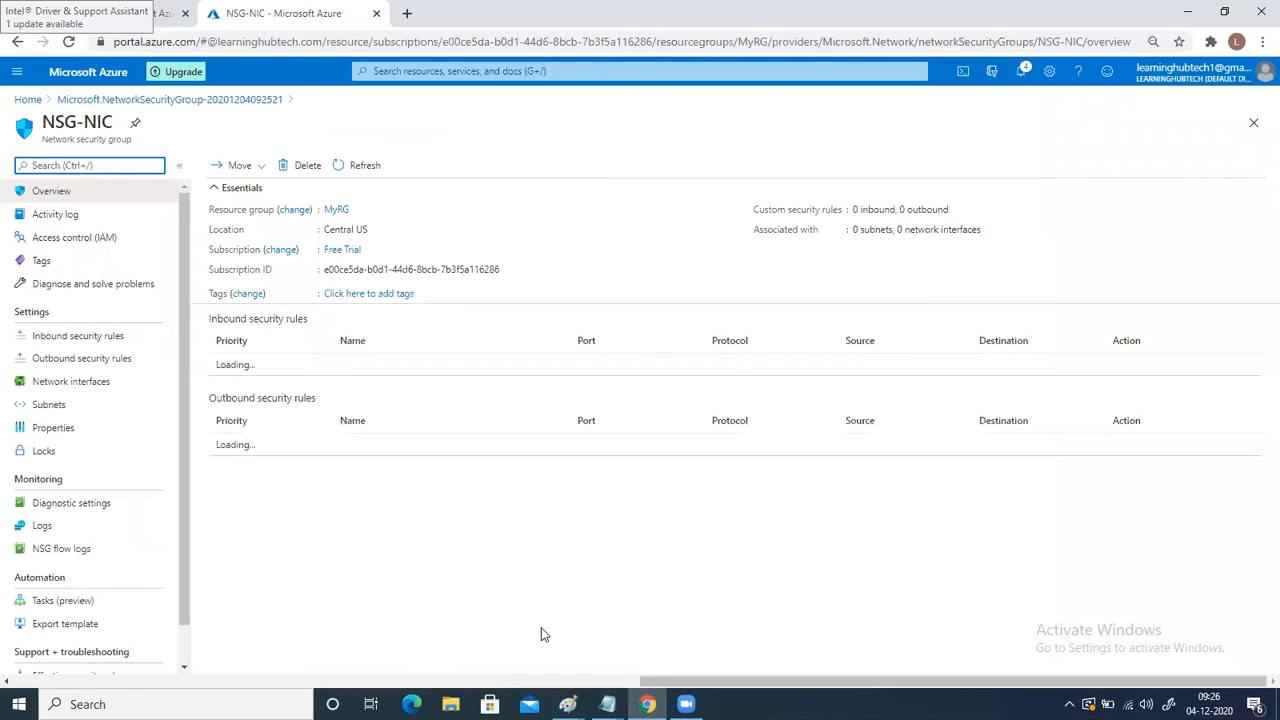
click(567, 704)
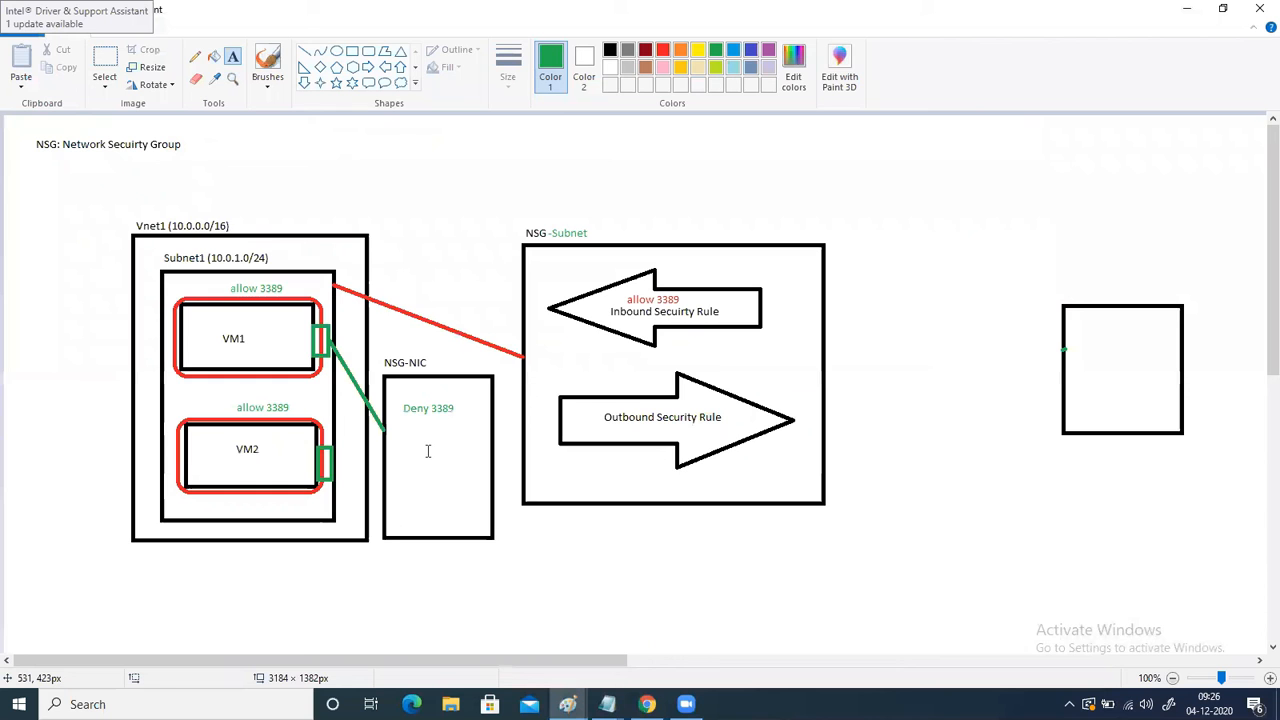
Step: In NSG-NIC's inbound security rules, start a new rule denying destination port 3389
click(1182, 10)
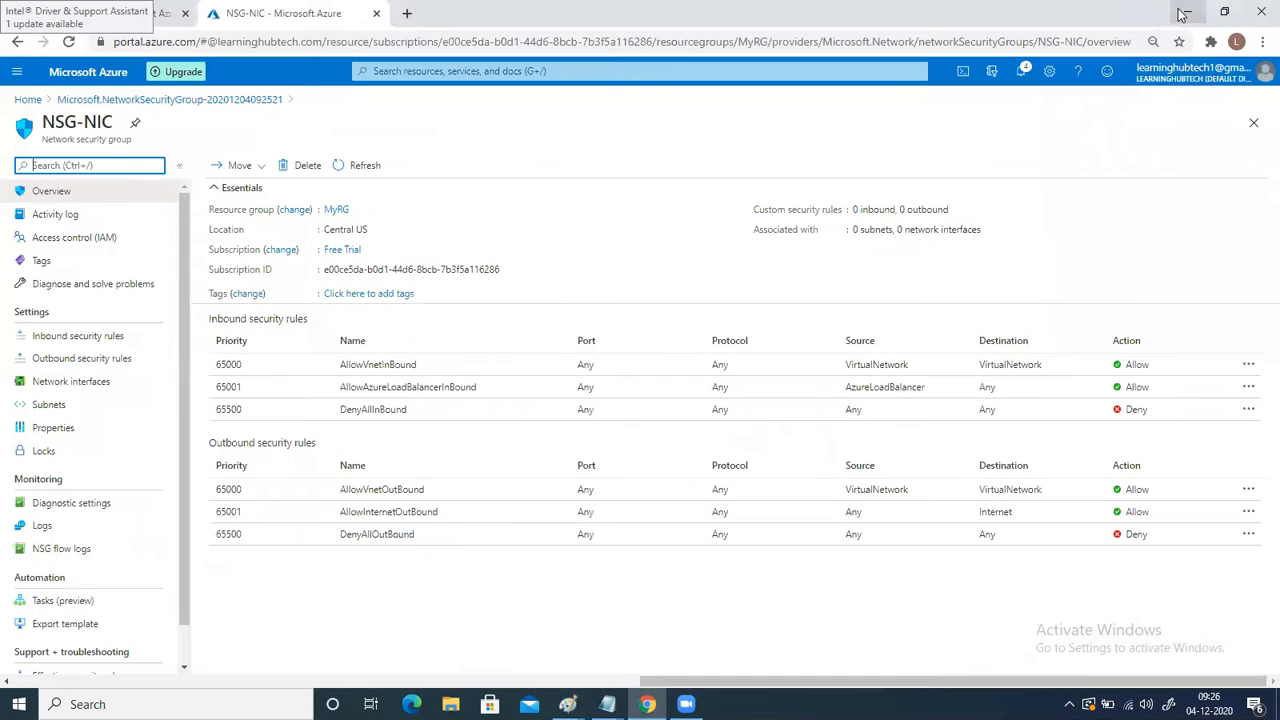
click(78, 336)
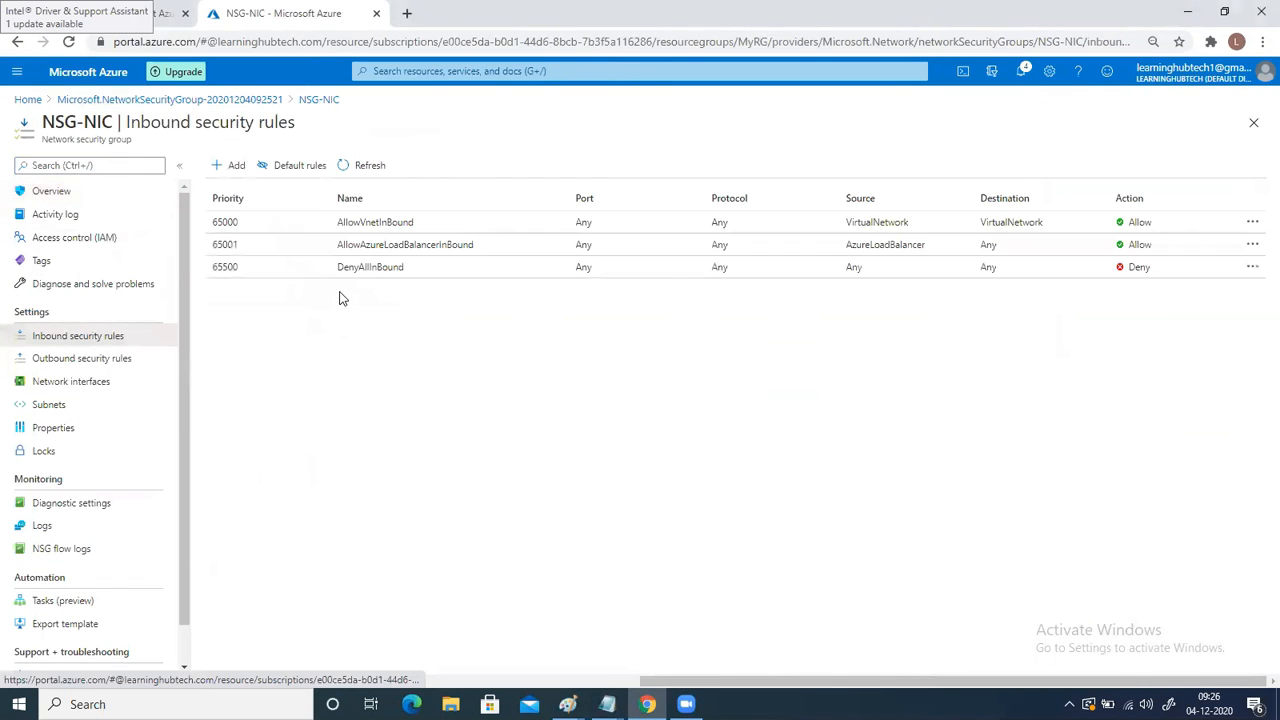
click(227, 166)
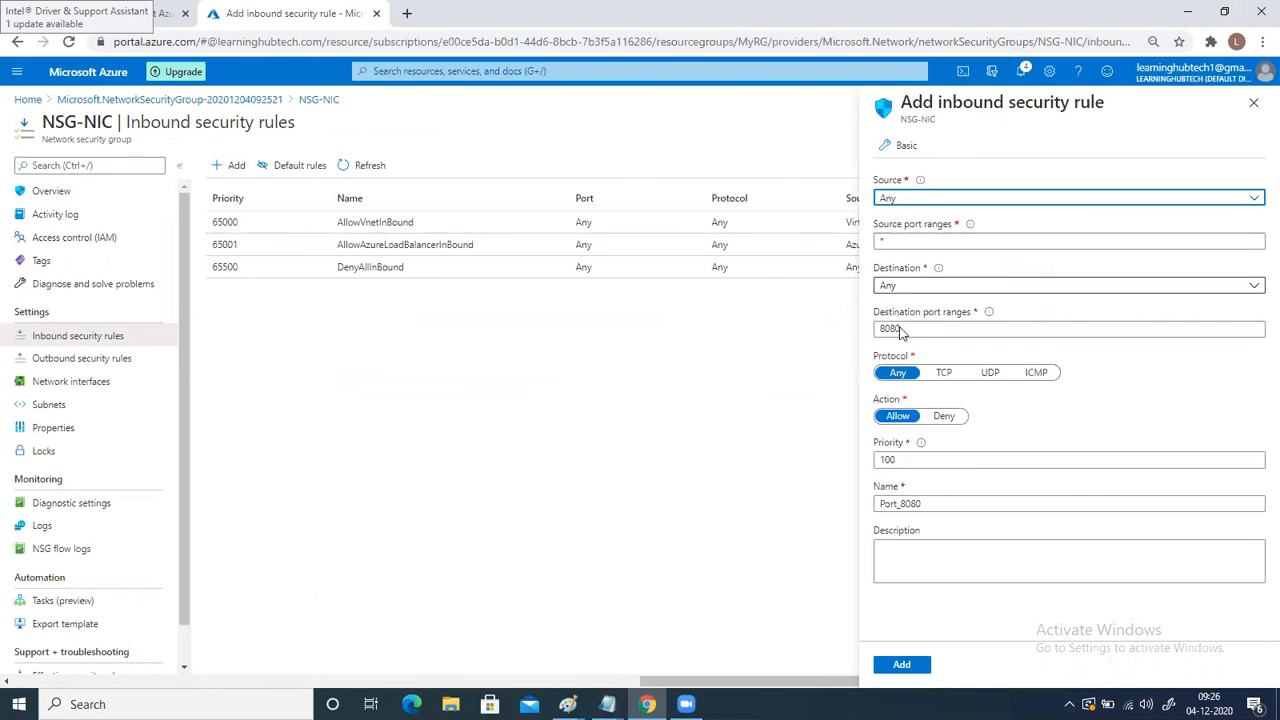
drag(902, 330, 862, 340)
text(3389)
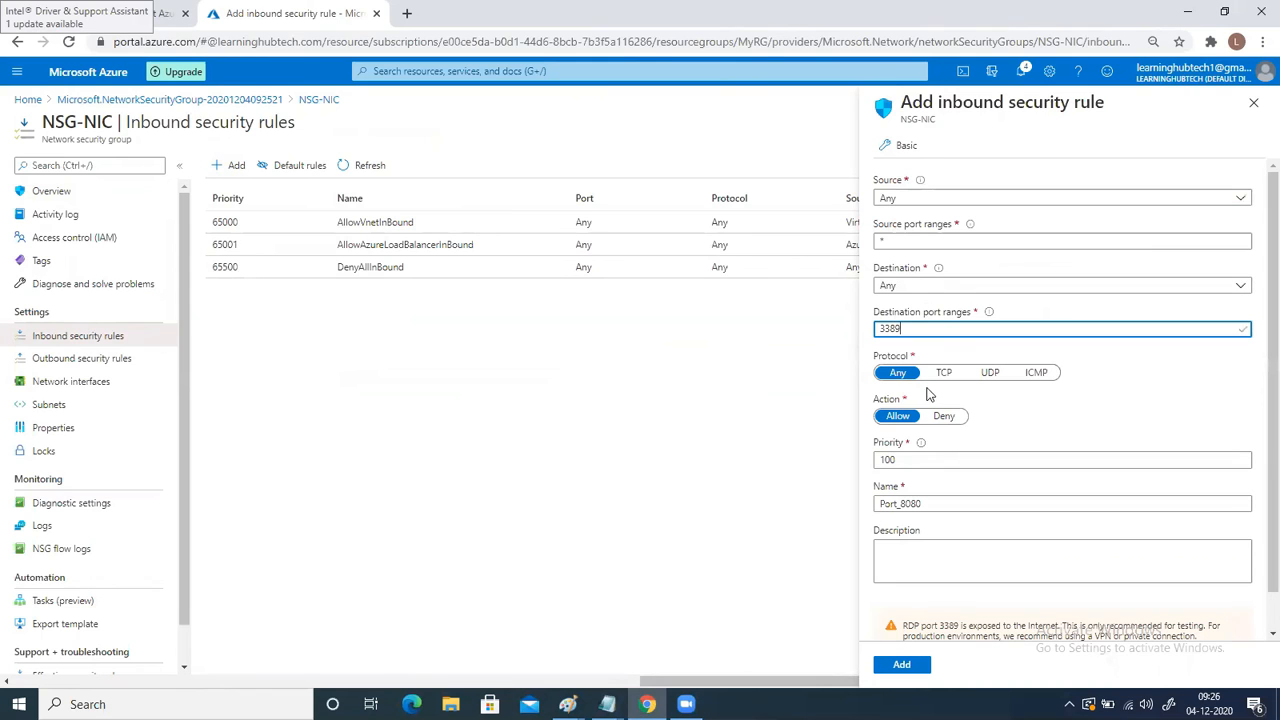
click(943, 416)
Step: Give the rule priority 200 and name Deny_3389, save it, and return to Paint
drag(900, 460, 818, 469)
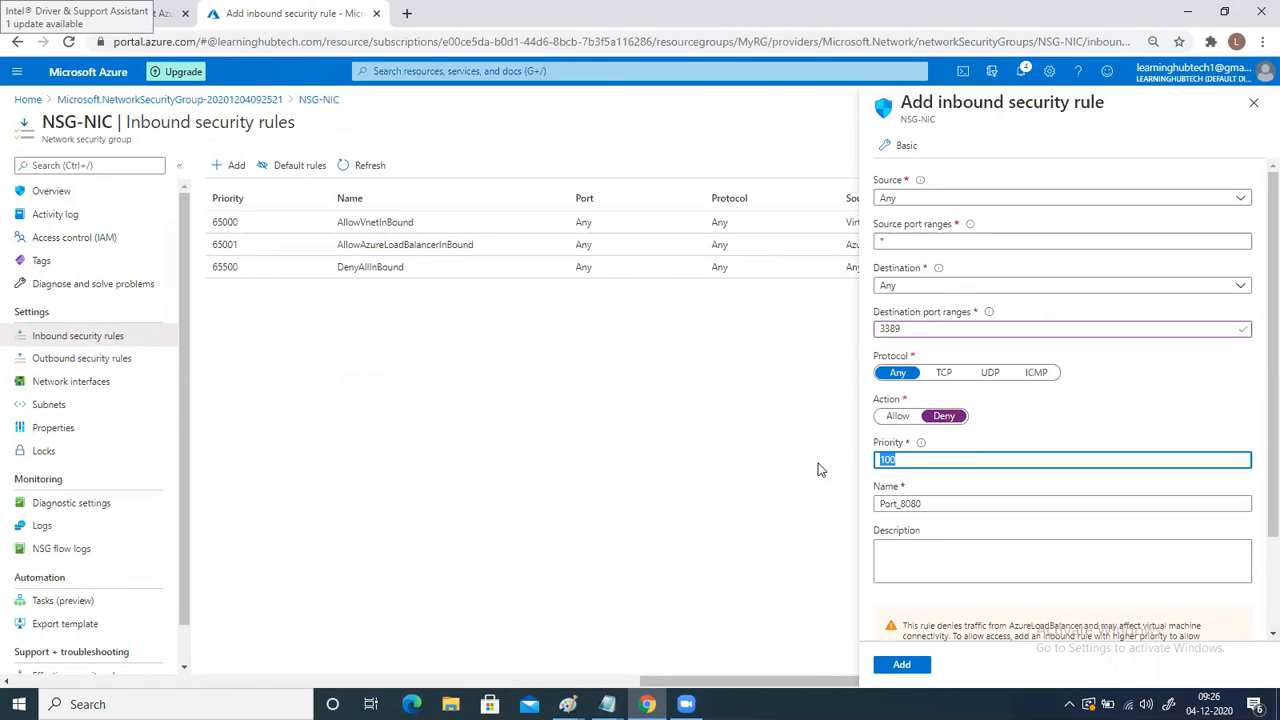
text(200)
drag(929, 503, 809, 513)
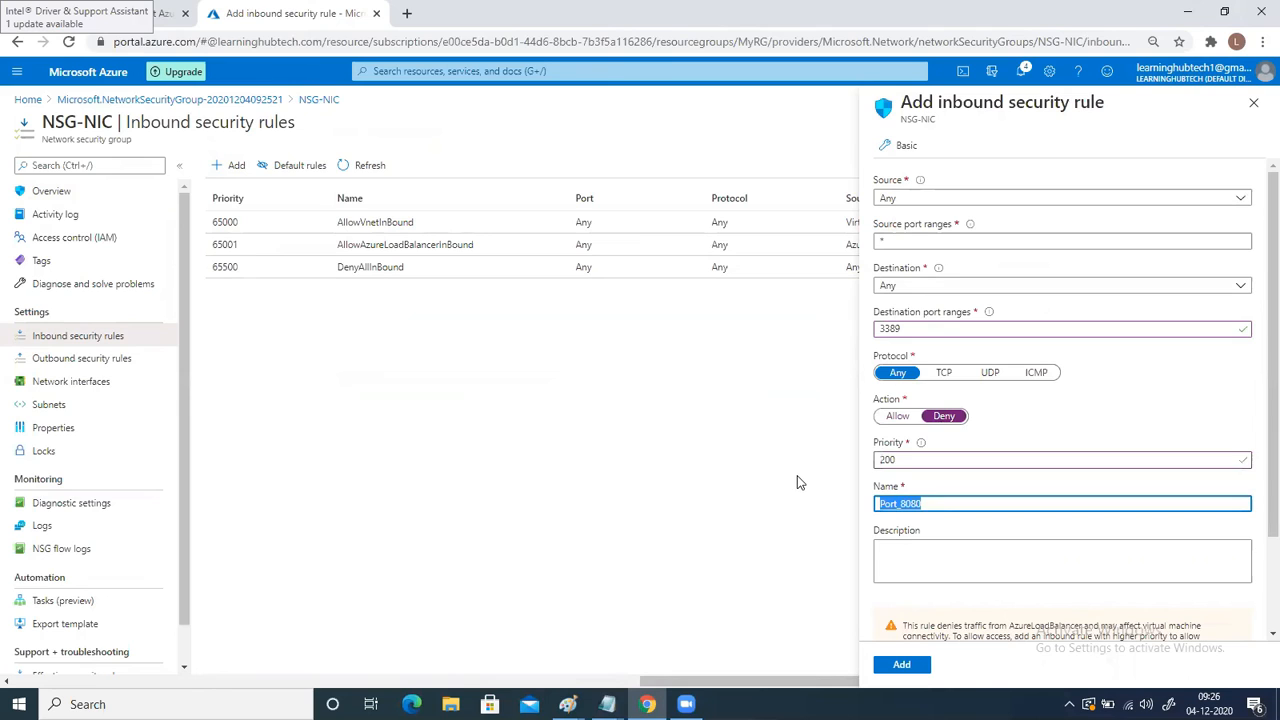
text(Deny_3389)
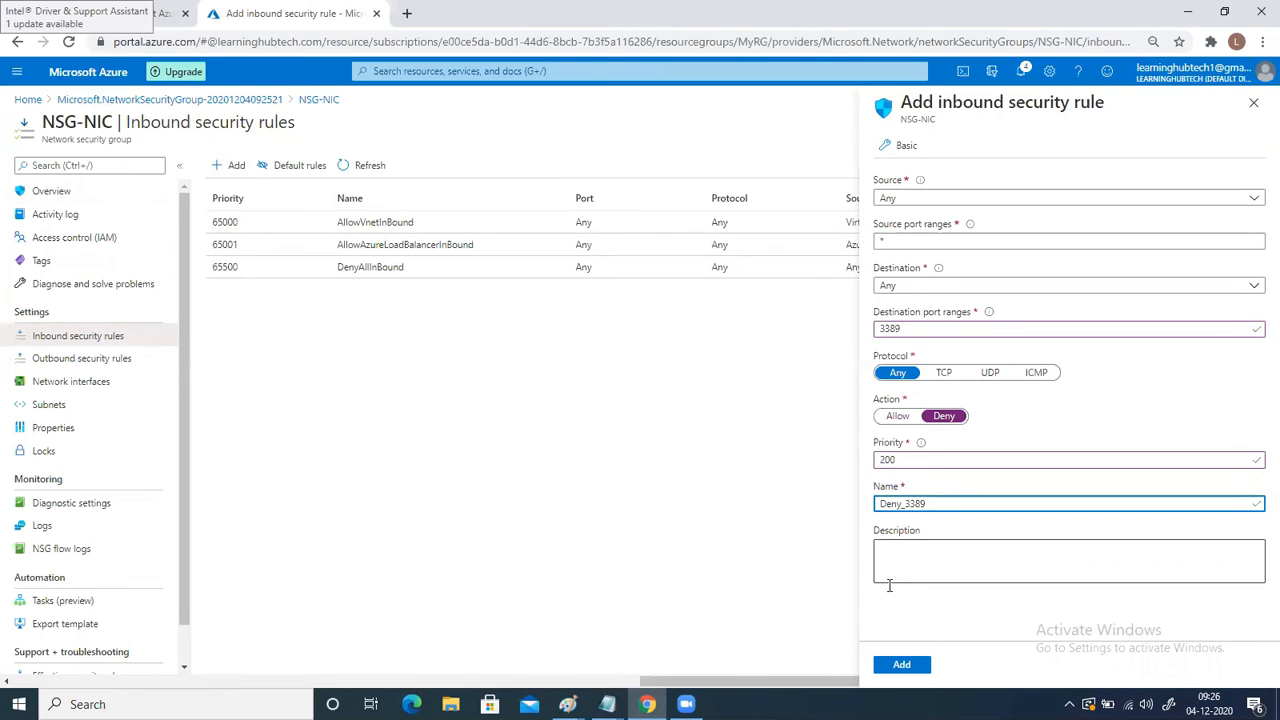
click(902, 664)
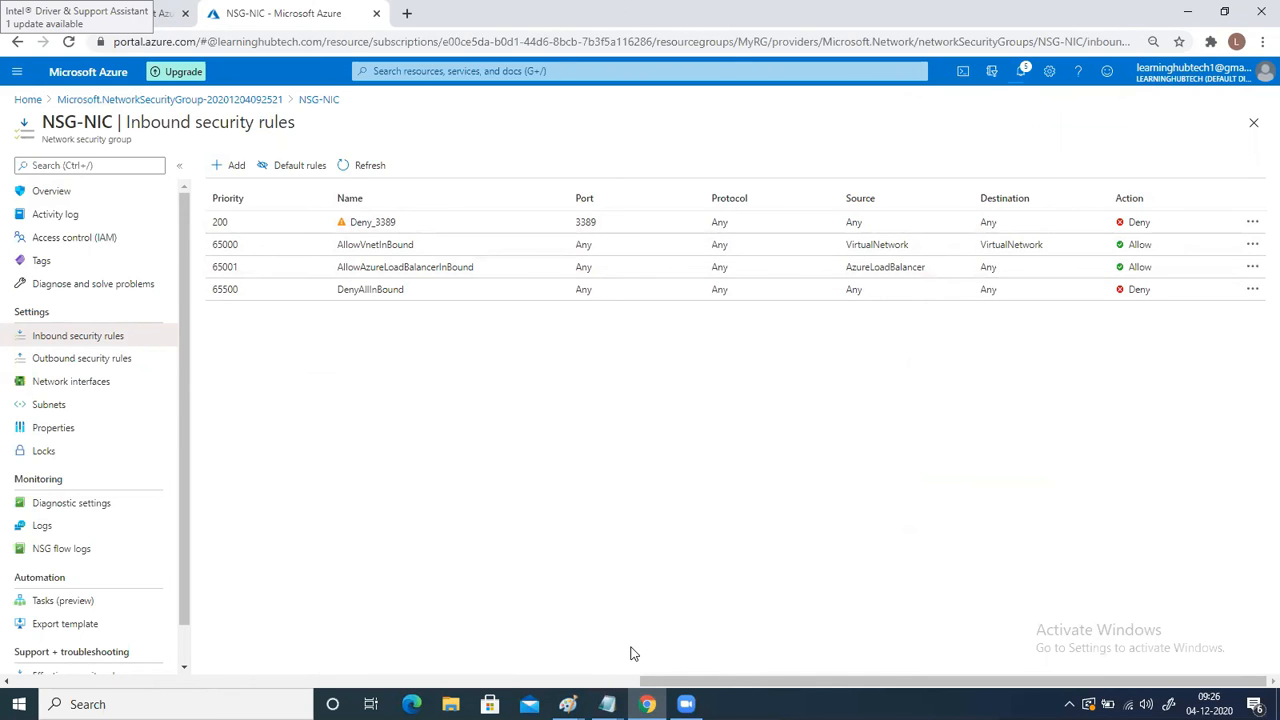
click(567, 704)
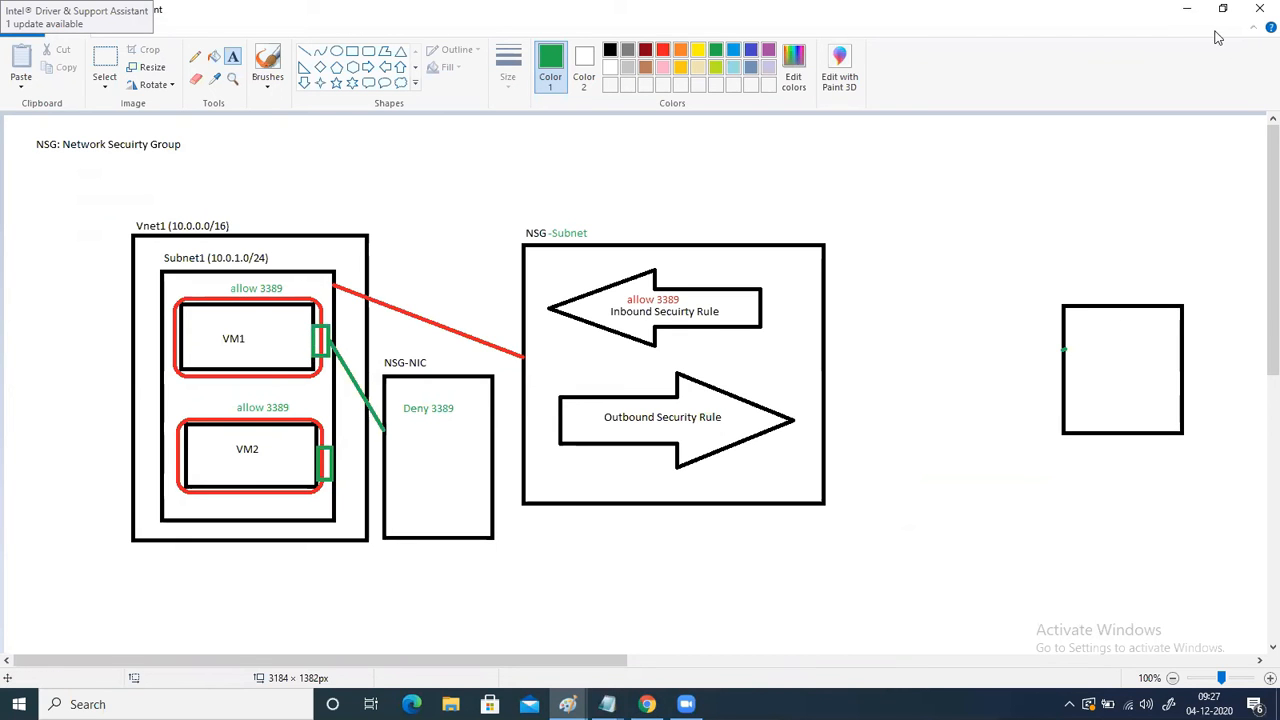
Step: Begin associating a network interface with NSG-NIC, and duplicate the portal tab
click(1183, 30)
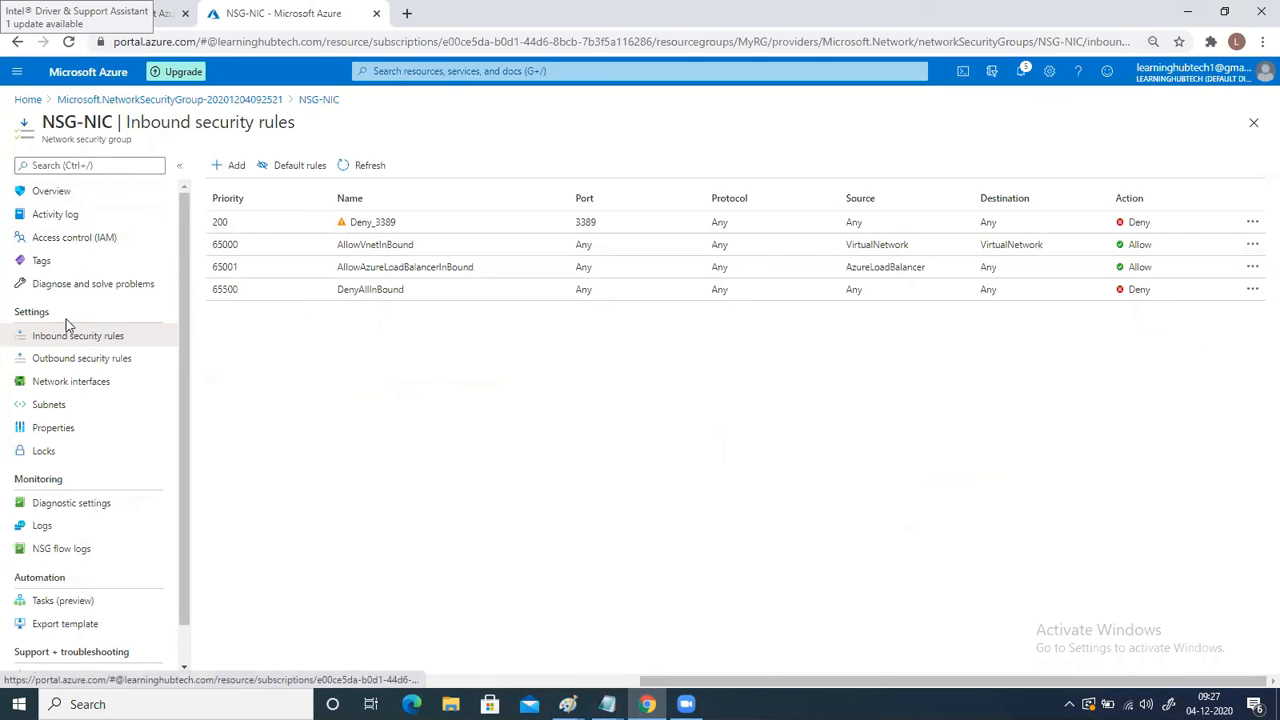
click(62, 388)
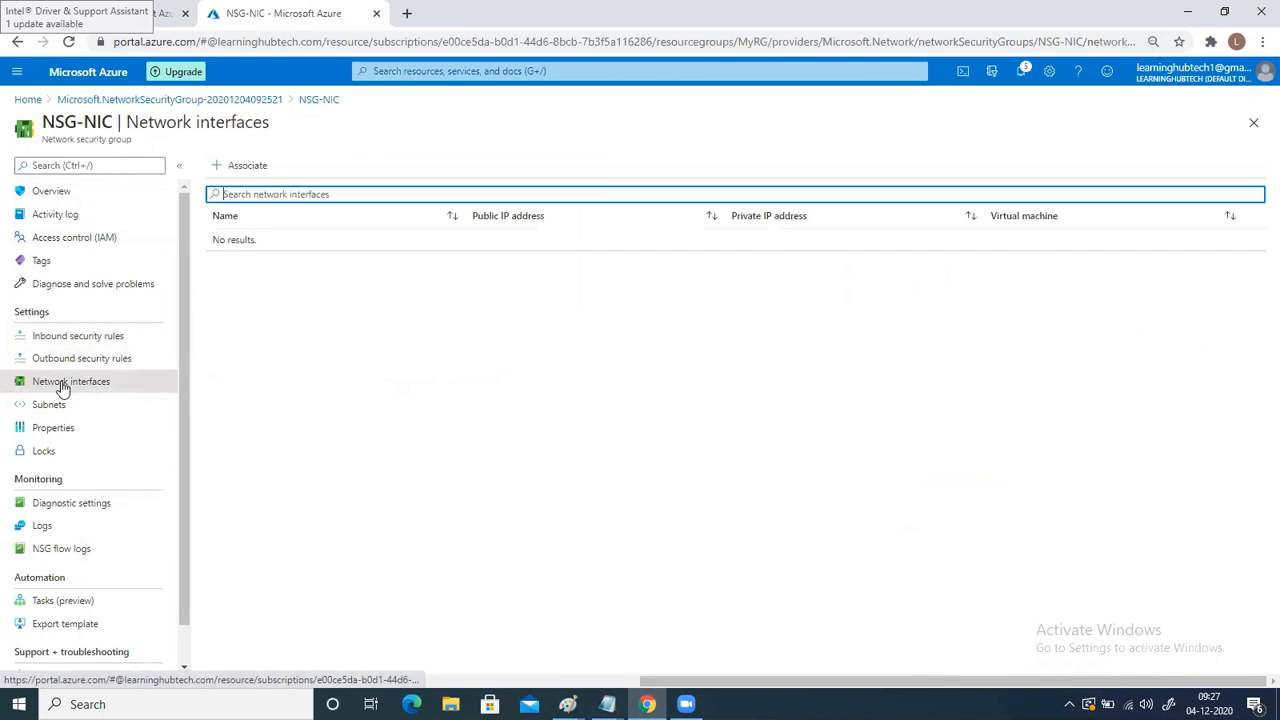
click(247, 166)
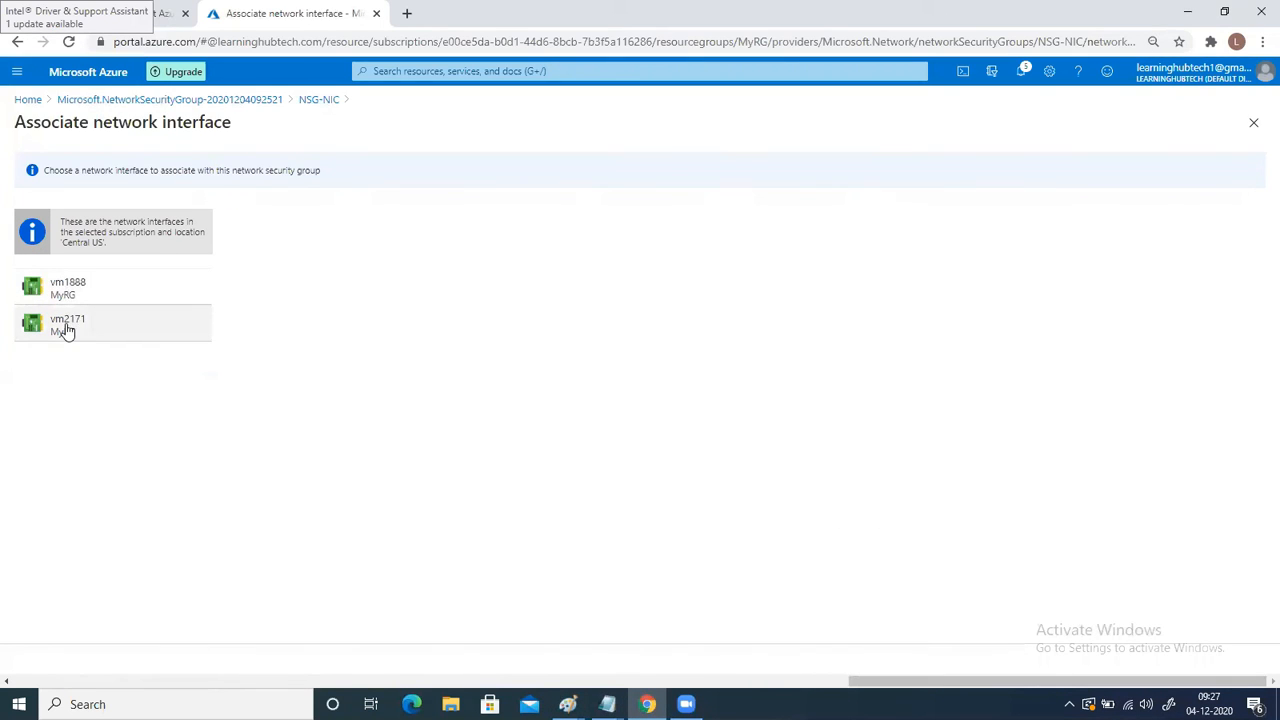
right_click(308, 15)
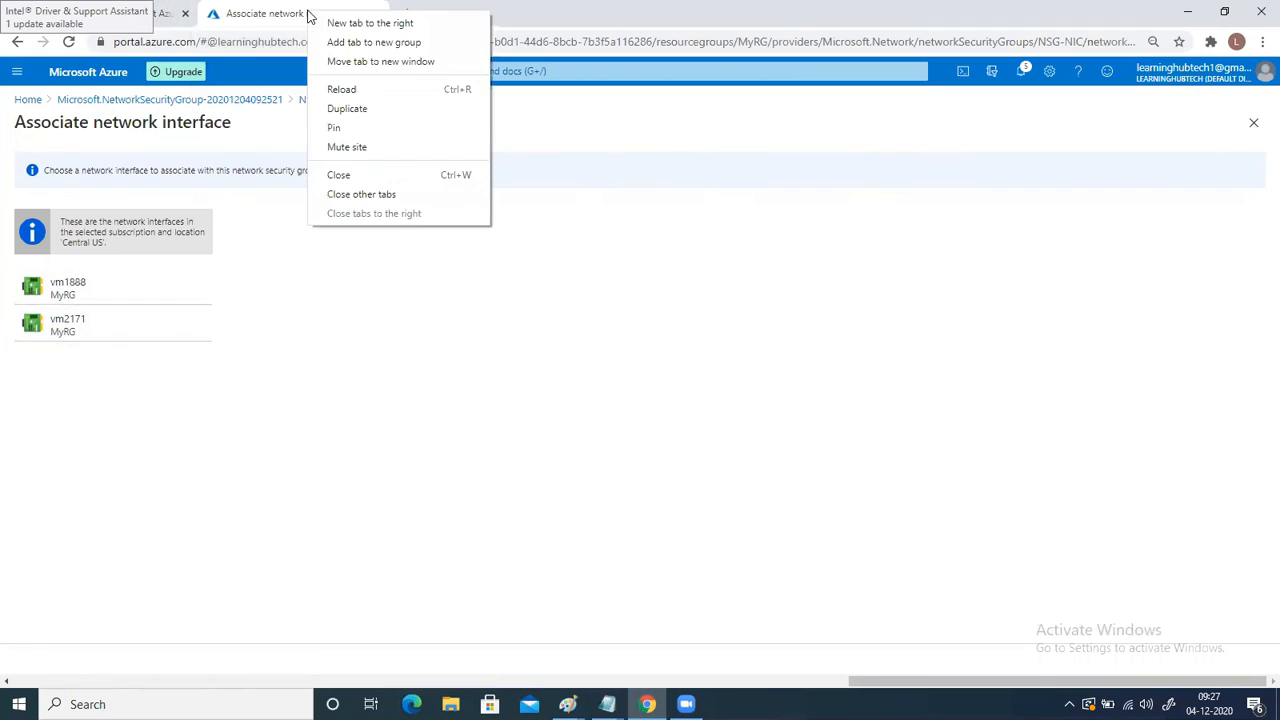
click(346, 108)
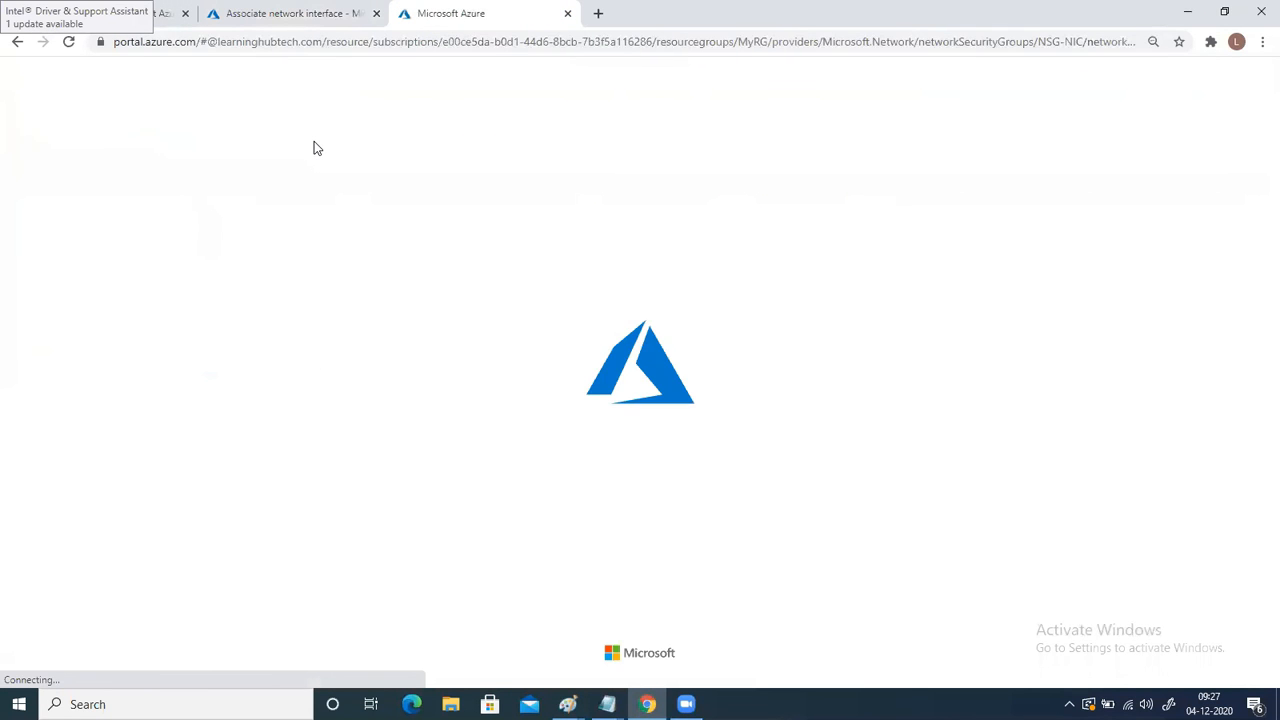
Step: Find VM1's NIC name under its Networking page, then associate vm1888 with NSG-NIC
click(397, 70)
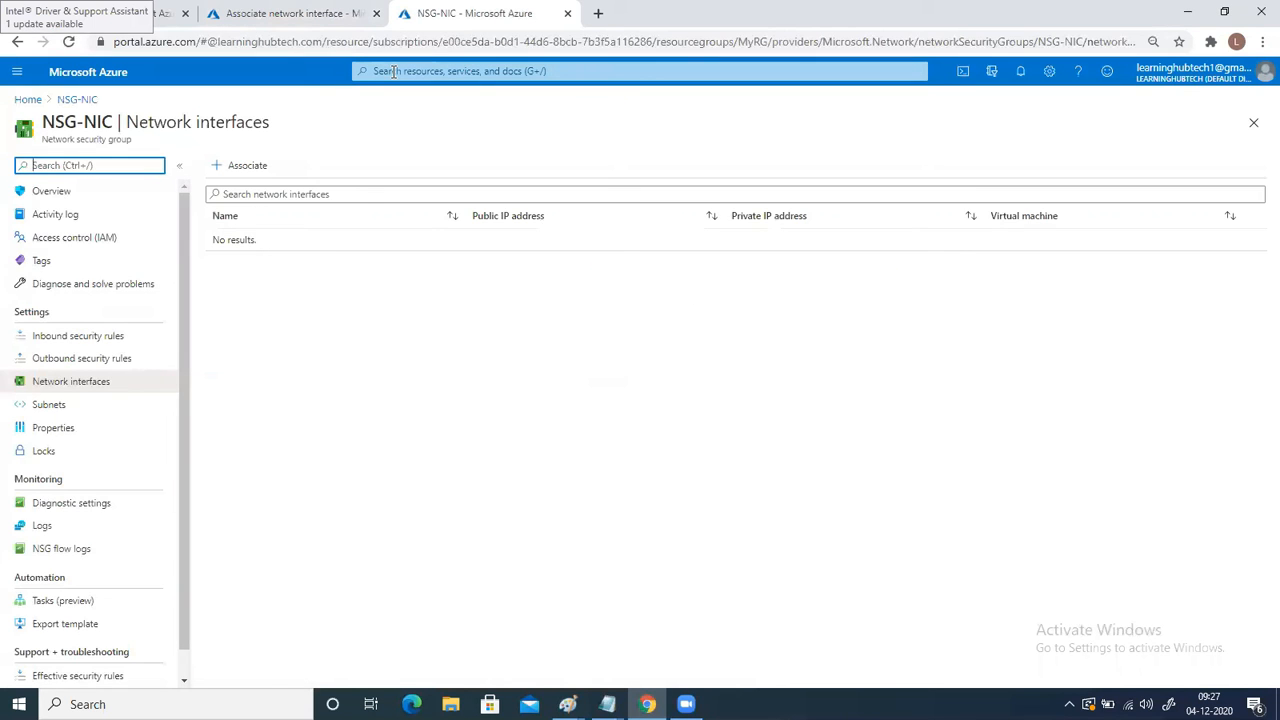
click(393, 72)
click(466, 263)
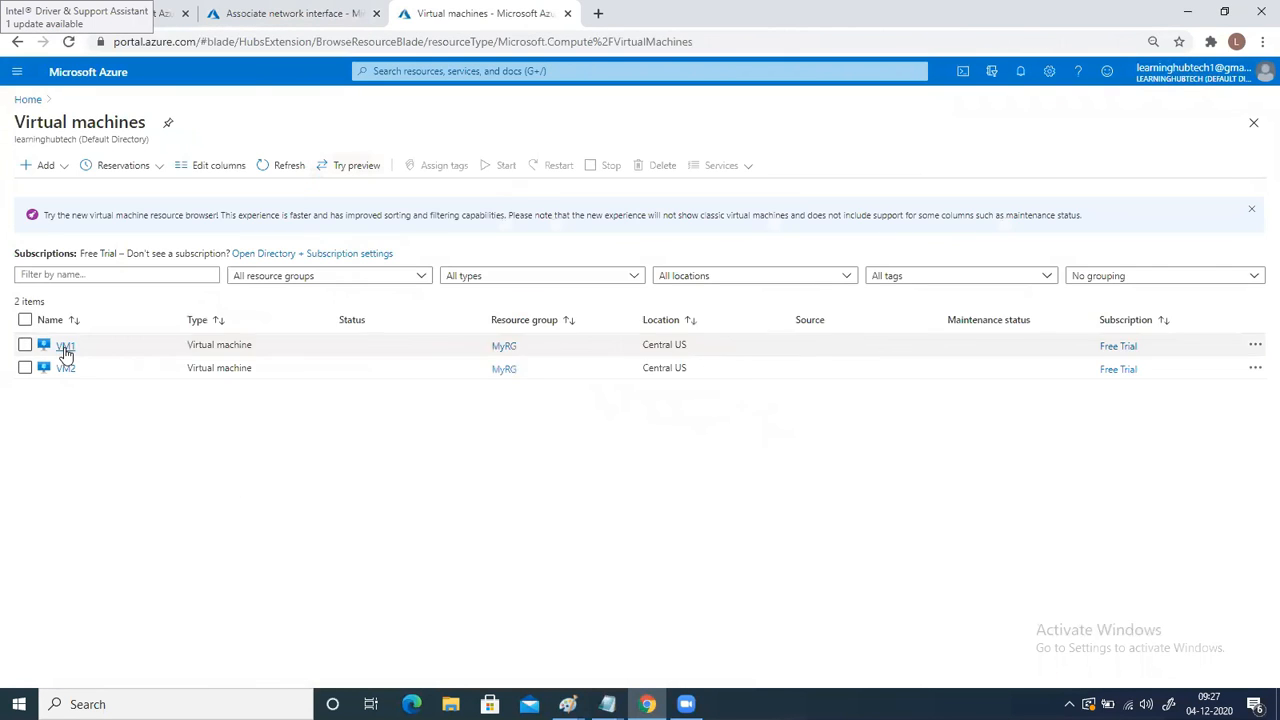
click(65, 347)
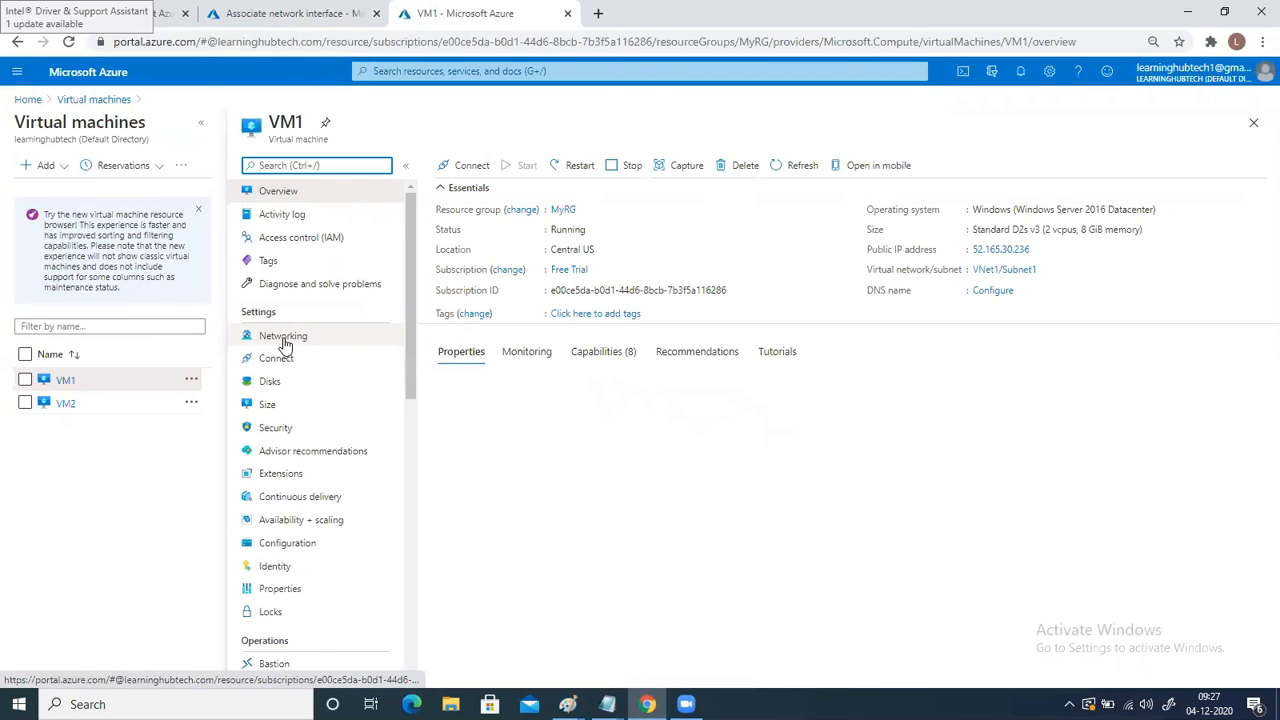
click(283, 338)
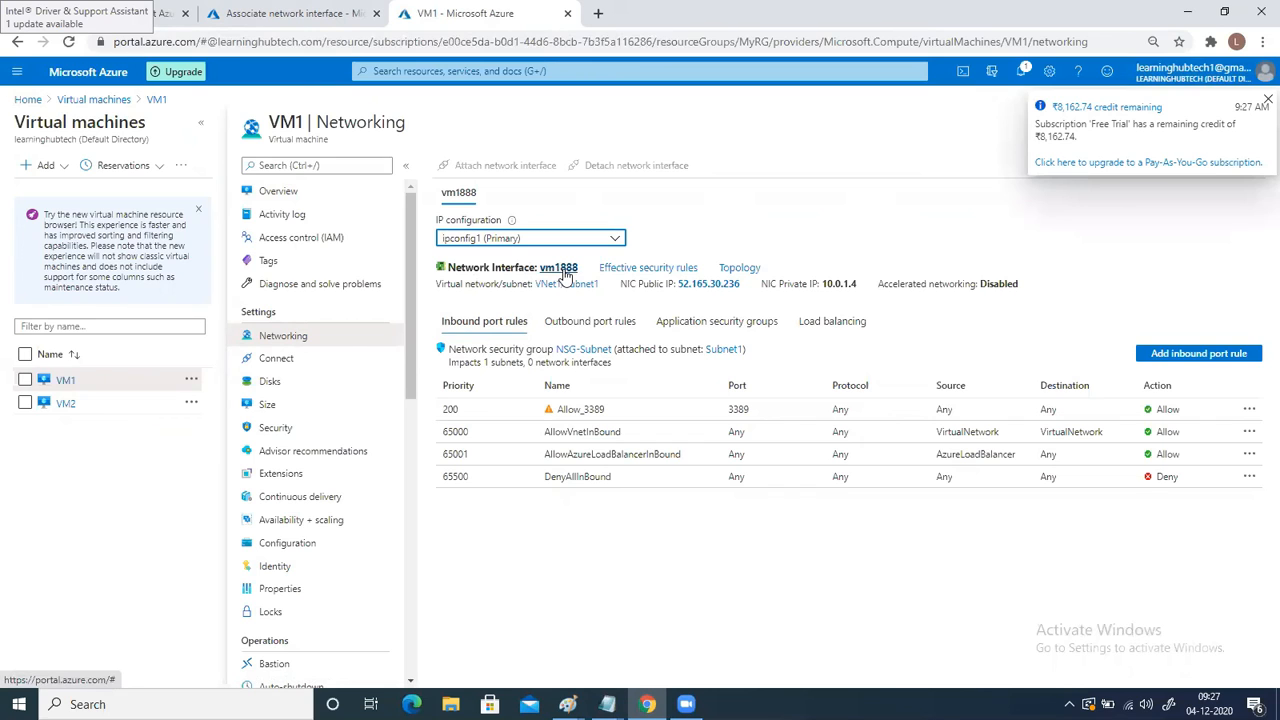
click(280, 15)
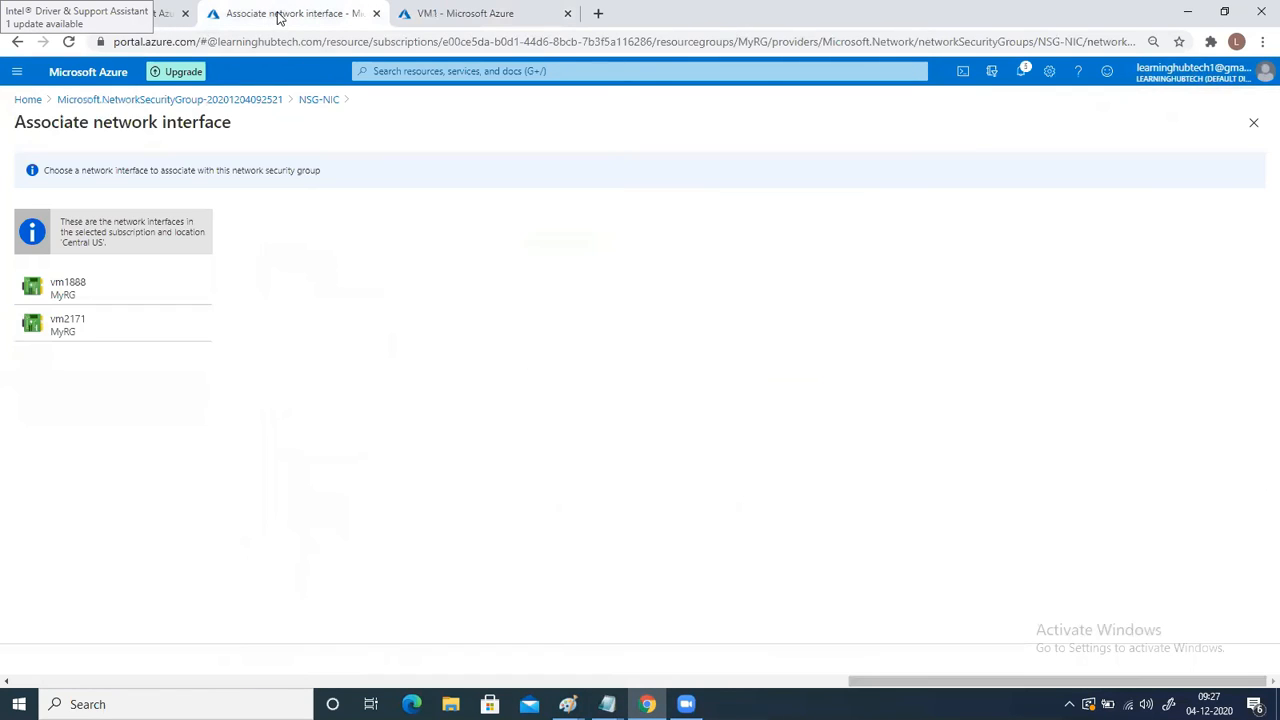
click(68, 290)
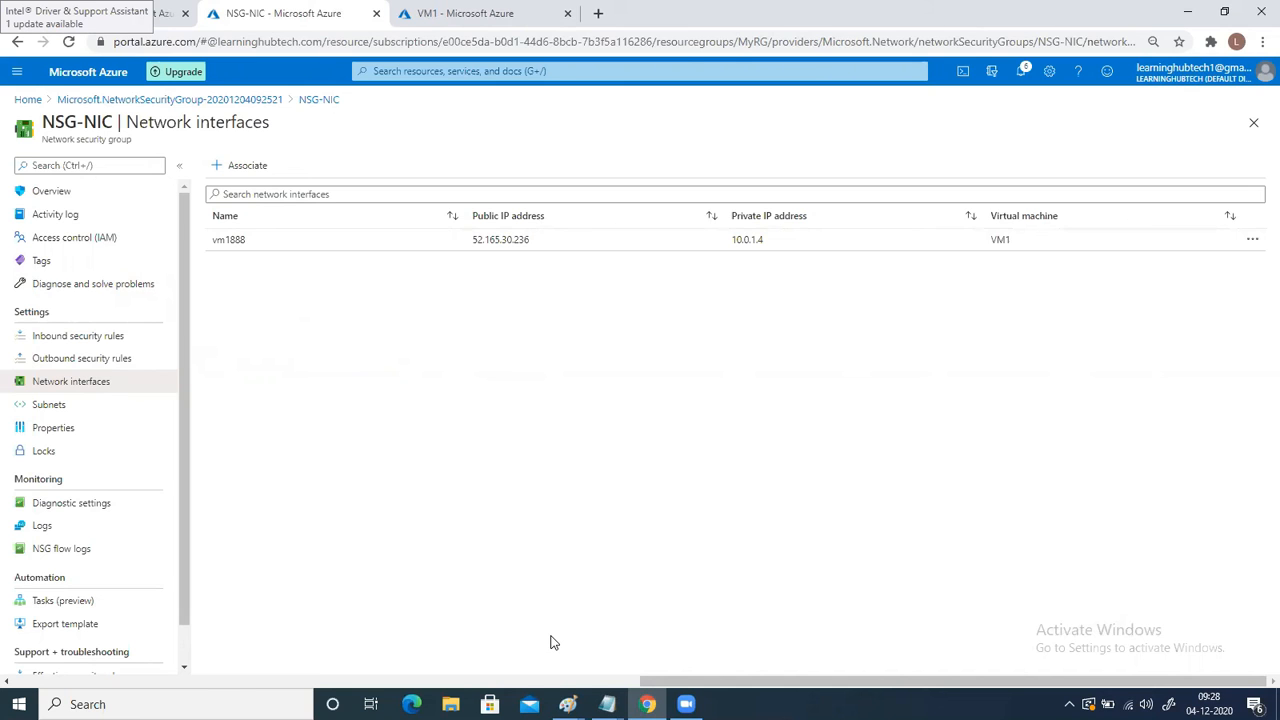
Step: Bring the Paint NSG diagram to the front, then Alt+Tab back to the browser
mouse_move(567, 704)
click(818, 654)
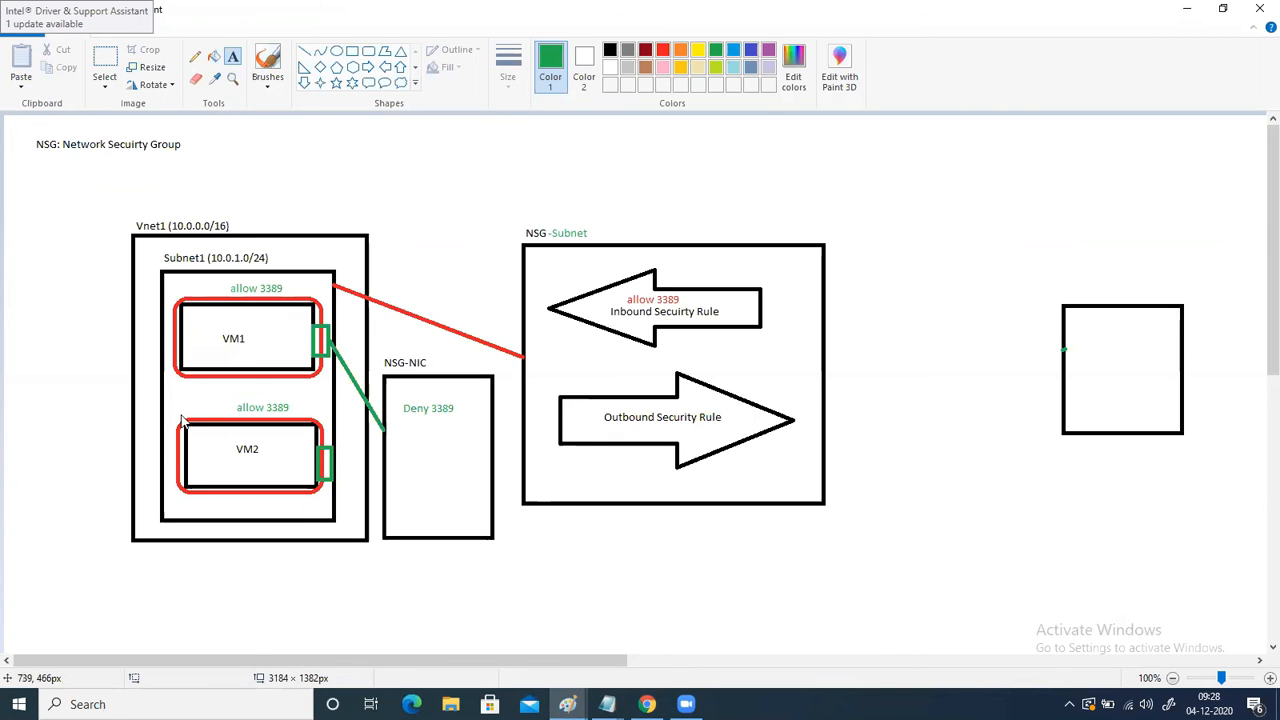
key(alt+Tab)
Step: Review the NSG-Subnet and NSG-NIC rules on VM1's Networking page, then open VM1's Connect options
click(472, 281)
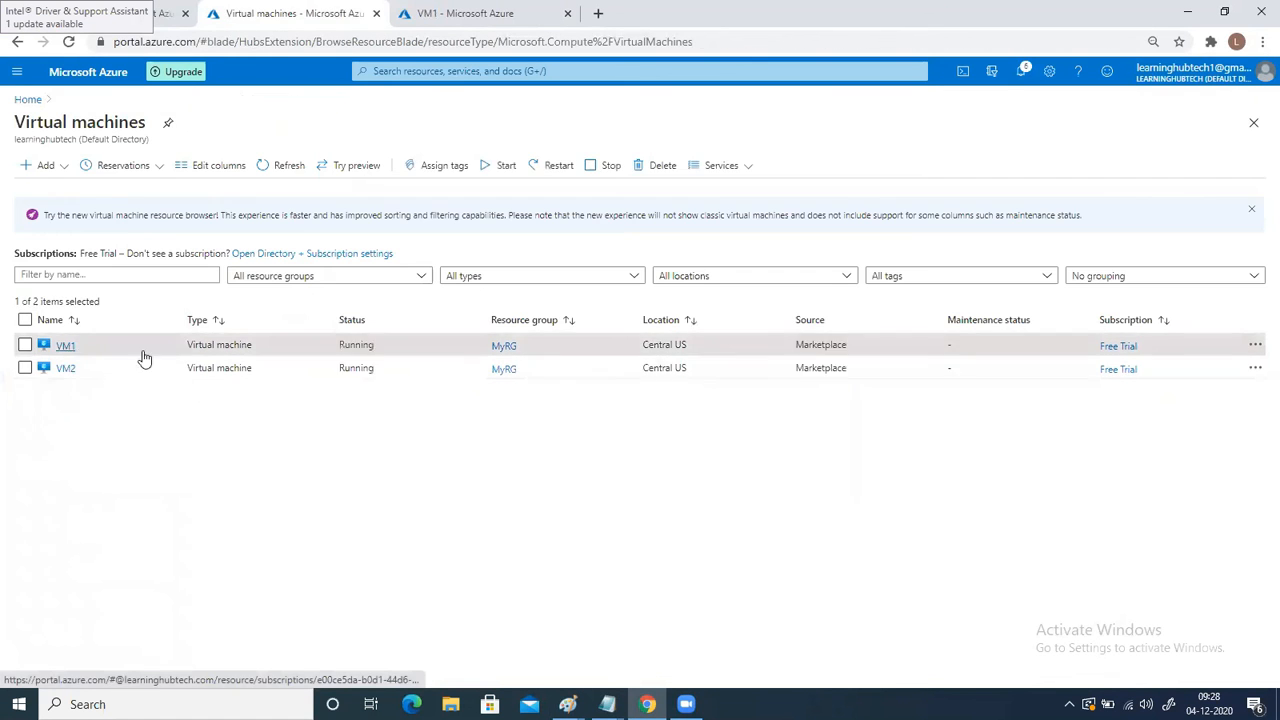
click(66, 347)
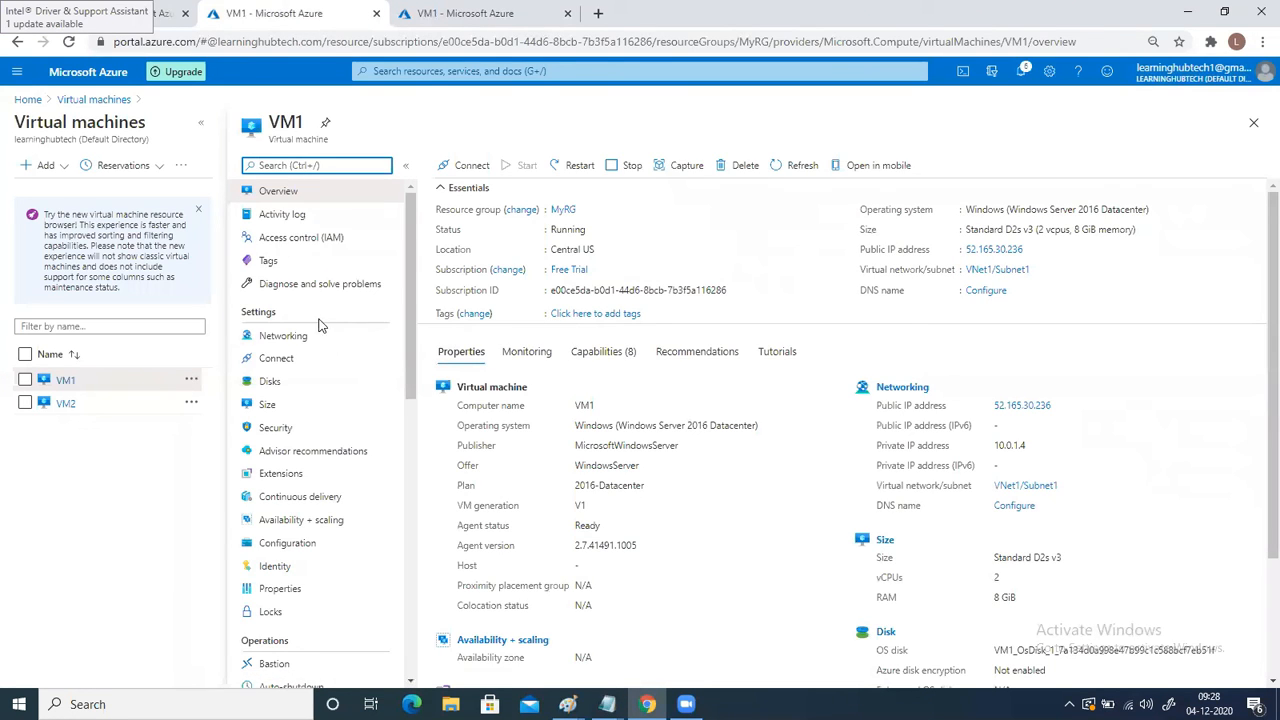
click(281, 340)
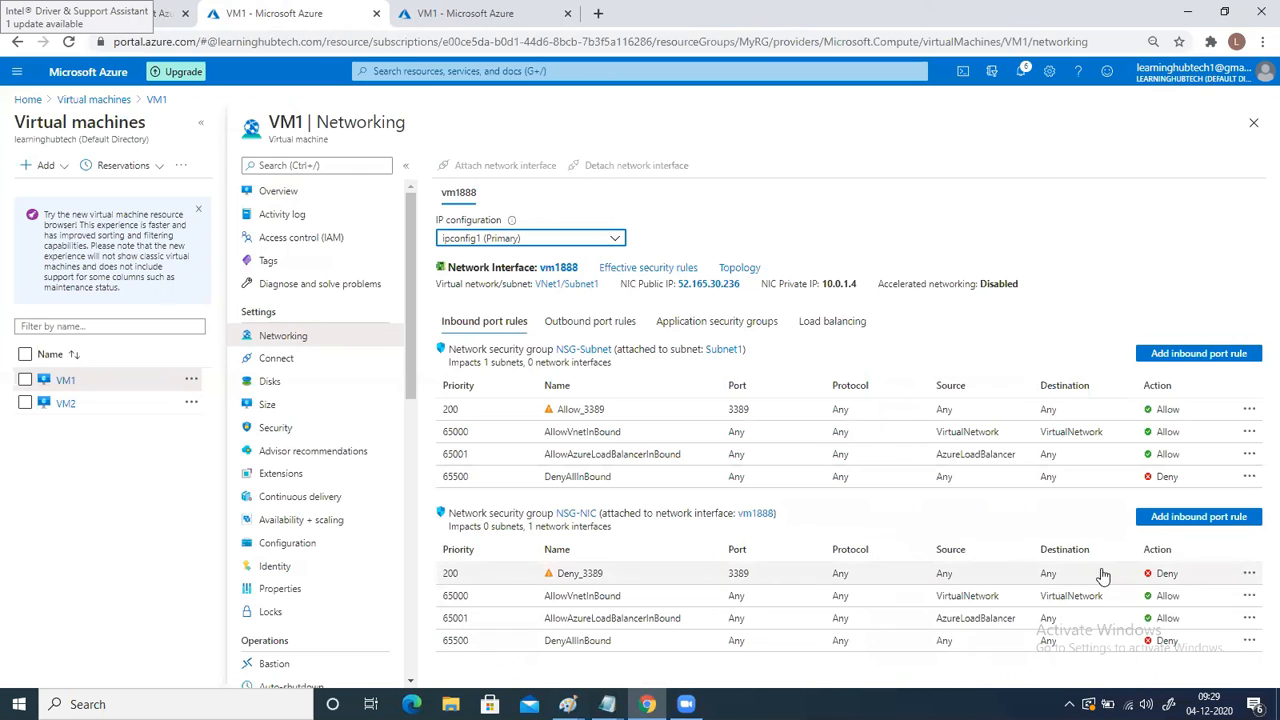
click(284, 194)
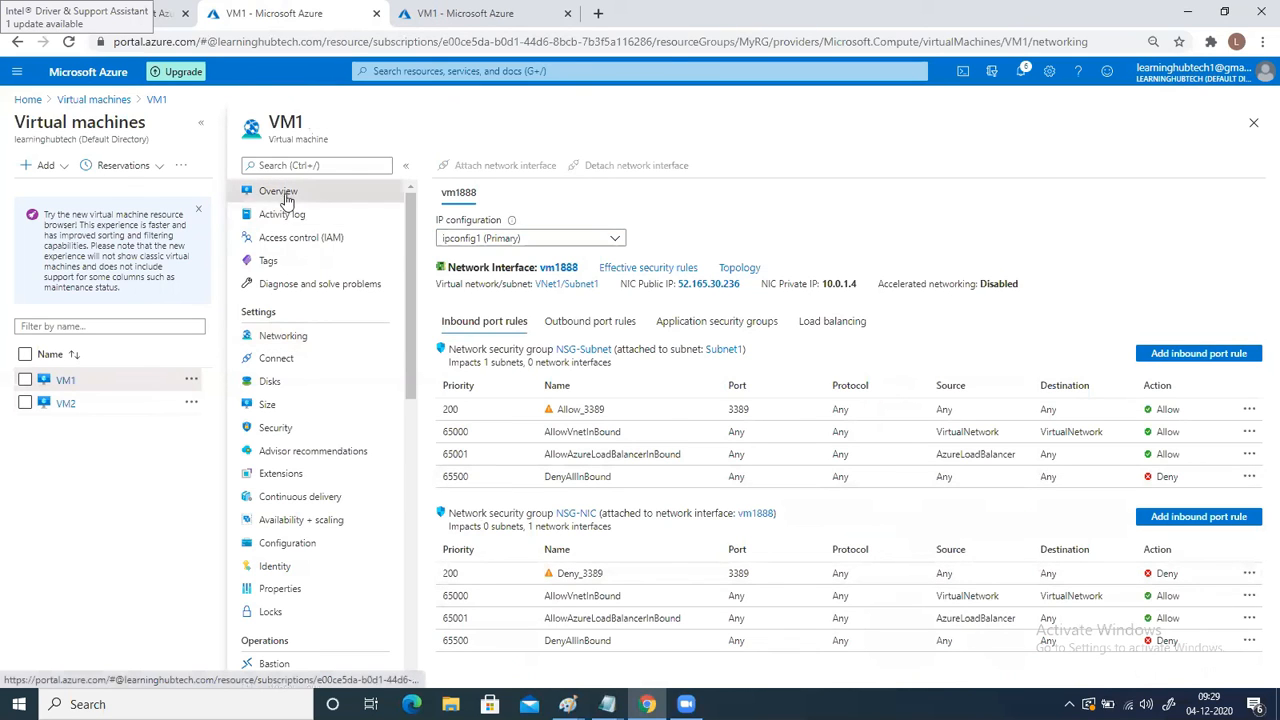
click(467, 166)
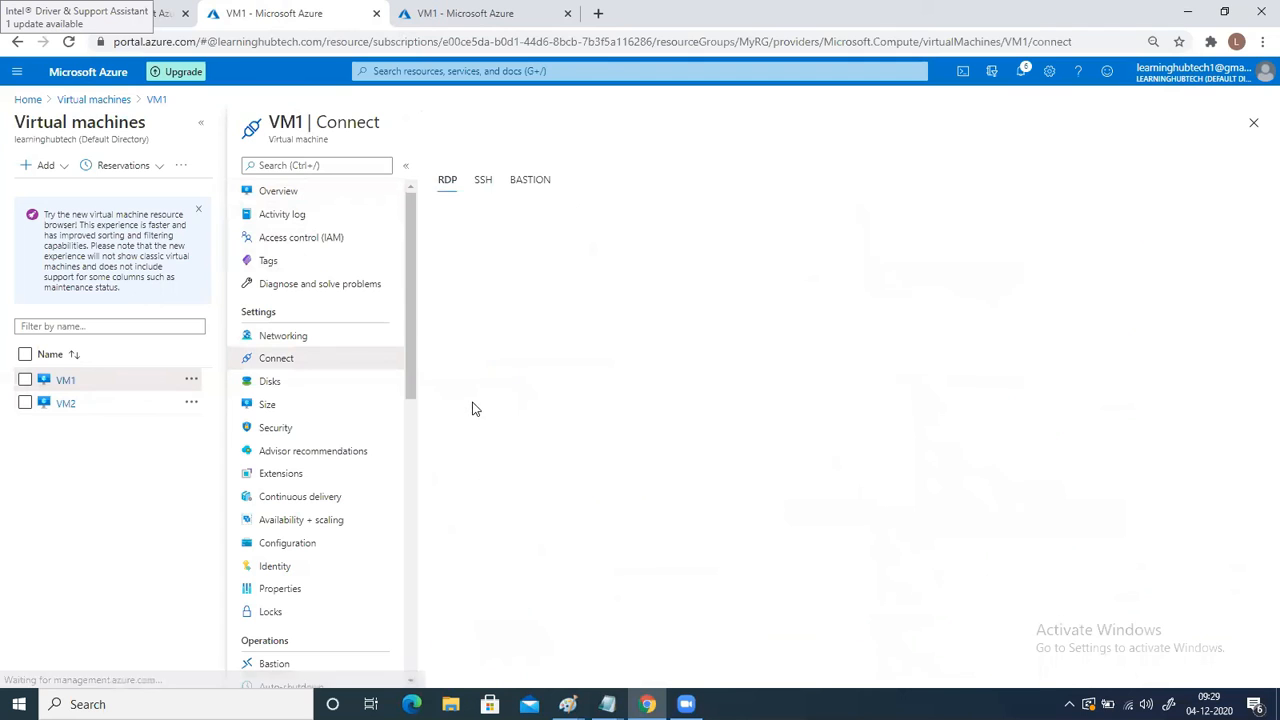
Step: Download and run VM1's RDP file, dismiss the connection failure, and tick VM2
click(478, 390)
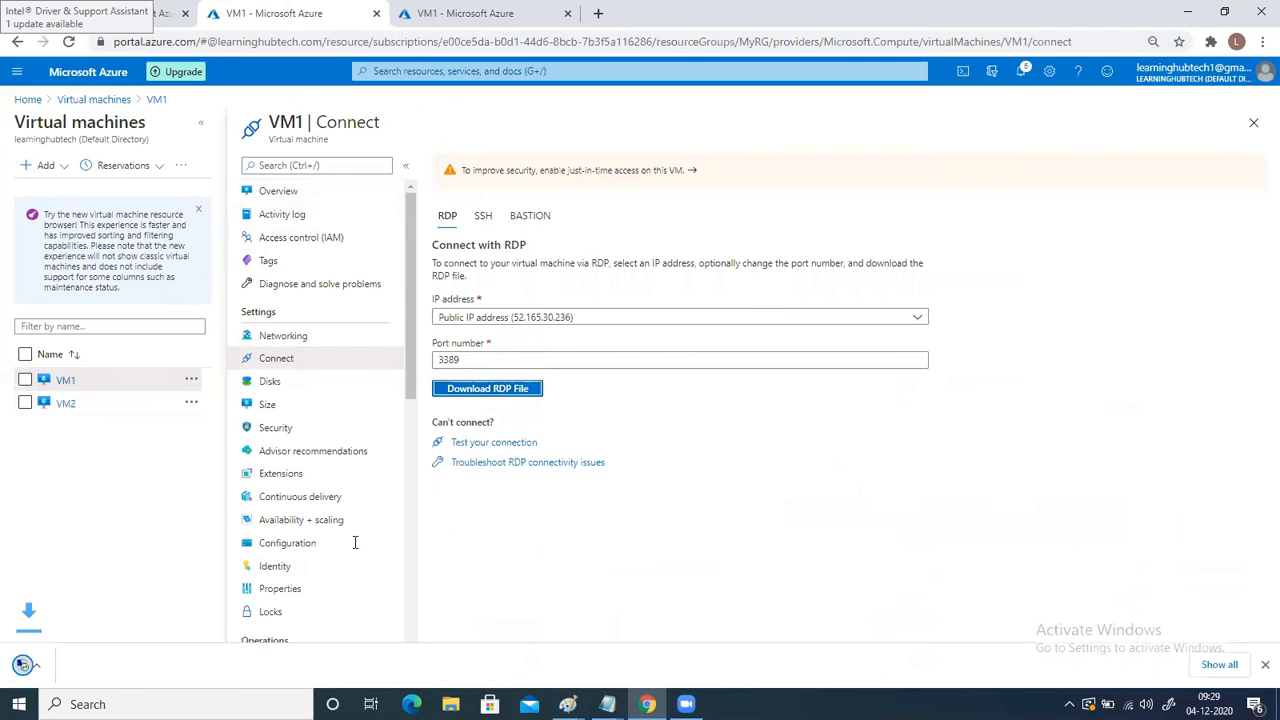
click(745, 440)
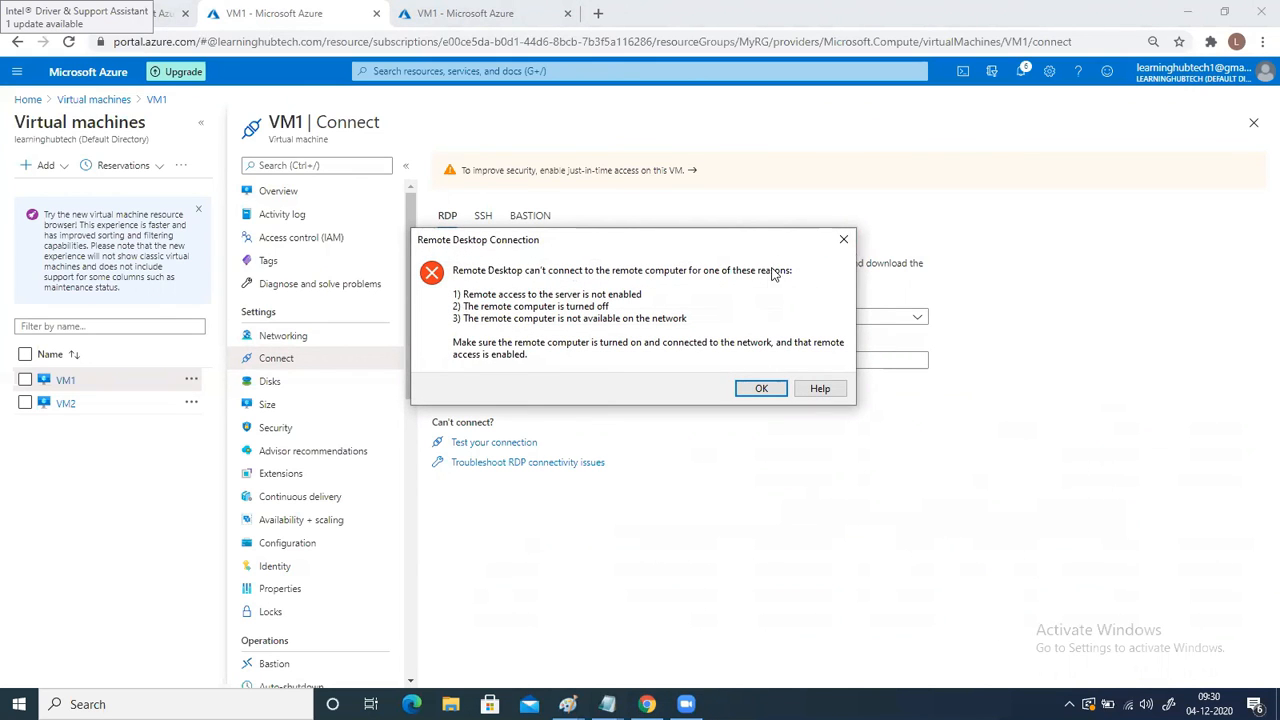
click(843, 240)
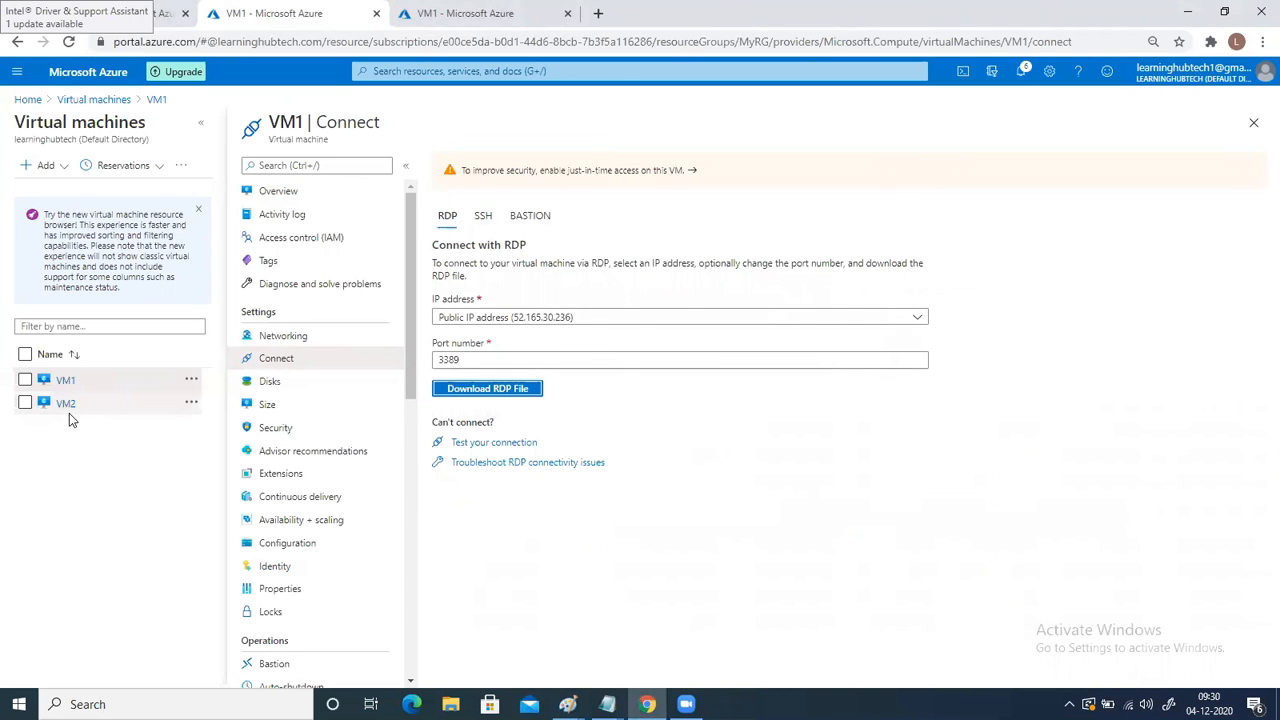
click(25, 403)
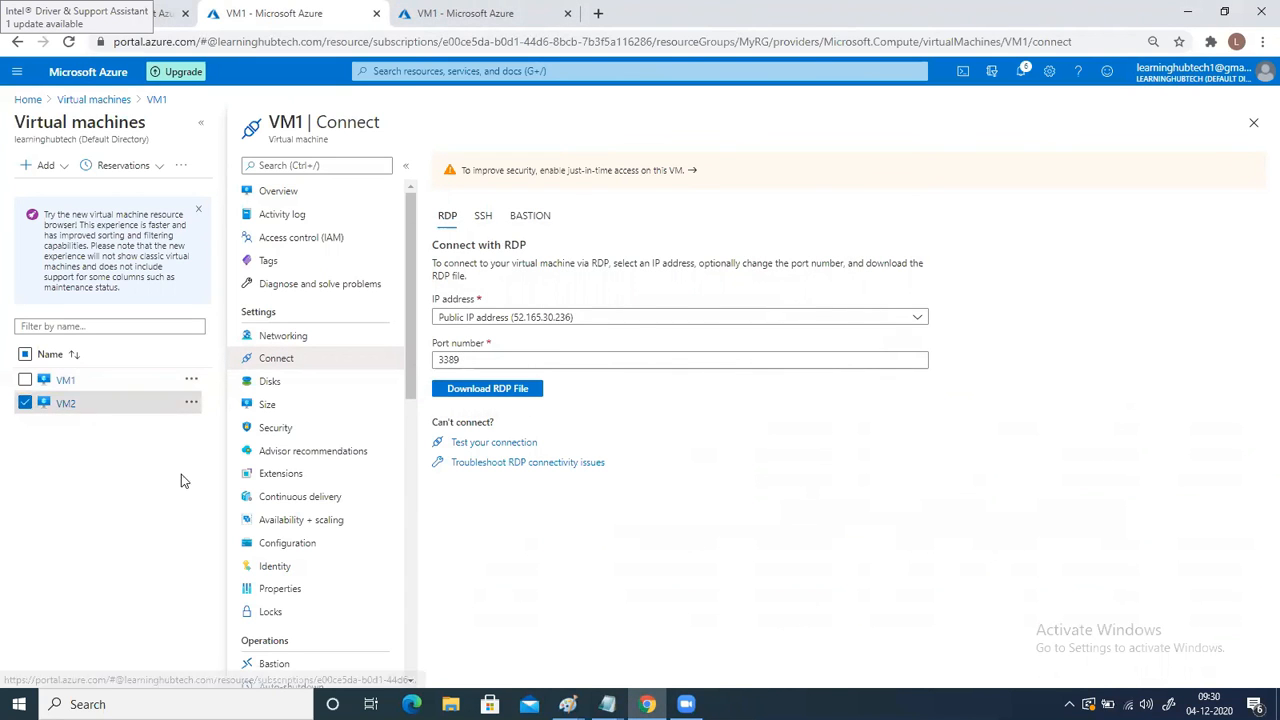
mouse_move(567, 704)
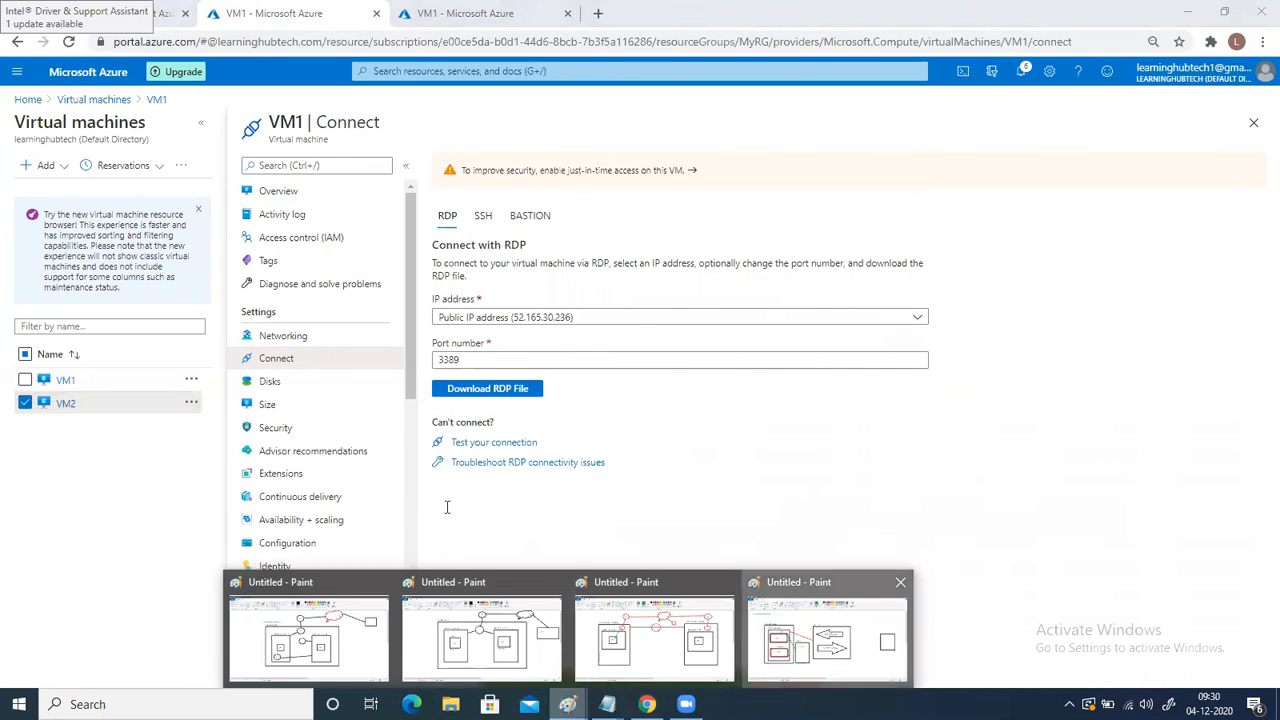
click(448, 510)
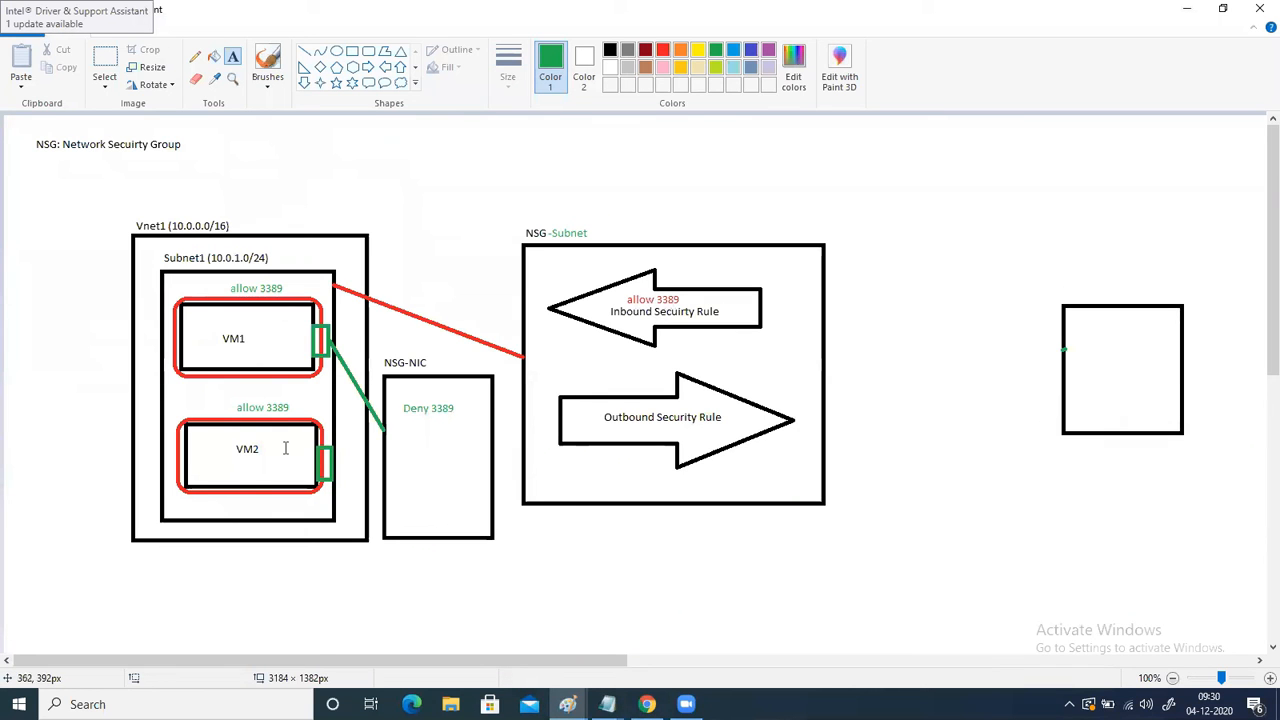
Step: Download VM2's RDP file and connect, cancel at the credentials prompt, and return to Paint
click(1187, 9)
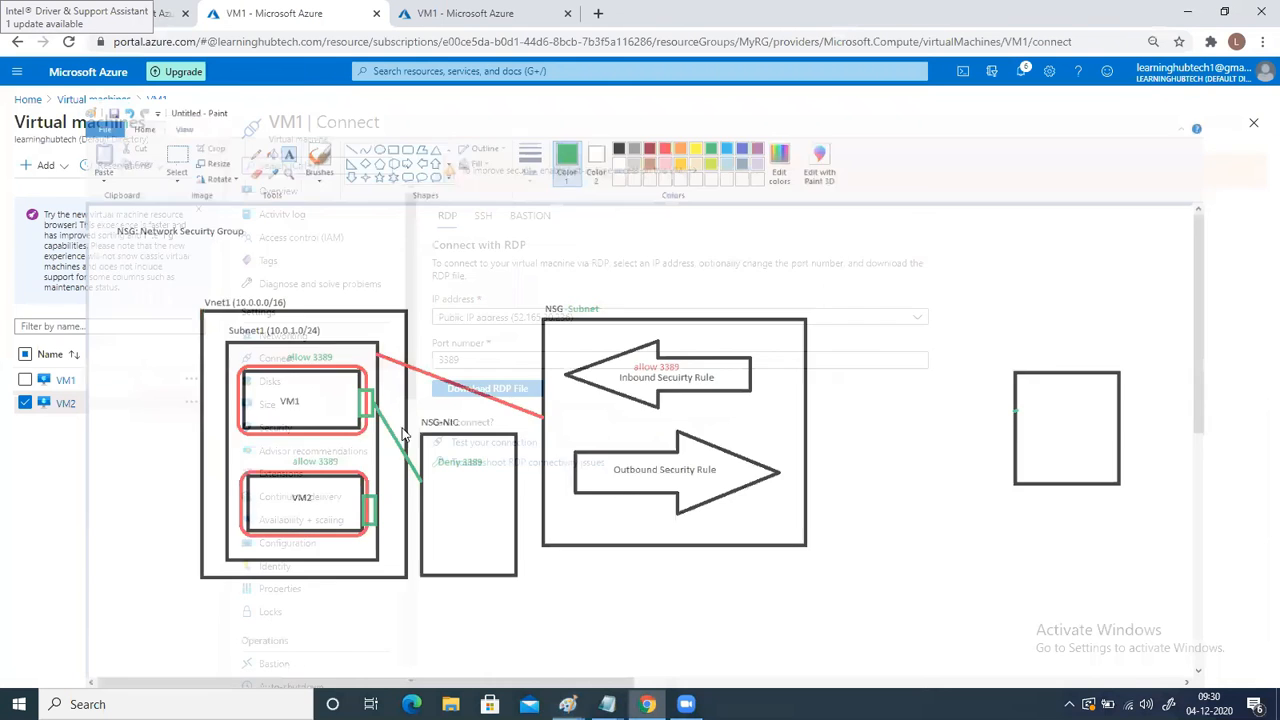
click(278, 191)
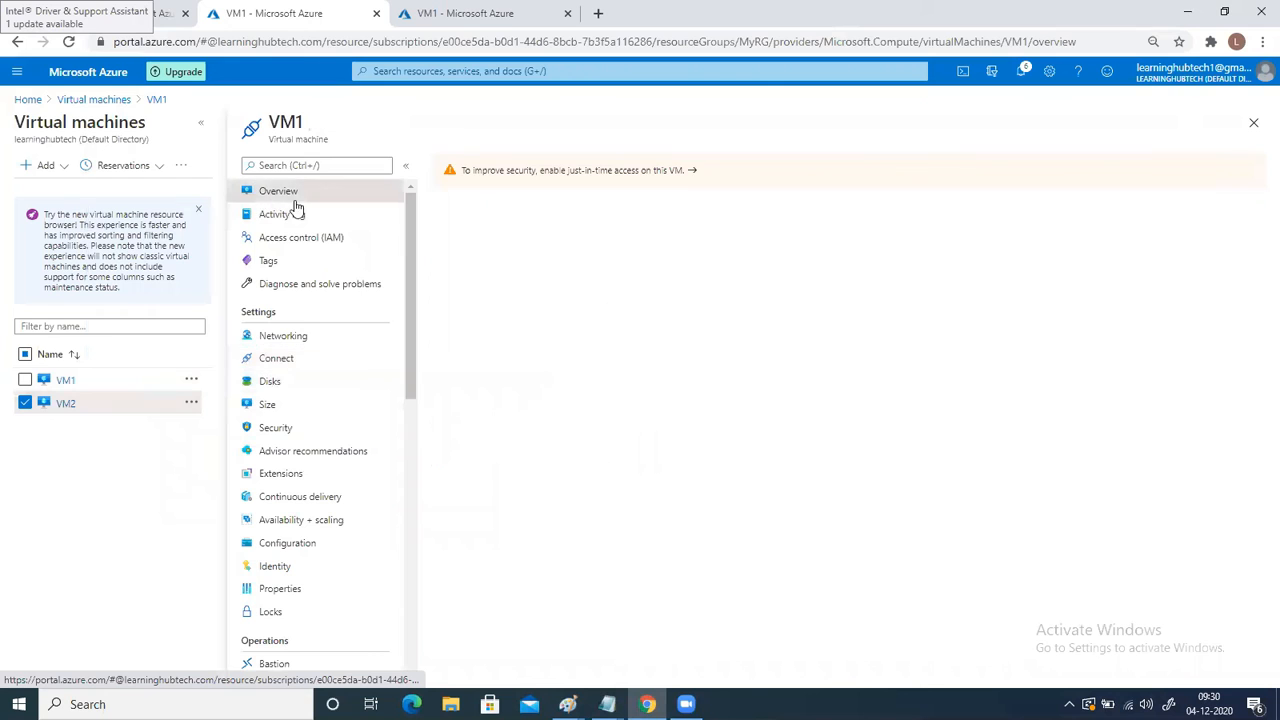
click(467, 176)
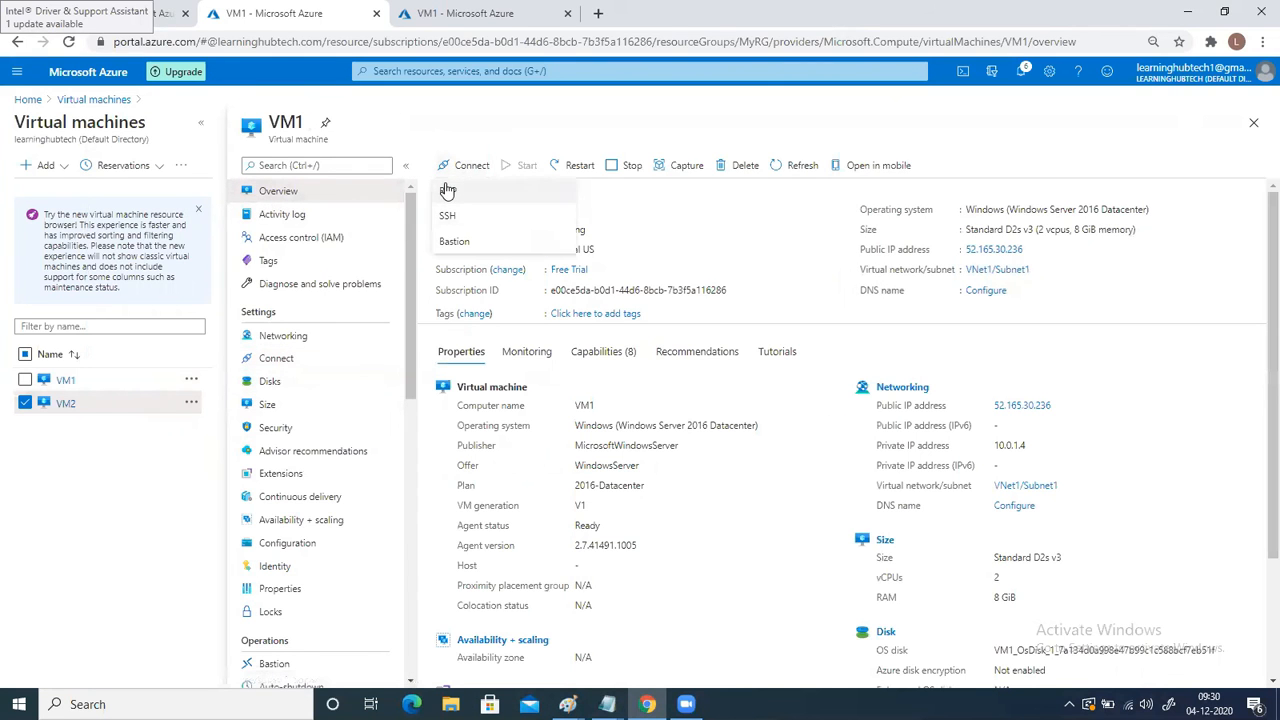
click(458, 210)
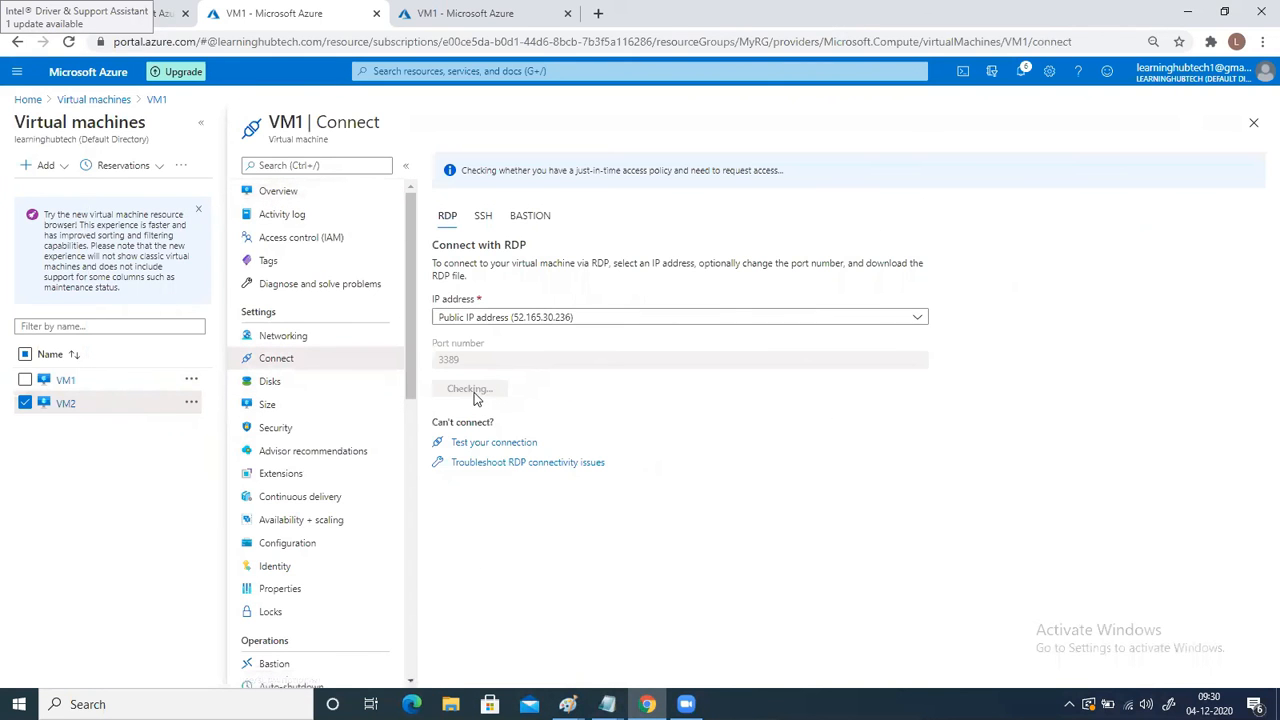
click(470, 398)
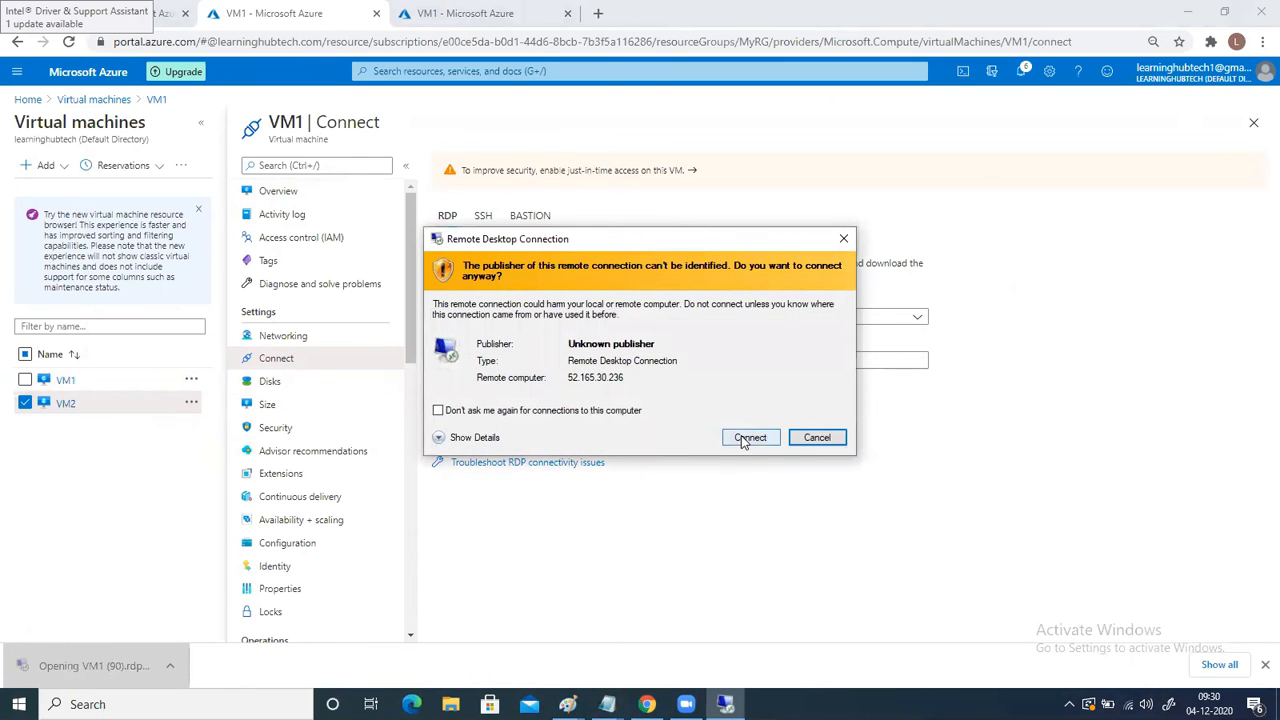
click(748, 435)
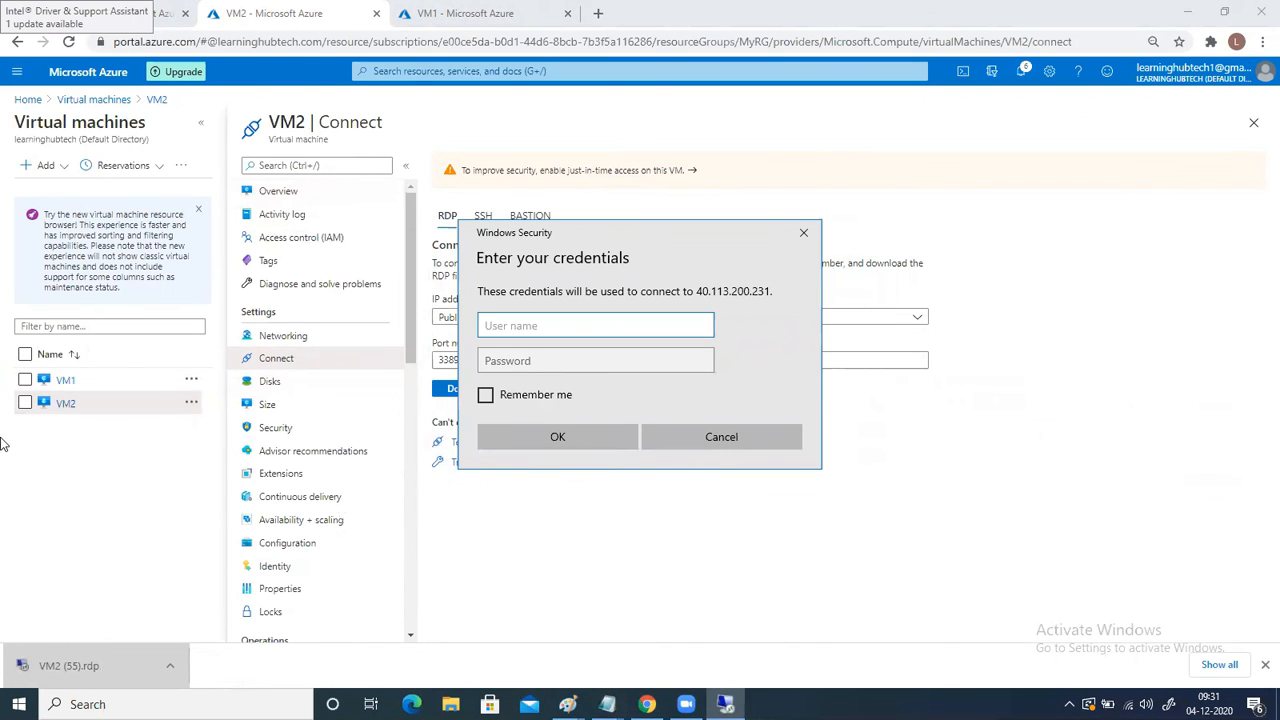
click(739, 437)
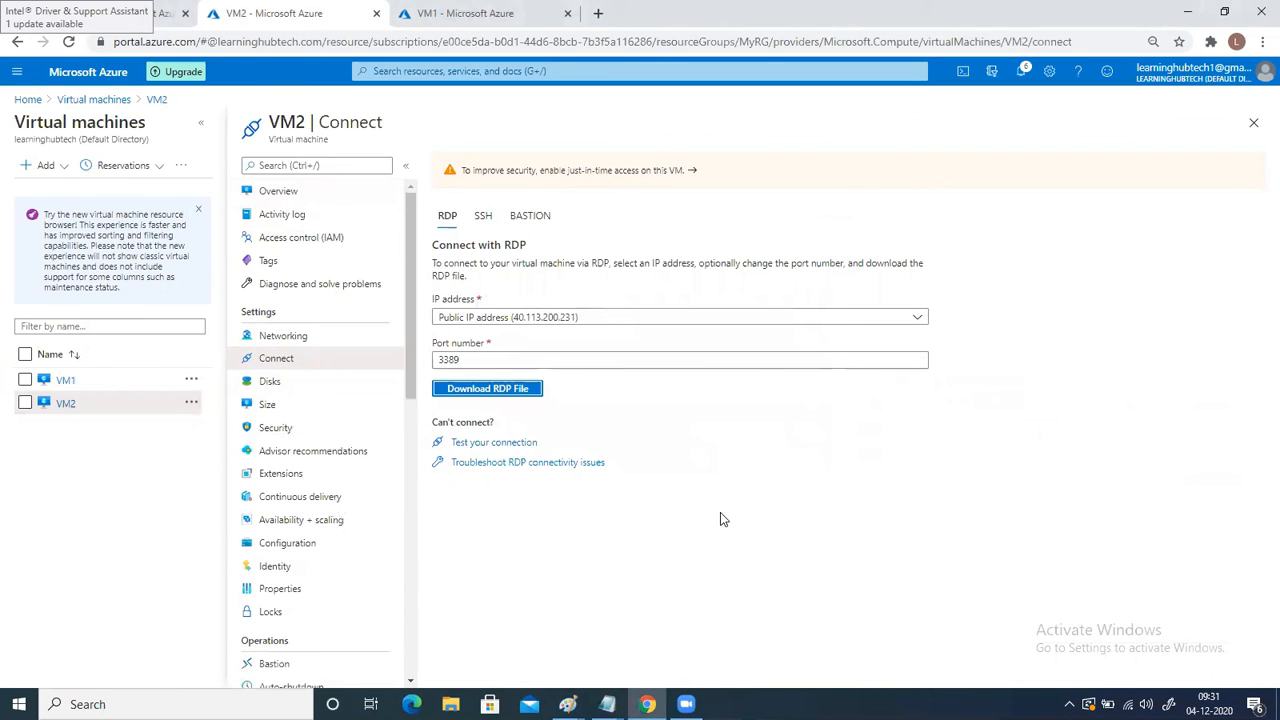
mouse_move(567, 704)
click(762, 668)
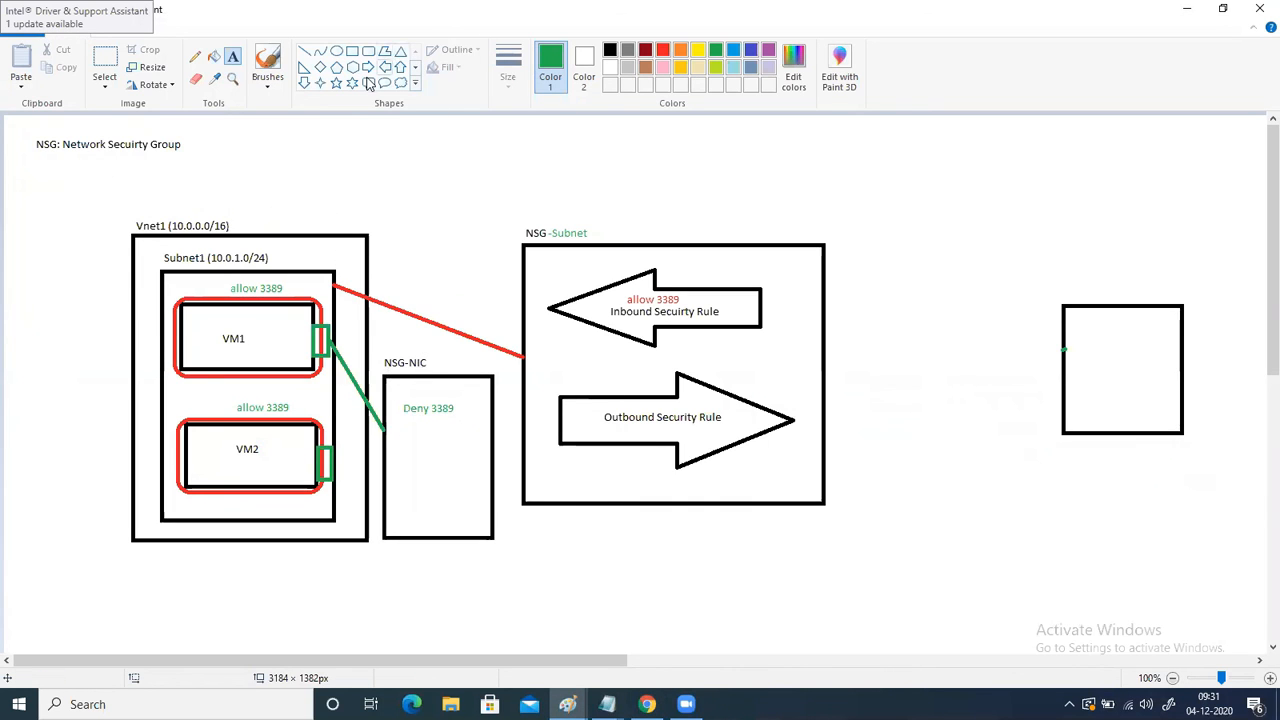
Step: Add an 'allow 3389' text label below Deny 3389 in the NSG-NIC box
click(404, 428)
text(allow)
key(BackSpace)
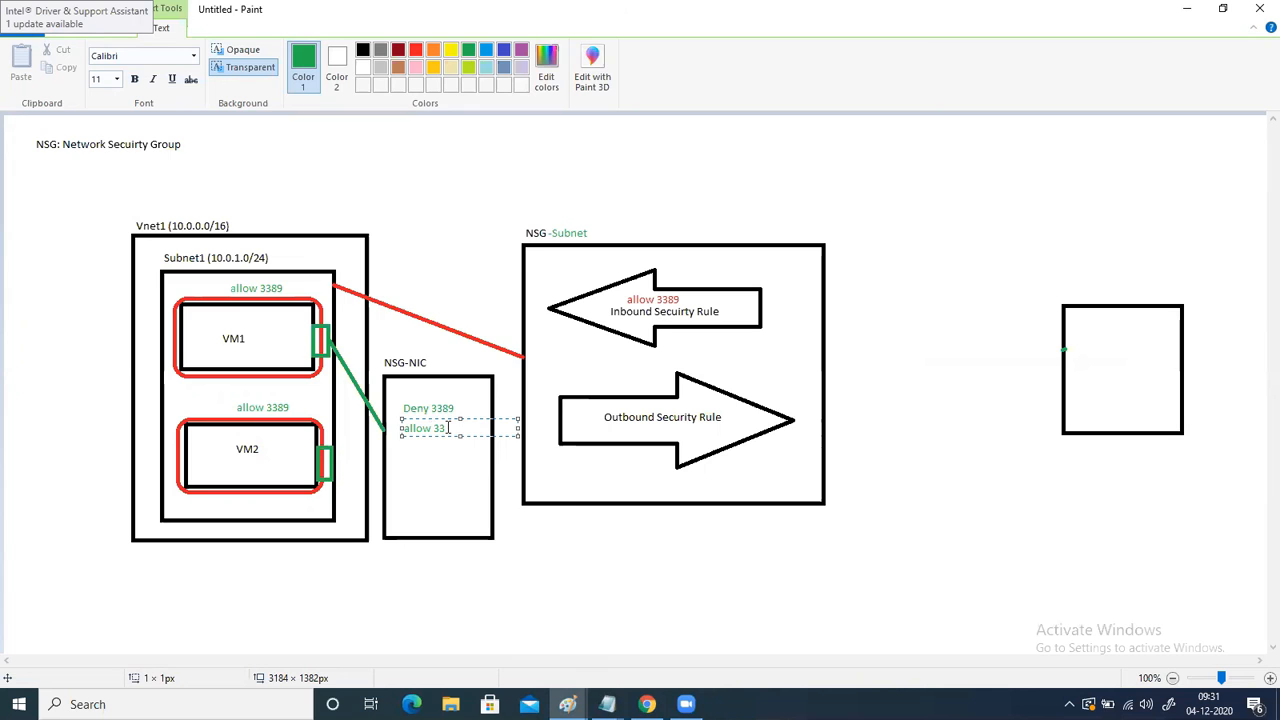
text(w 3389)
click(440, 465)
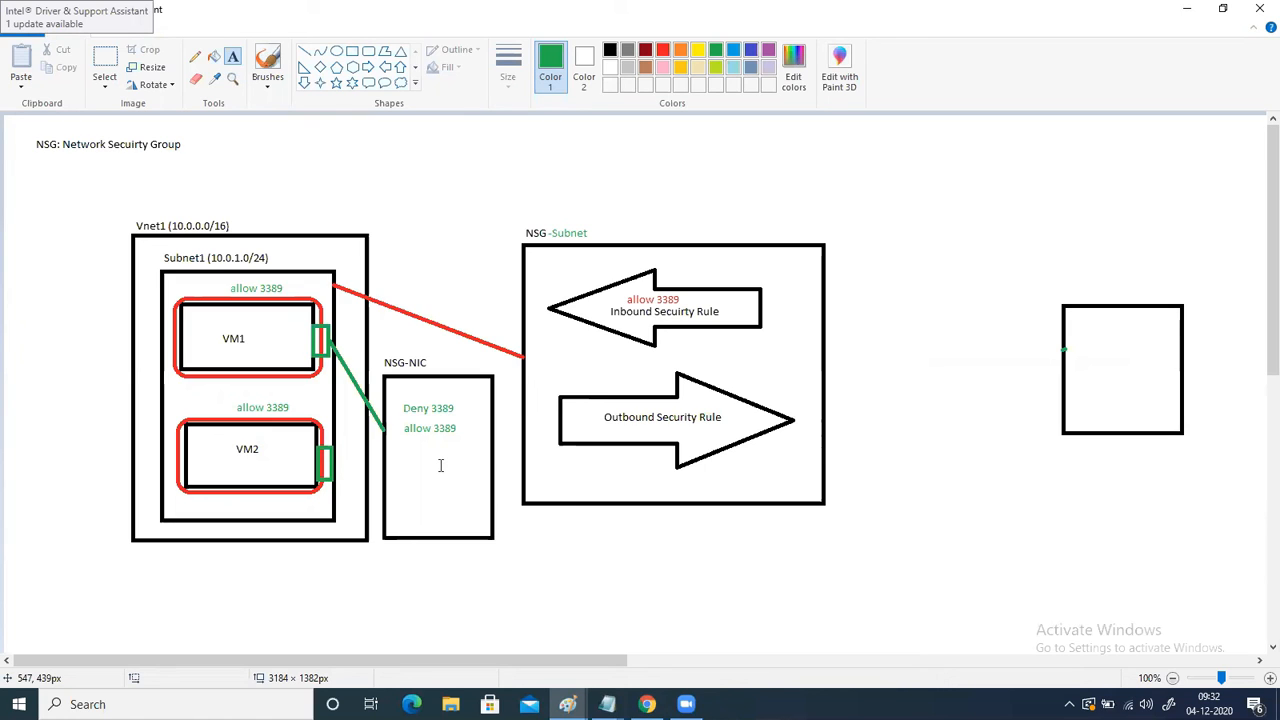
Step: Label Deny 3389 with priority 200 and allow 3389 with 199, then return to the portal
click(461, 410)
text(200)
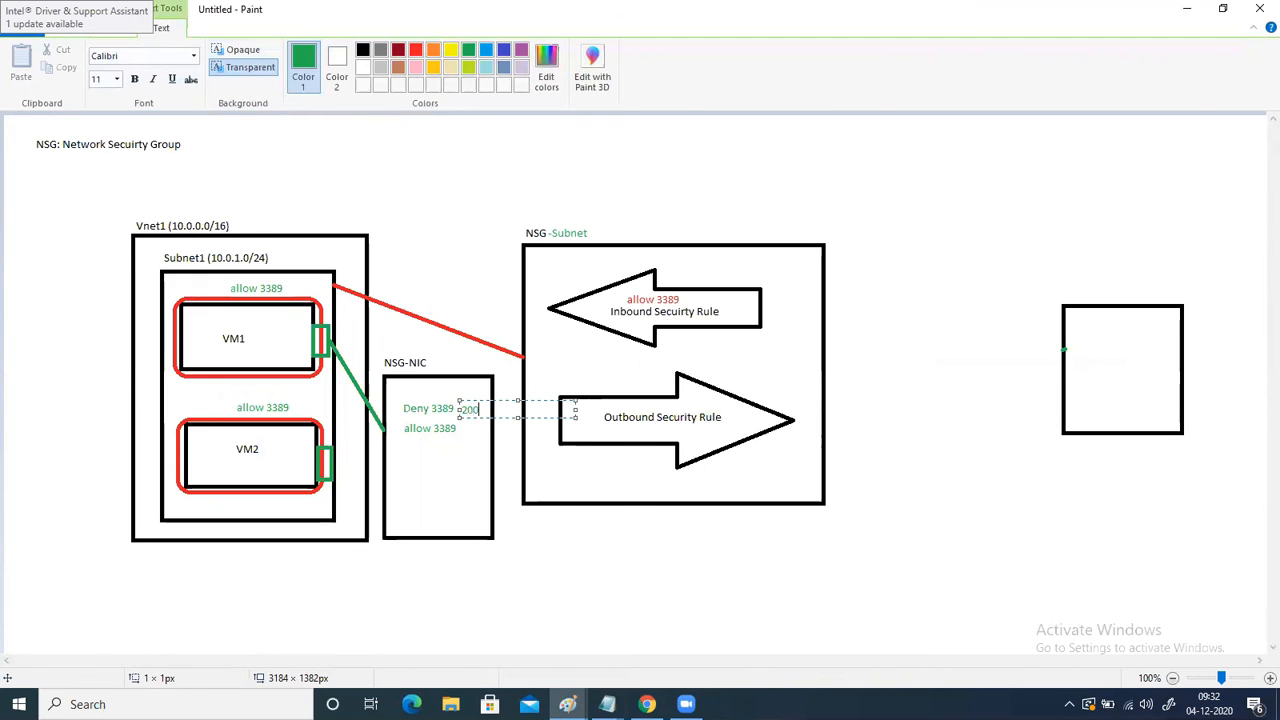
click(414, 490)
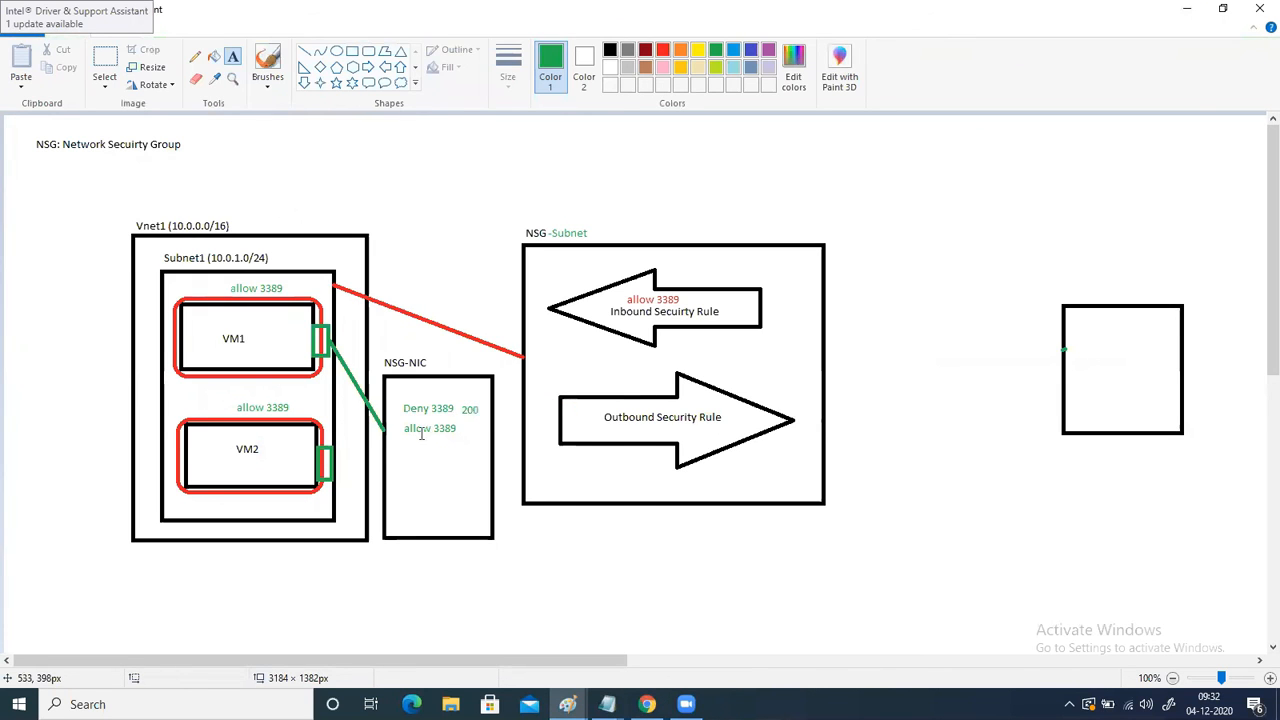
click(461, 427)
text(15)
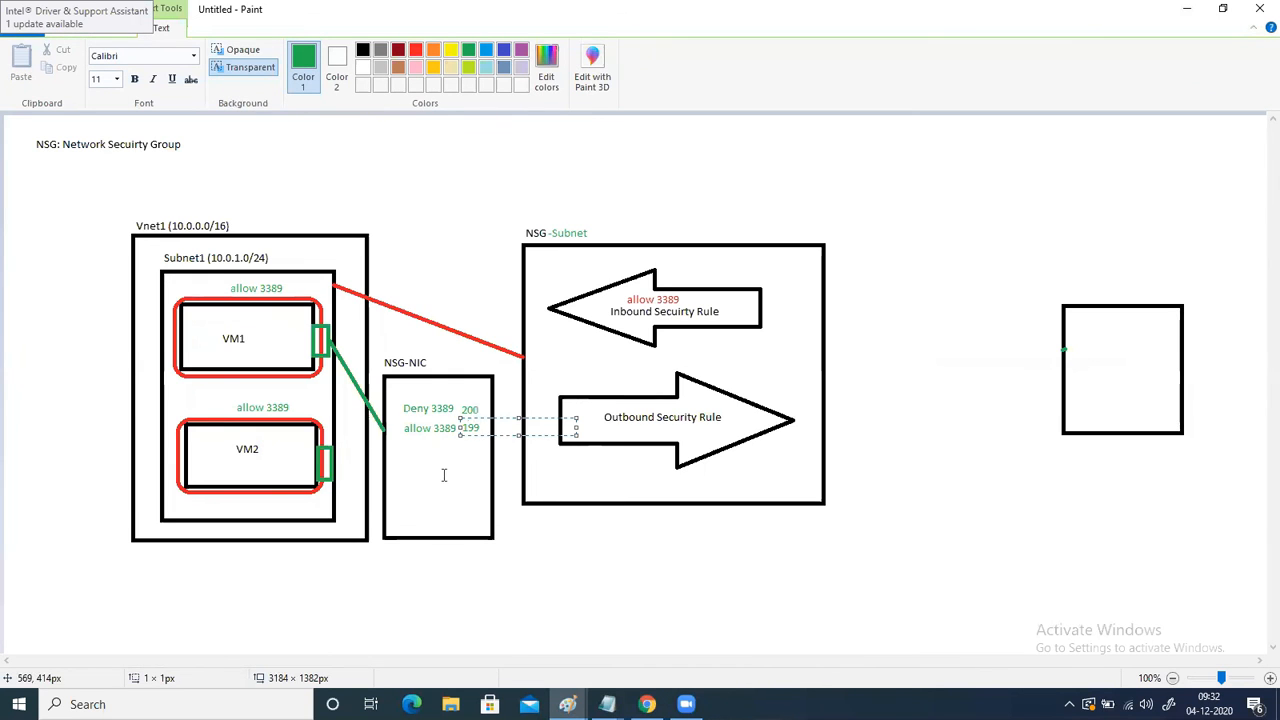
click(441, 476)
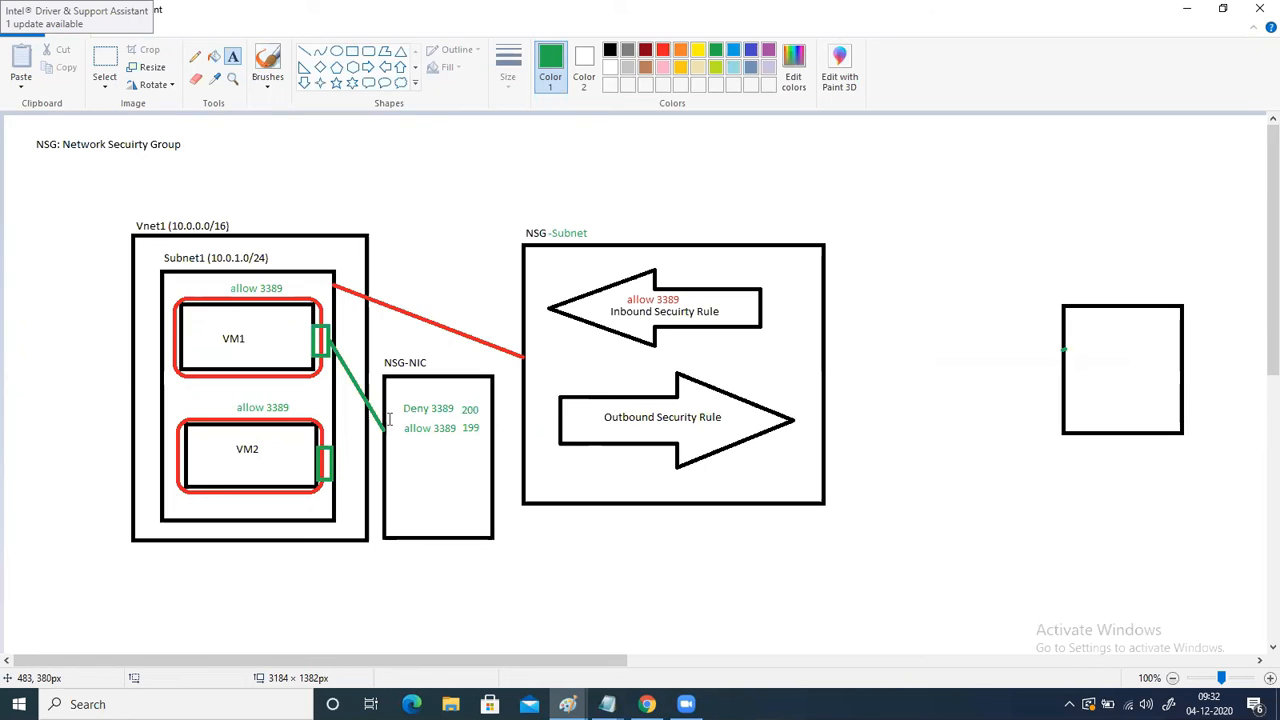
click(437, 452)
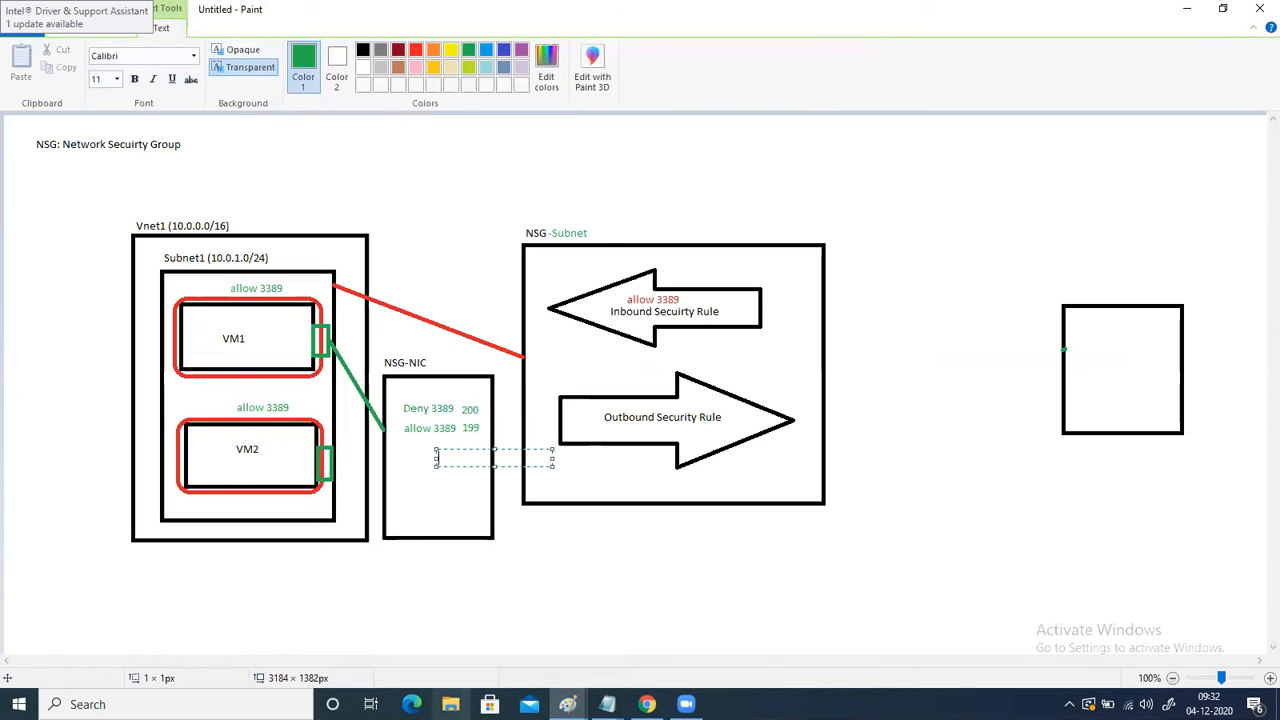
click(647, 704)
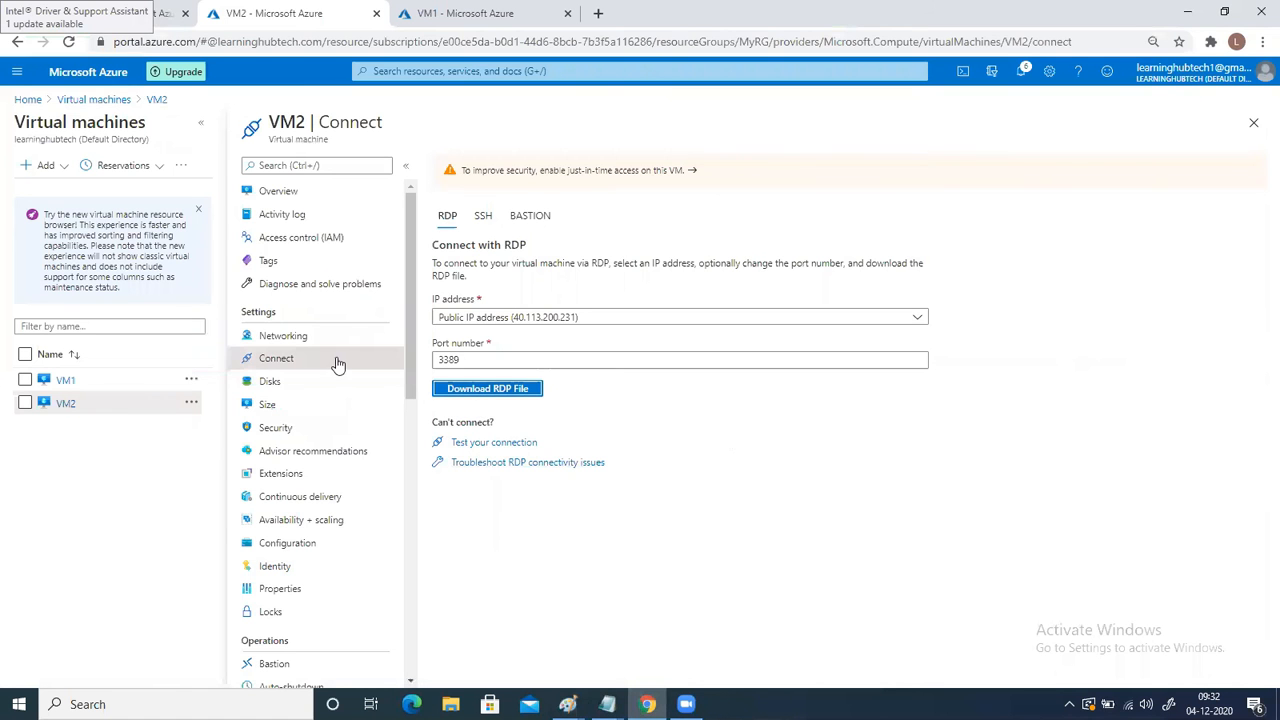
Step: Open NSG-NIC's inbound security rules and start adding a new rule
click(455, 72)
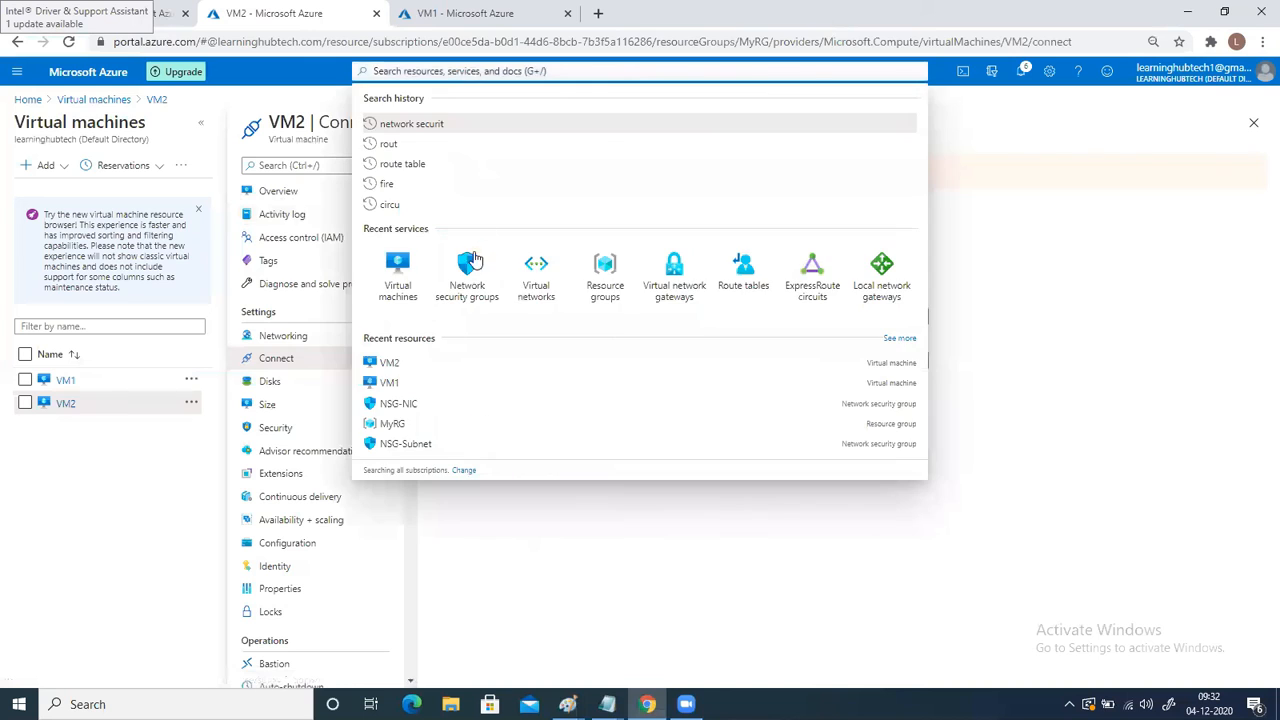
key(Escape)
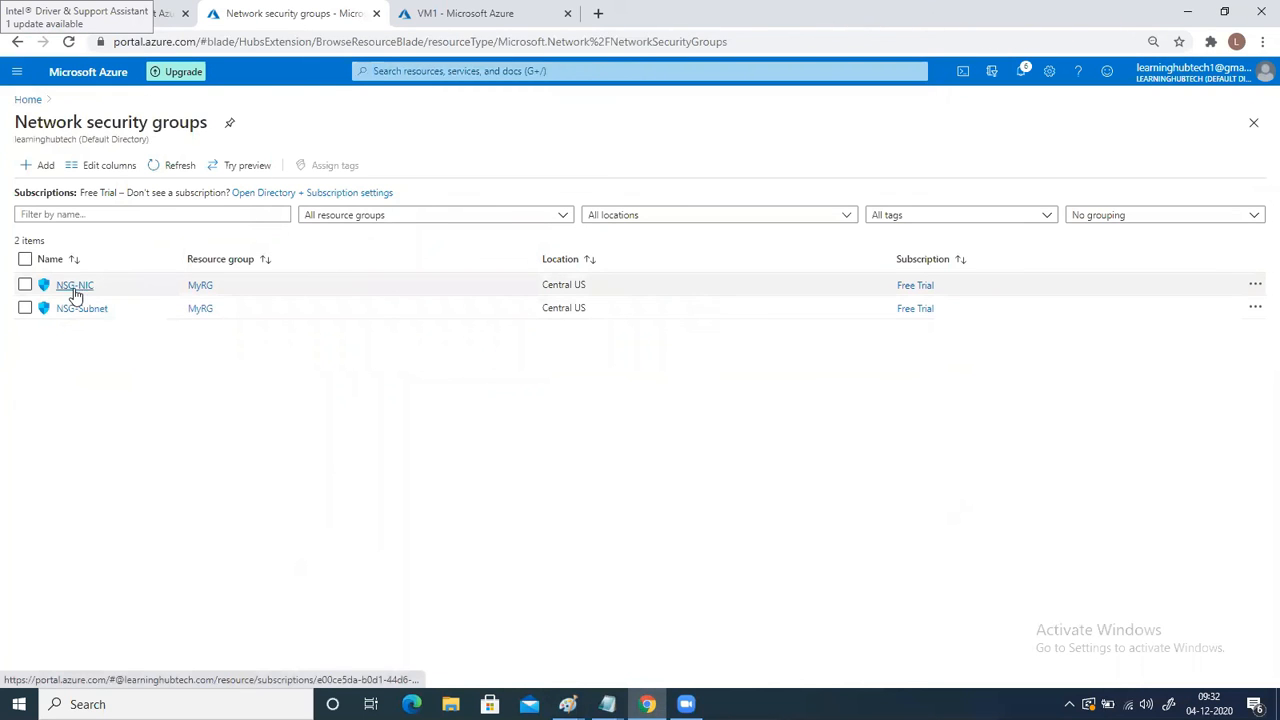
click(75, 286)
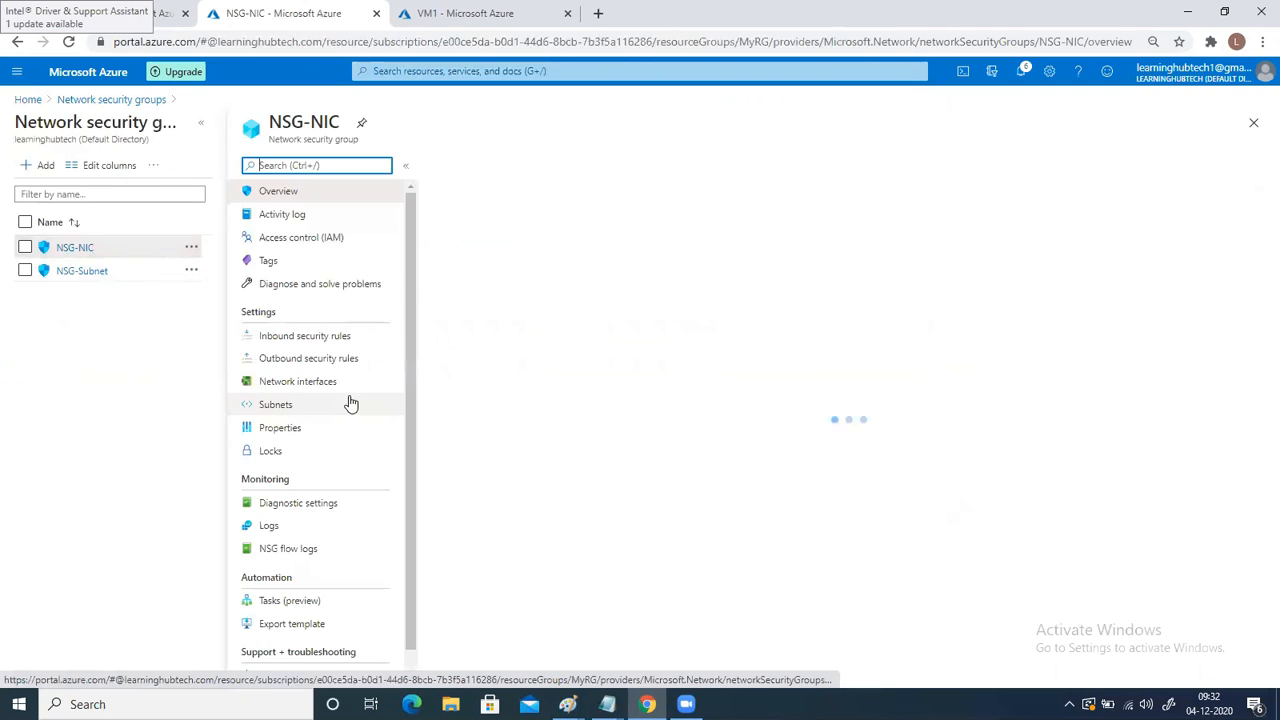
click(345, 336)
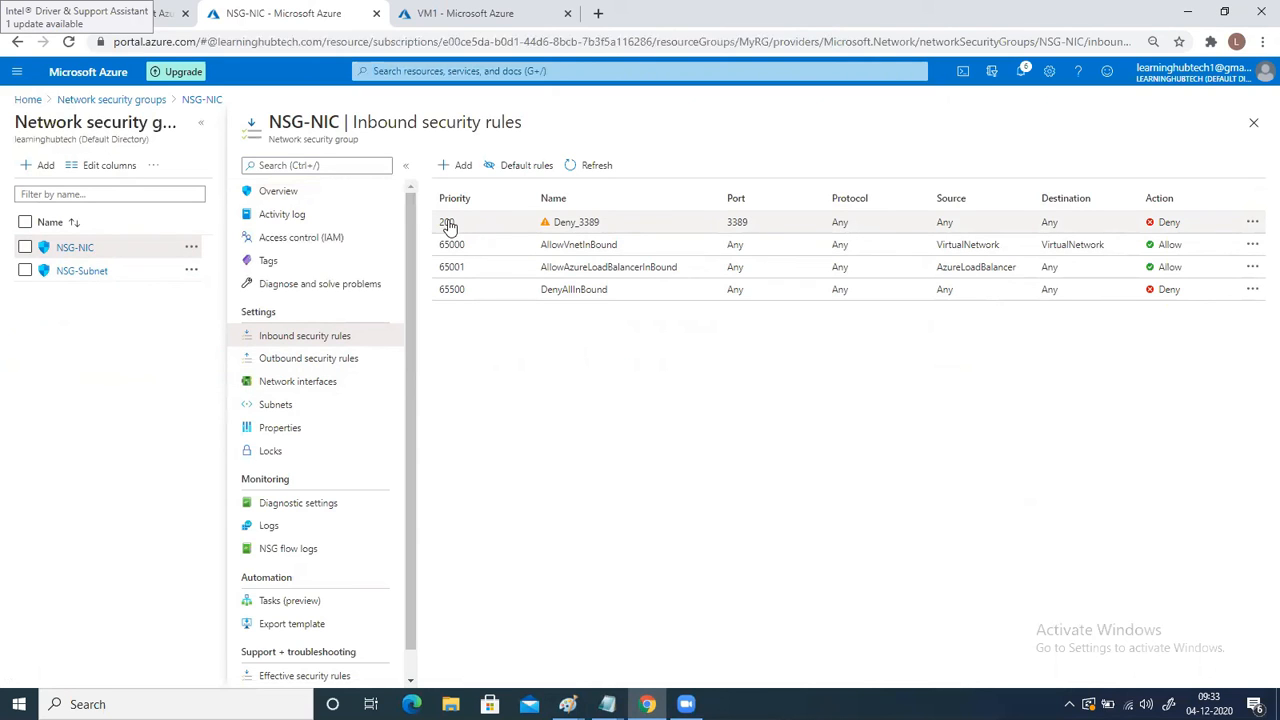
click(456, 166)
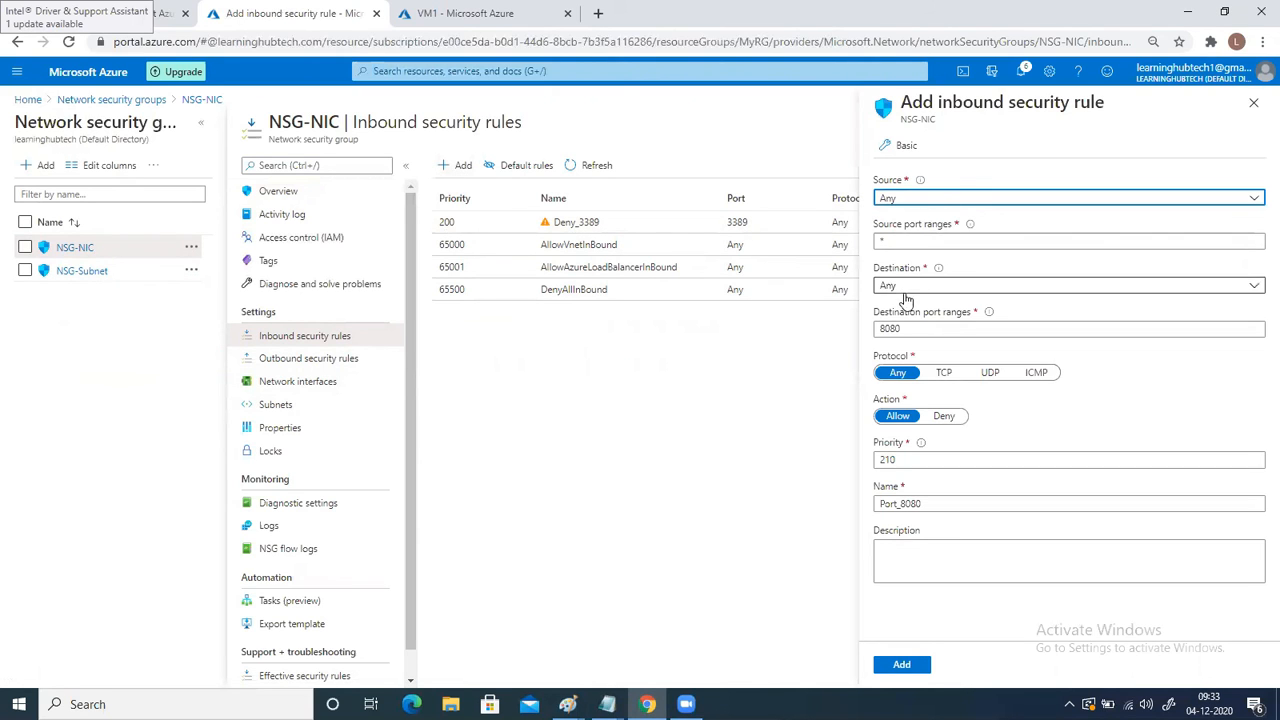
Step: Create inbound rule allow_3389 allowing port 3389 at priority 199
drag(904, 329, 847, 340)
text(3389)
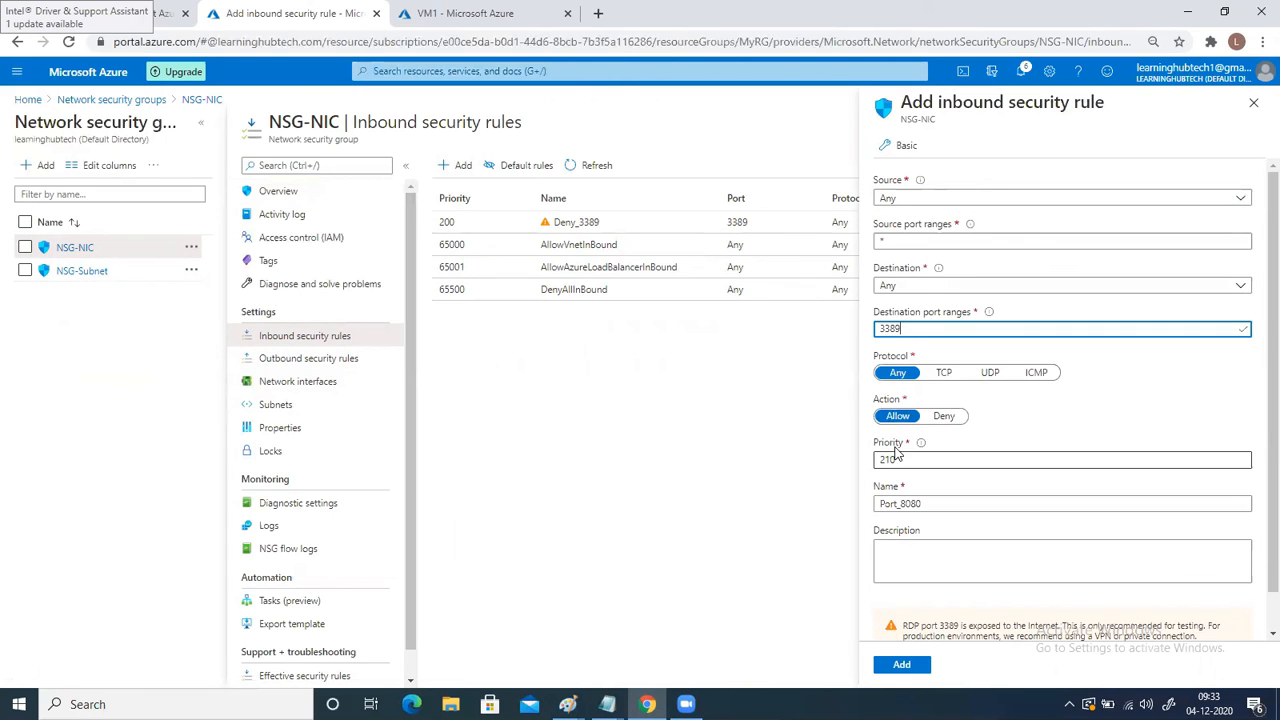
drag(904, 459, 864, 465)
text(199)
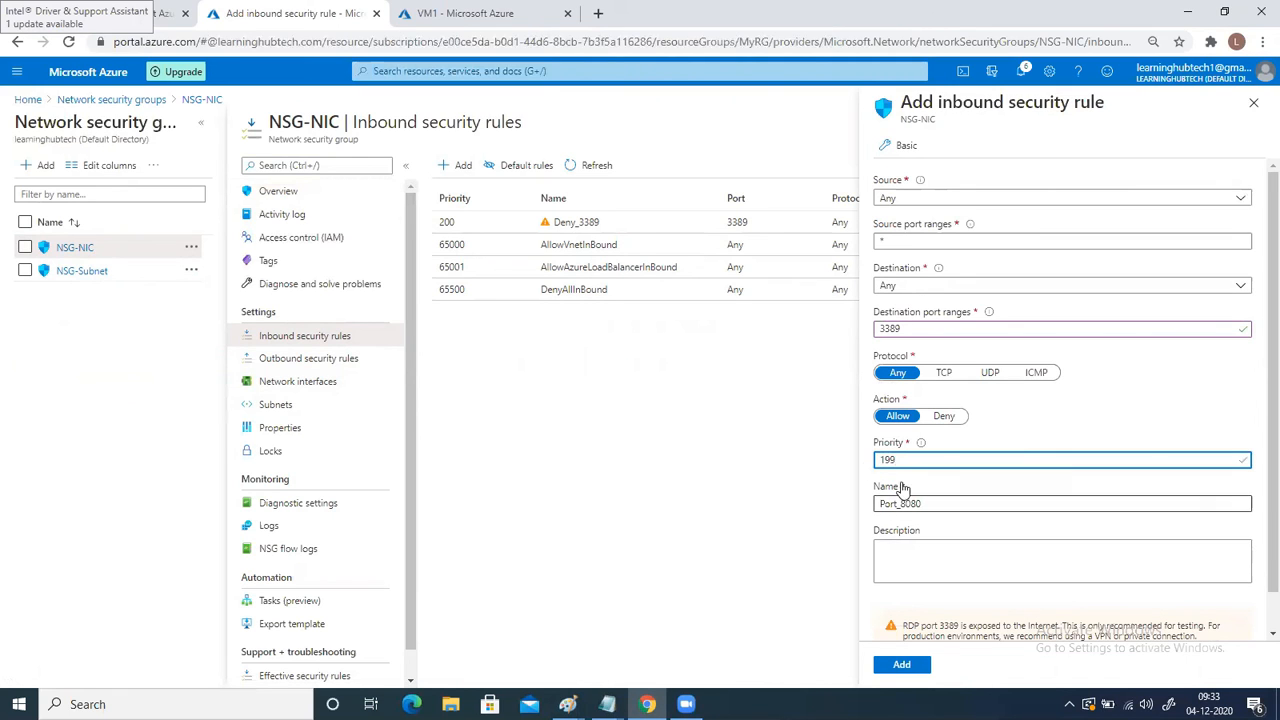
drag(936, 503, 785, 502)
text(allow_3389)
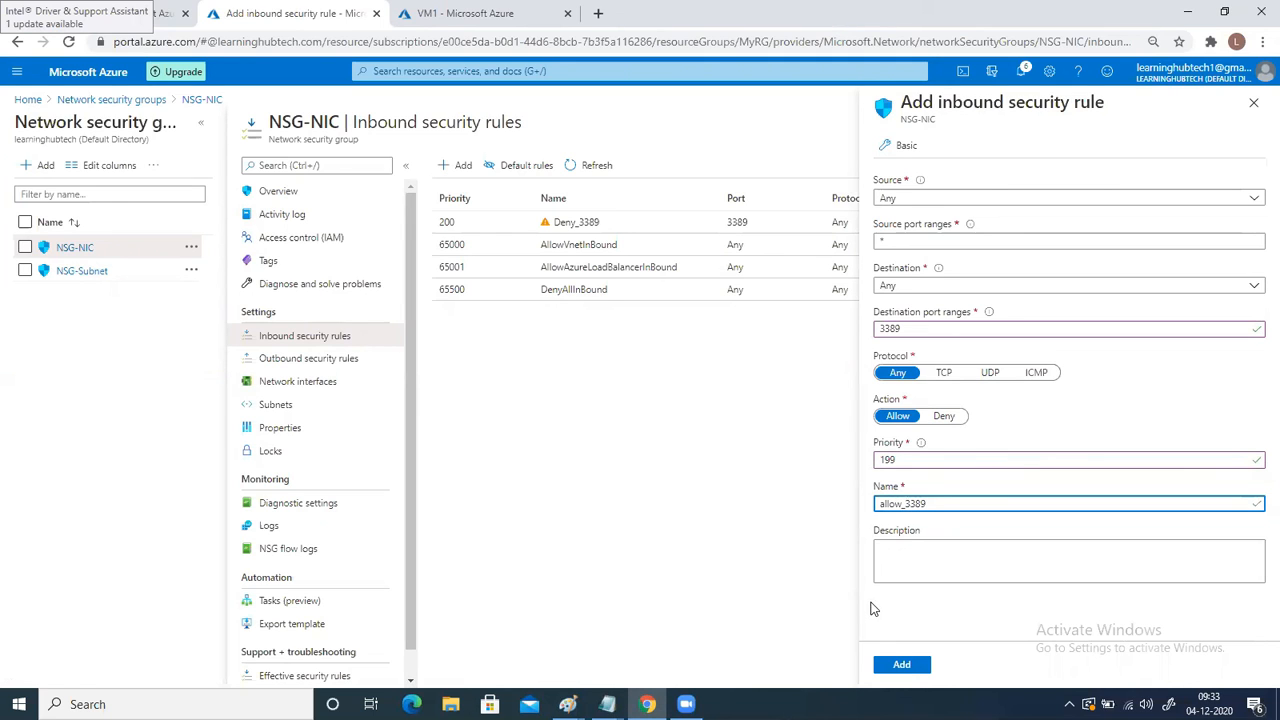
click(886, 664)
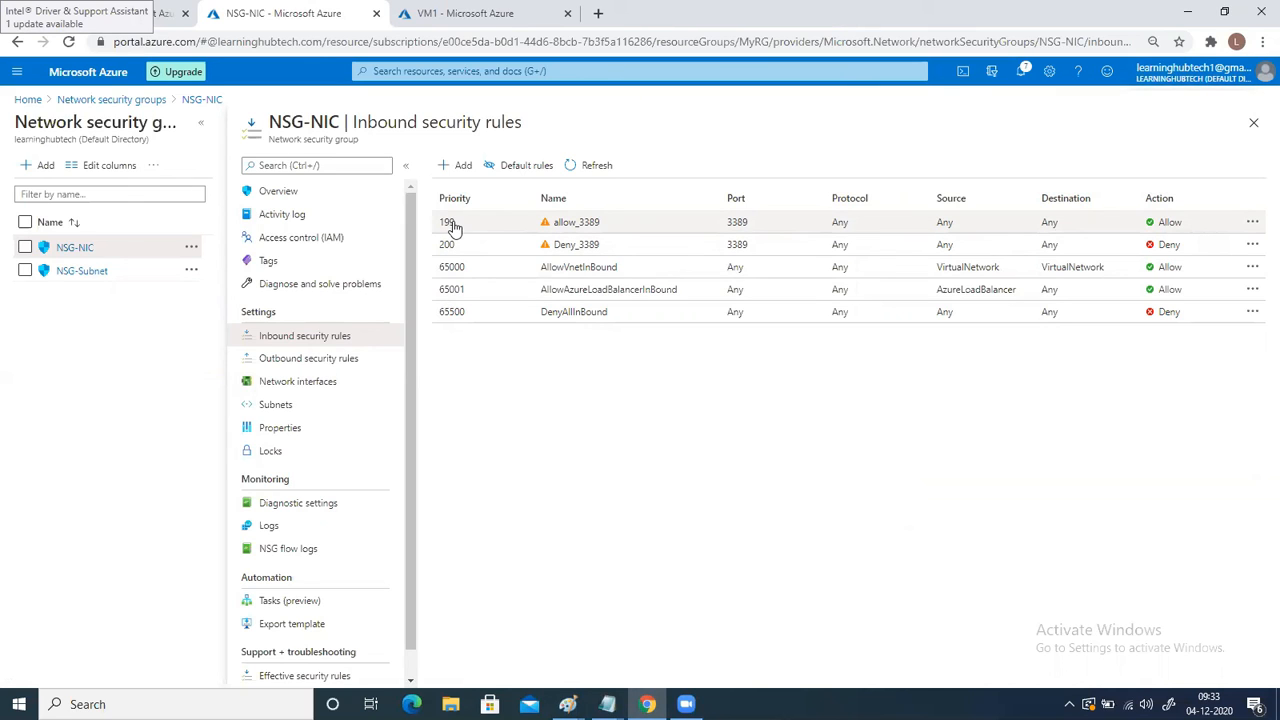
Step: Download VM1's RDP file from its Connect page and open it to connect
click(409, 72)
click(458, 282)
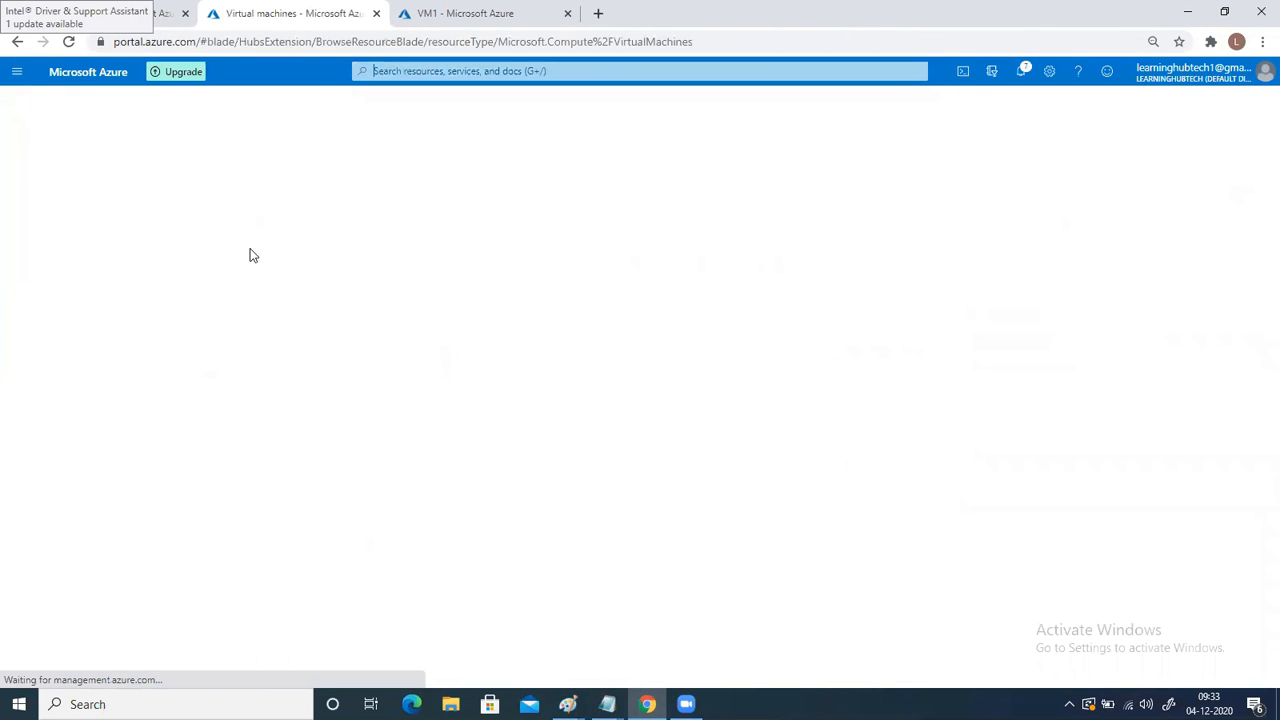
click(66, 344)
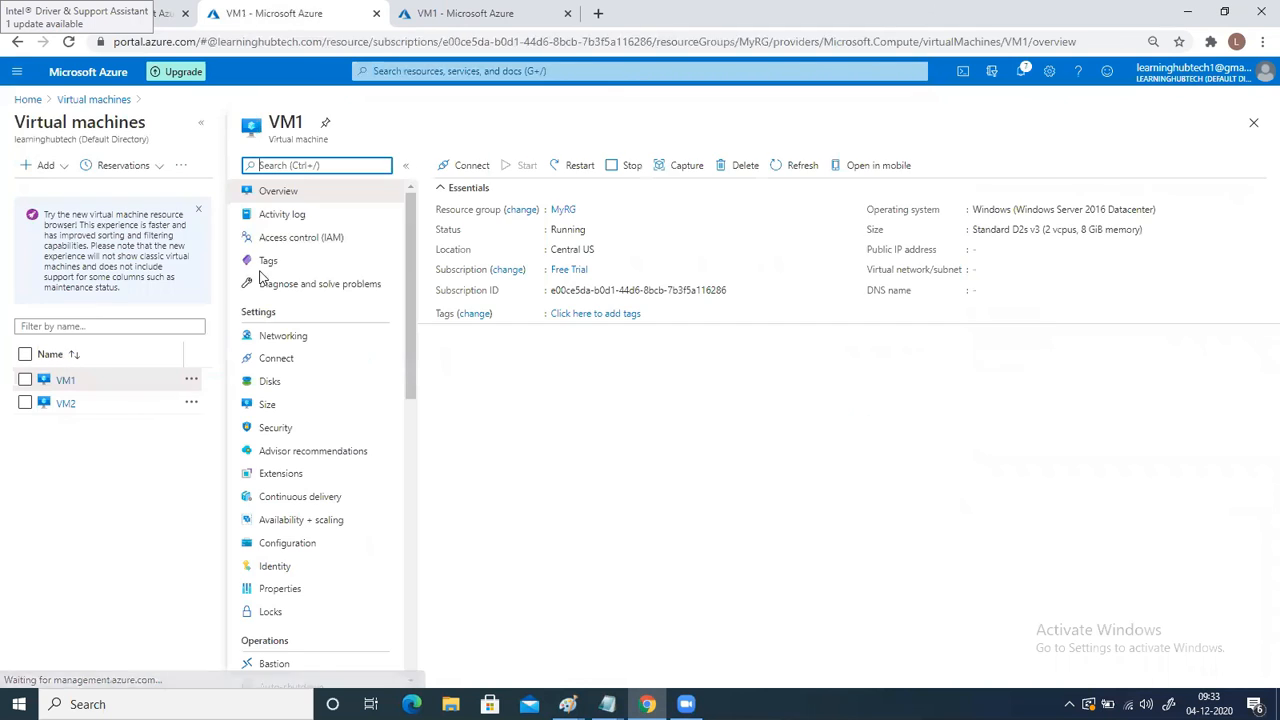
click(468, 170)
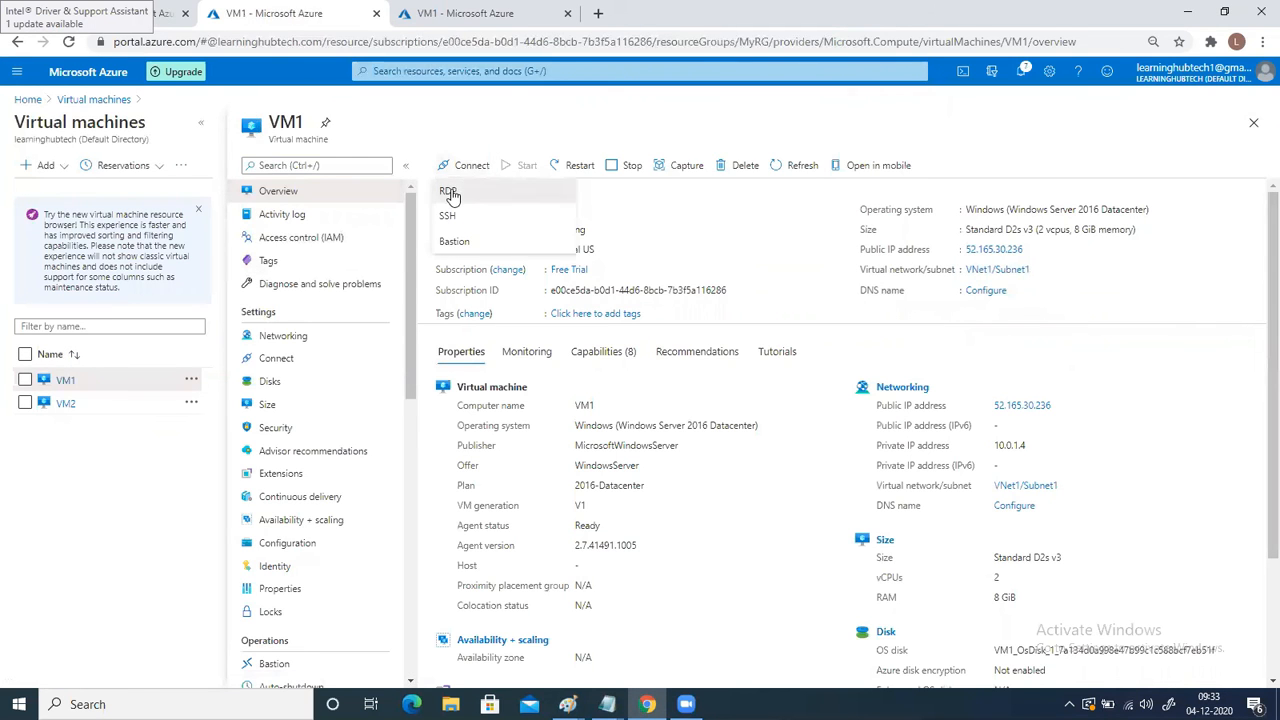
click(449, 192)
click(481, 390)
click(60, 662)
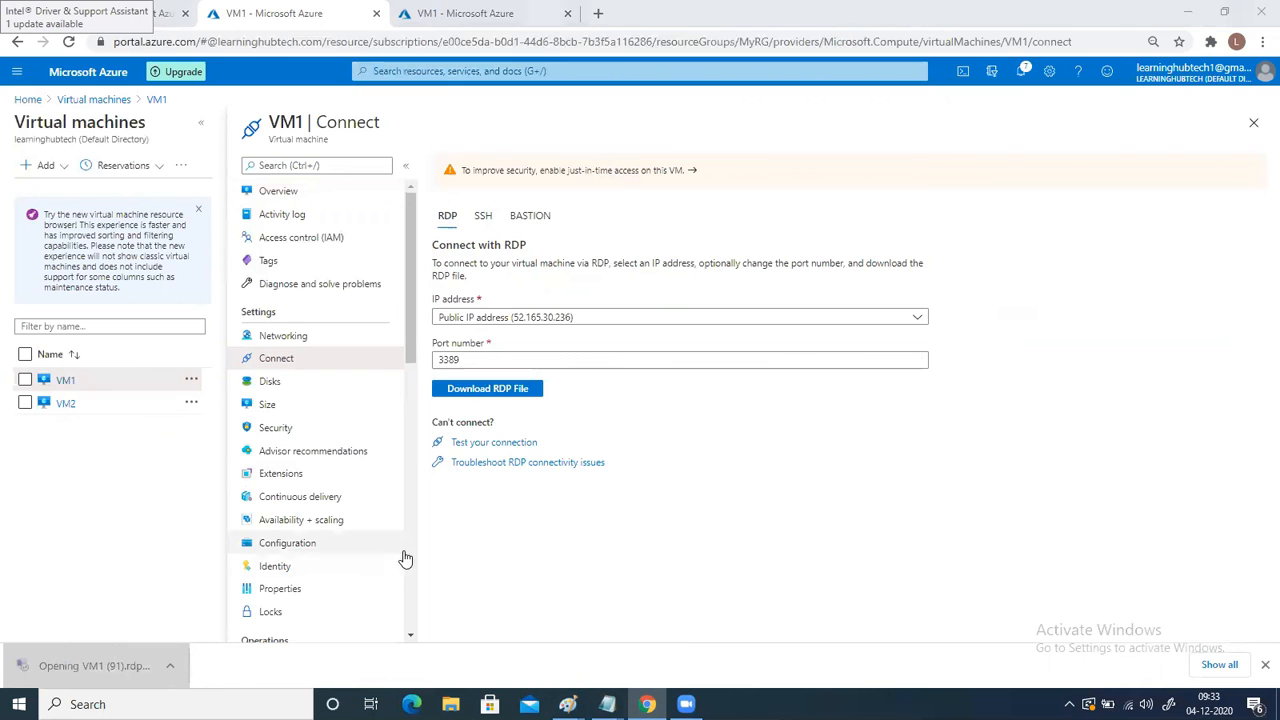
click(752, 439)
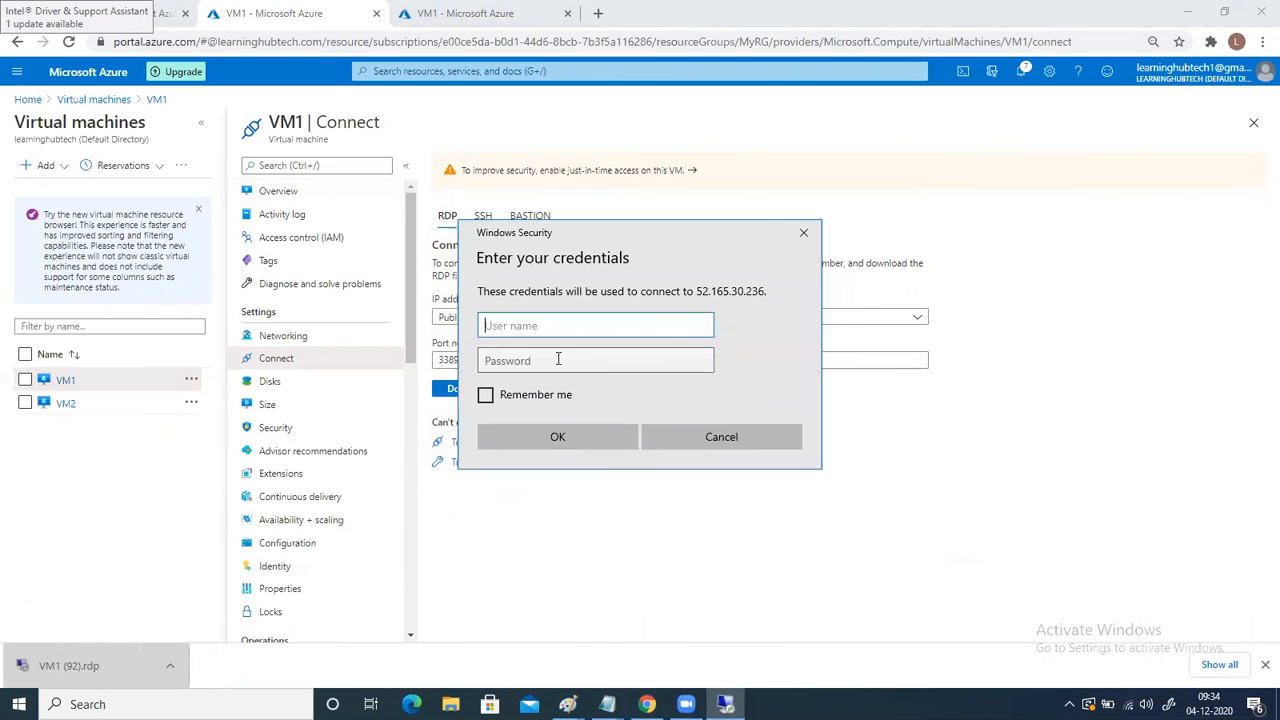
Step: Sign in with the VM's user name and password and accept the certificate warning
click(537, 330)
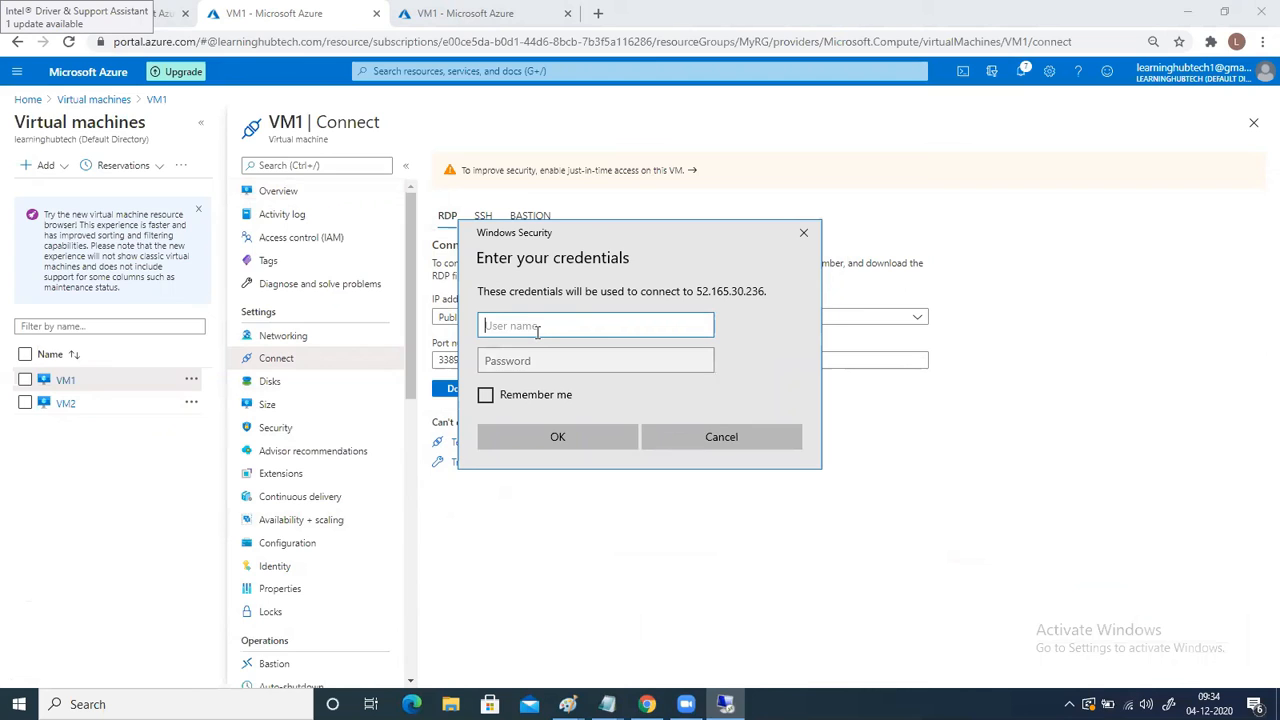
text(sanjayka)
key(Tab)
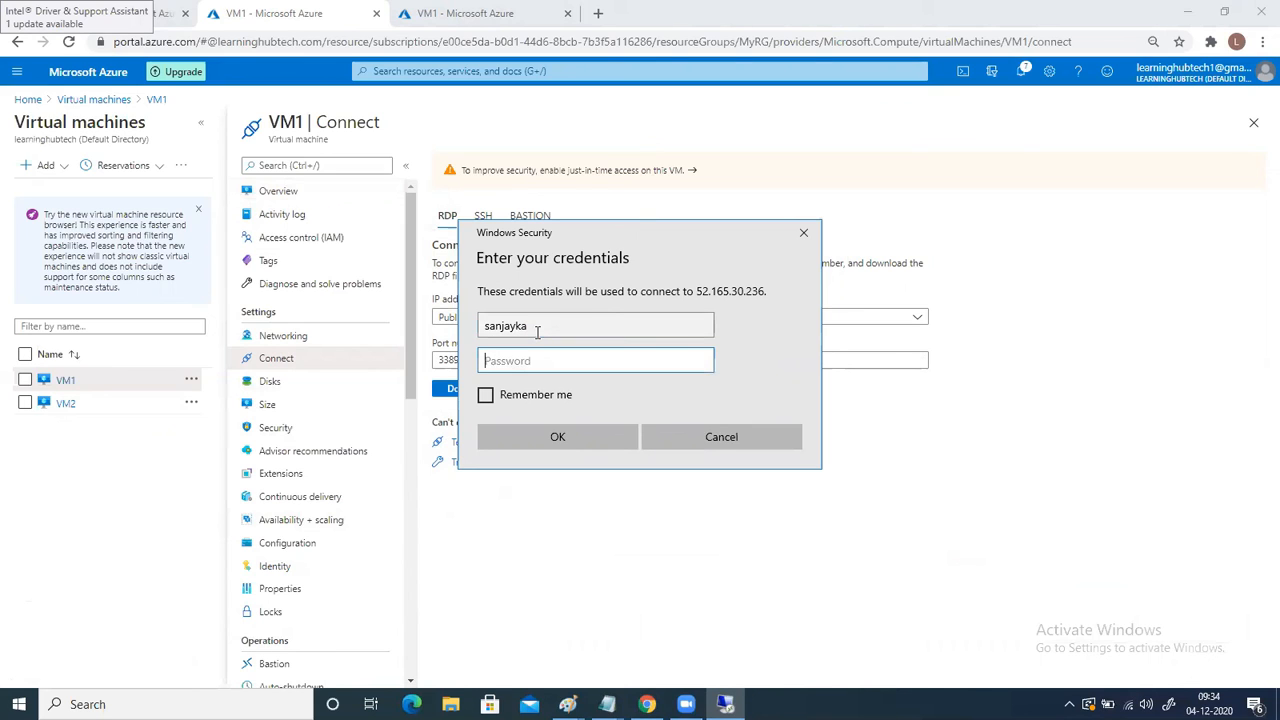
text(••)
key(Return)
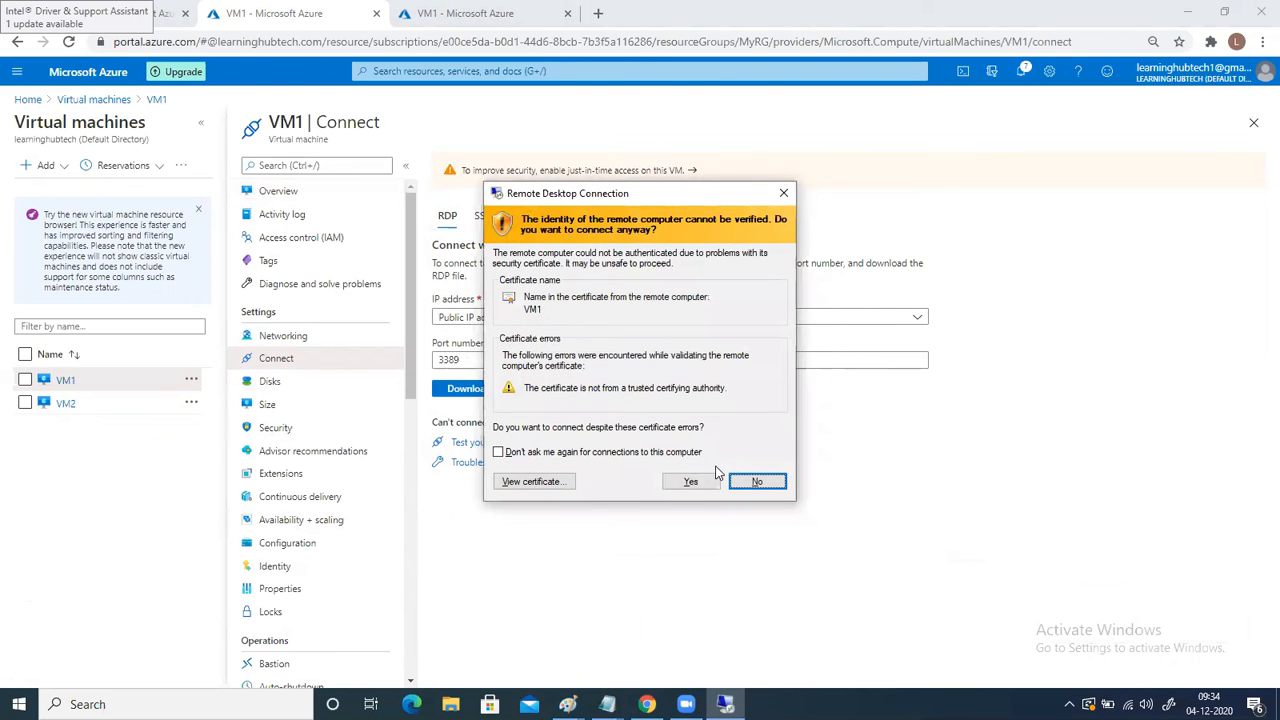
click(684, 485)
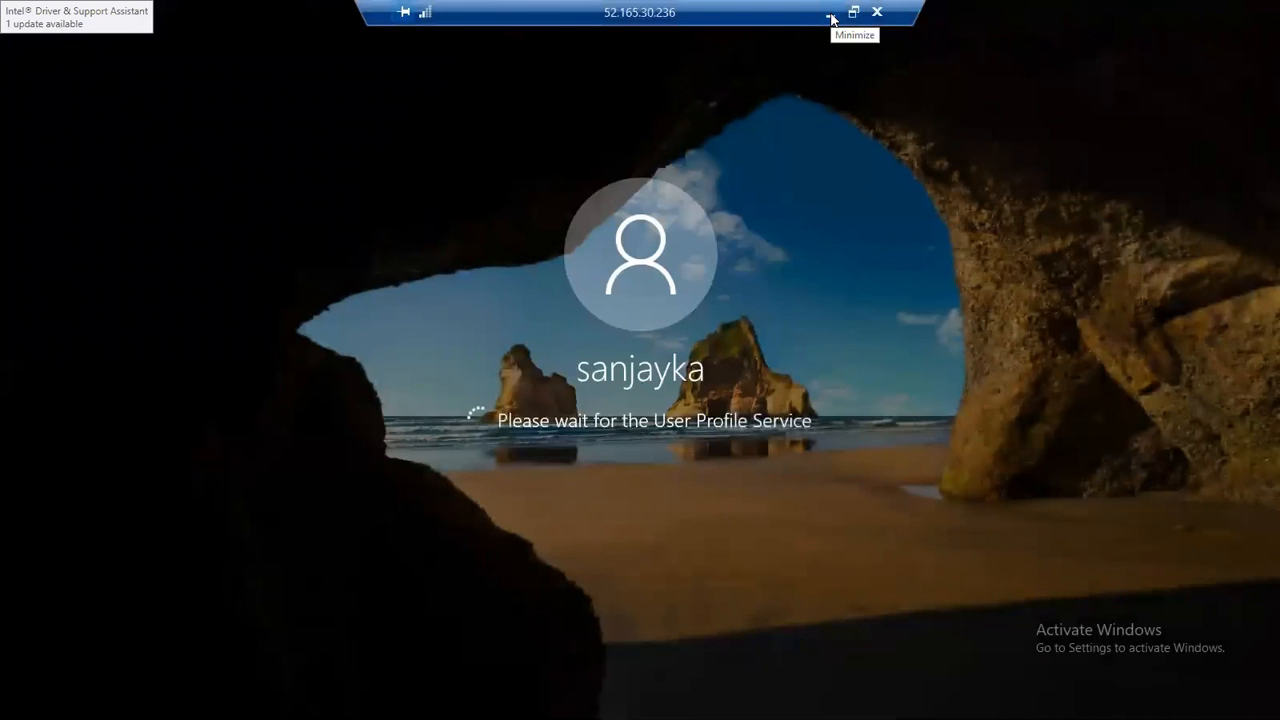